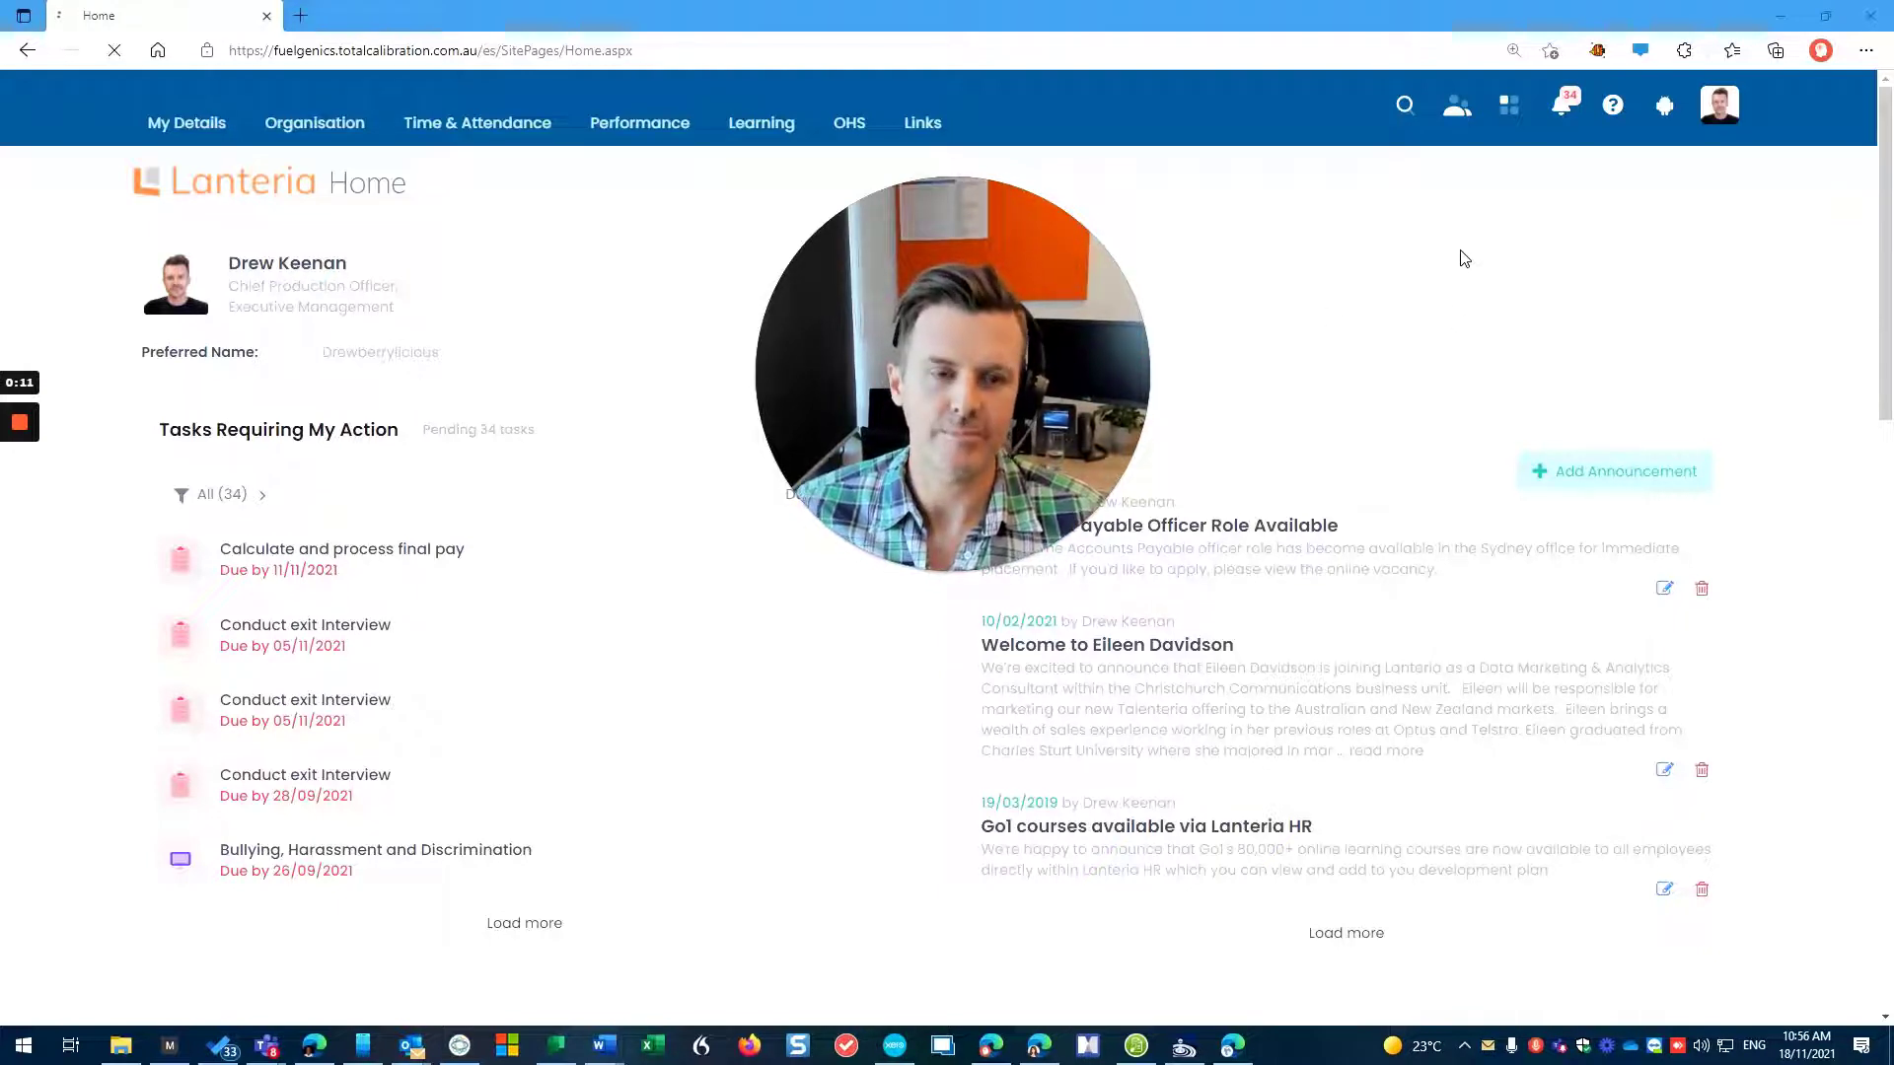
Switch to the HR role, search for the Chief Production Officer by name and open that employee record
{"action": "left_click", "coordinate": [1459, 106]}
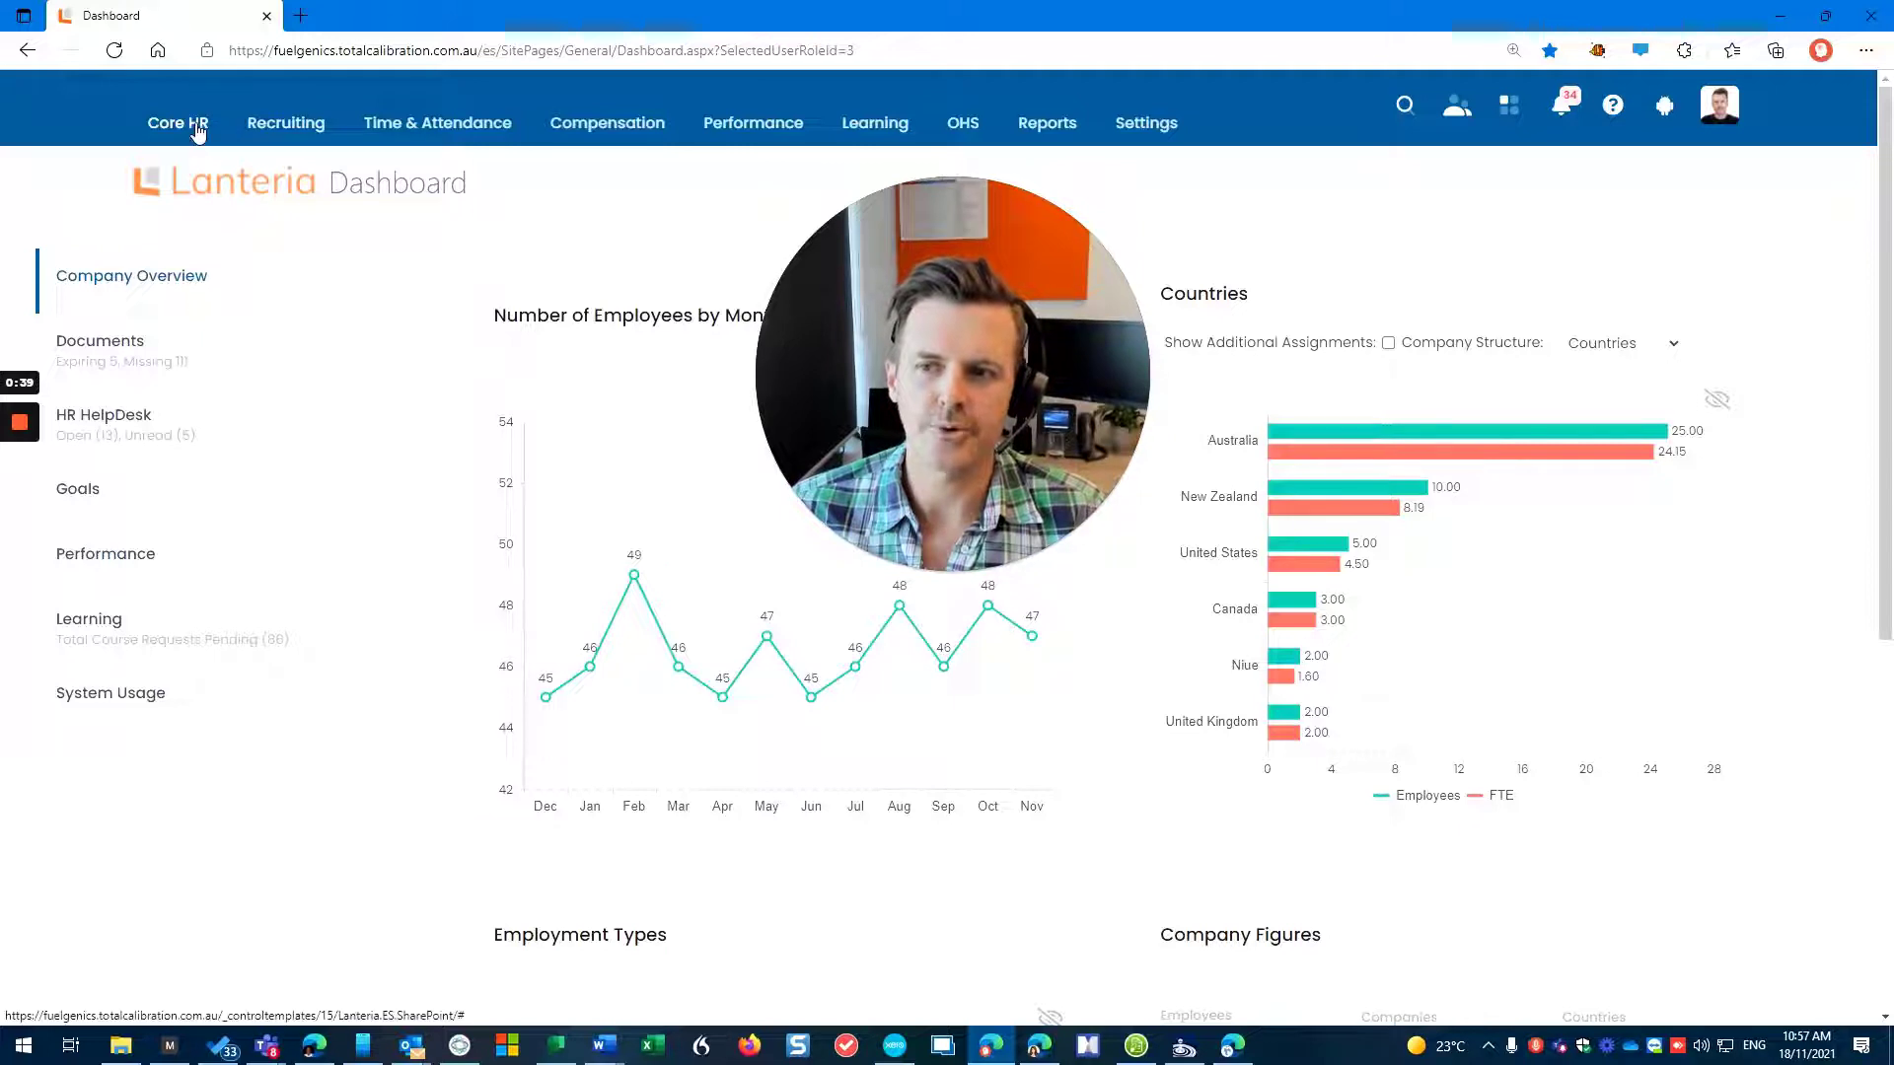
{"action": "left_click", "coordinate": [1405, 104]}
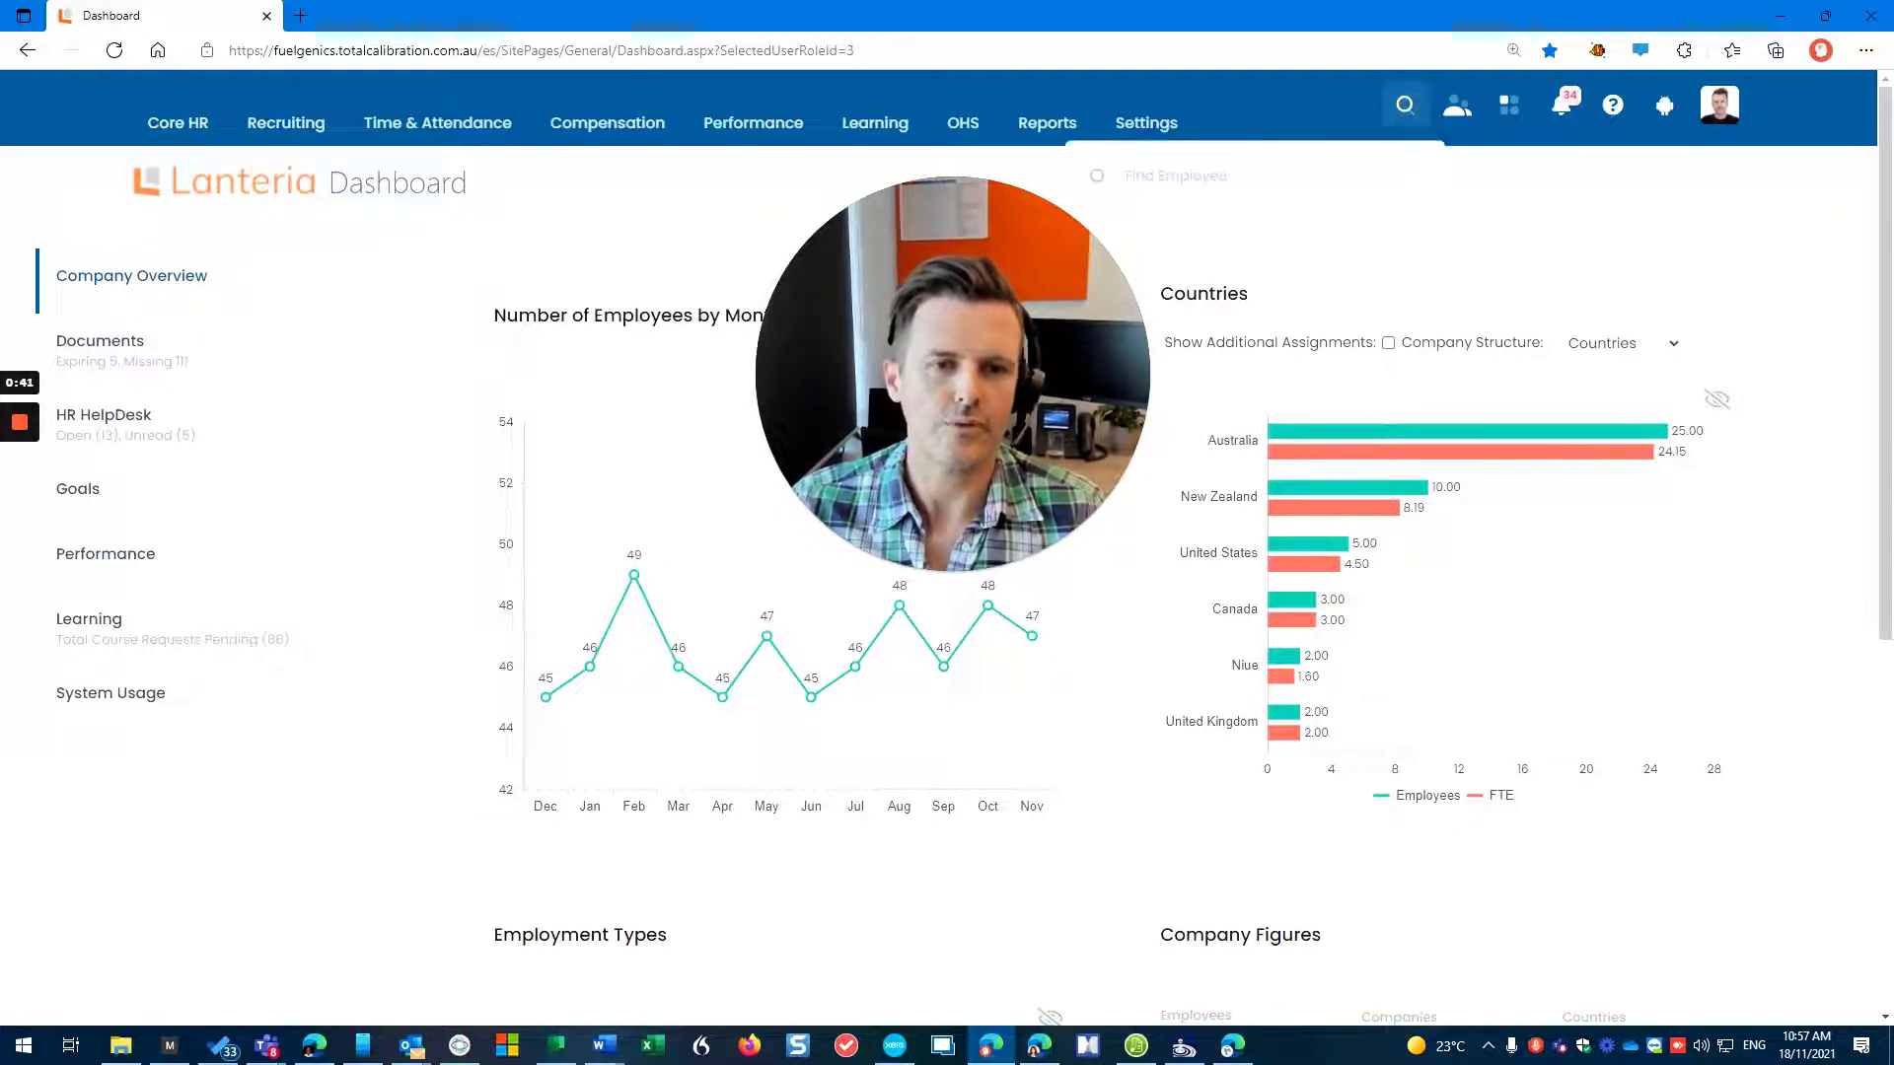
{"action": "type", "text": "drew"}
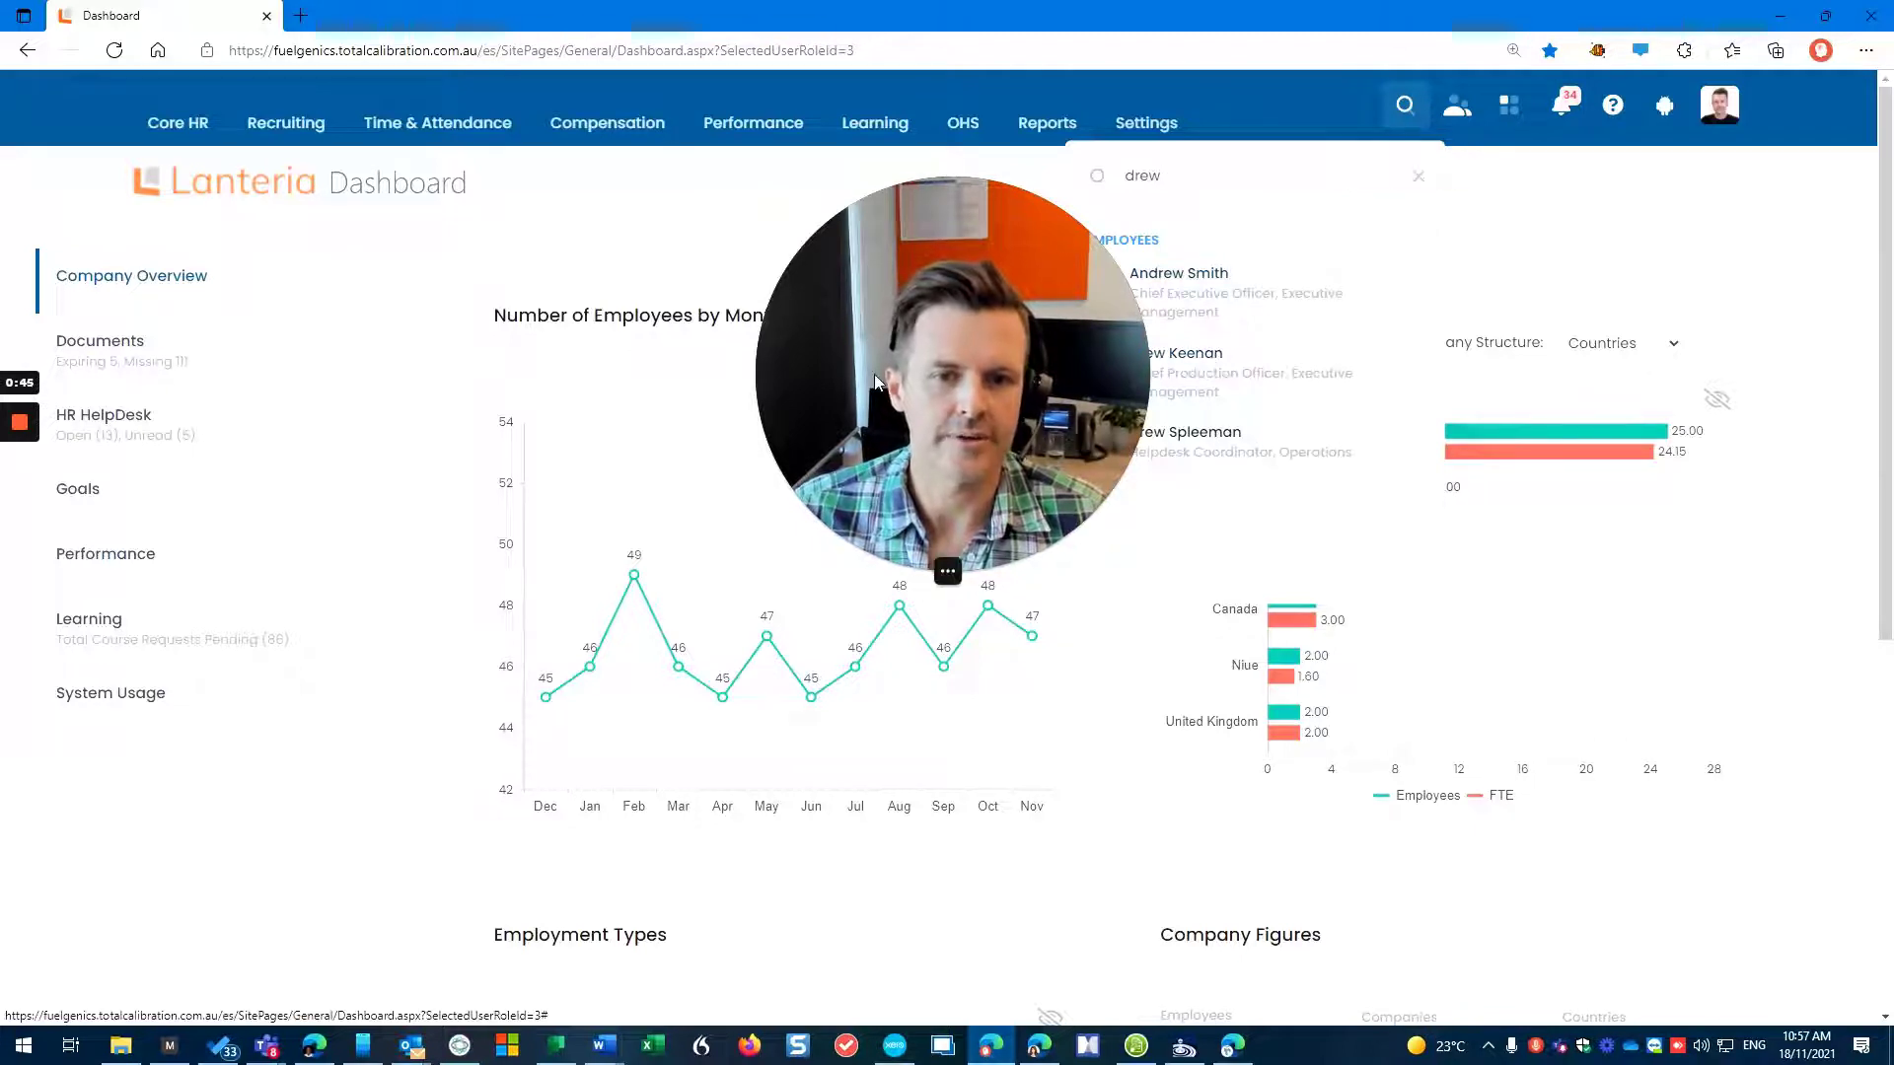
{"action": "left_click", "coordinate": [1199, 358]}
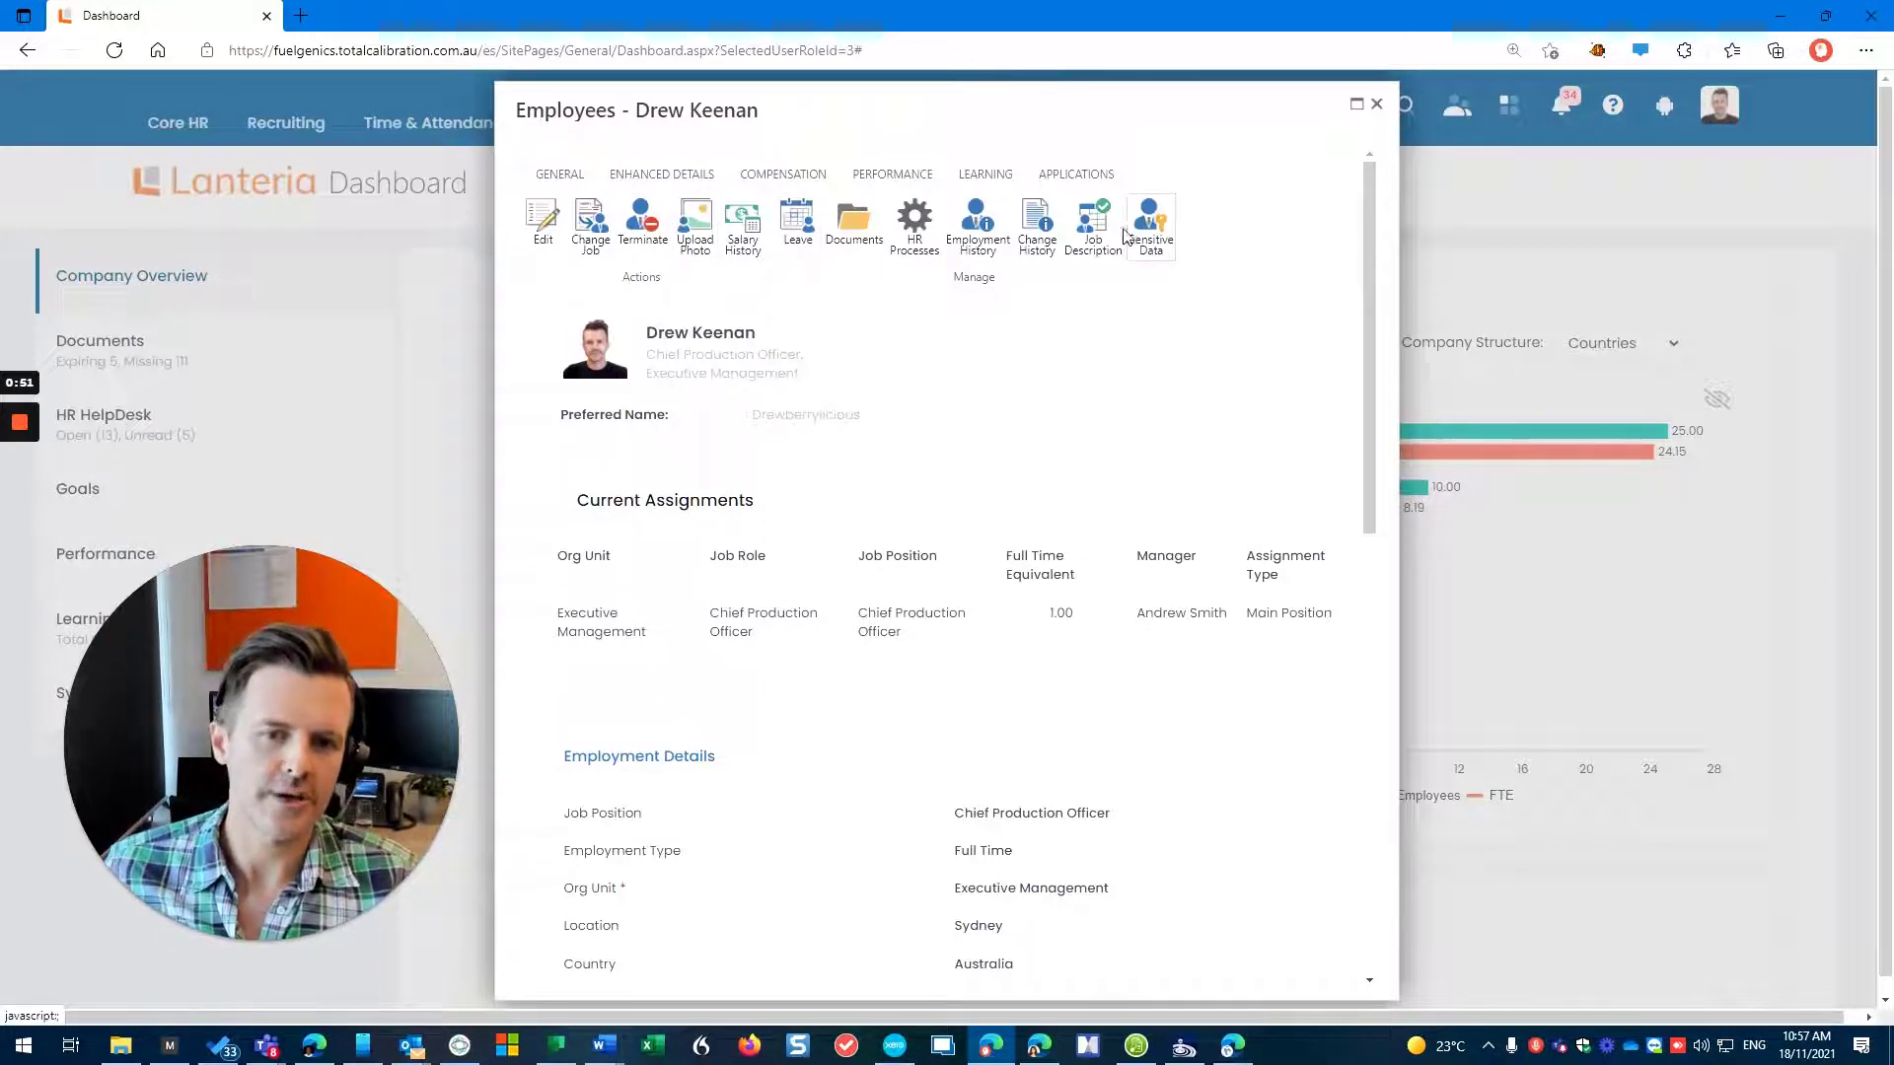
Review the record's Enhanced Details, Compensation, Performance, Learning and Applications actions, returning to the General ones
{"action": "left_click", "coordinate": [646, 176]}
{"action": "left_click", "coordinate": [774, 175]}
{"action": "left_click", "coordinate": [897, 176]}
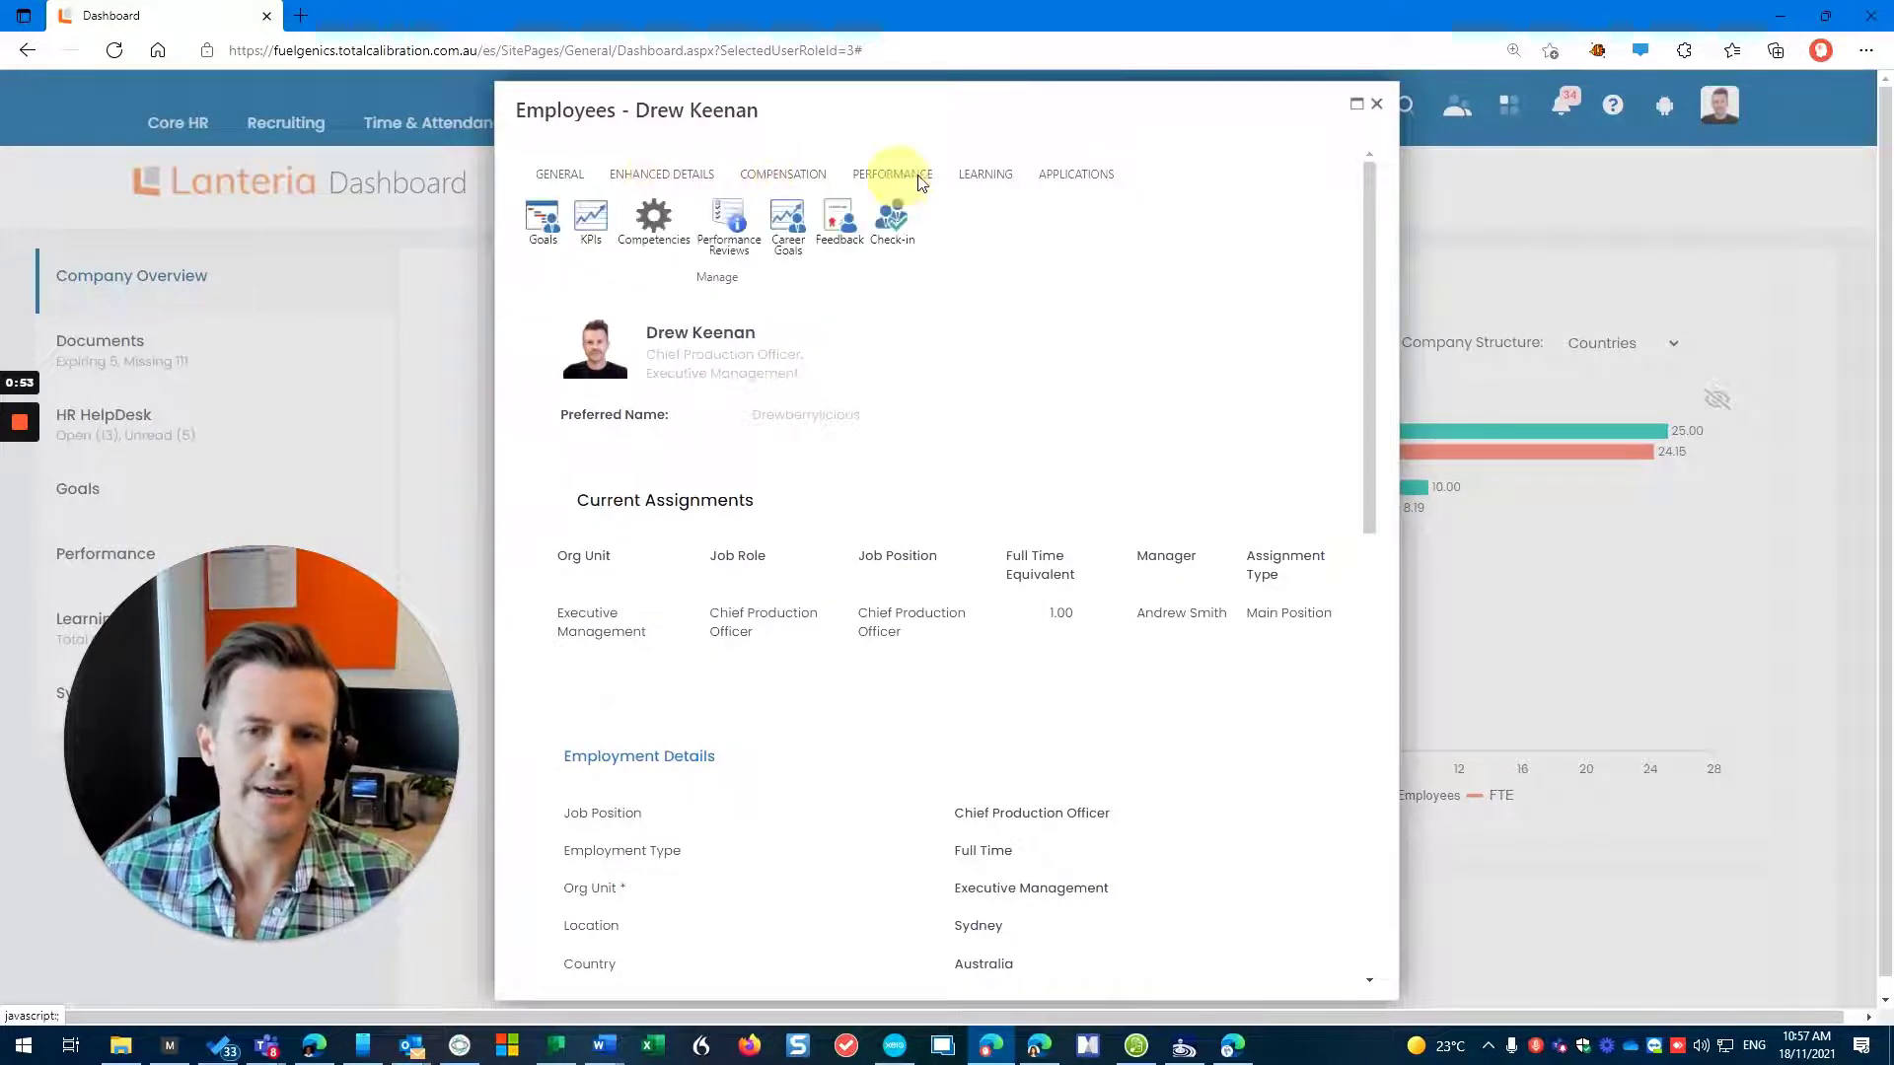
{"action": "left_click", "coordinate": [982, 176]}
{"action": "left_click", "coordinate": [1074, 175]}
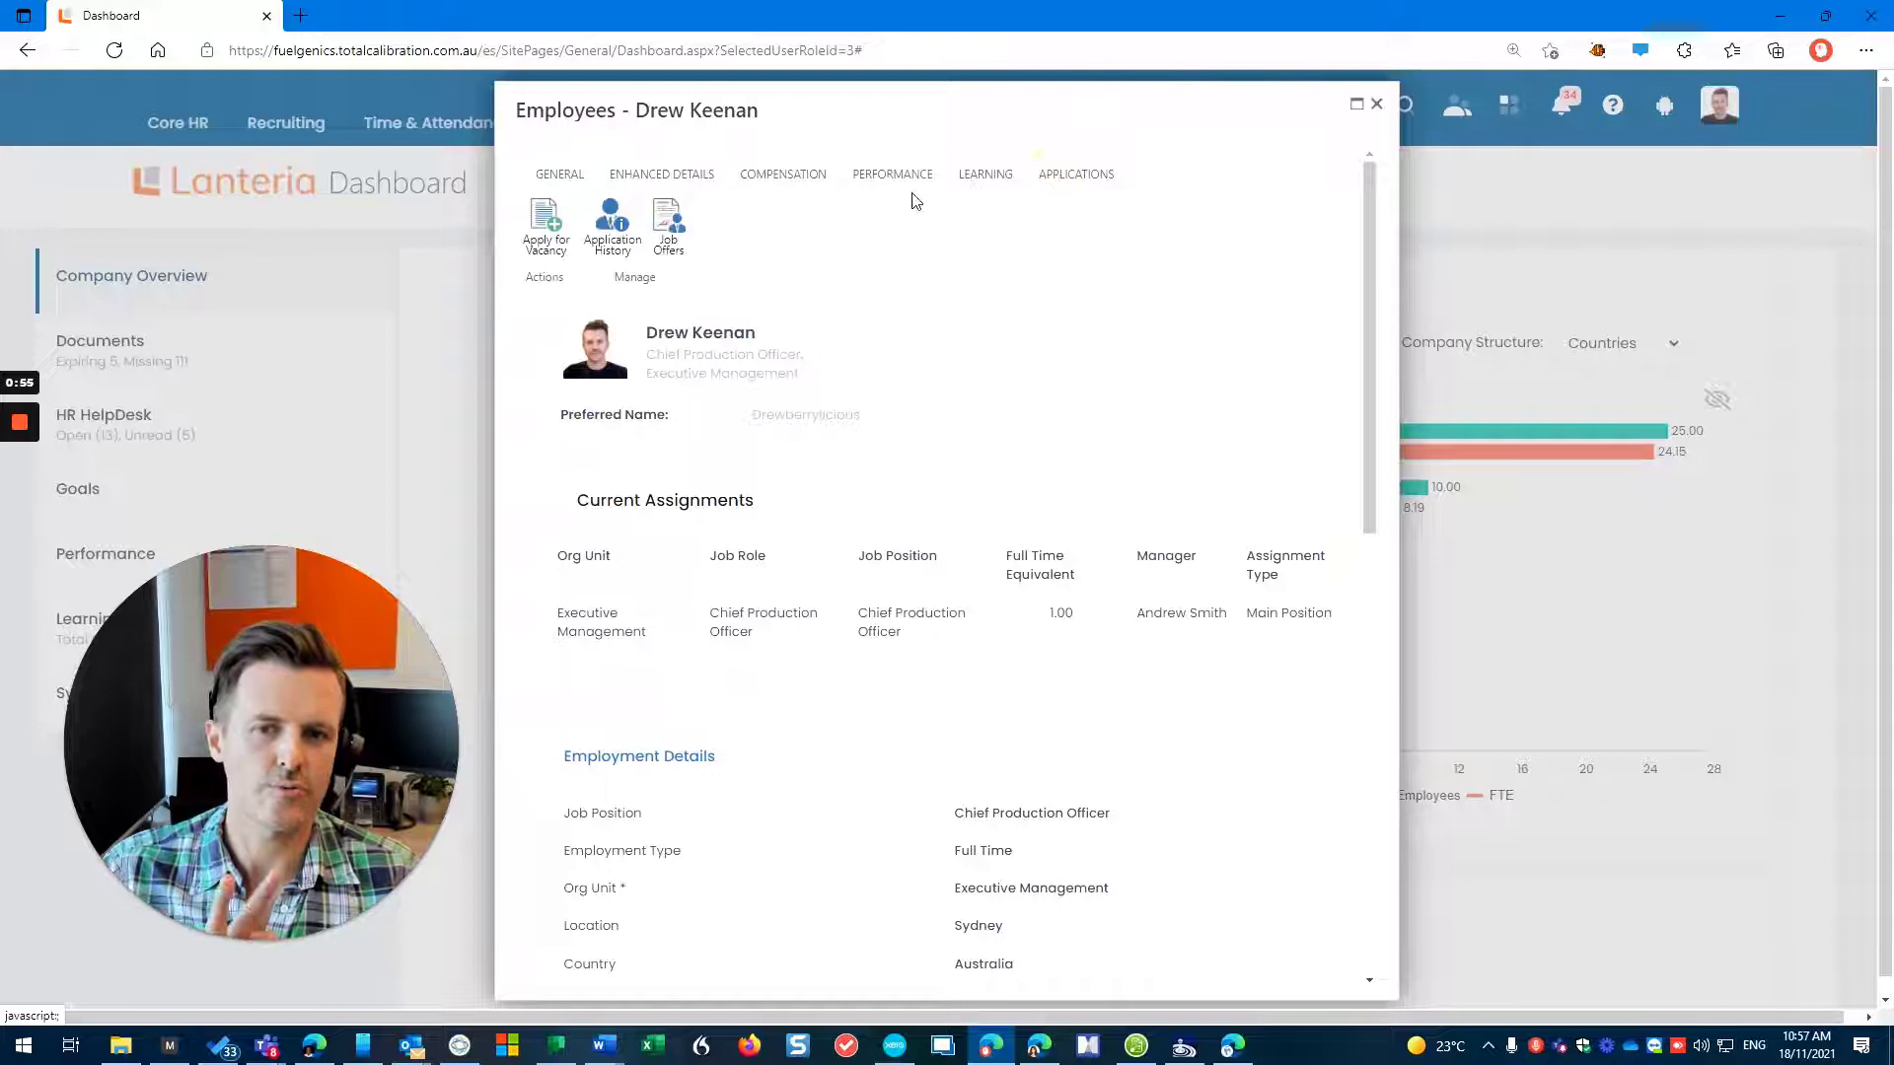
{"action": "left_click", "coordinate": [659, 176]}
{"action": "left_click", "coordinate": [557, 174]}
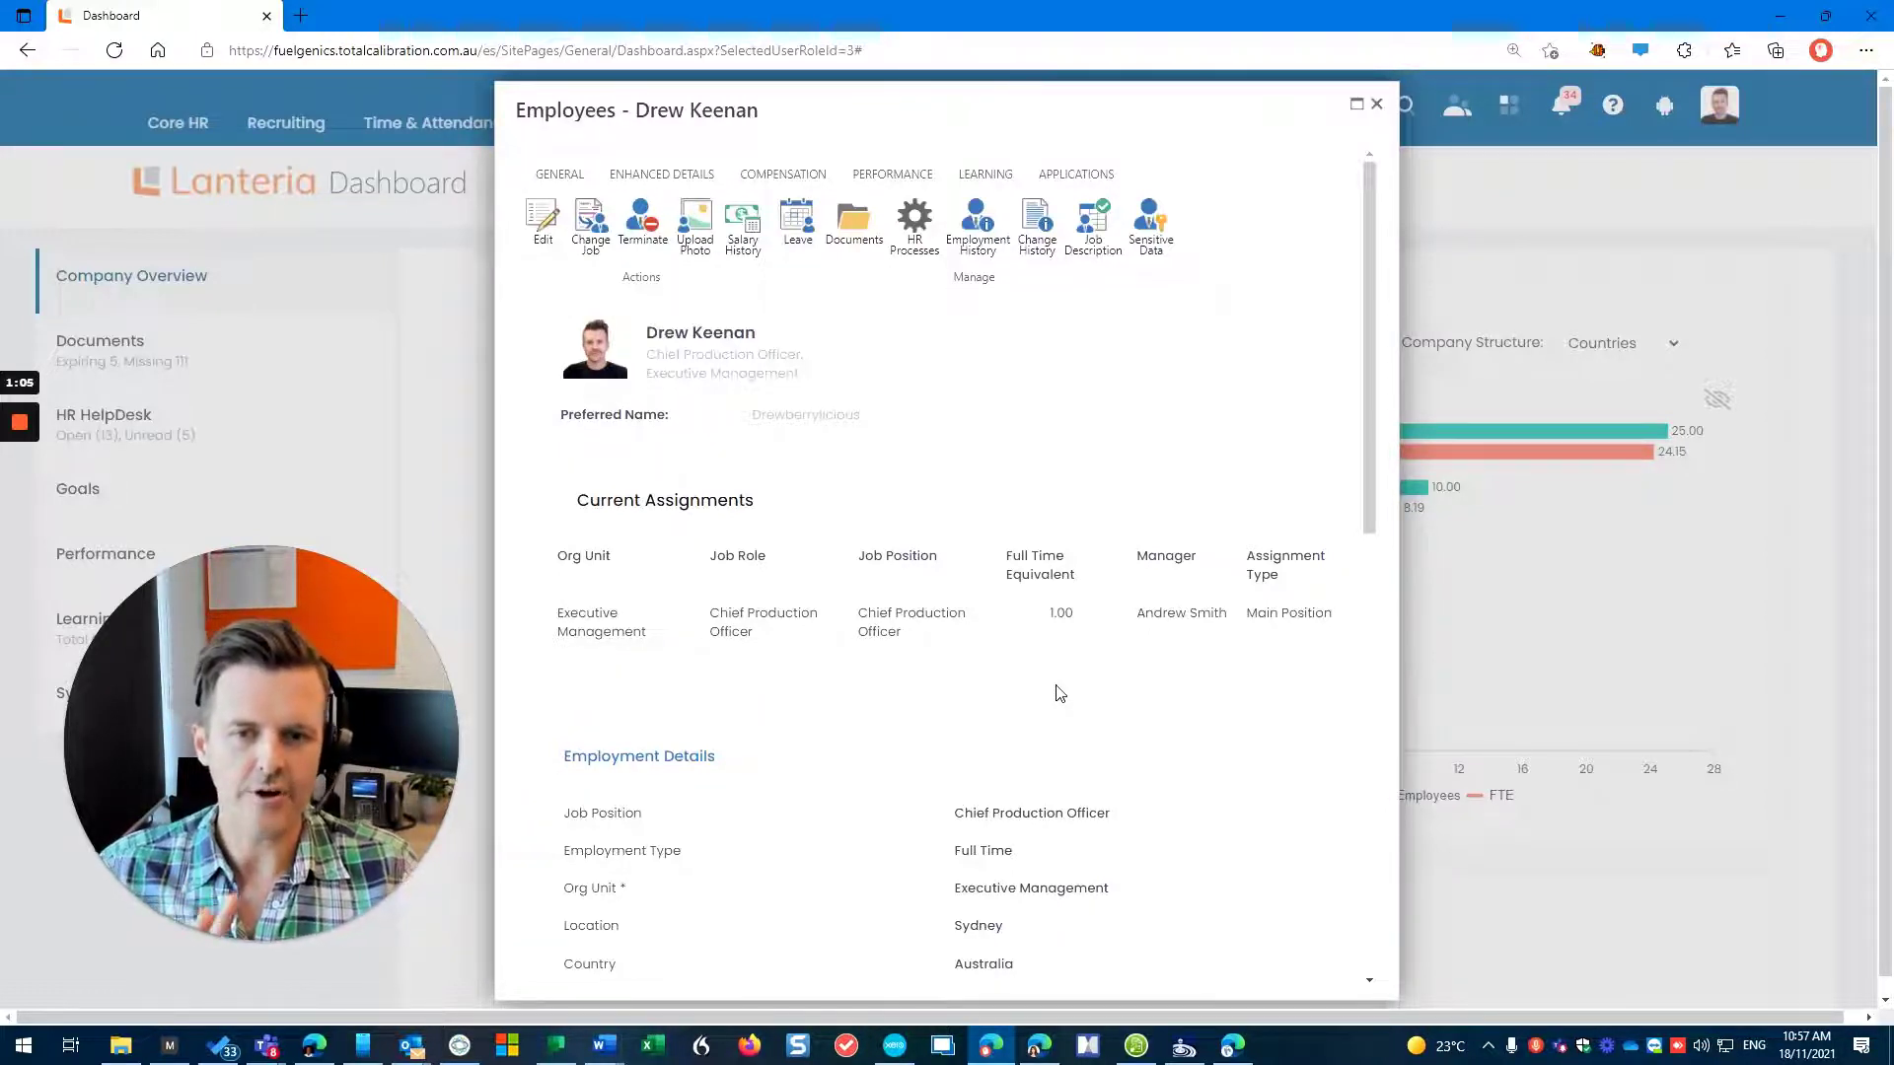
Duplicate the dashboard page, switch the copy to the Employee role and open your own profile
{"action": "right_click", "coordinate": [247, 15]}
{"action": "left_click", "coordinate": [335, 139]}
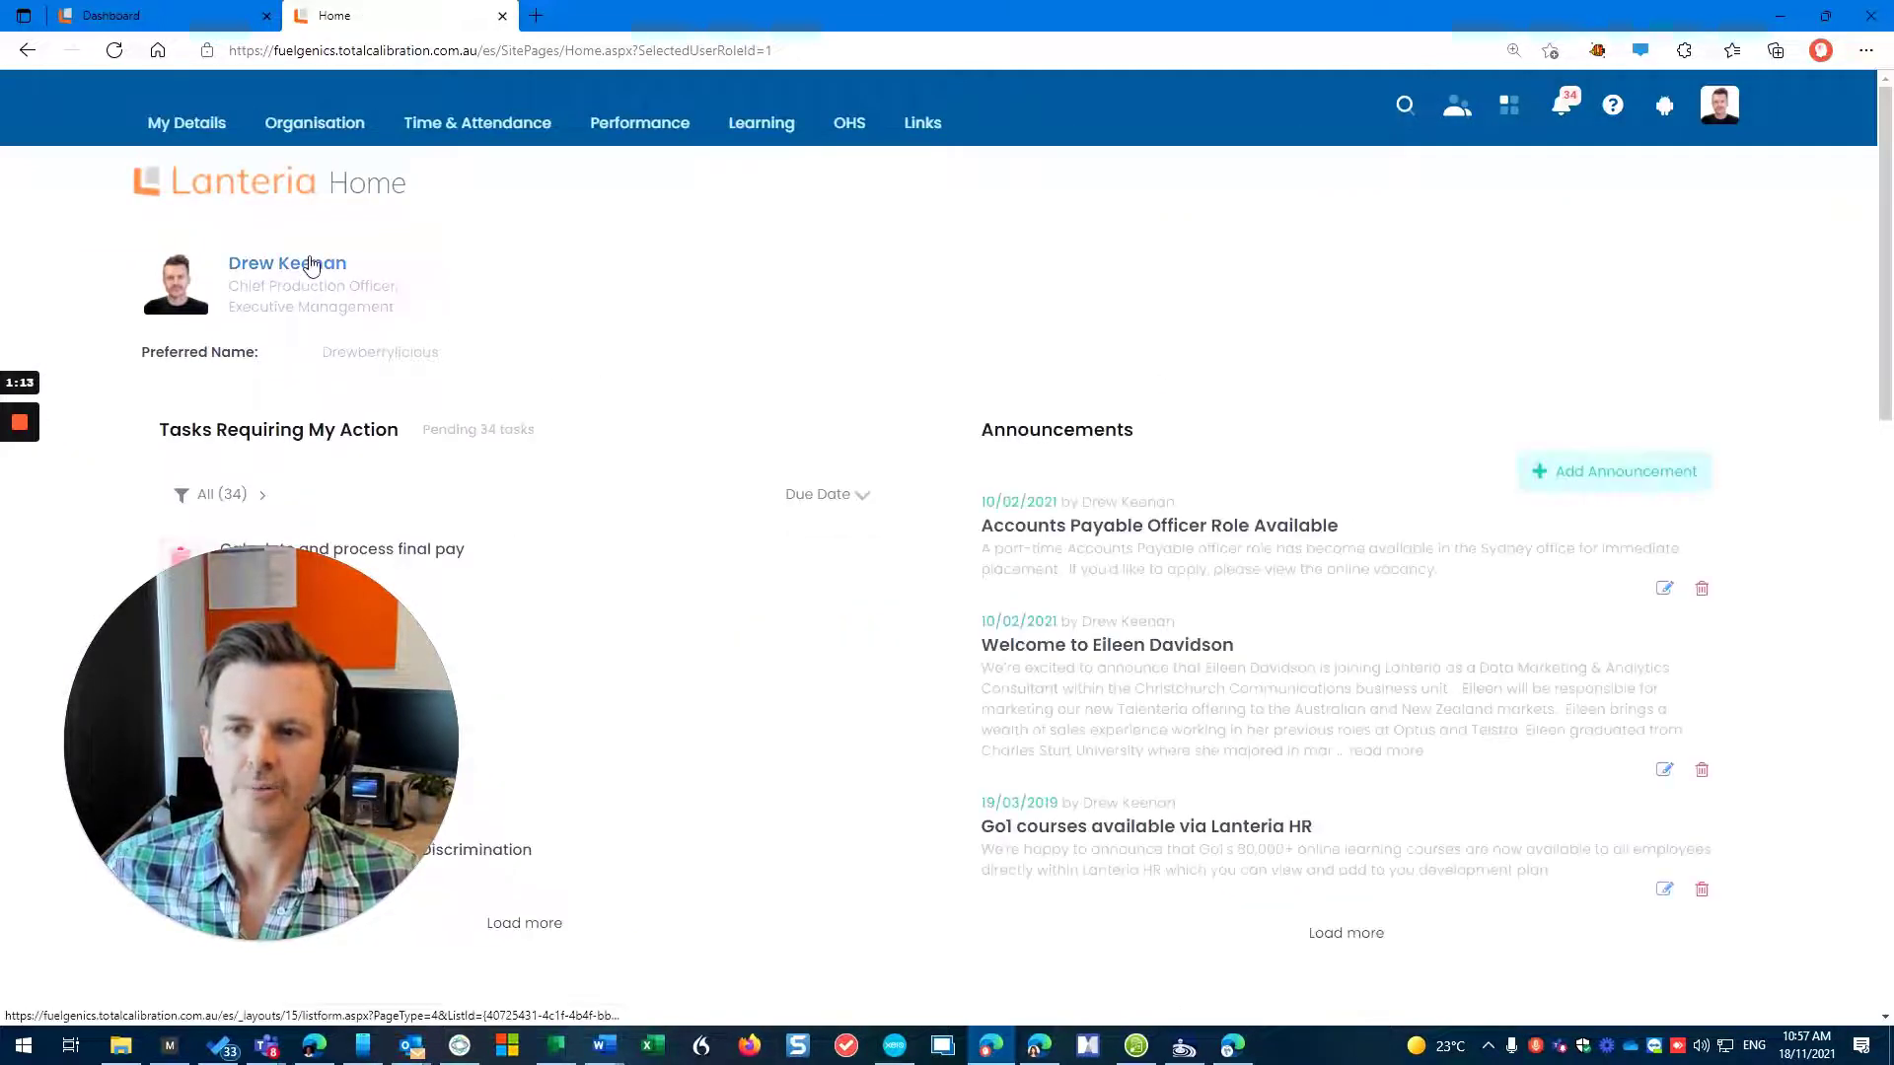
{"action": "left_click", "coordinate": [312, 265]}
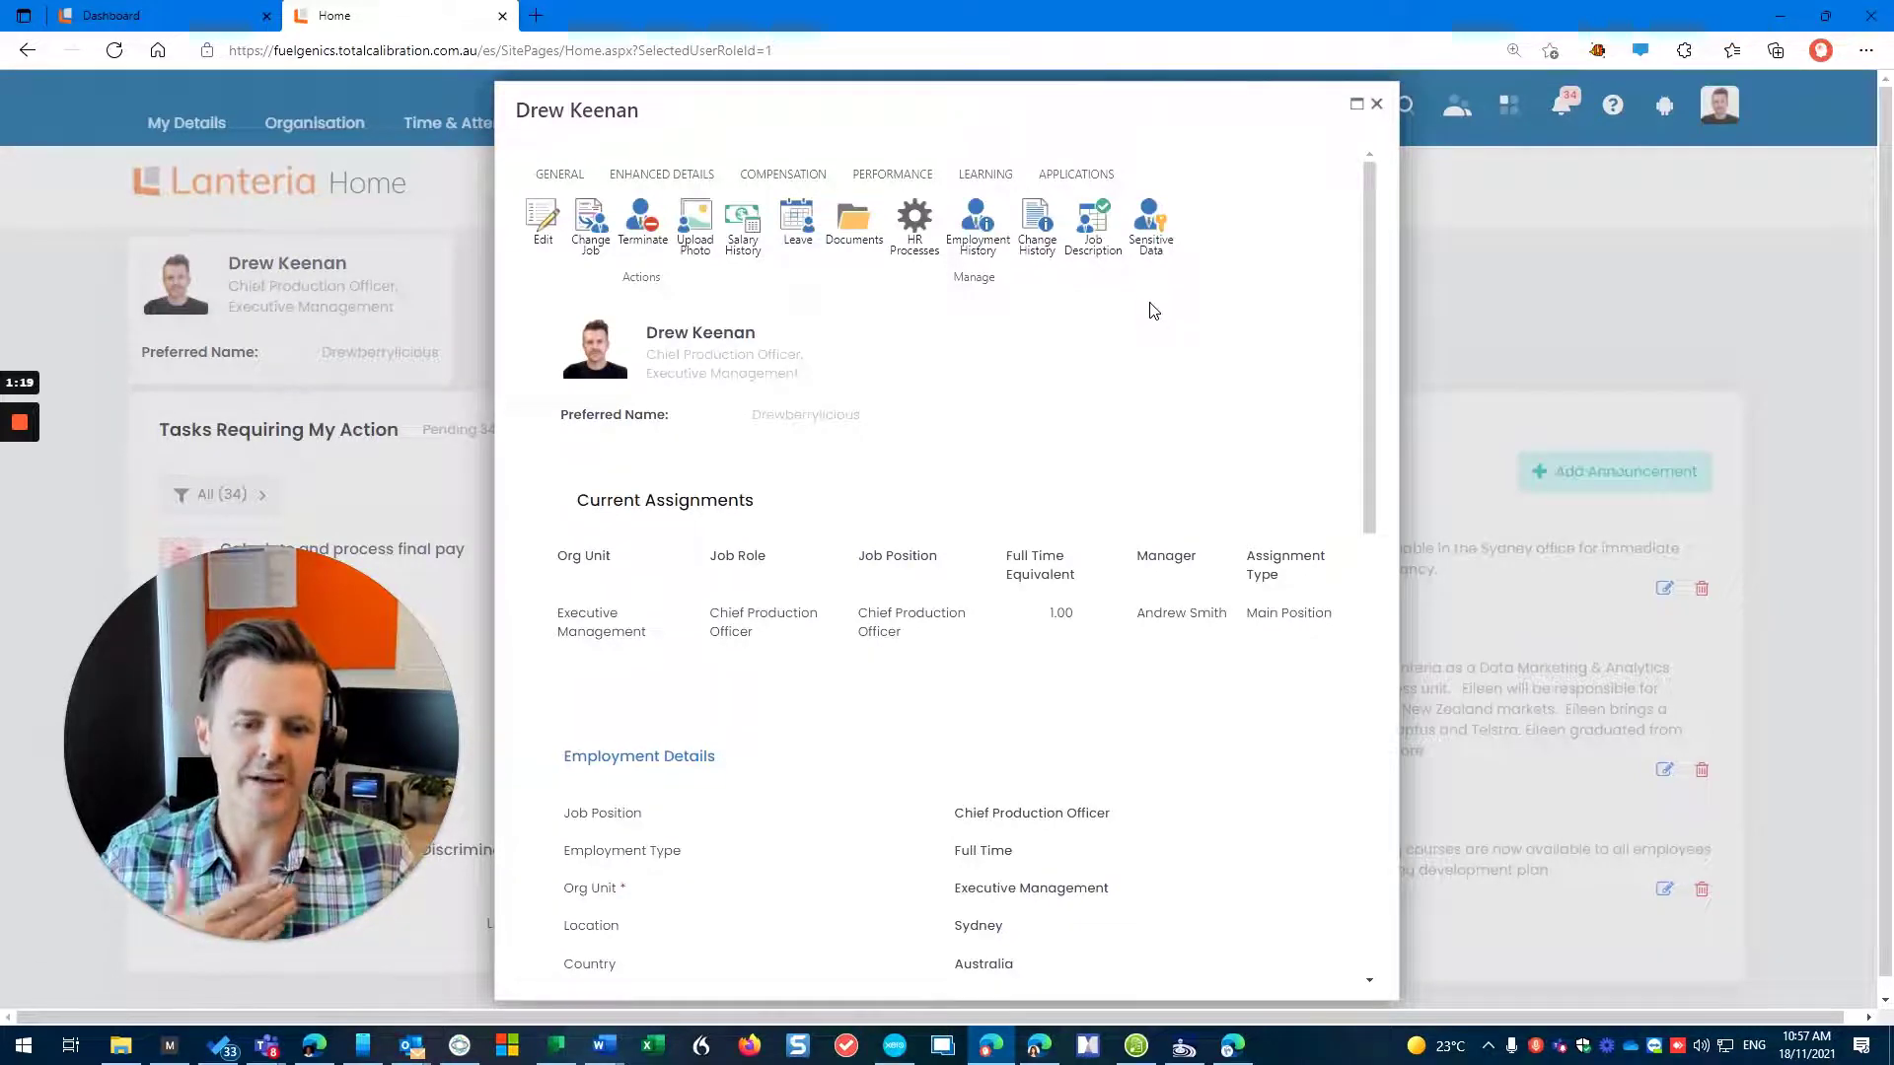
Switch to the Accounts Payable Officer's browser window, check the available roles and open that employee's own profile
{"action": "left_click", "coordinate": [1040, 1045]}
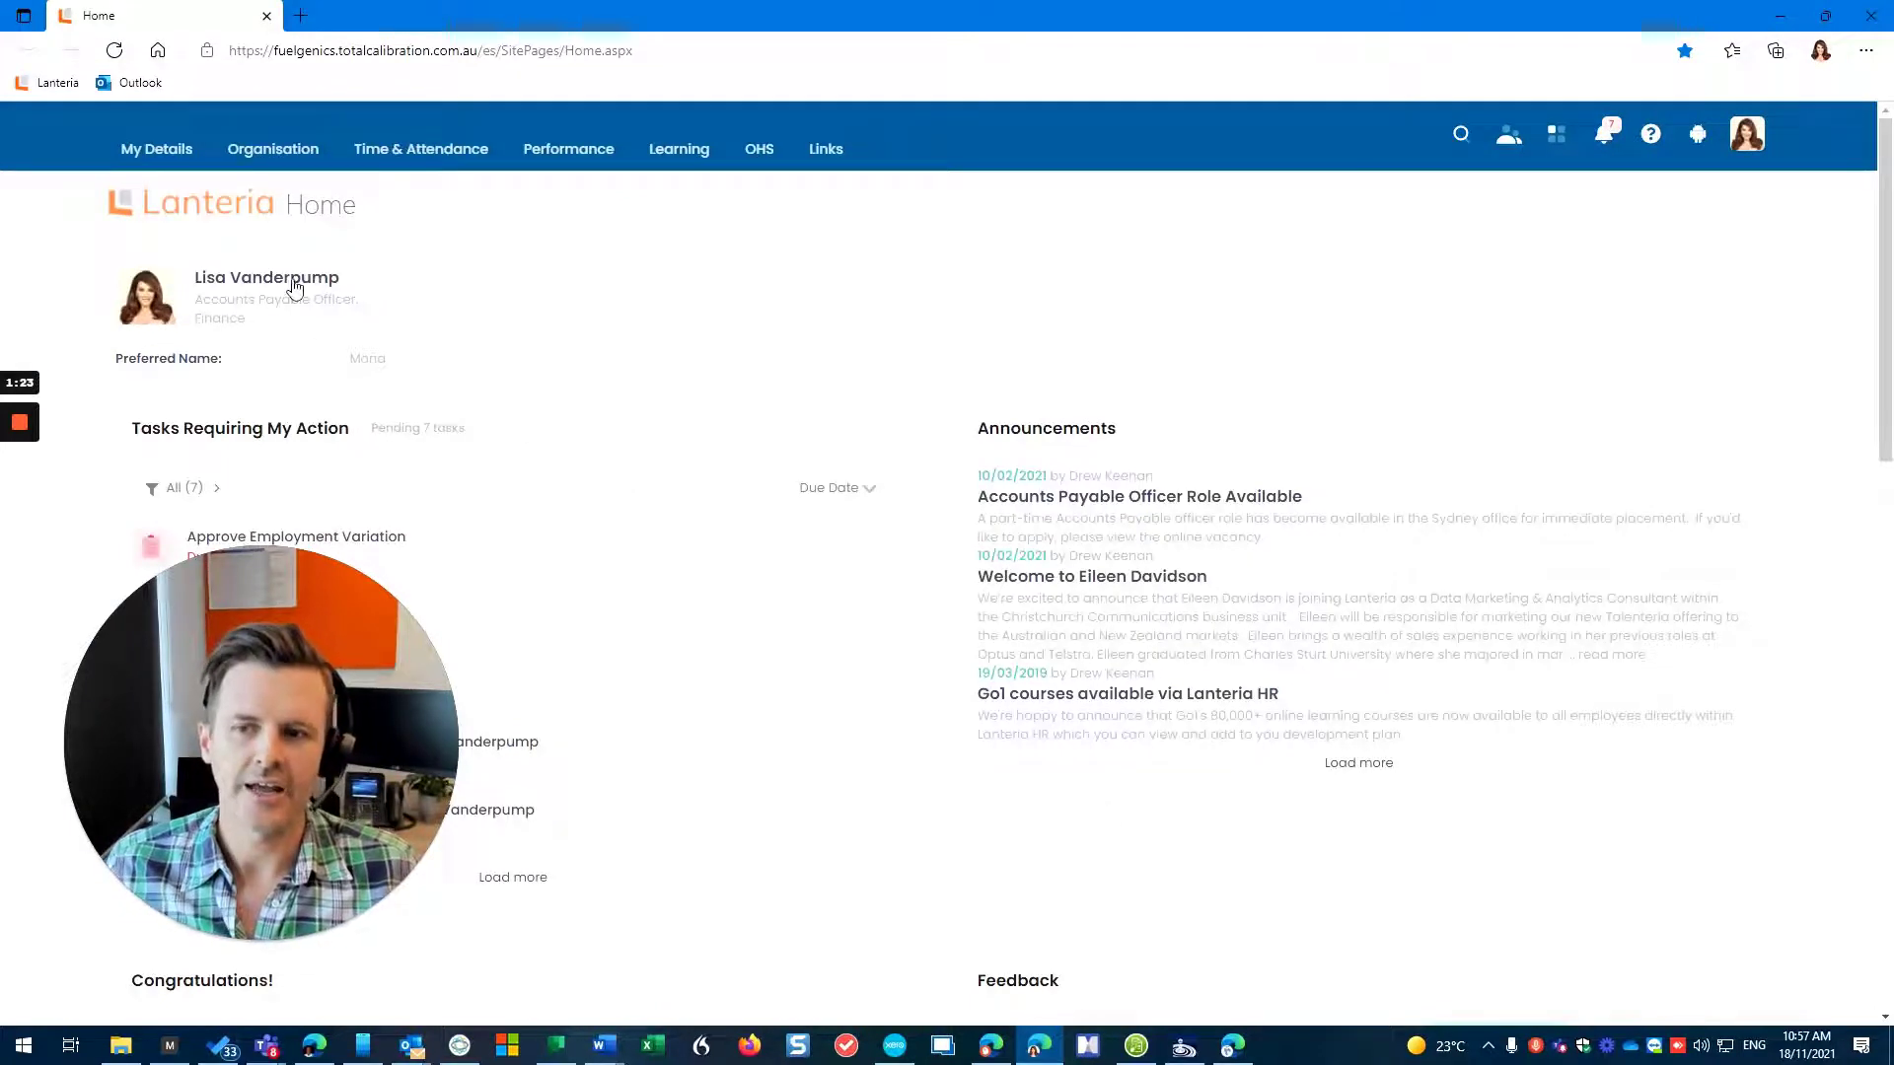
{"action": "left_click", "coordinate": [1508, 140]}
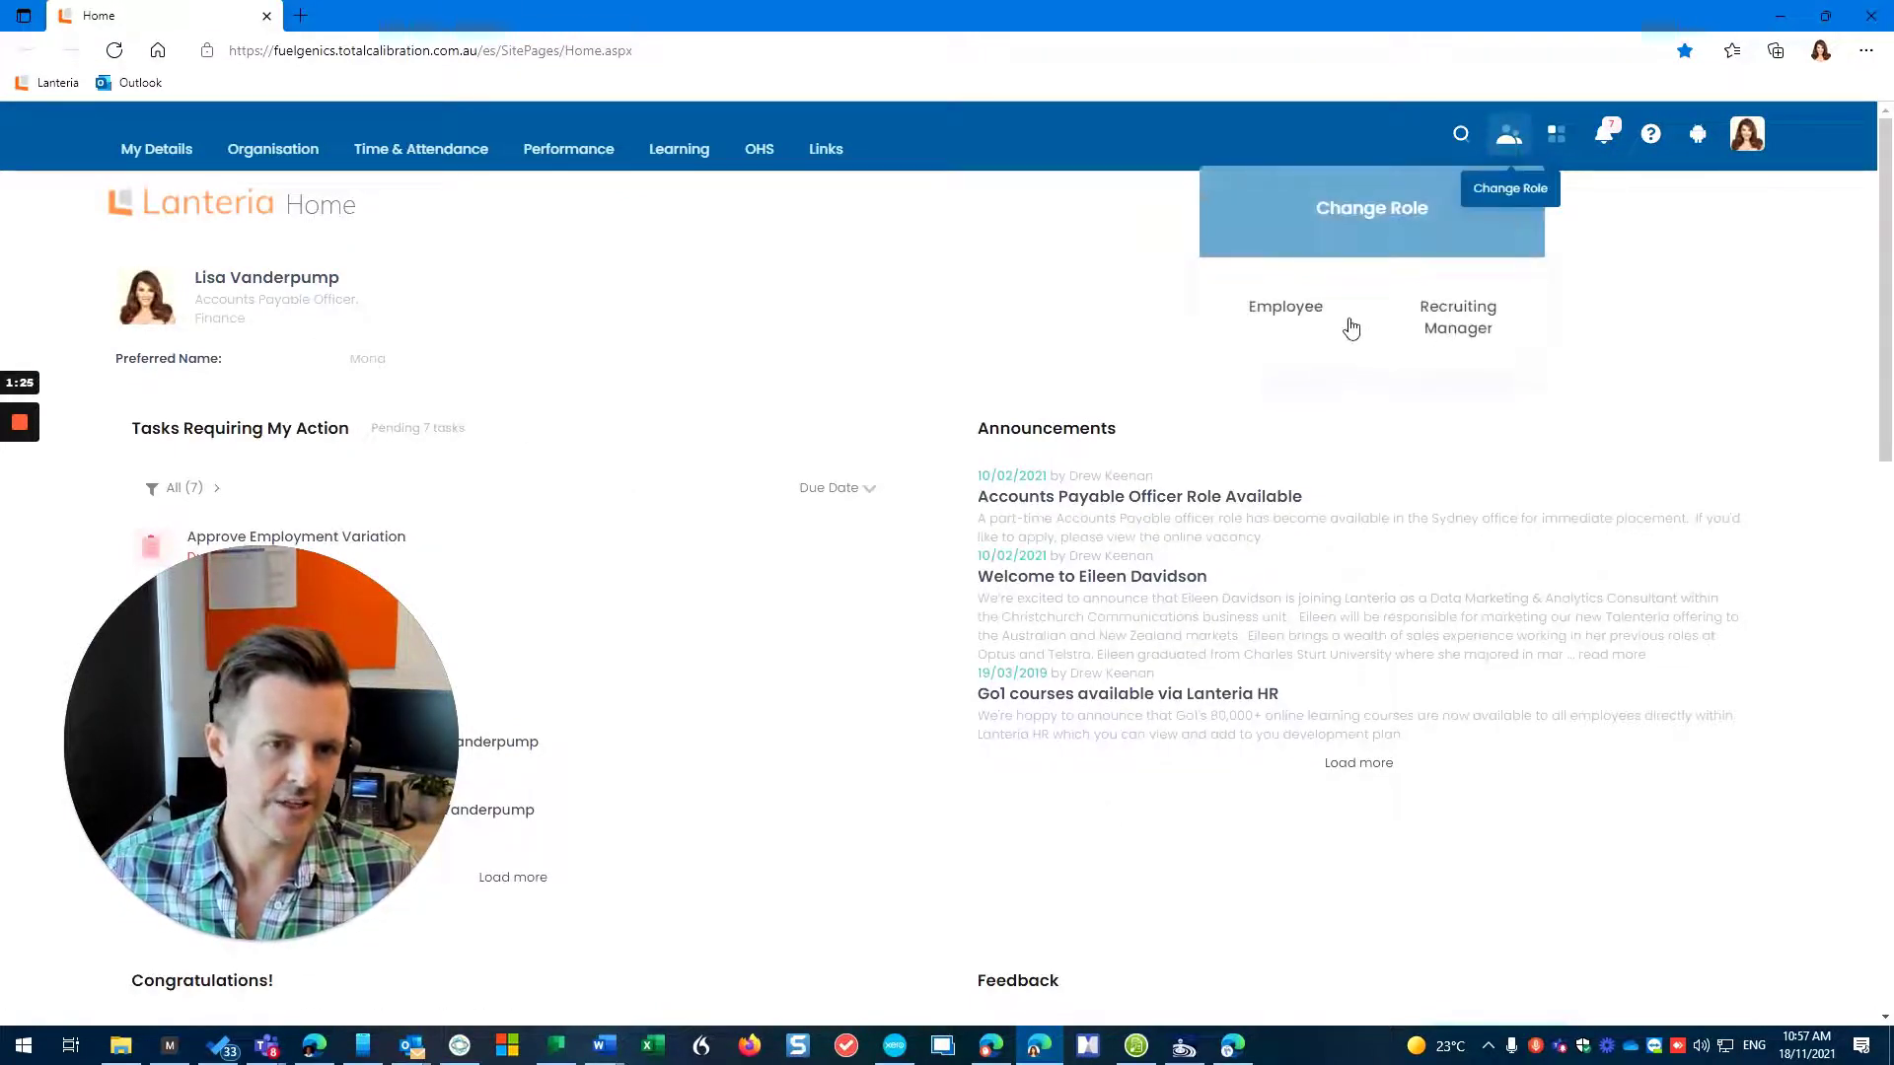
{"action": "left_click", "coordinate": [806, 315]}
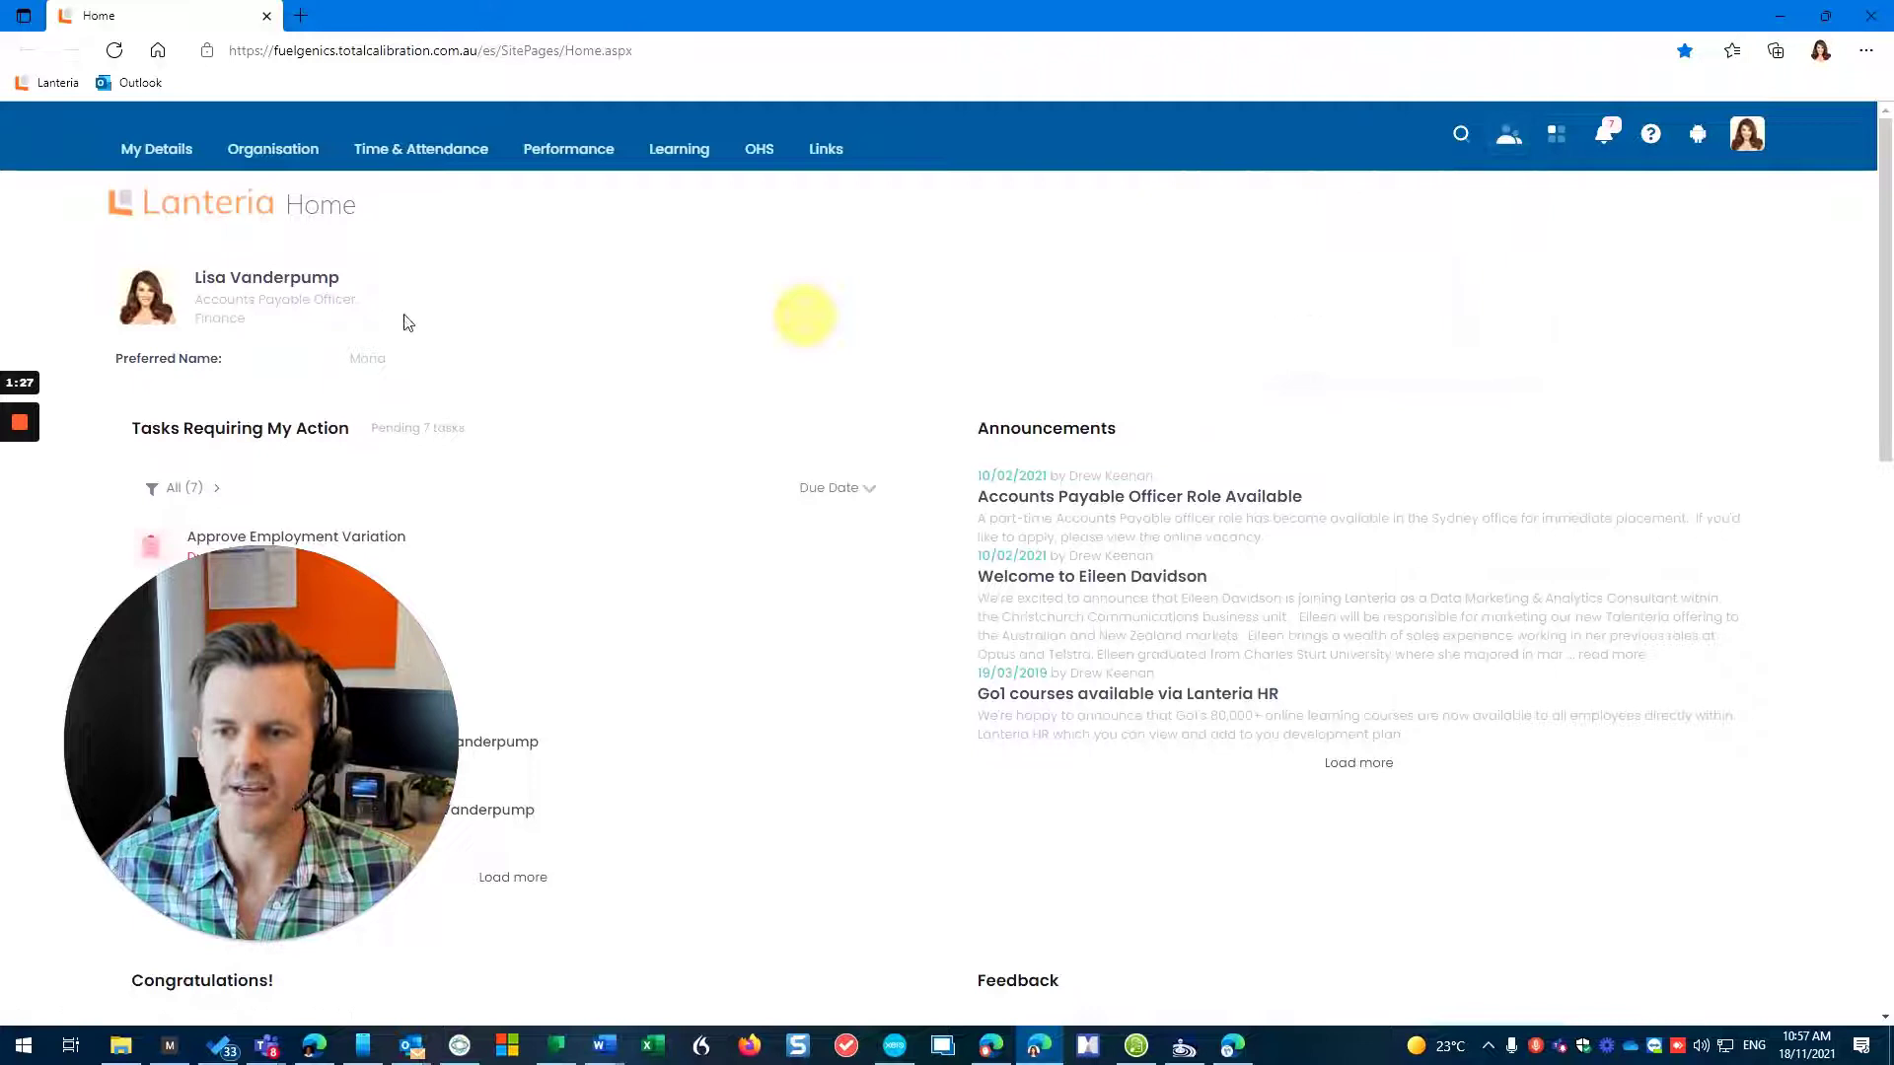
{"action": "left_click", "coordinate": [306, 278]}
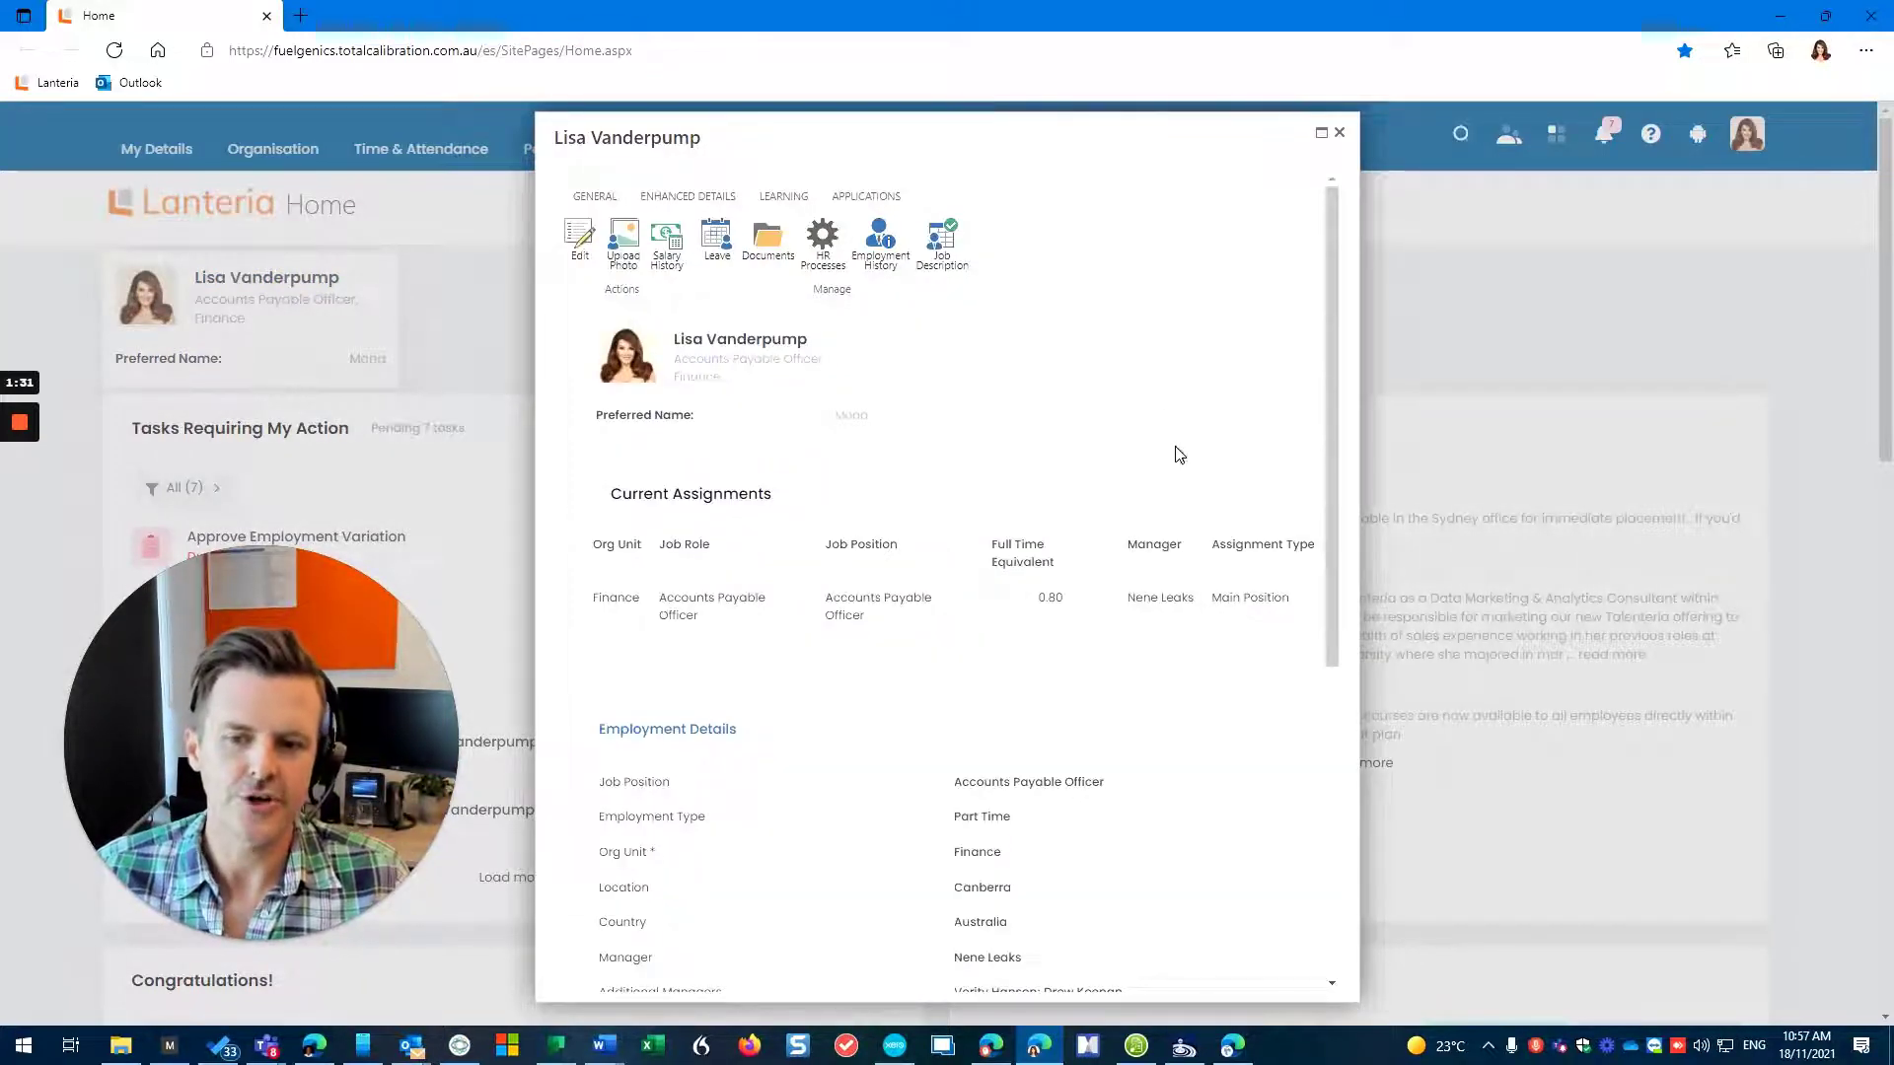
Review the profile's Learning, Applications, Enhanced Details and General actions and the Employment Details section
{"action": "left_click", "coordinate": [785, 196]}
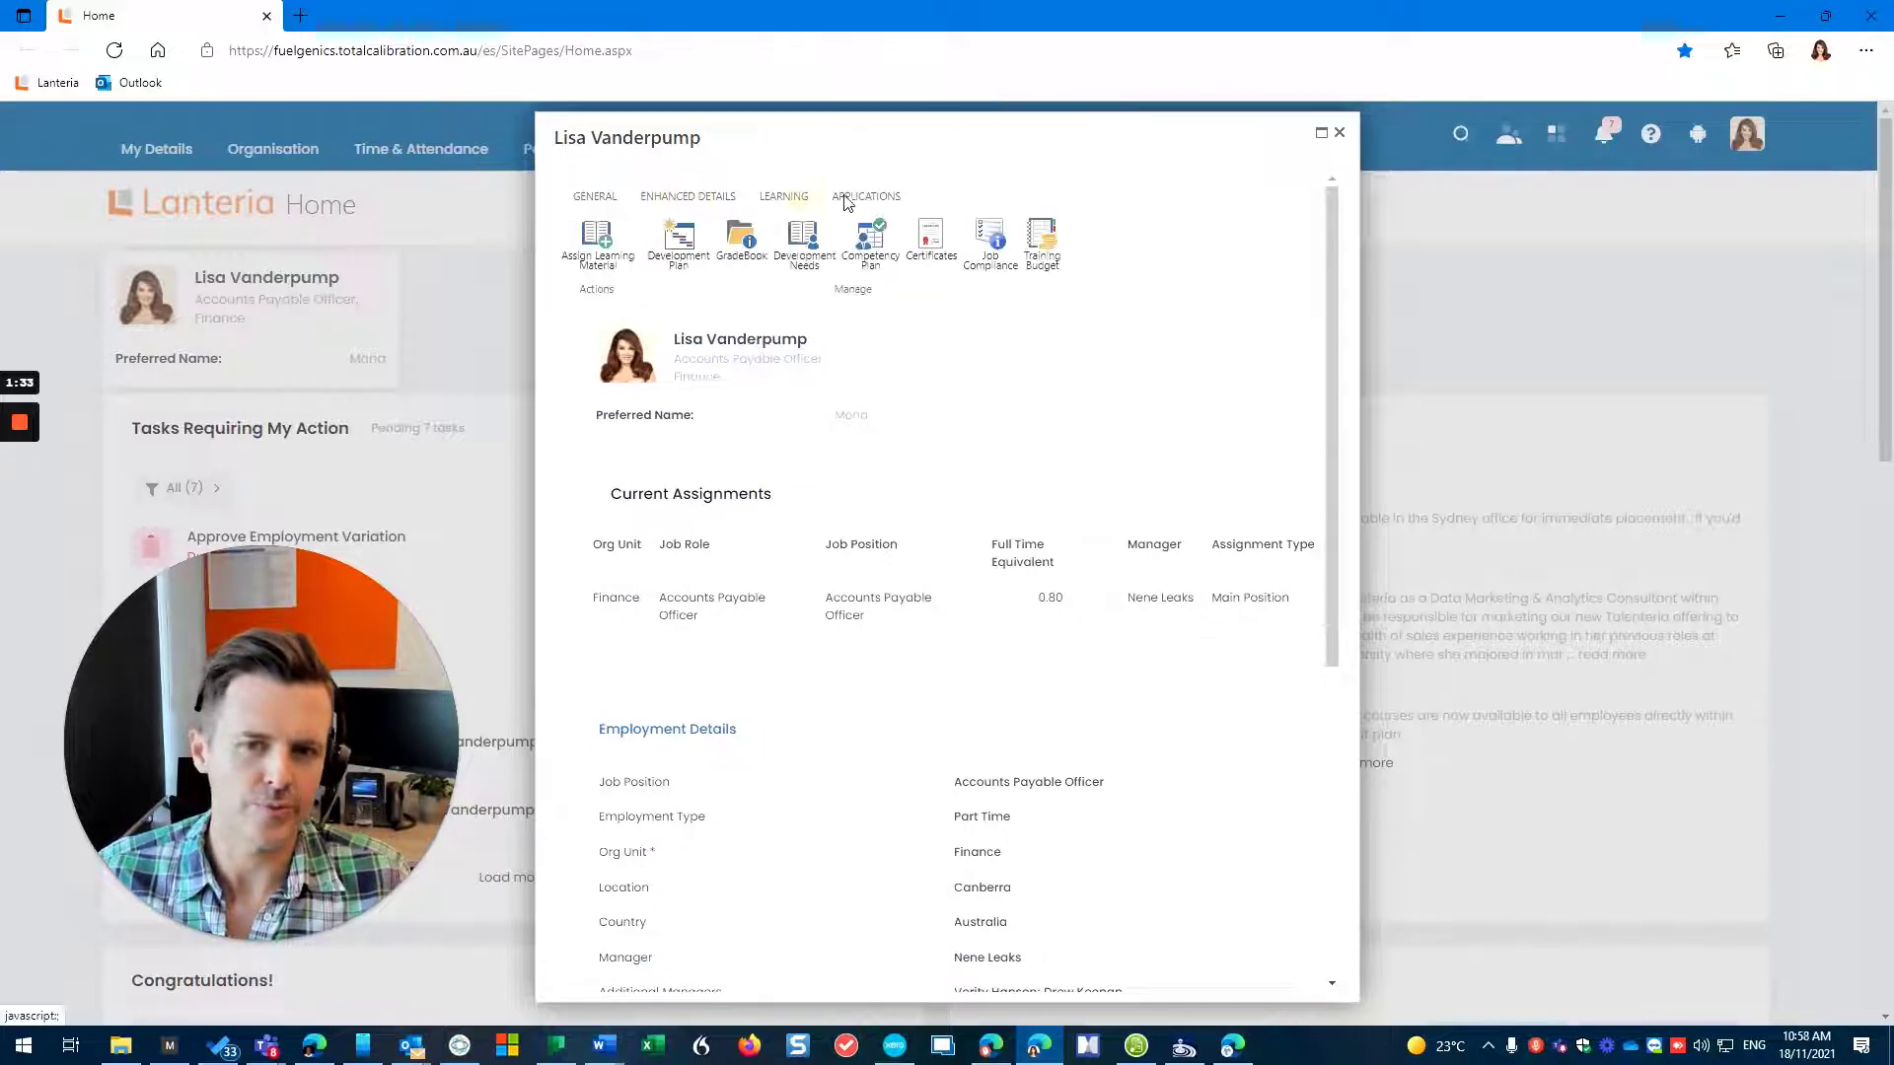
{"action": "left_click", "coordinate": [846, 196]}
{"action": "left_click", "coordinate": [681, 196]}
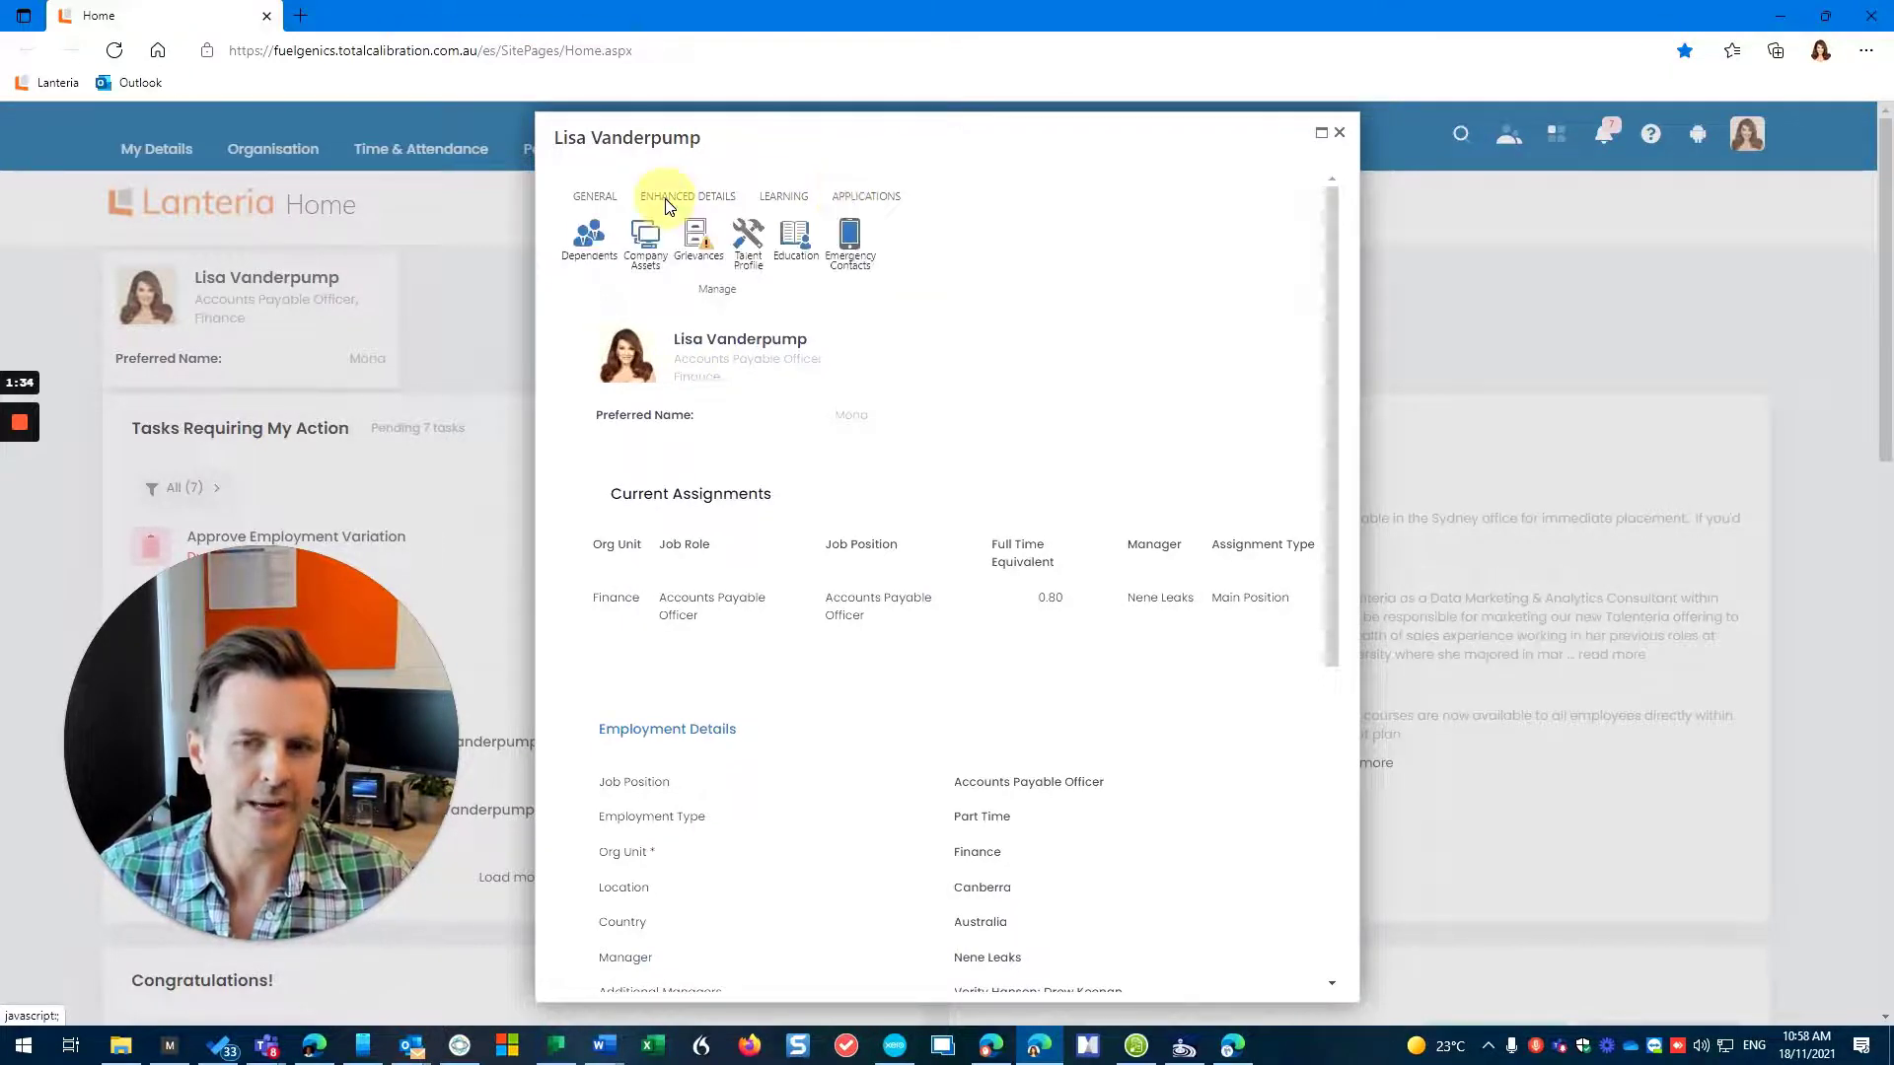
{"action": "left_click", "coordinate": [595, 197]}
{"action": "scroll", "coordinate": [786, 567], "scroll_direction": "down", "scroll_amount": 5}
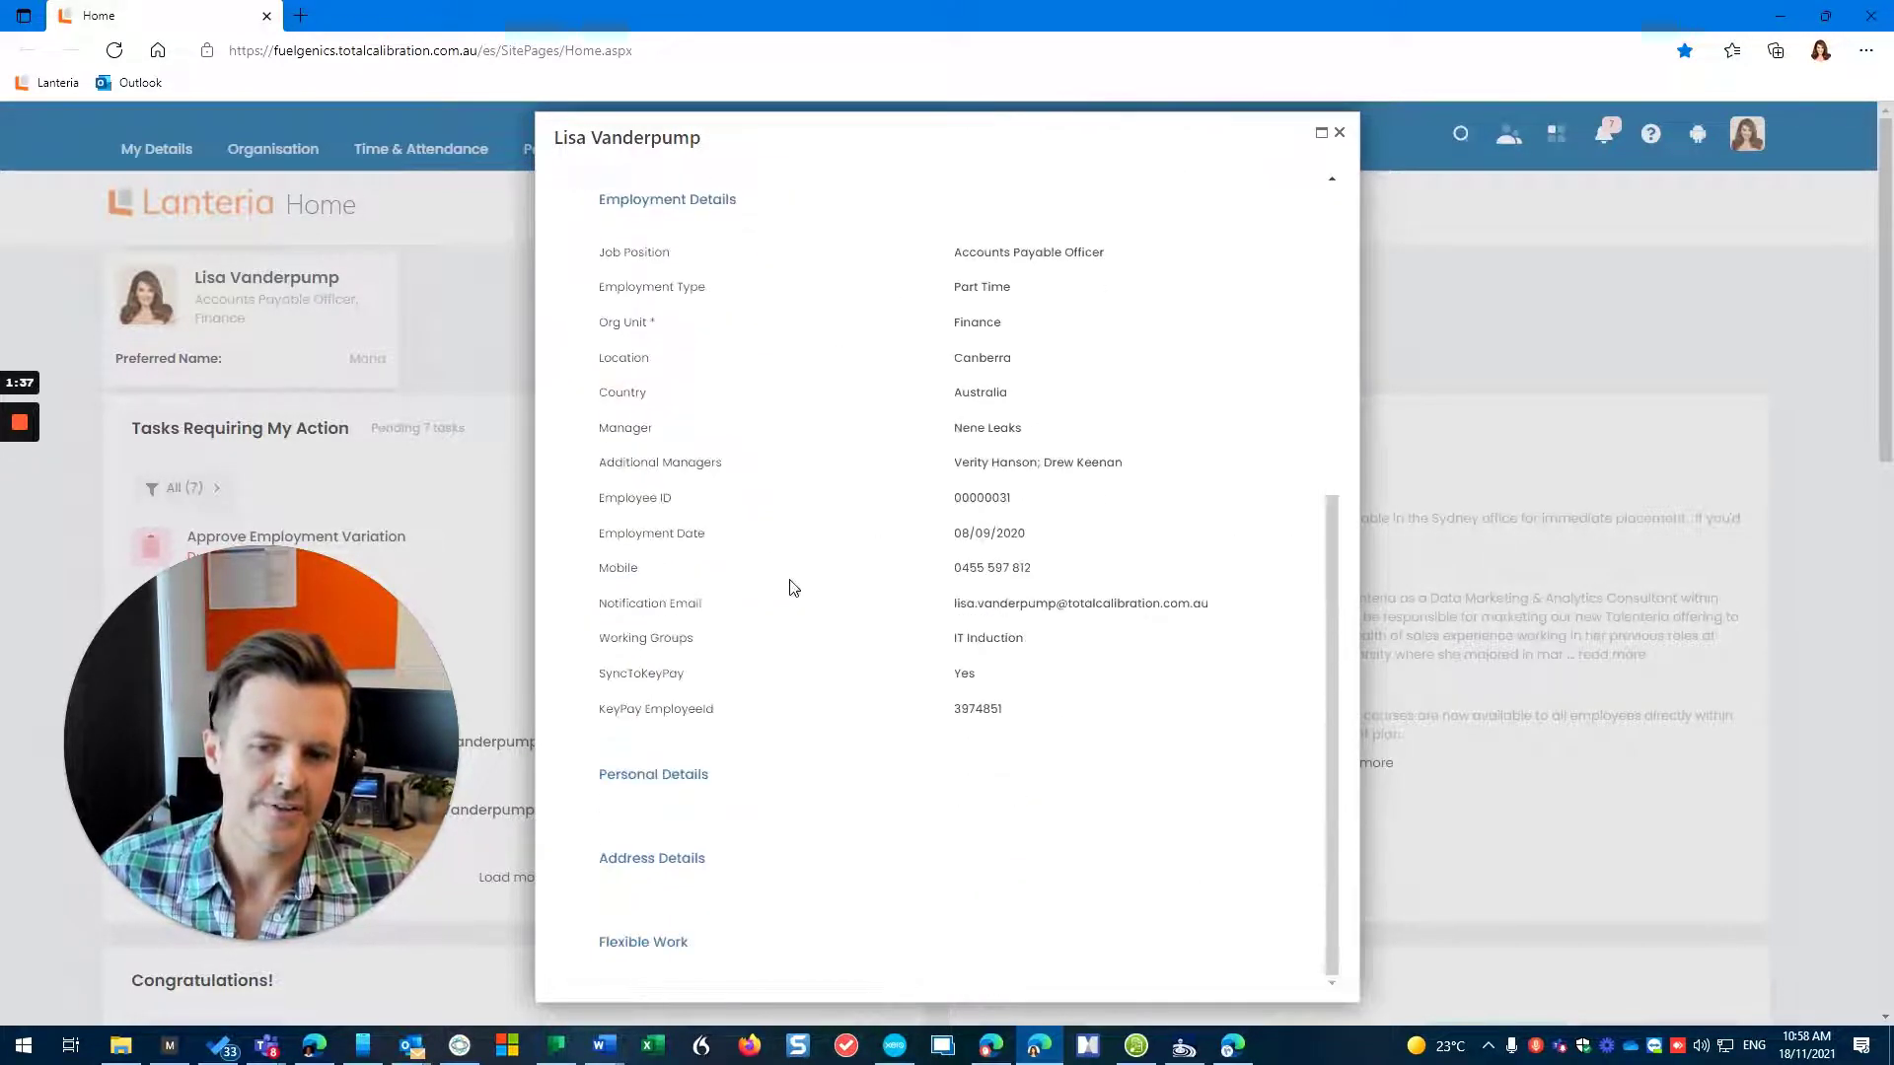
{"action": "scroll", "coordinate": [792, 592], "scroll_direction": "up", "scroll_amount": 5}
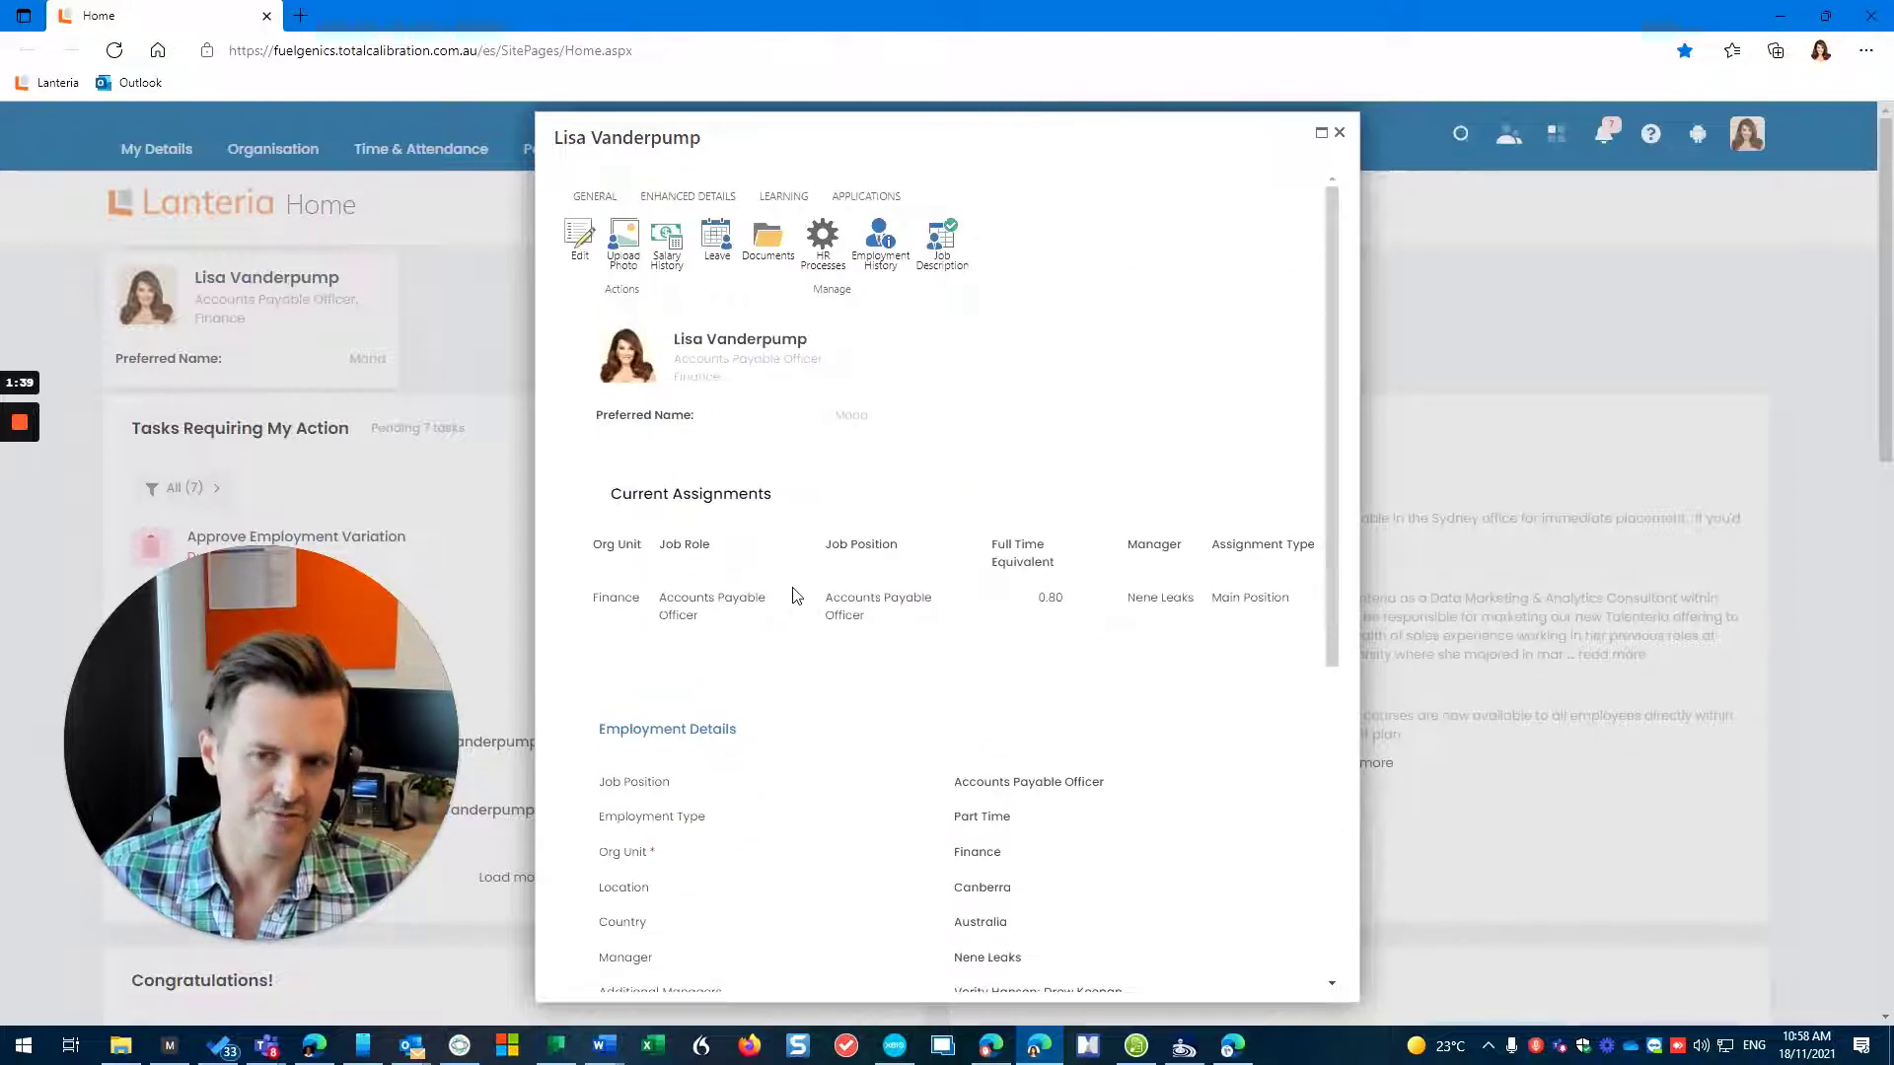
{"action": "left_click", "coordinate": [581, 241]}
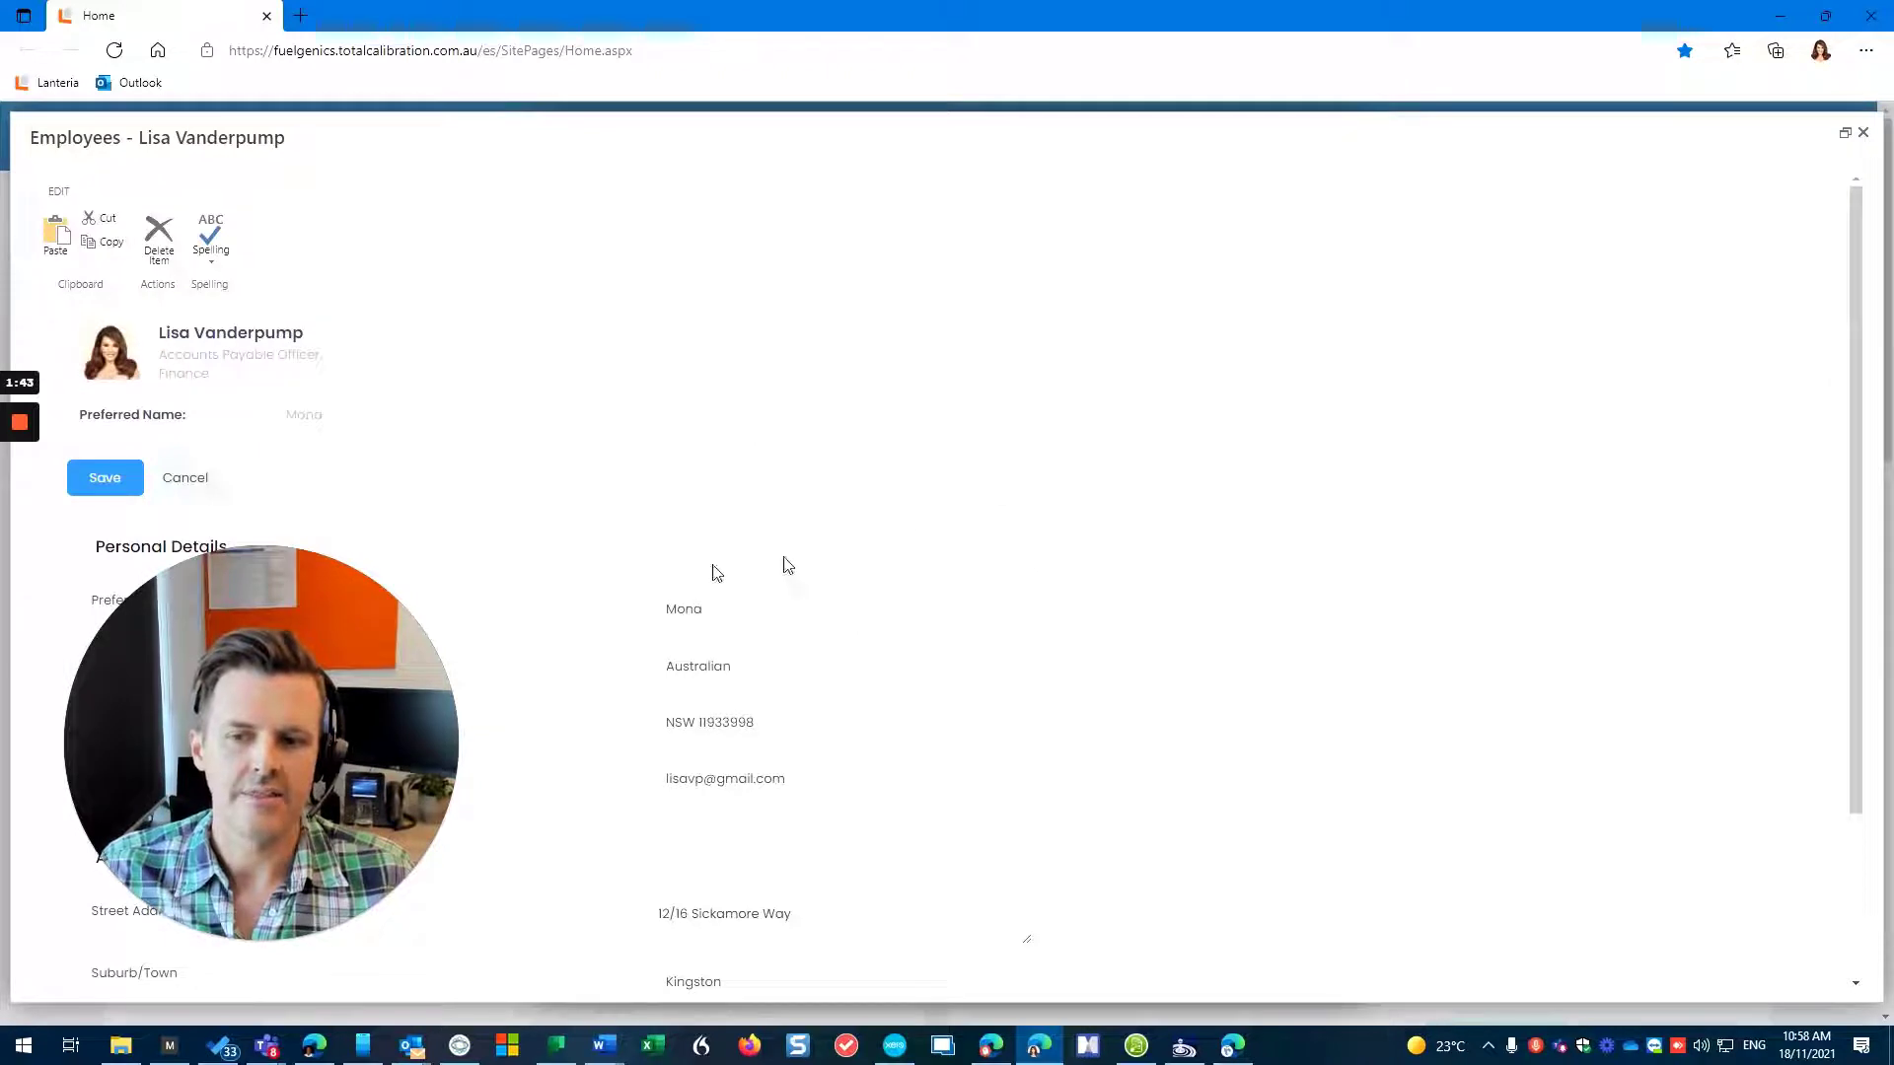
{"action": "left_click", "coordinate": [220, 939]}
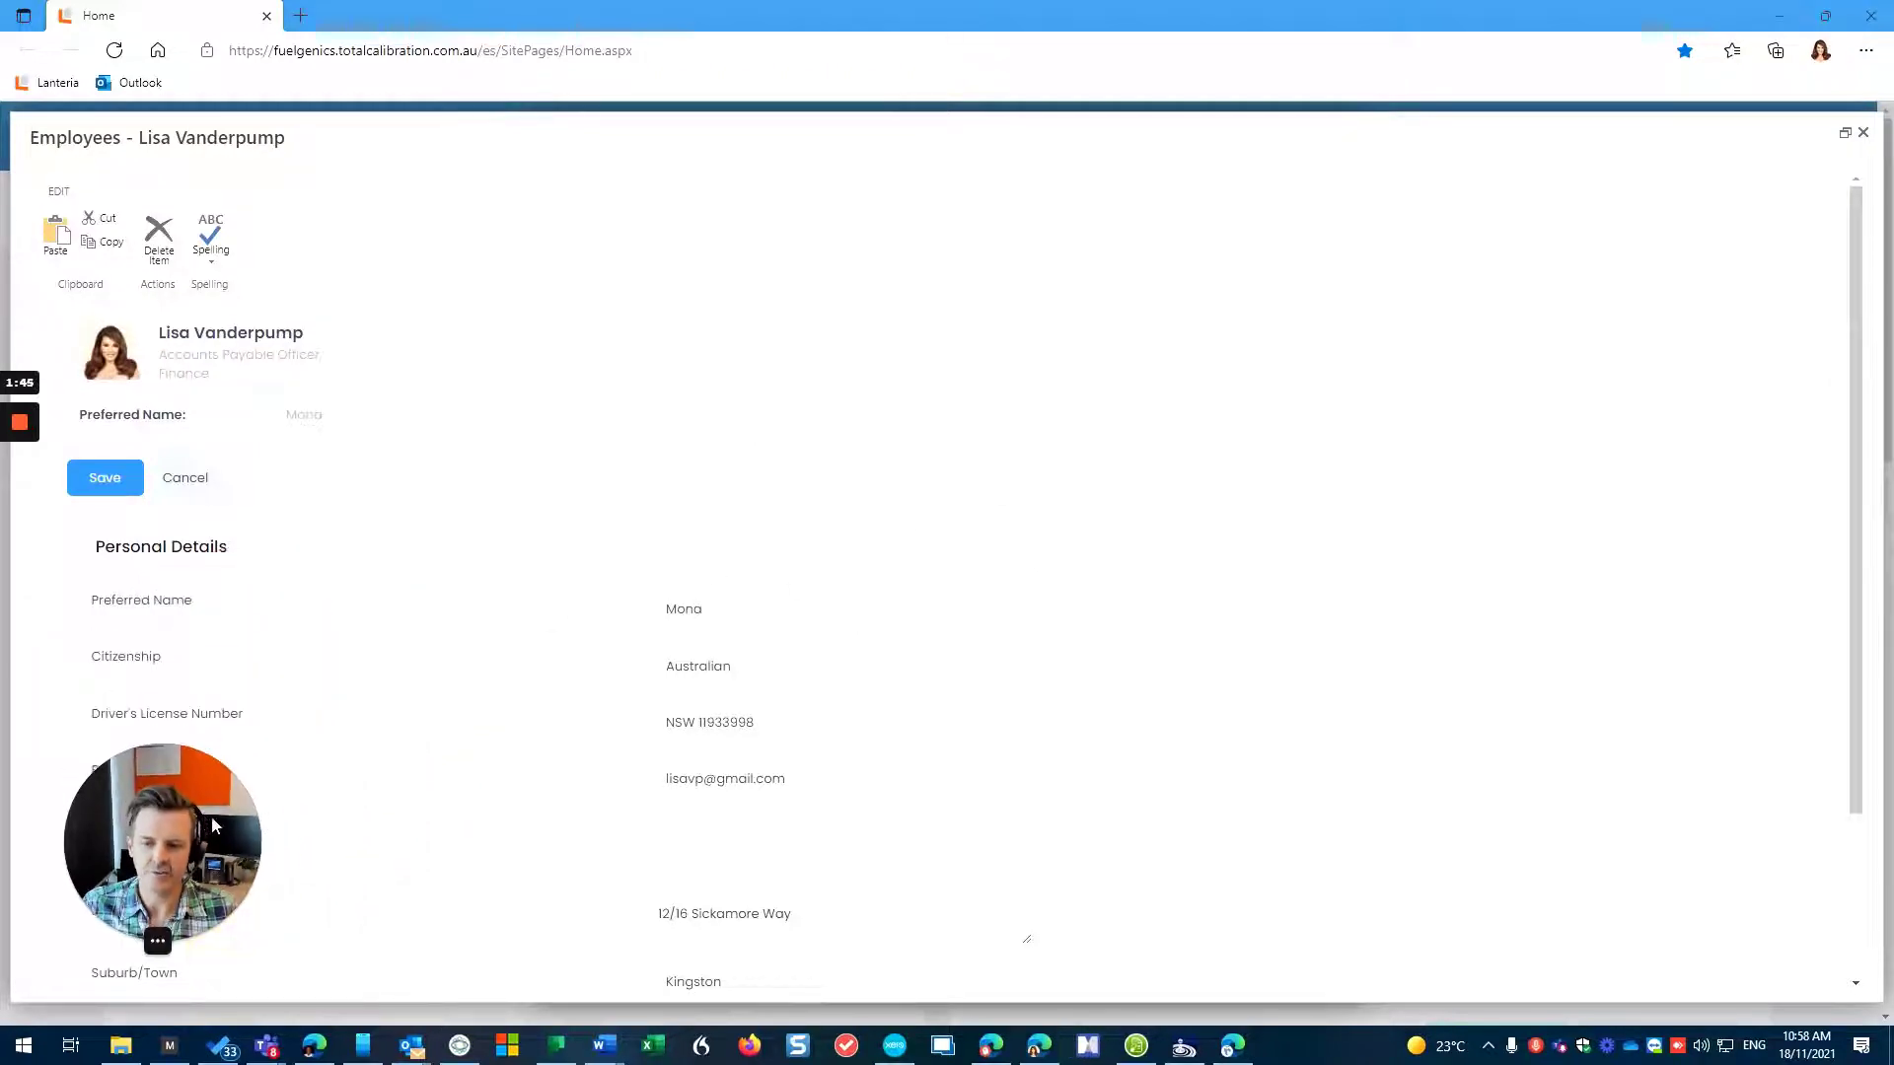
{"action": "left_click_drag", "start_coordinate": [211, 815], "coordinate": [1637, 720]}
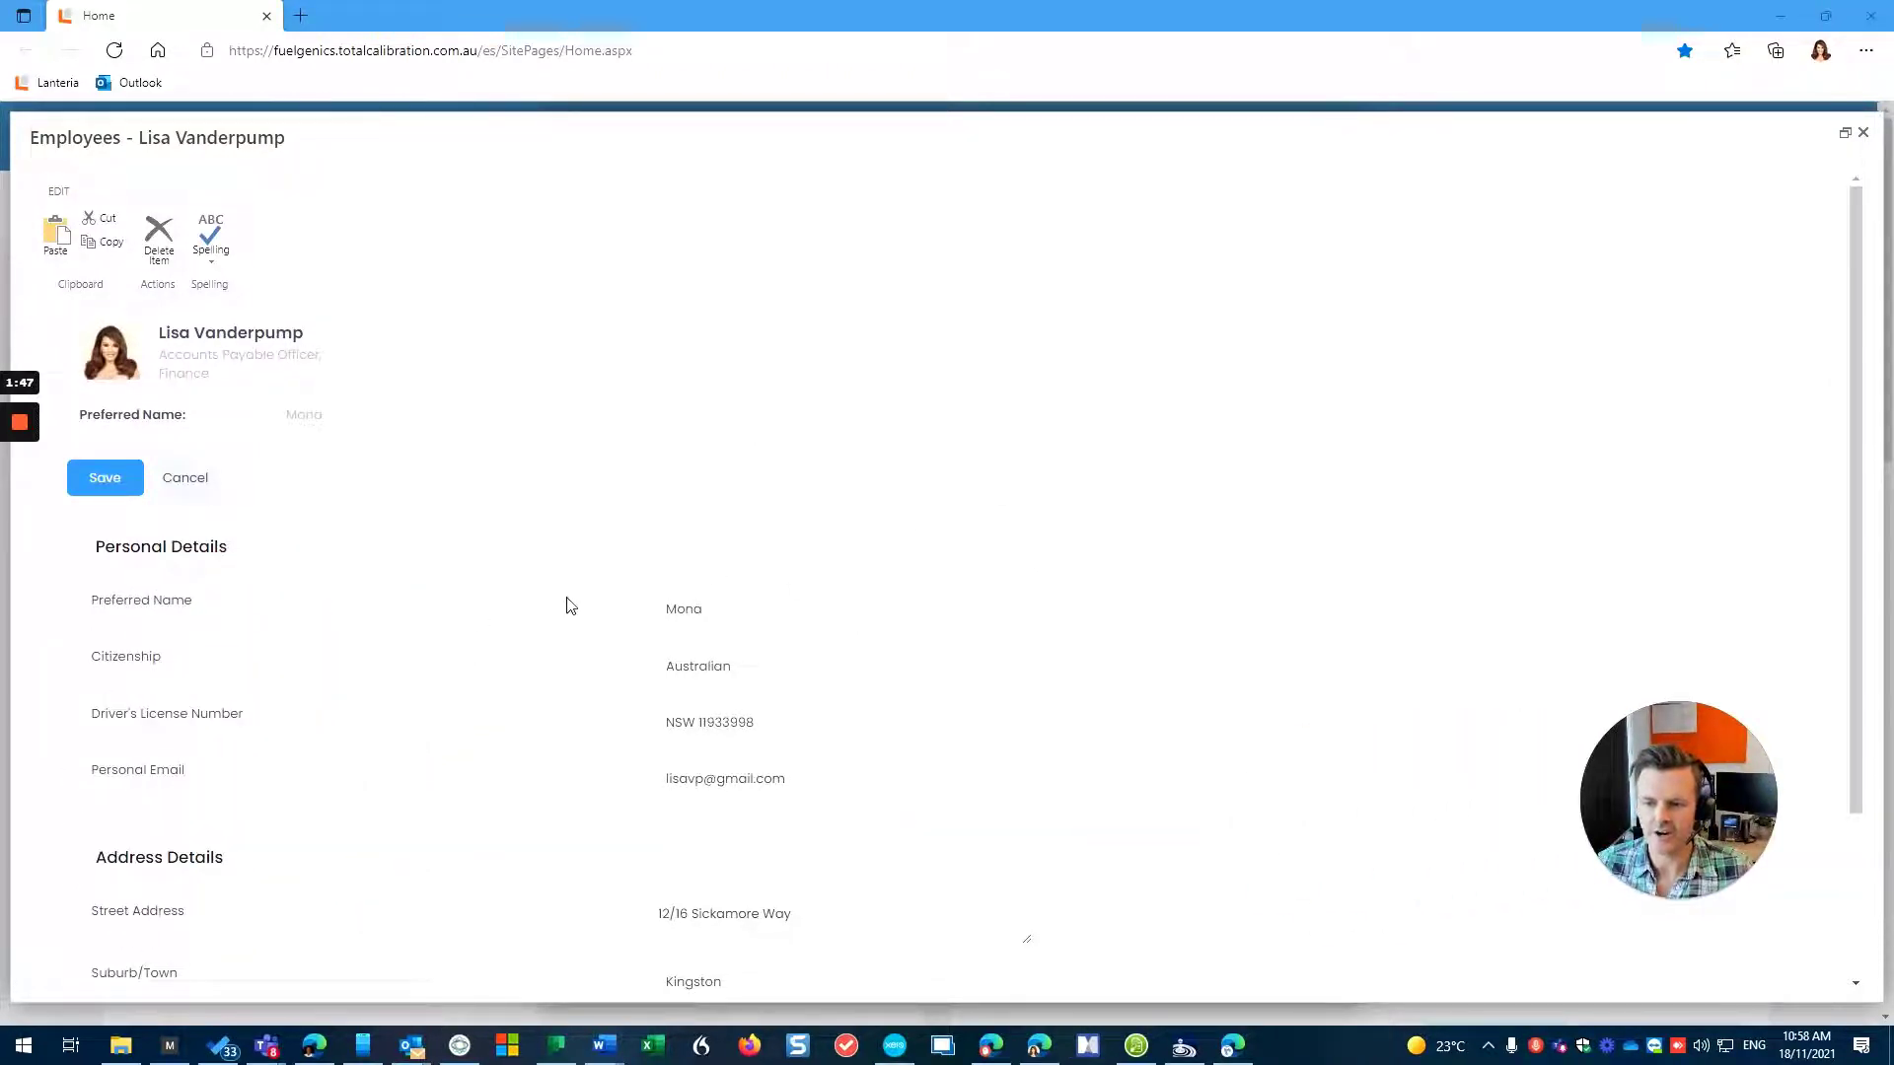
{"action": "scroll", "coordinate": [715, 739], "scroll_direction": "down", "scroll_amount": 3}
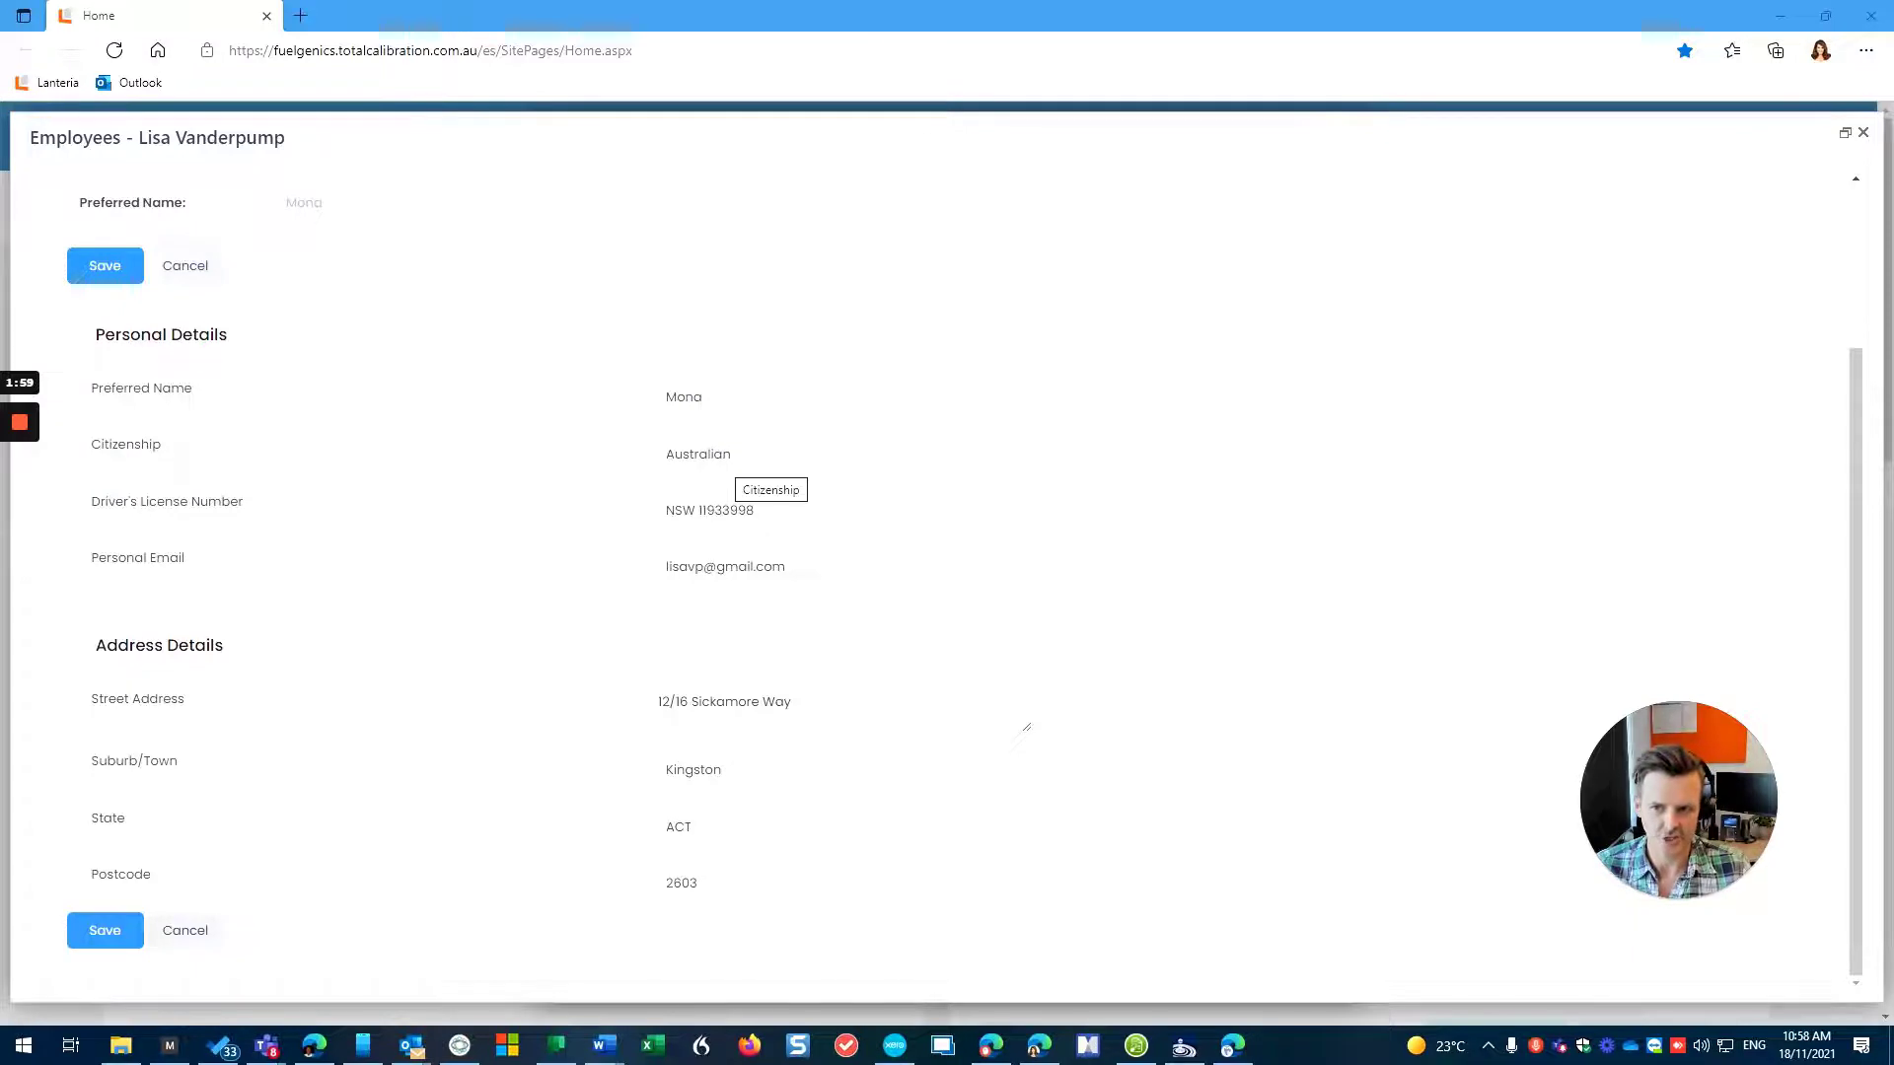
Return to the Chief Production Officer's browser window, close the open profile and change the role to HR
{"action": "left_click", "coordinate": [992, 1043]}
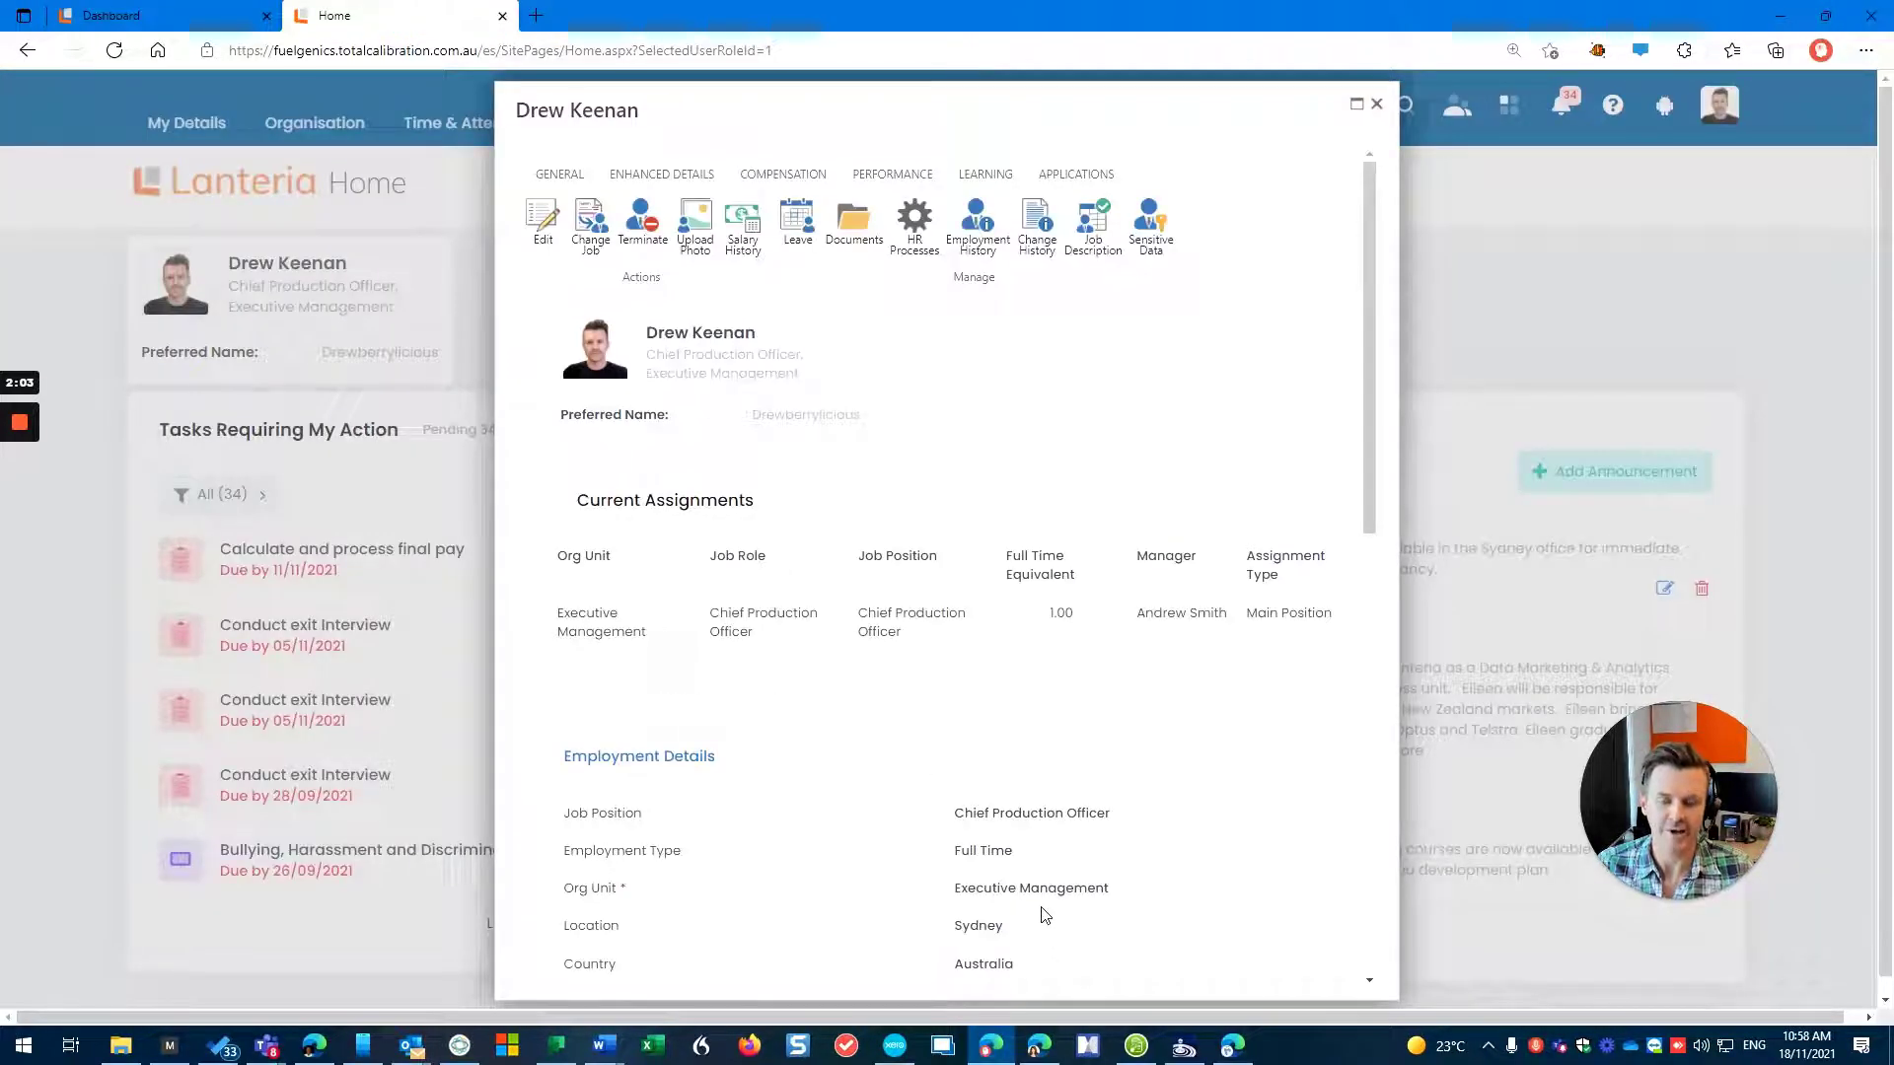
{"action": "left_click", "coordinate": [1376, 105]}
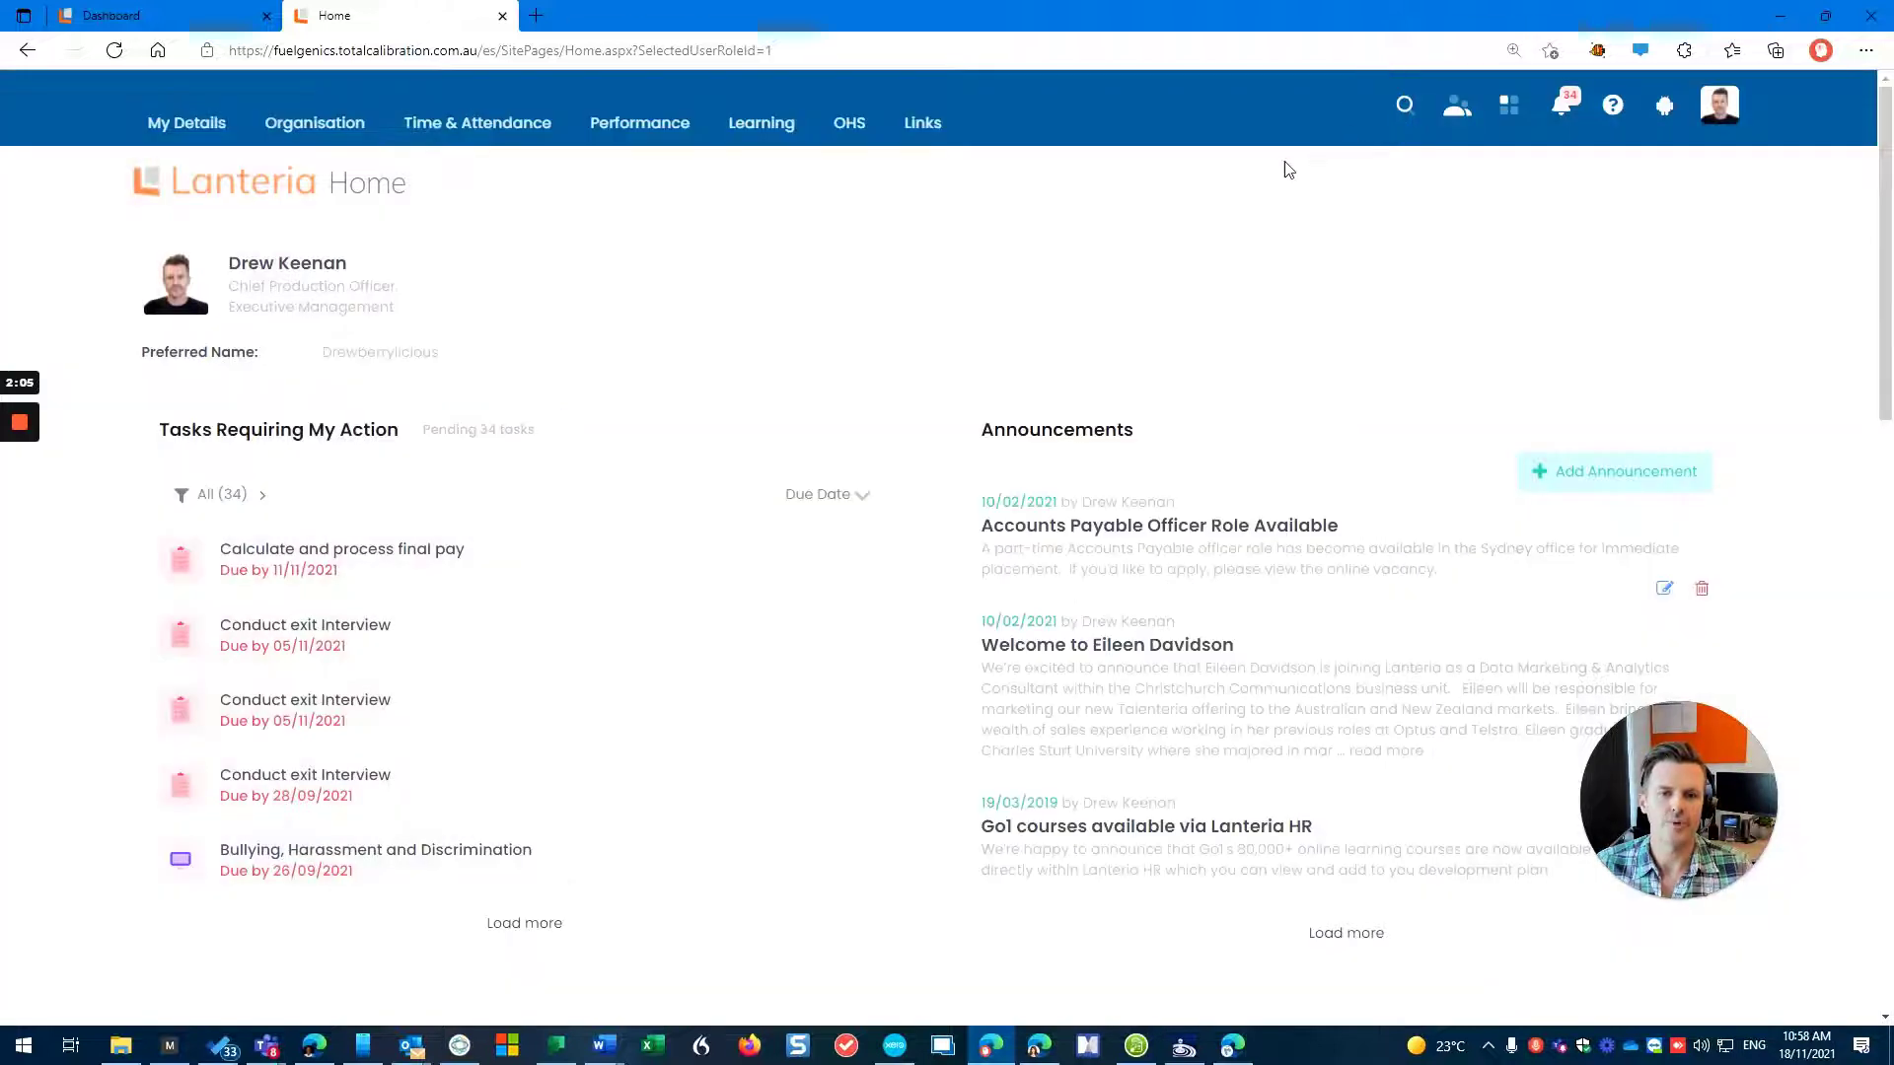
{"action": "left_click", "coordinate": [1457, 104]}
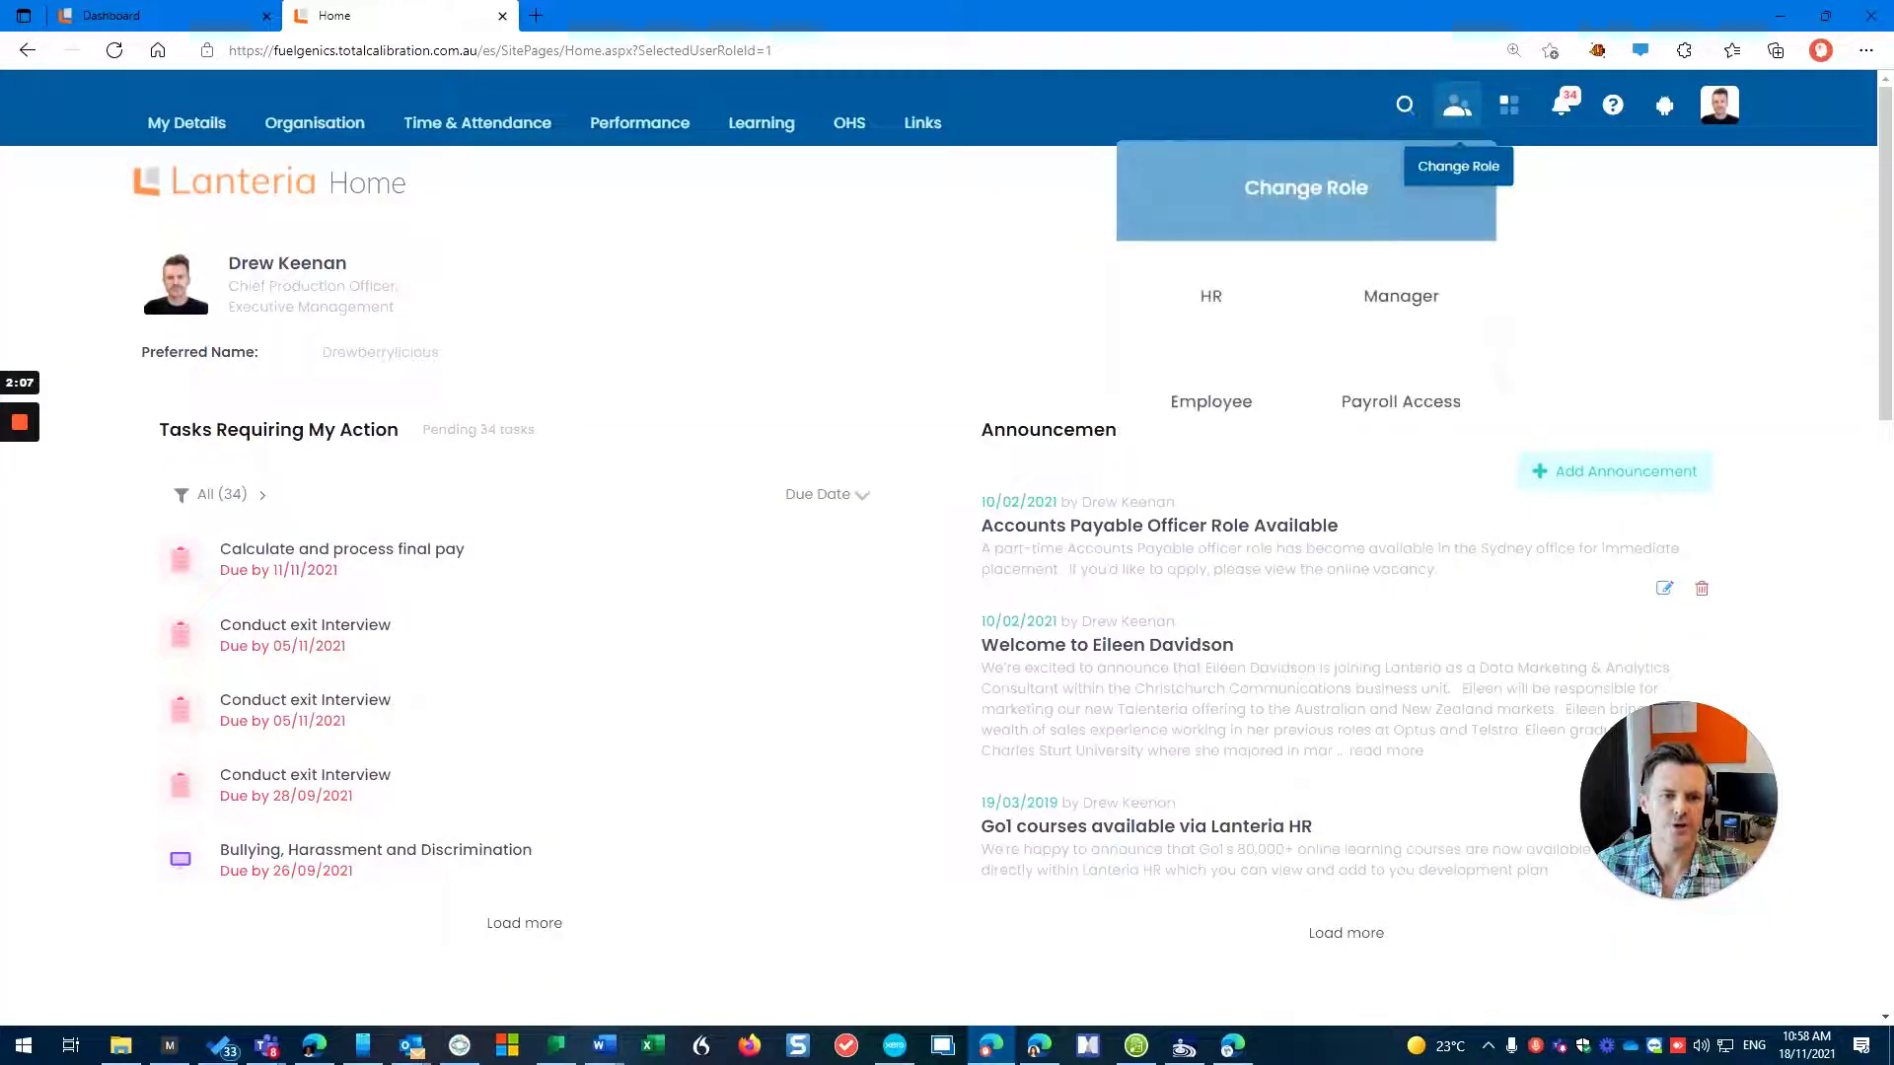
{"action": "left_click", "coordinate": [1205, 298]}
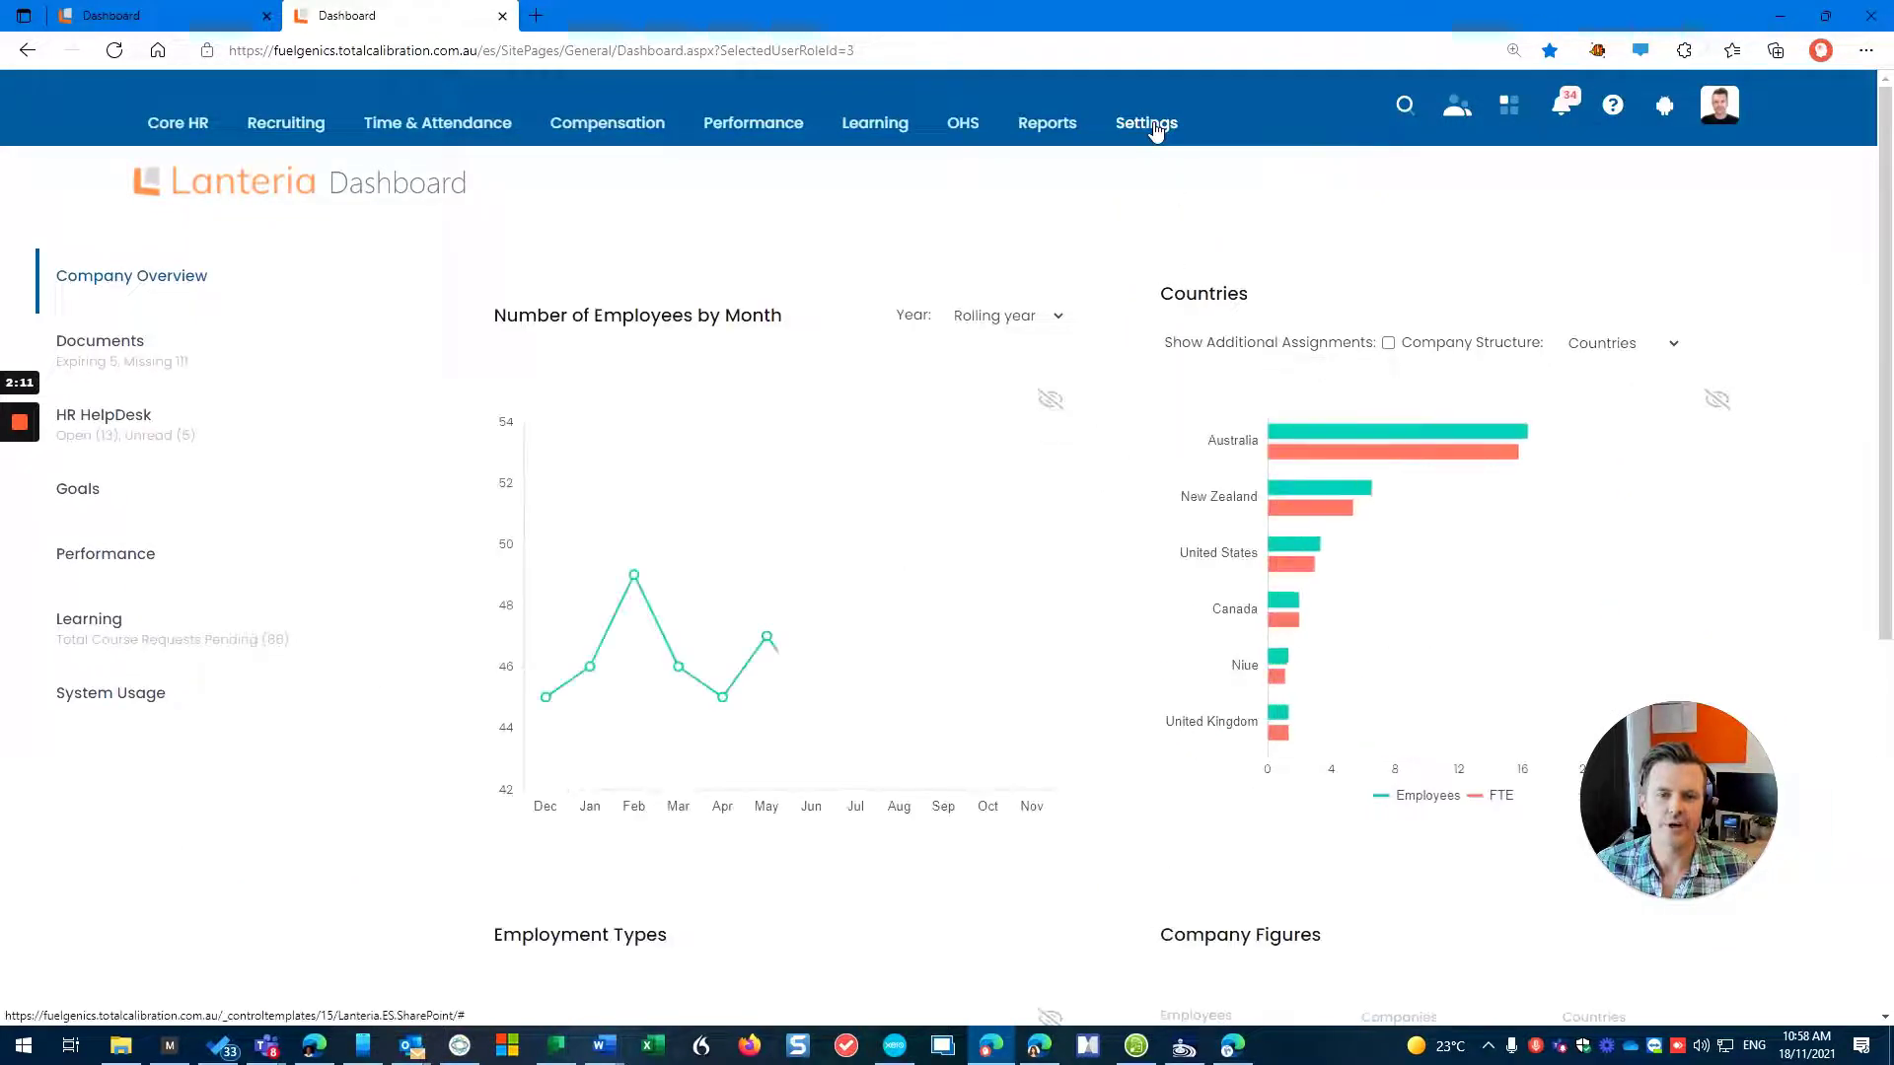
Open the User Interface page under System Settings in the system configuration
{"action": "left_click", "coordinate": [1157, 131]}
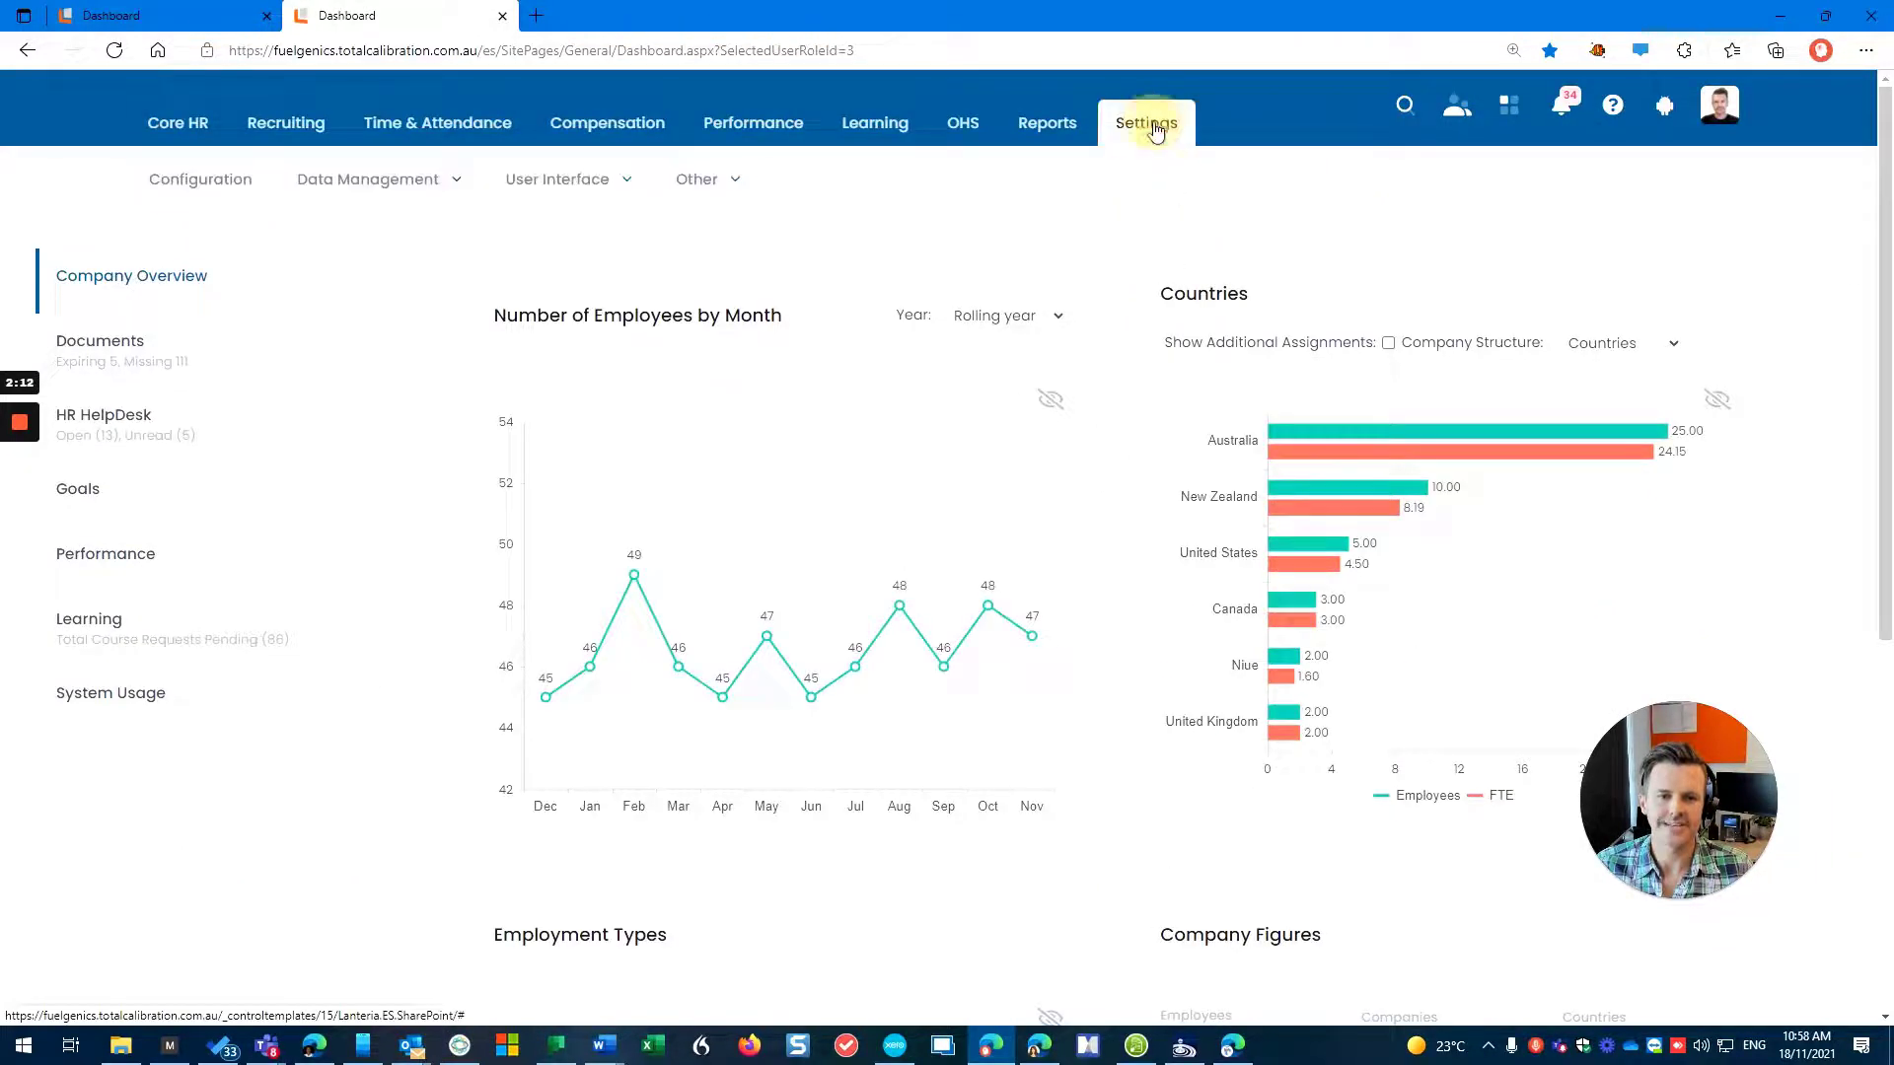
{"action": "left_click", "coordinate": [193, 183]}
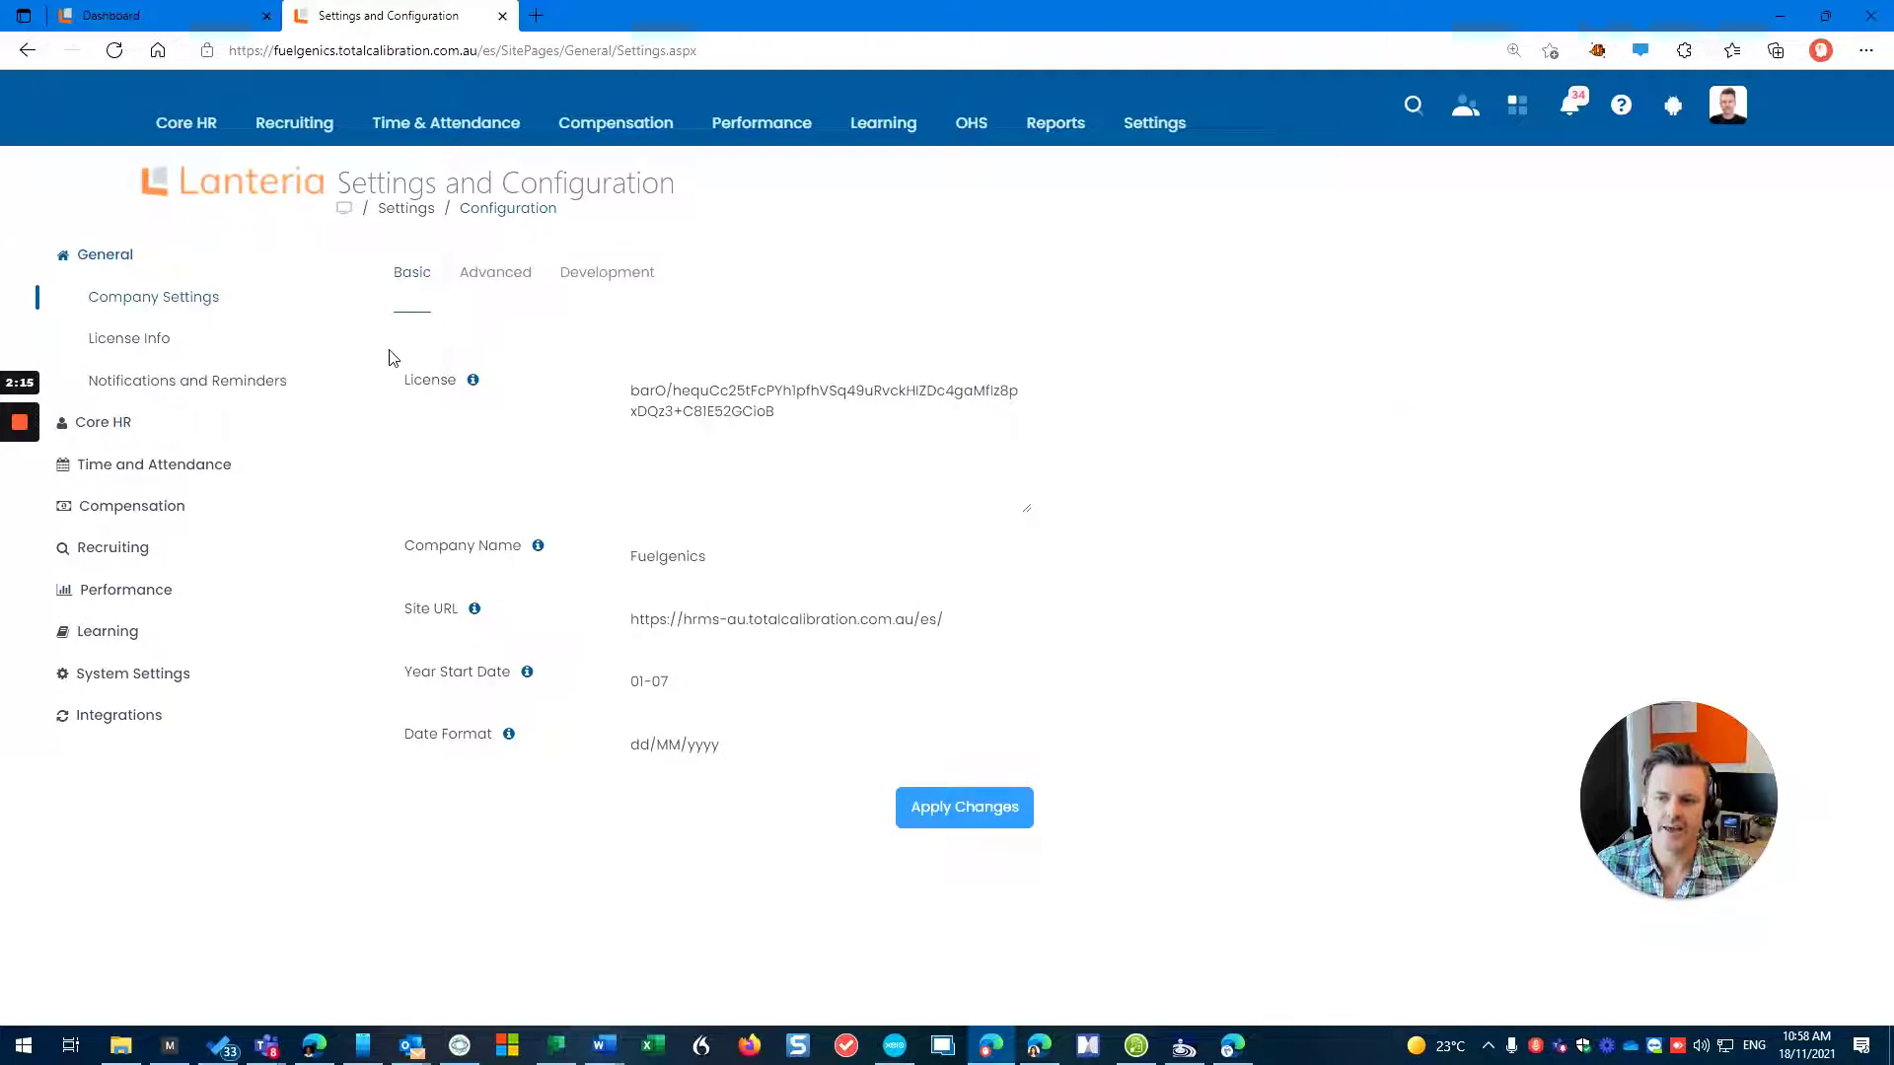
{"action": "left_click", "coordinate": [180, 678]}
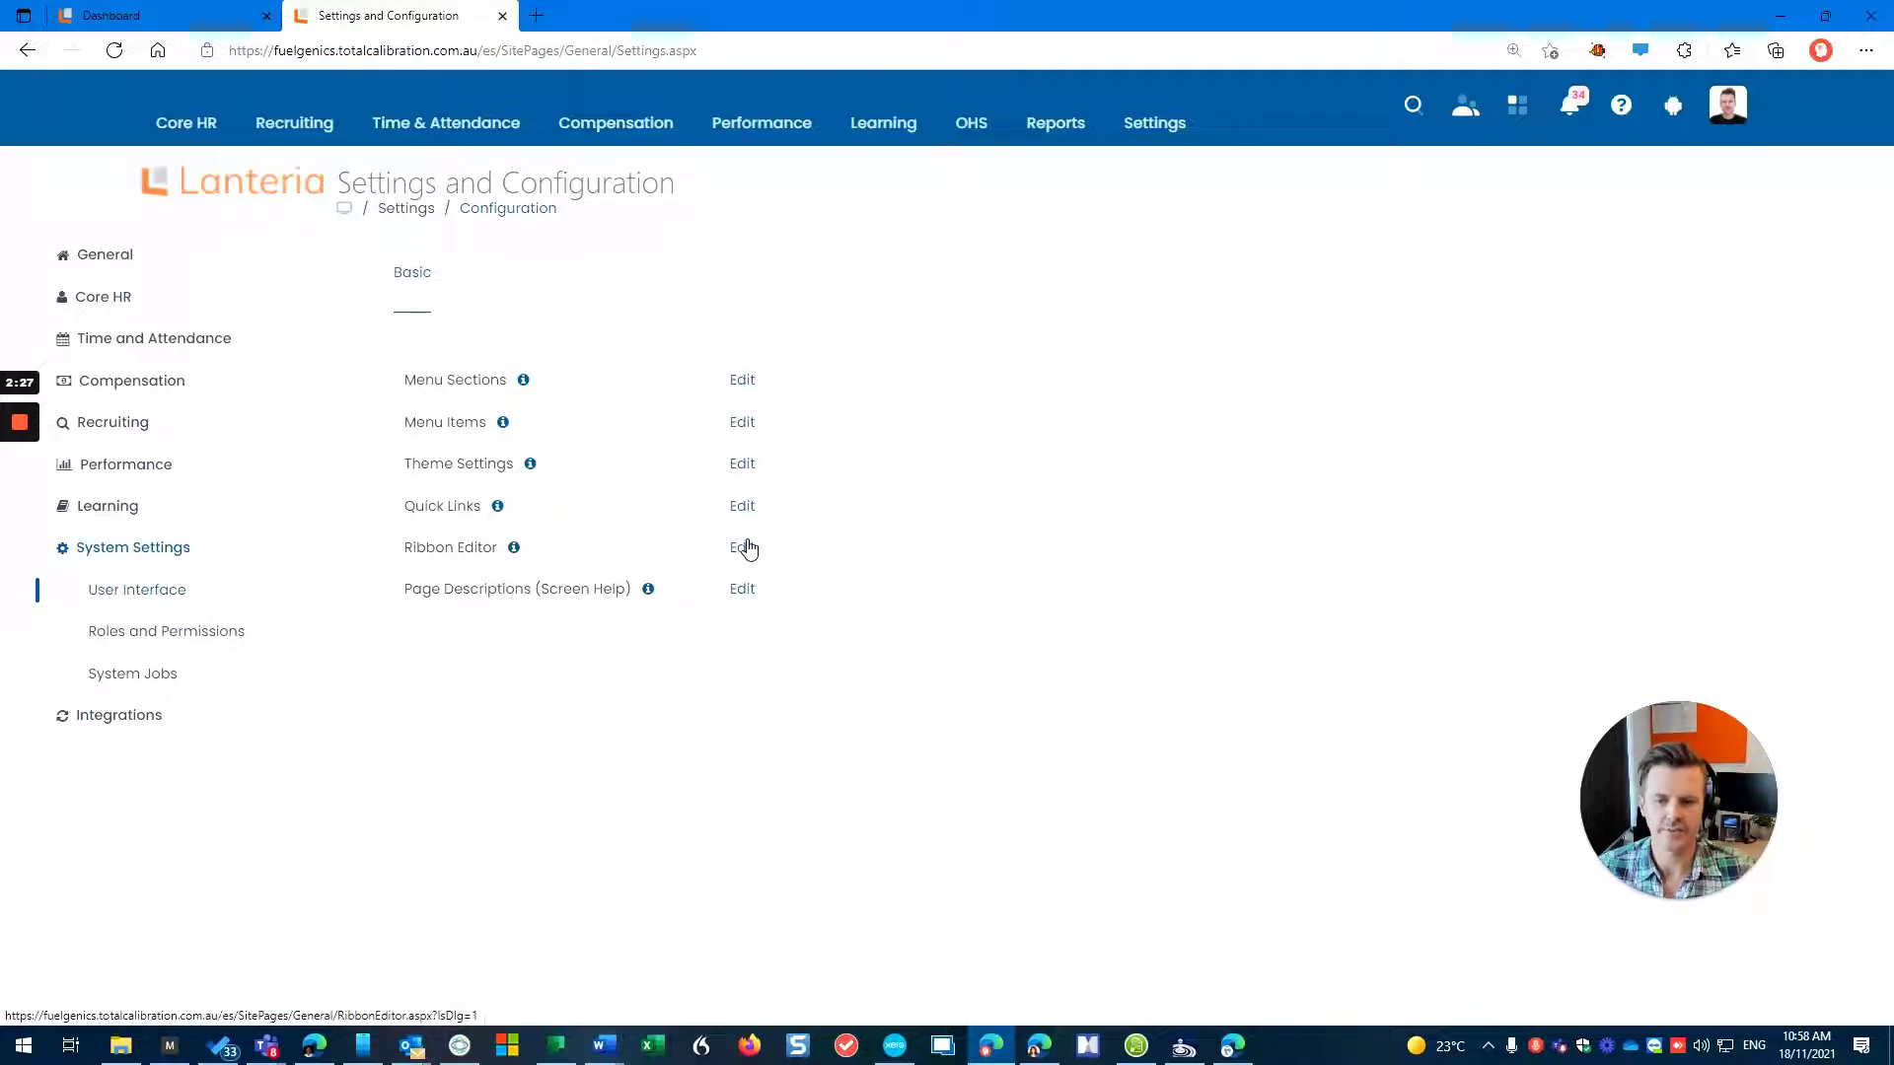
Go back to the Accounts Payable Officer's window, cancel the profile edit and review the General actions
{"action": "key", "text": "super"}
{"action": "left_click", "coordinate": [801, 676]}
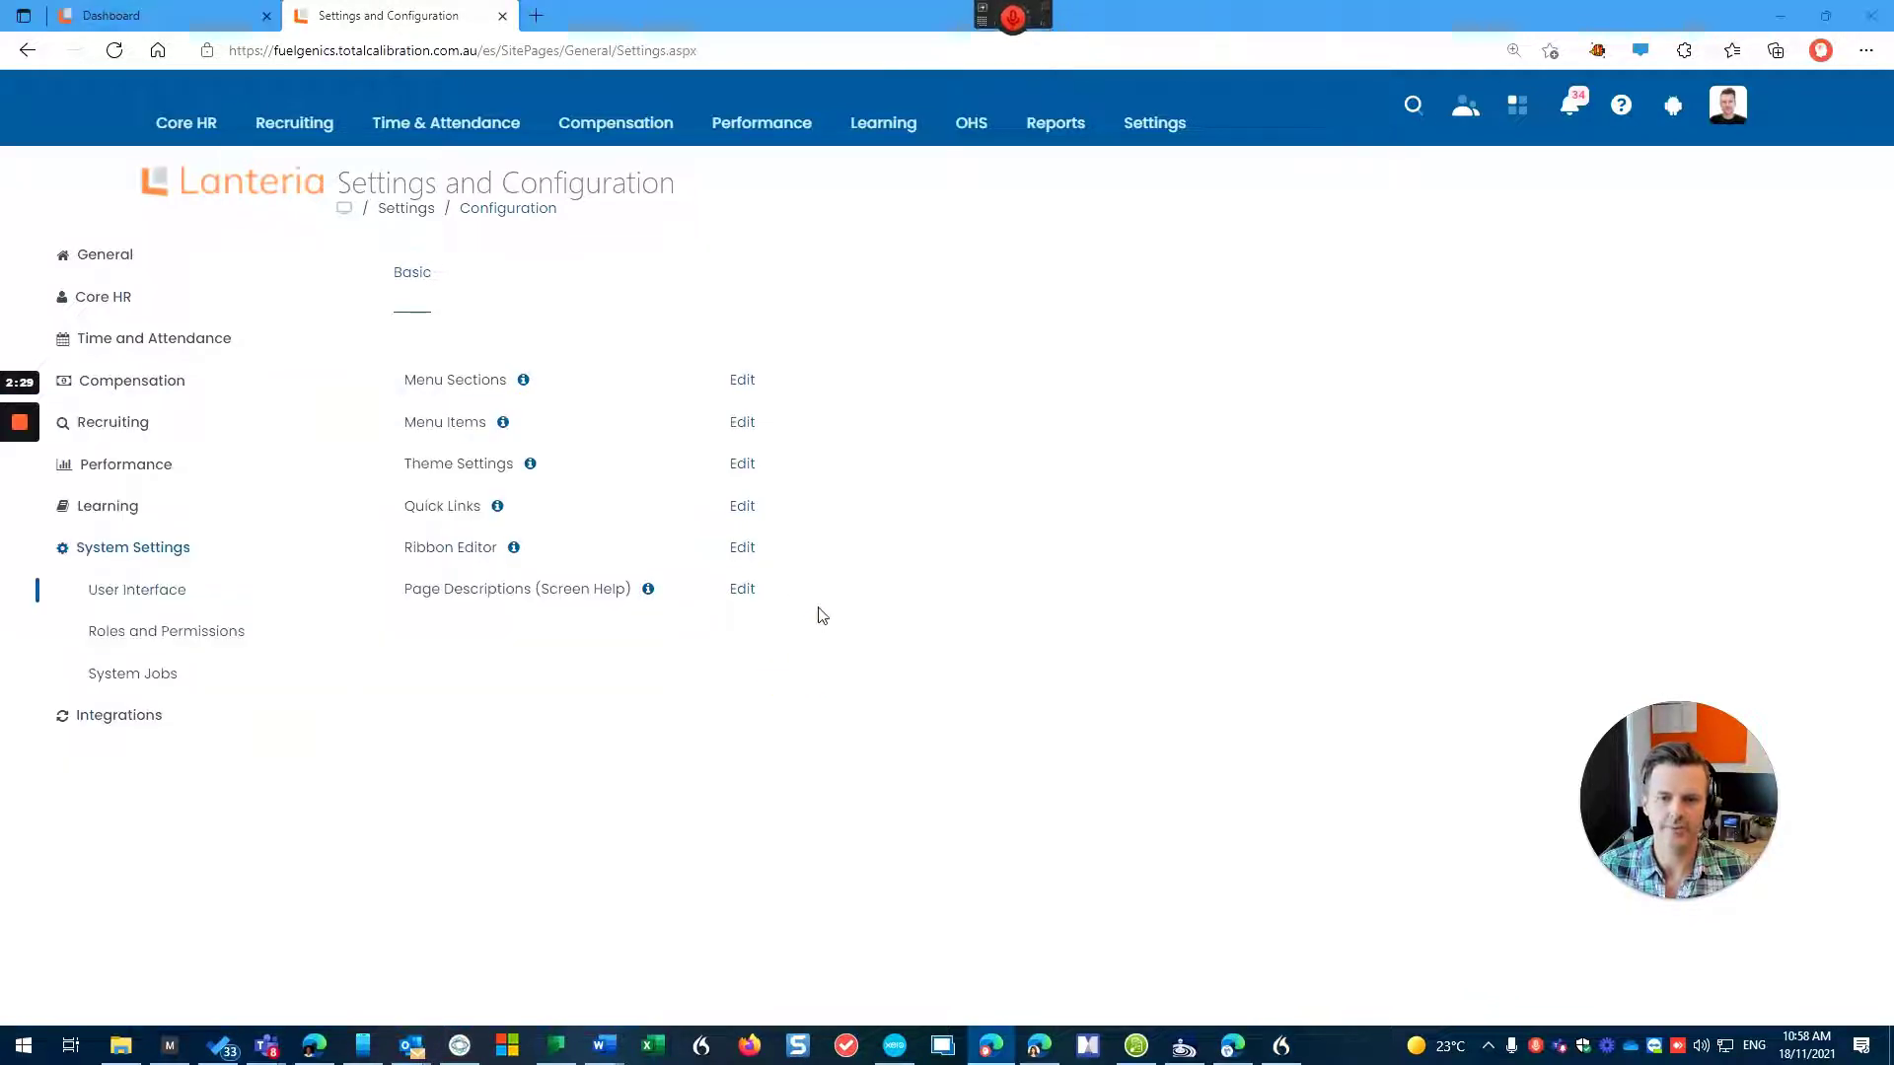
{"action": "key", "text": "alt+Tab"}
{"action": "key", "text": "alt+Tab"}
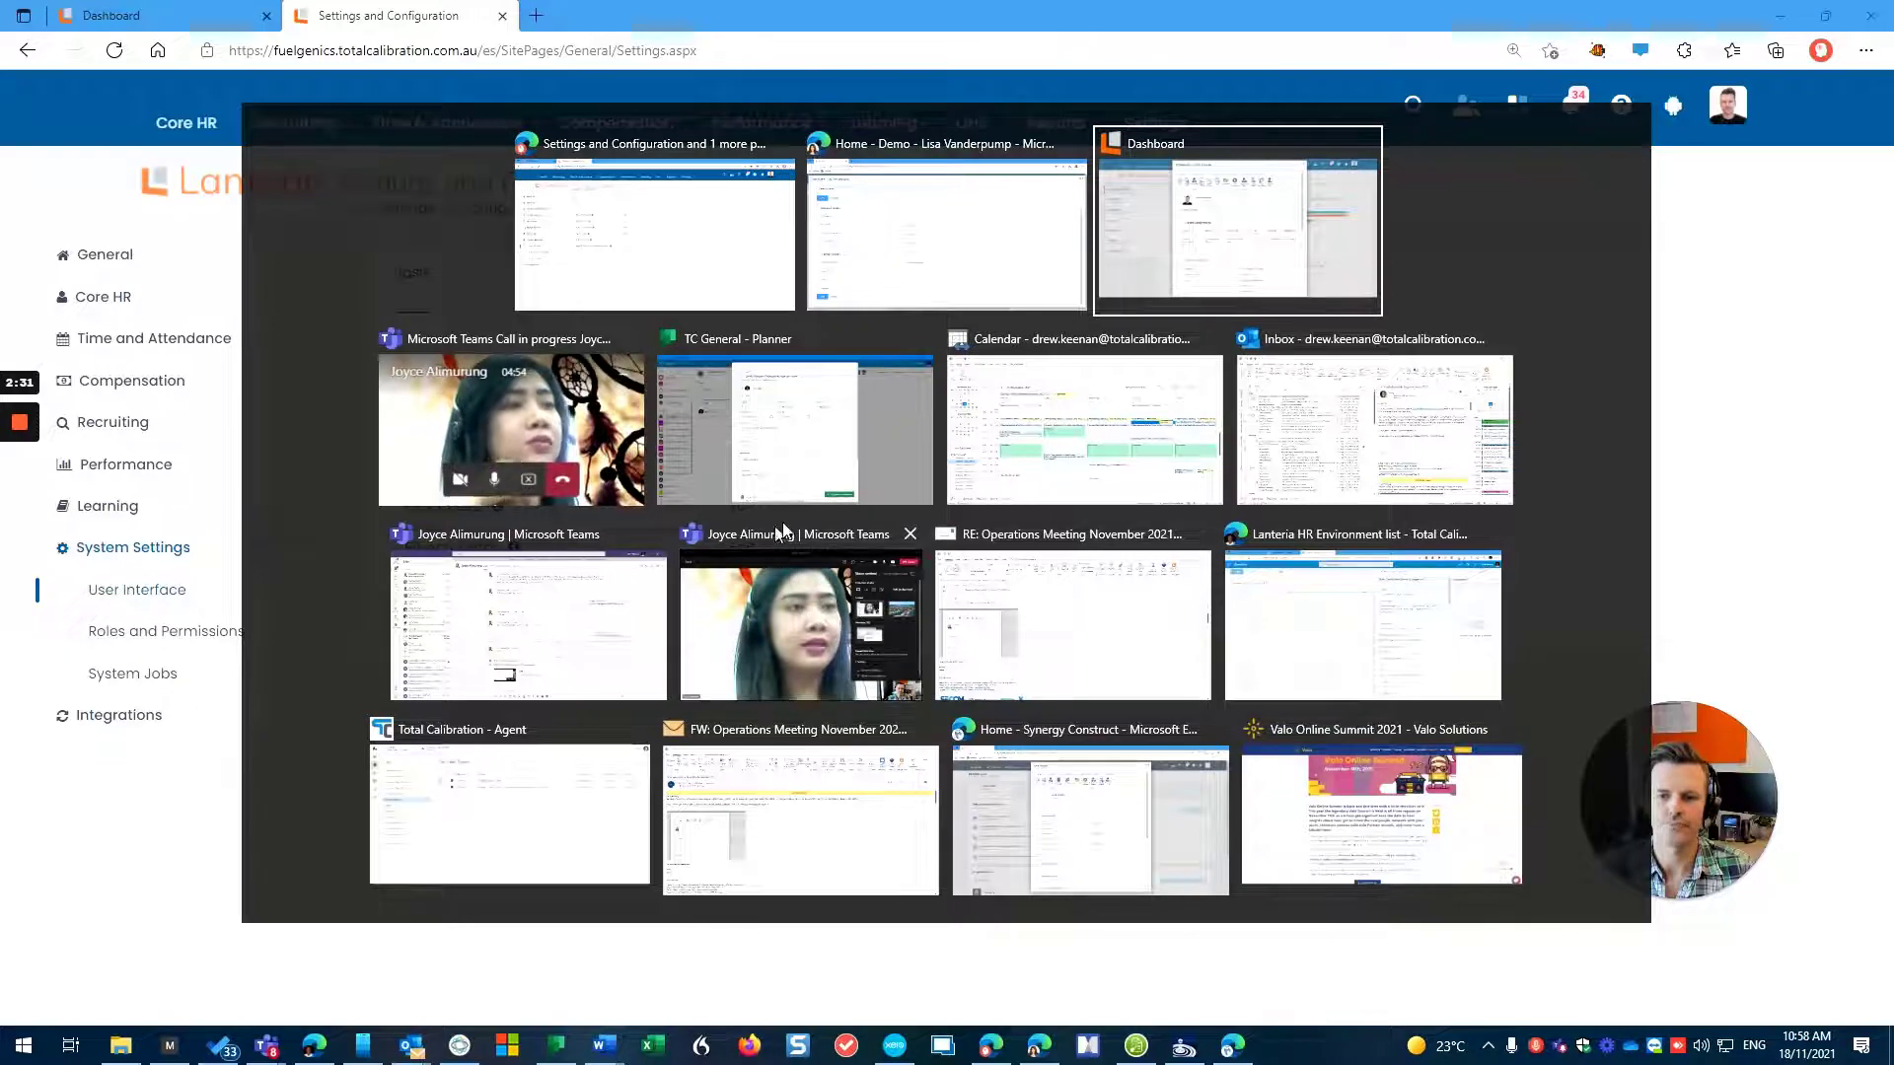
{"action": "key", "text": "alt+shift+Tab"}
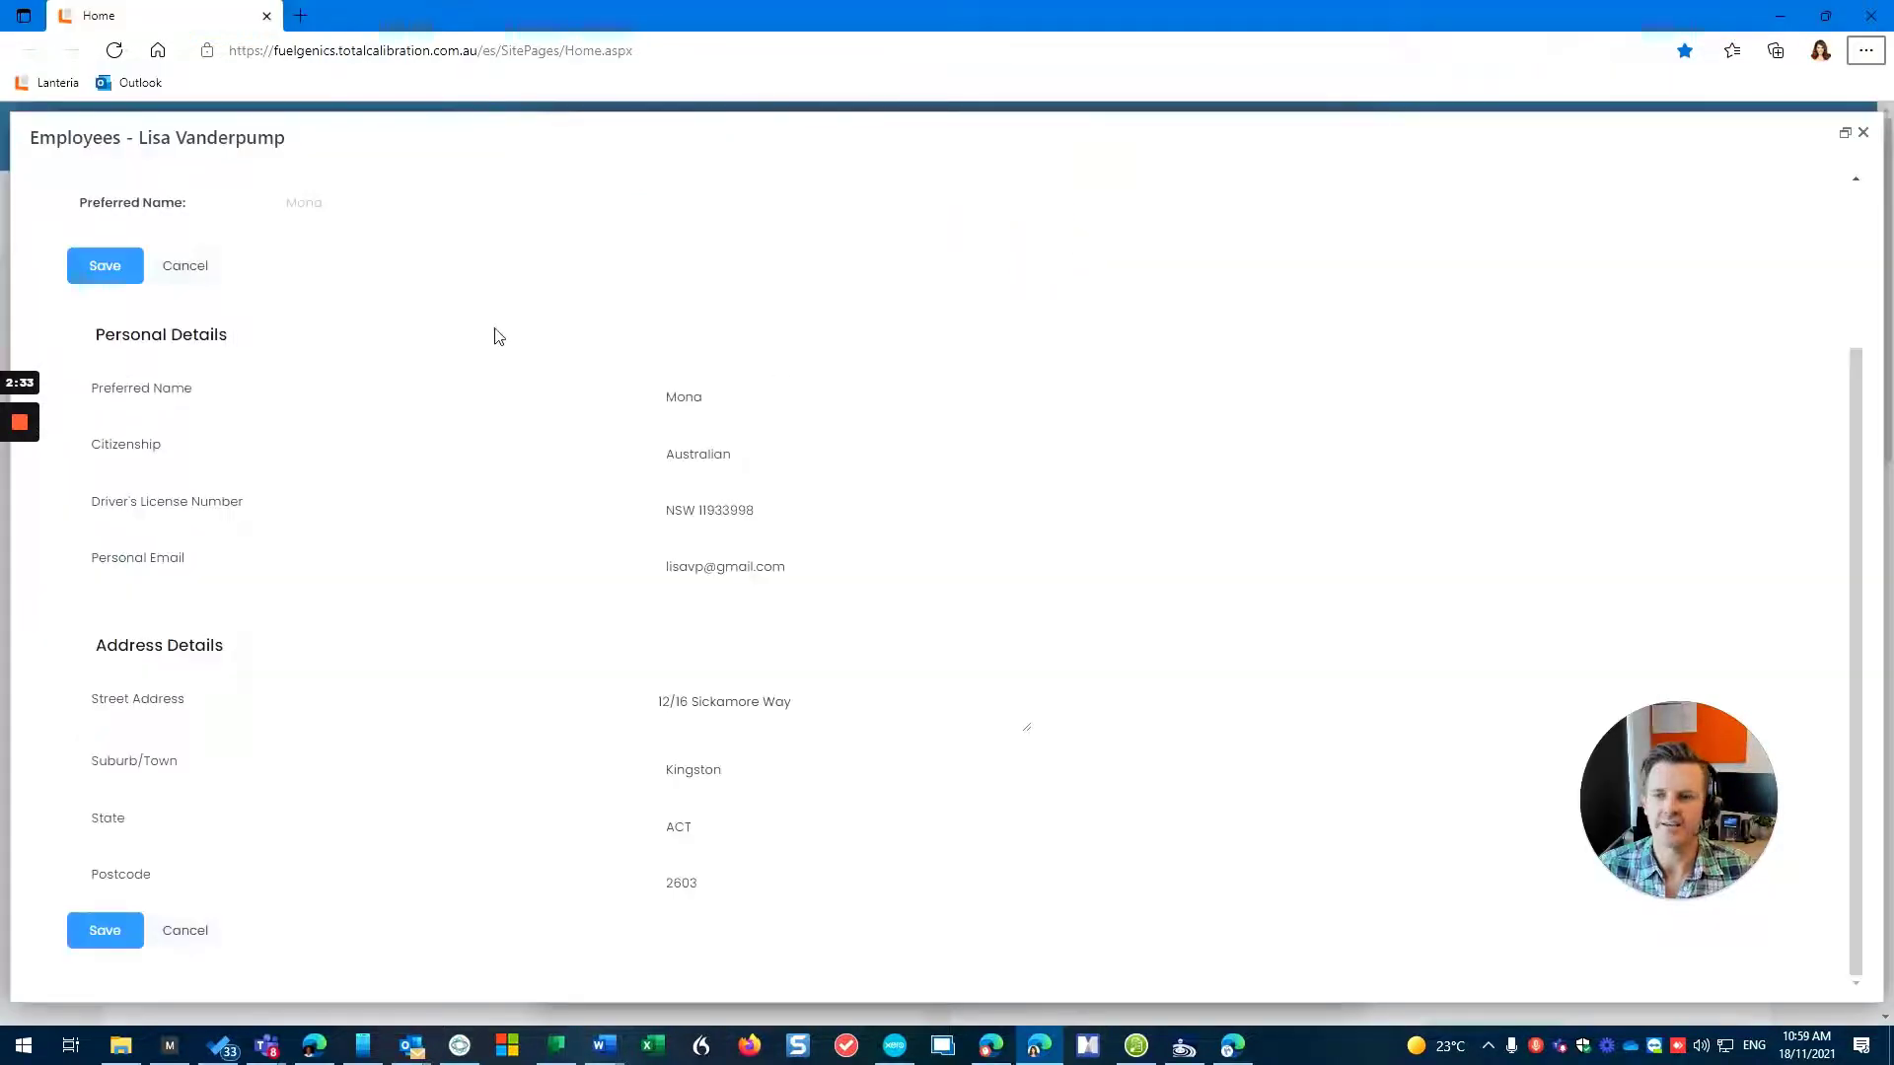
{"action": "left_click", "coordinate": [187, 266]}
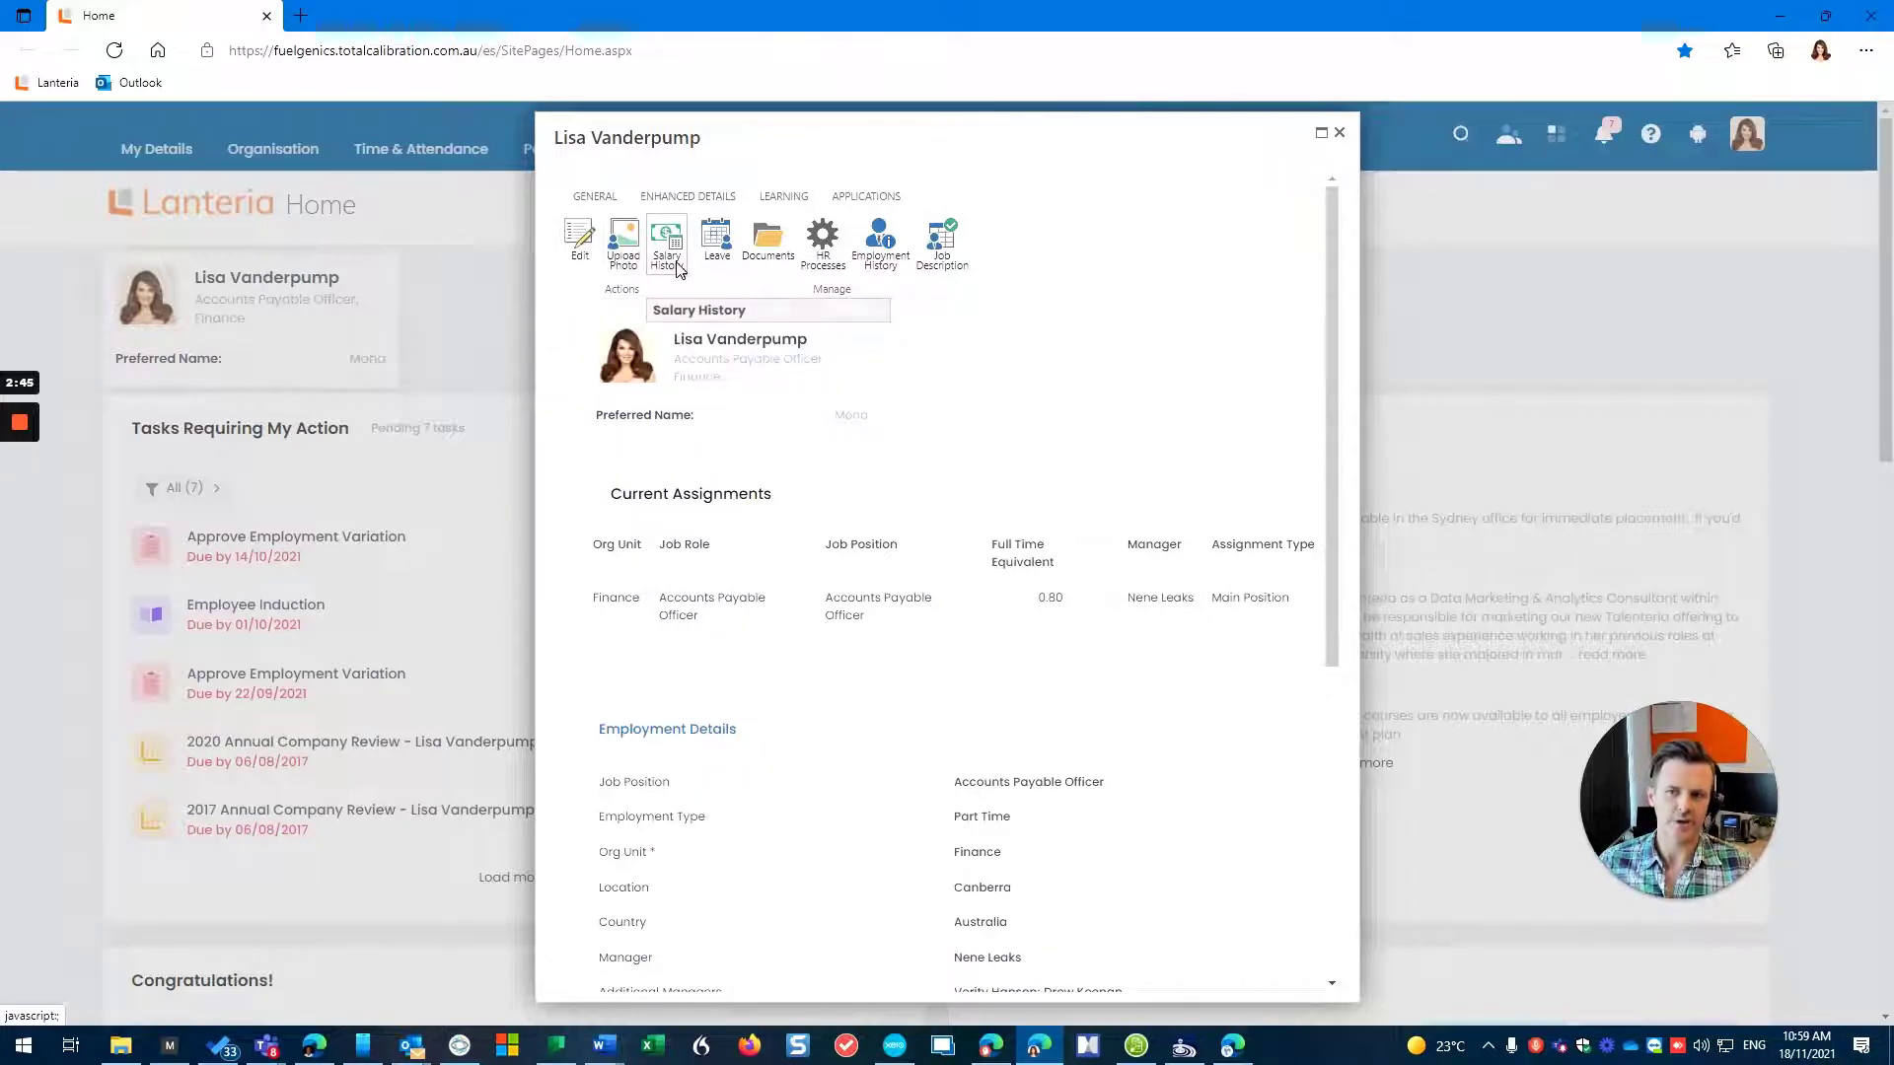
Return to the configuration window, open the Ribbon Editor in a separate tab and filter its pages by "empl"
{"action": "key", "text": "alt+Tab"}
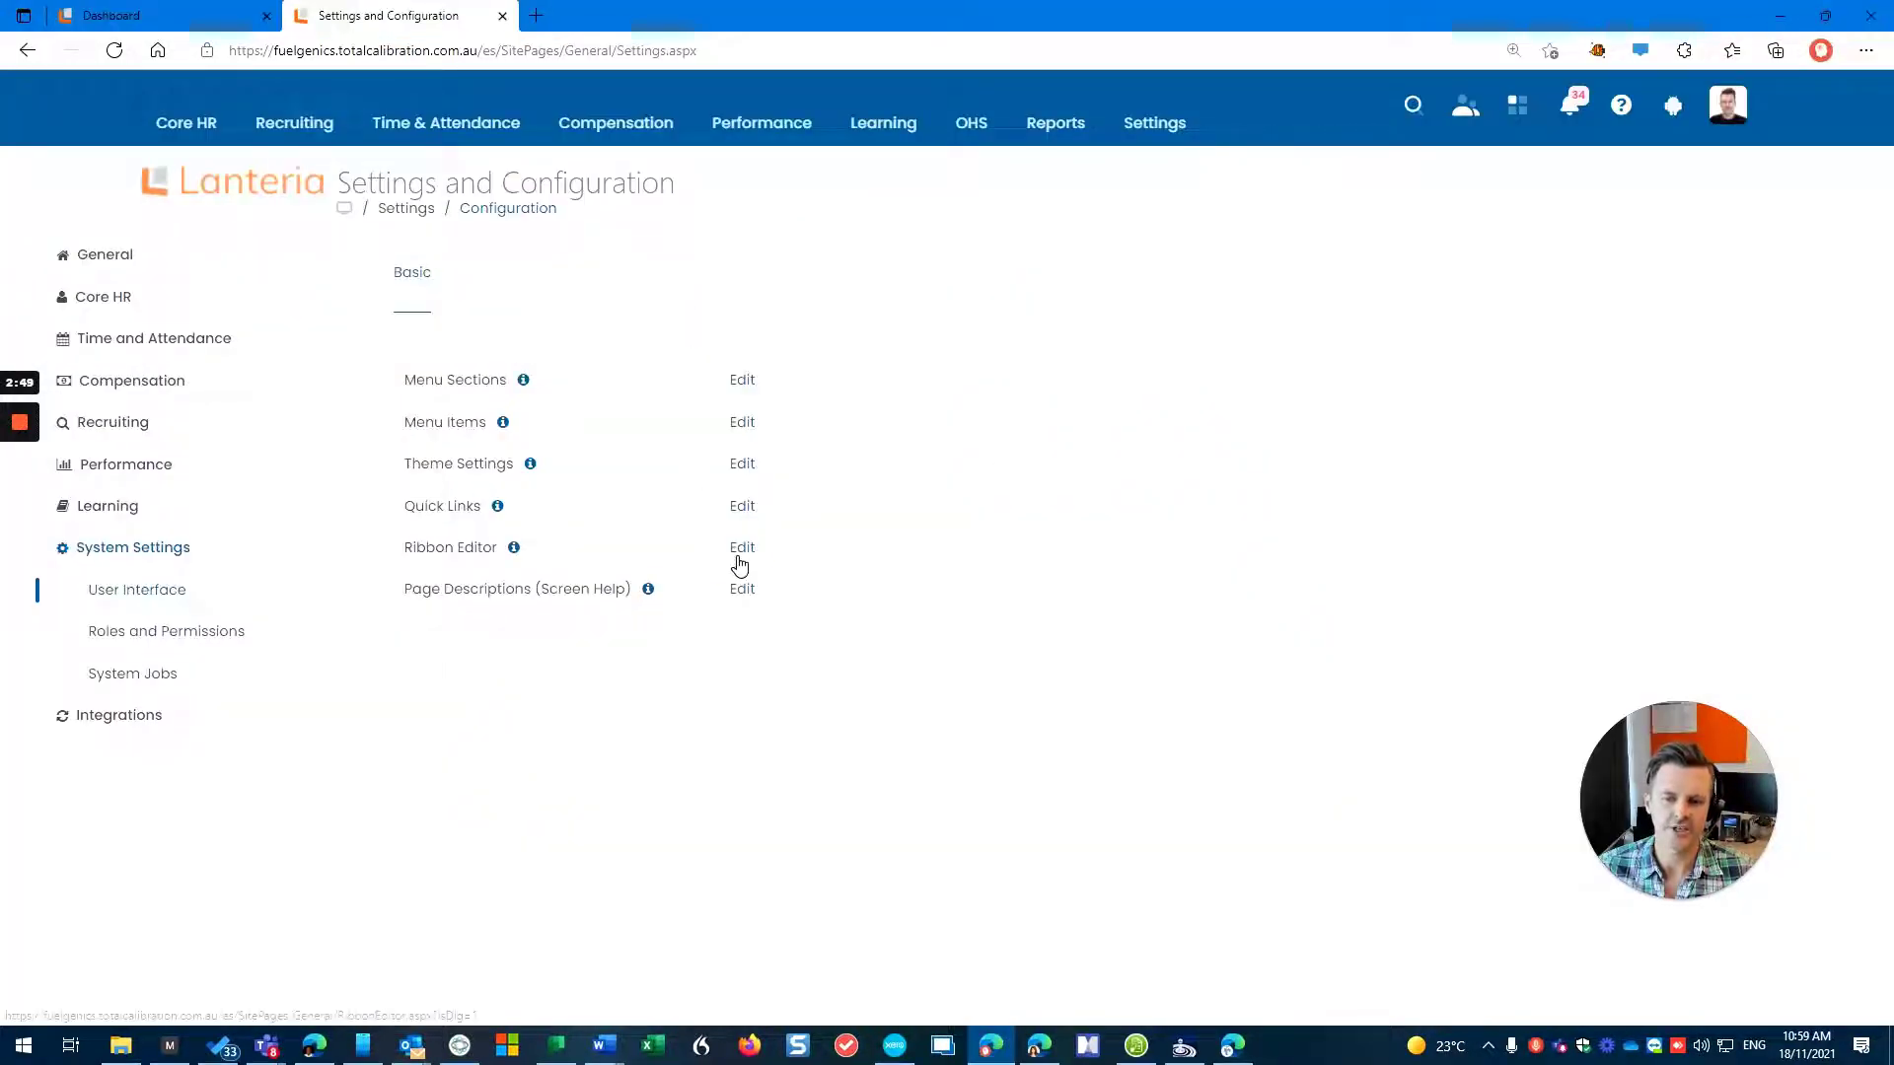
{"action": "right_click", "coordinate": [743, 546]}
{"action": "left_click", "coordinate": [786, 574]}
{"action": "left_click", "coordinate": [648, 17]}
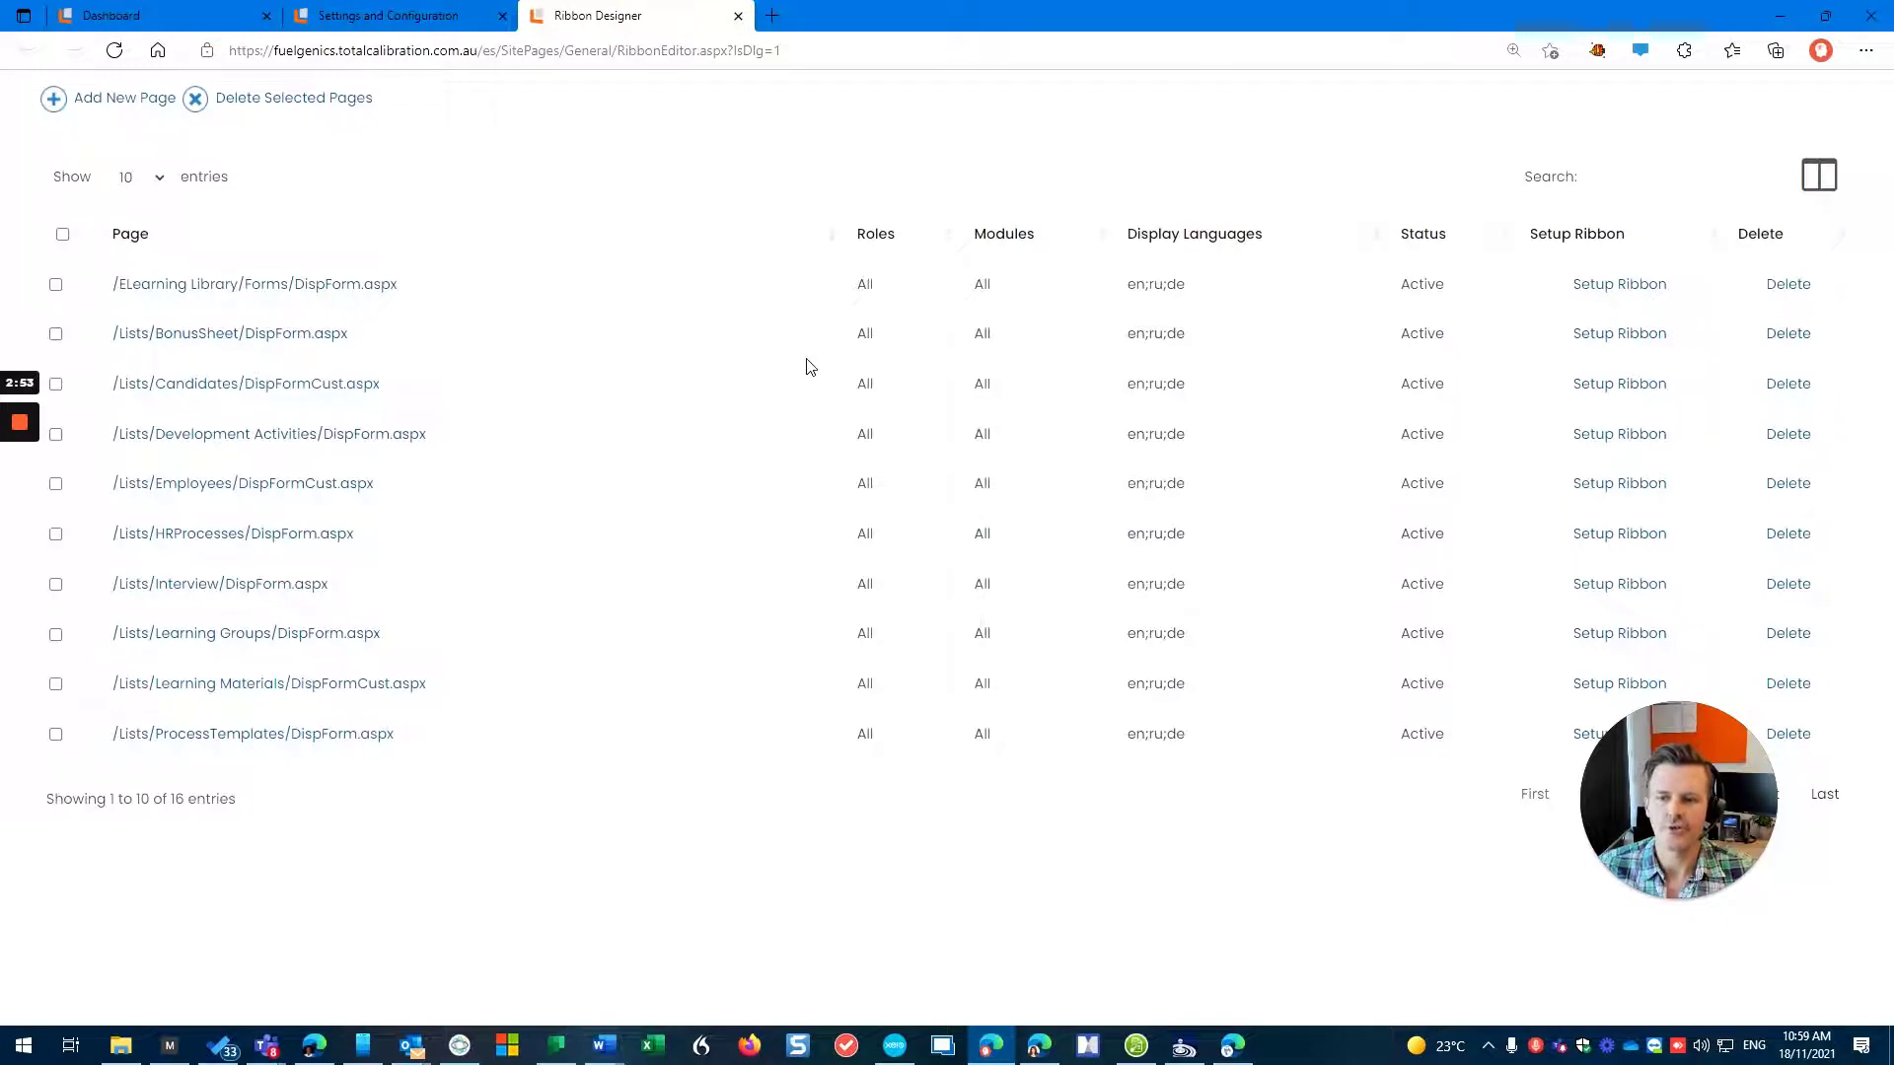
{"action": "left_click", "coordinate": [1565, 177]}
{"action": "type", "text": "empl"}
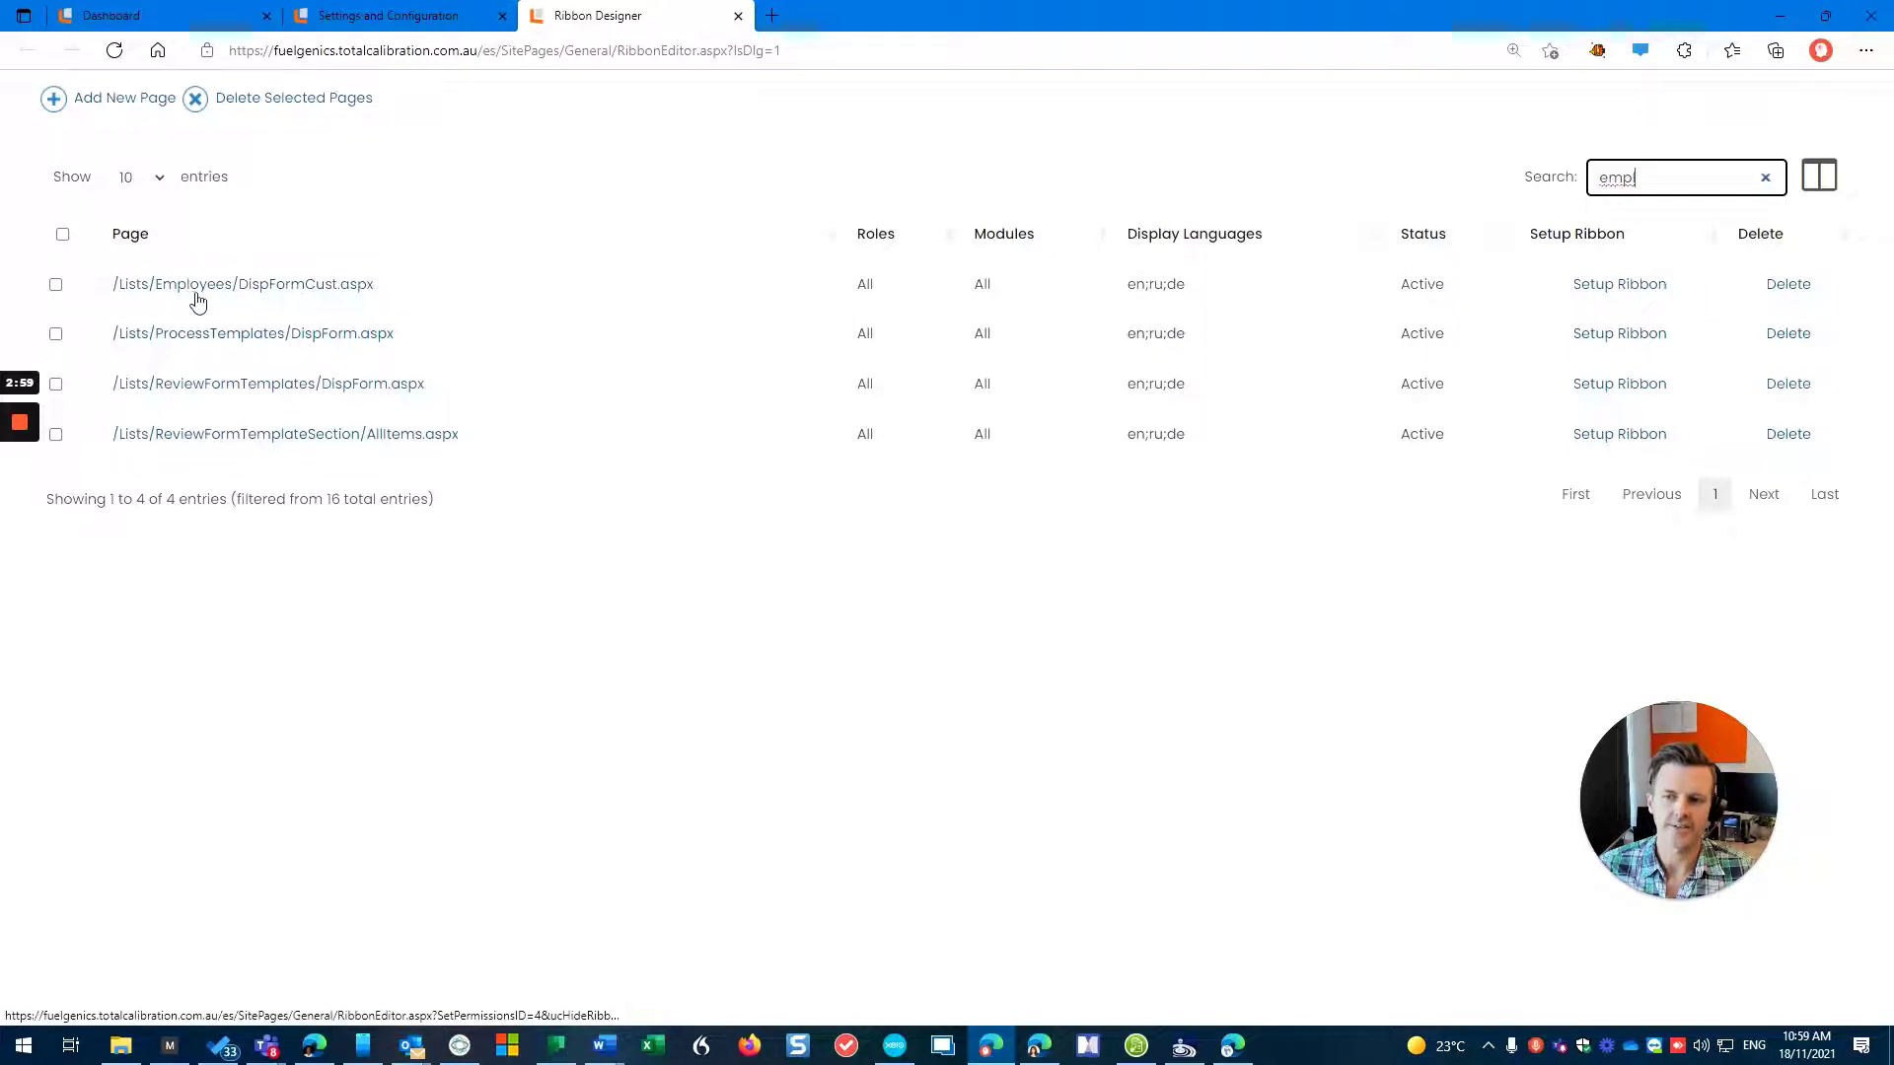
Open the ribbon setup for /Lists/Employees/DispFormCust.aspx, remove the ES Employee role from the Salary History action and save it
{"action": "left_click", "coordinate": [1619, 286]}
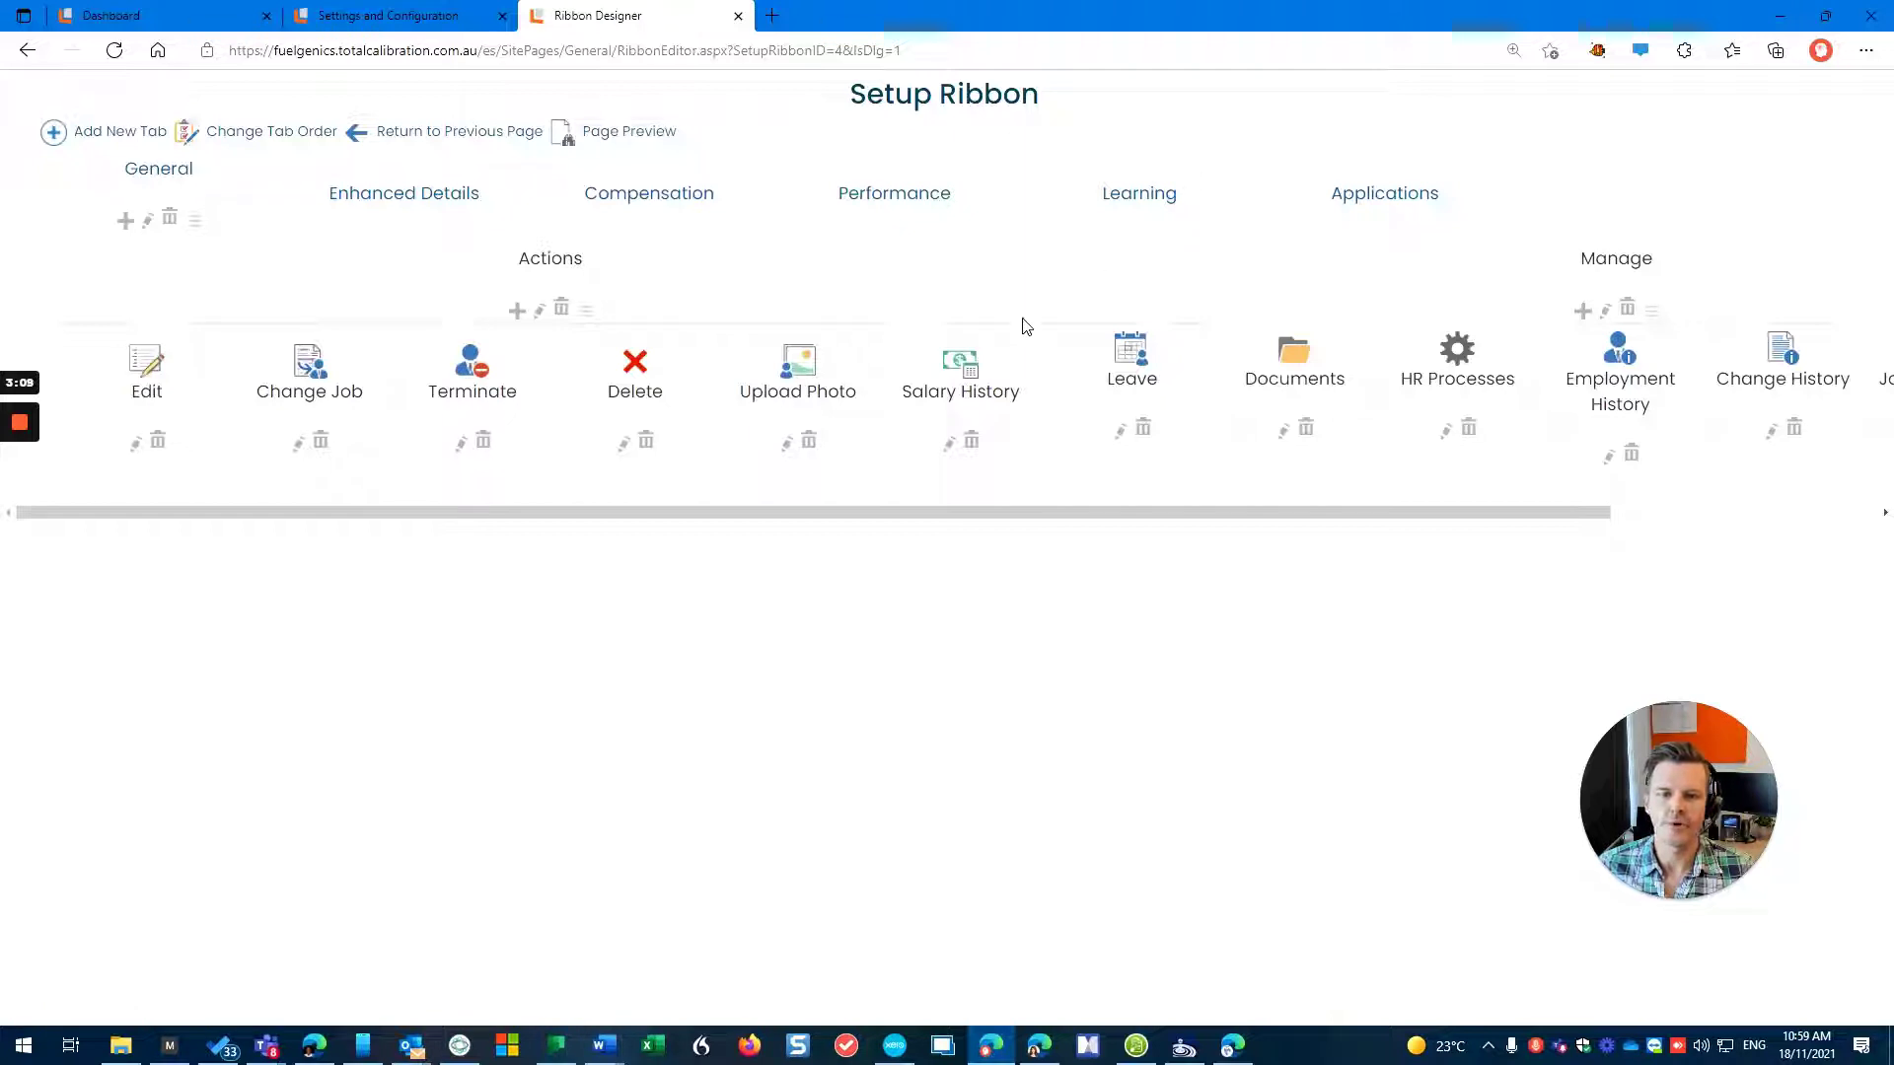
{"action": "left_click", "coordinate": [948, 444]}
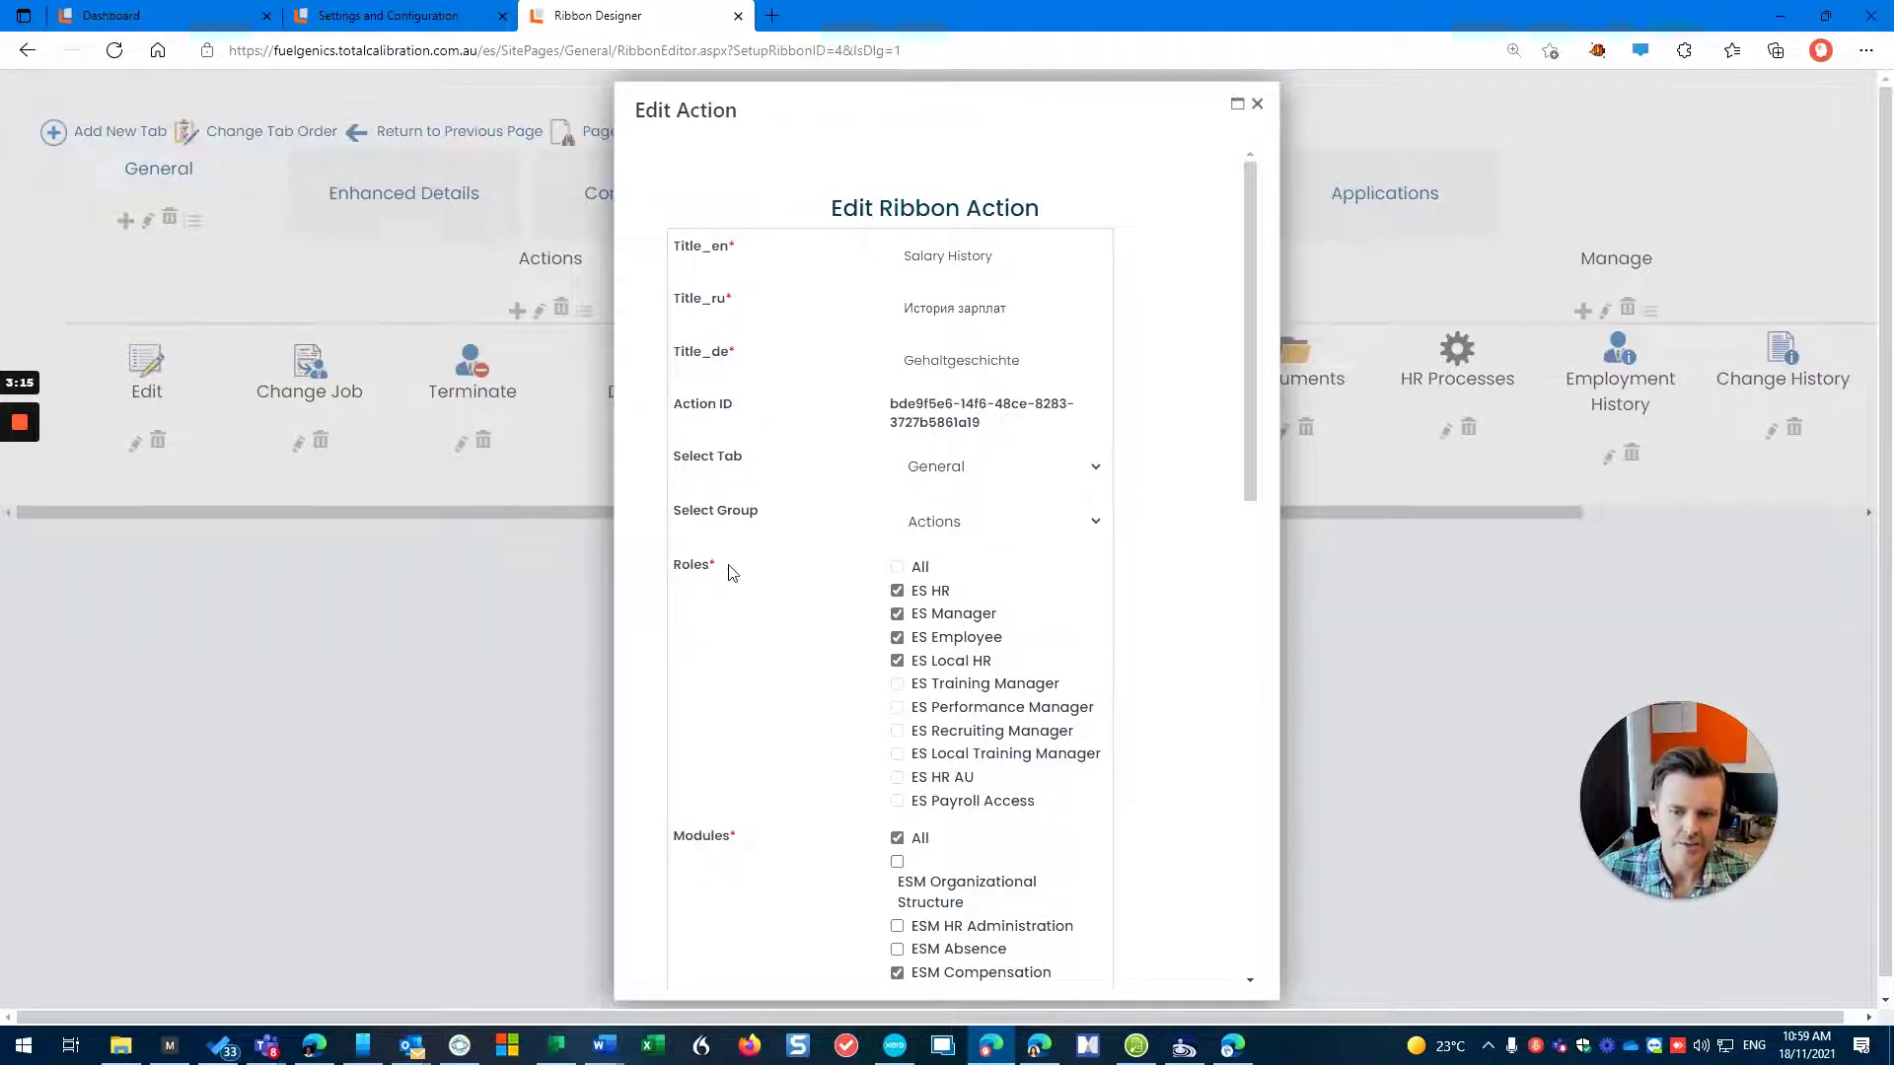
{"action": "left_click_drag", "start_coordinate": [716, 565], "coordinate": [676, 564]}
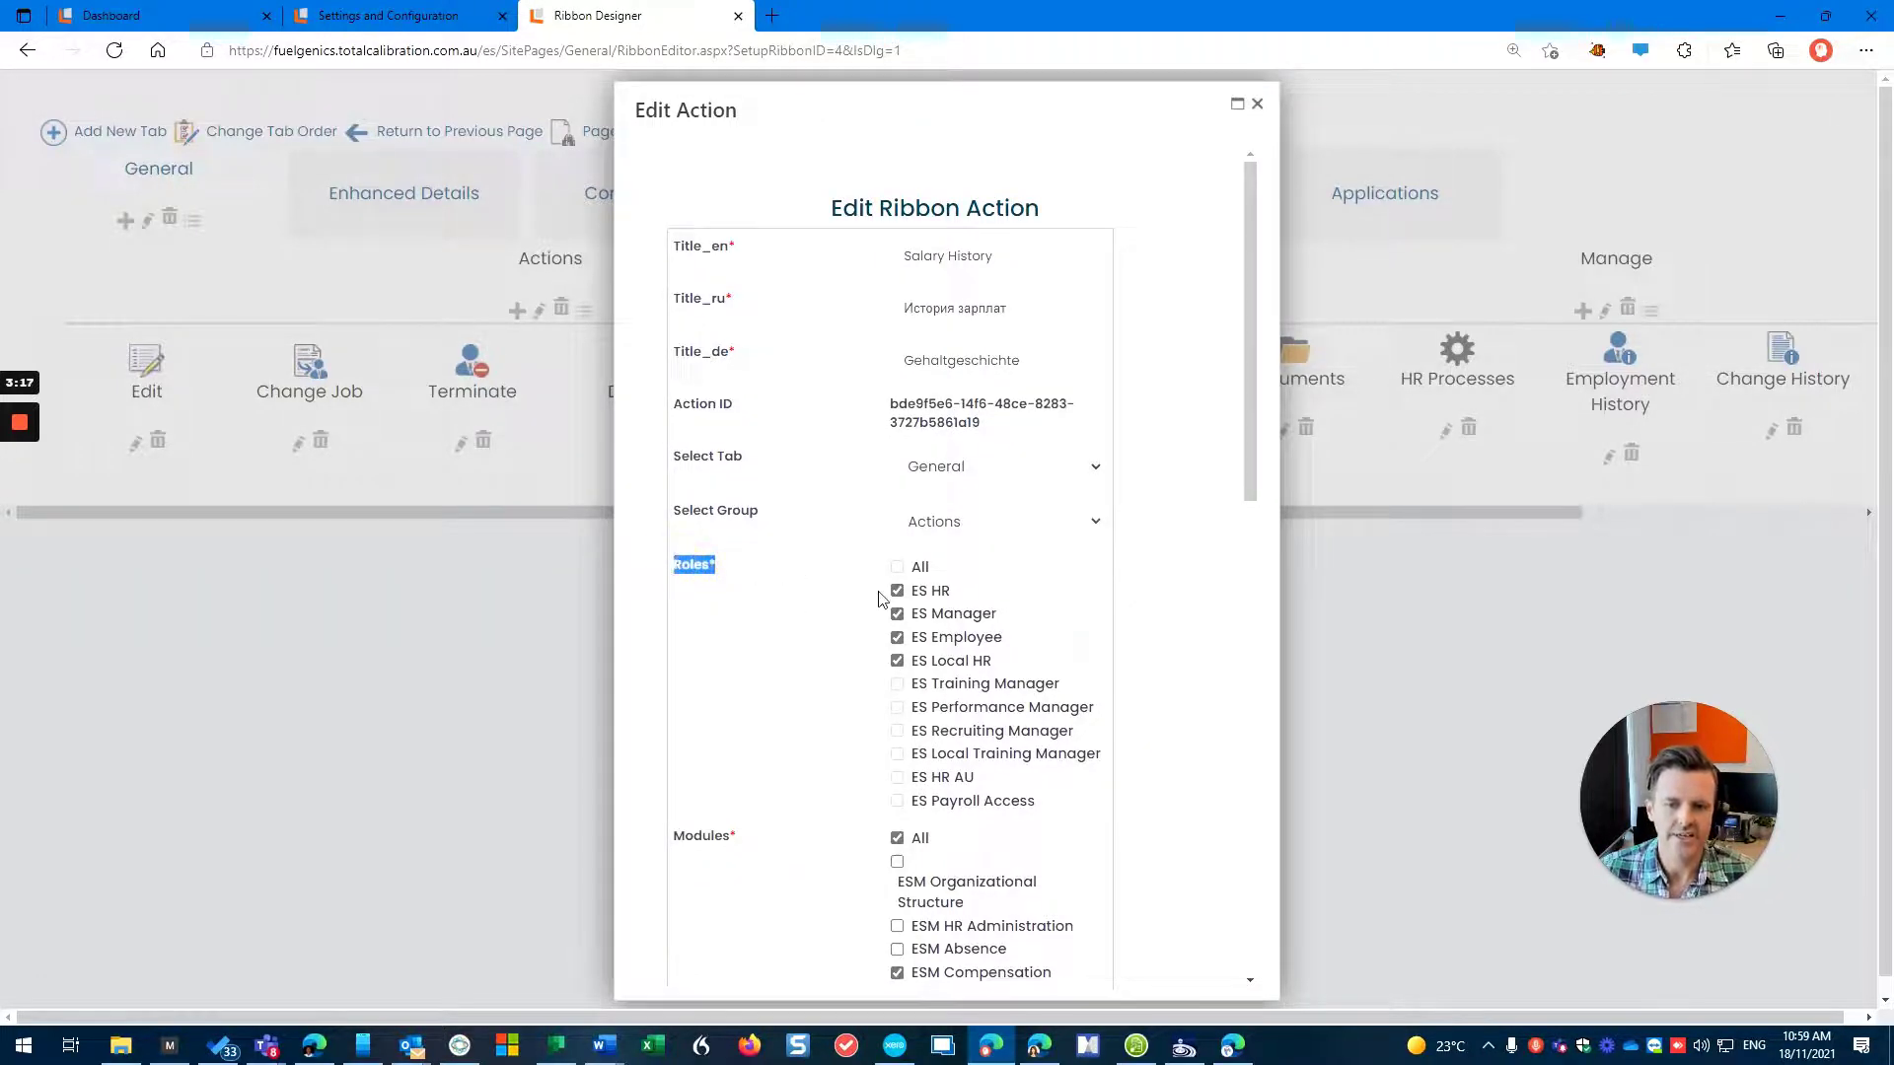
{"action": "scroll", "coordinate": [903, 592], "scroll_direction": "down", "scroll_amount": 1}
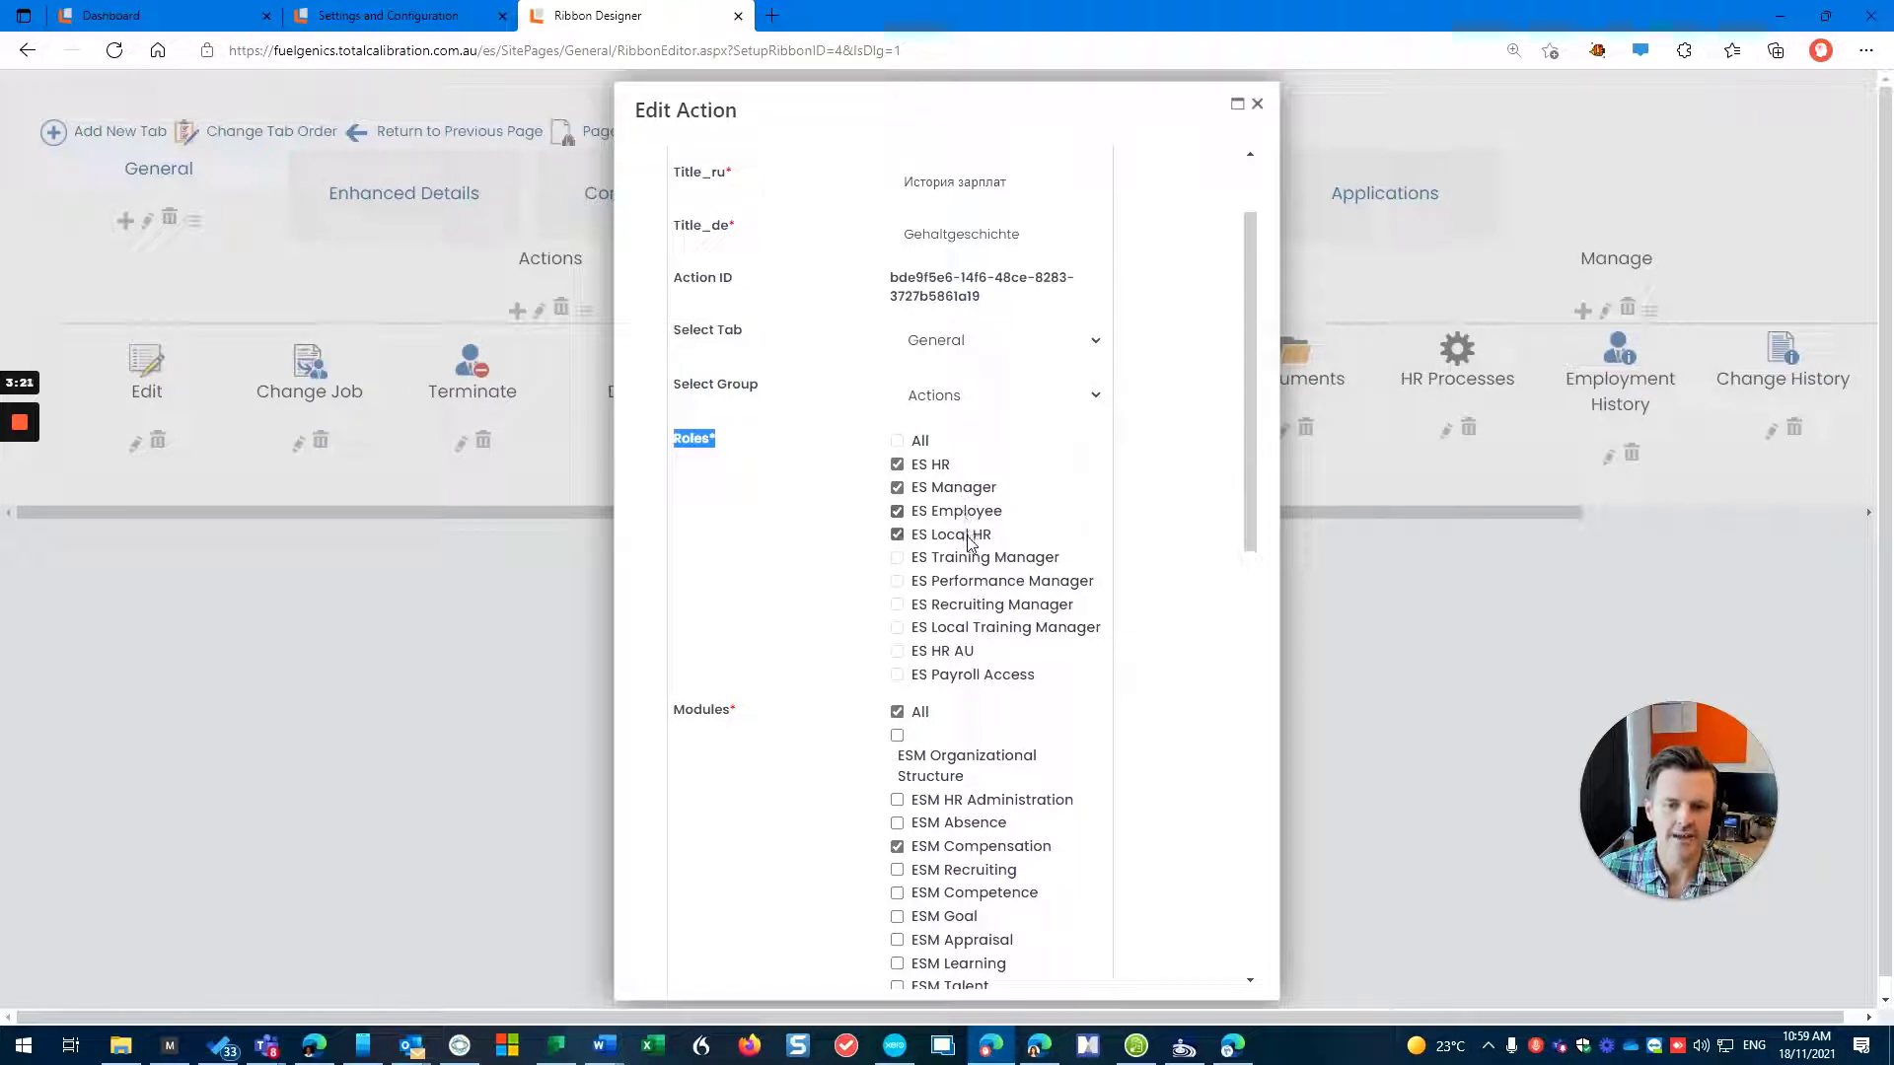
{"action": "left_click", "coordinate": [898, 512]}
{"action": "scroll", "coordinate": [1034, 590], "scroll_direction": "down", "scroll_amount": 15}
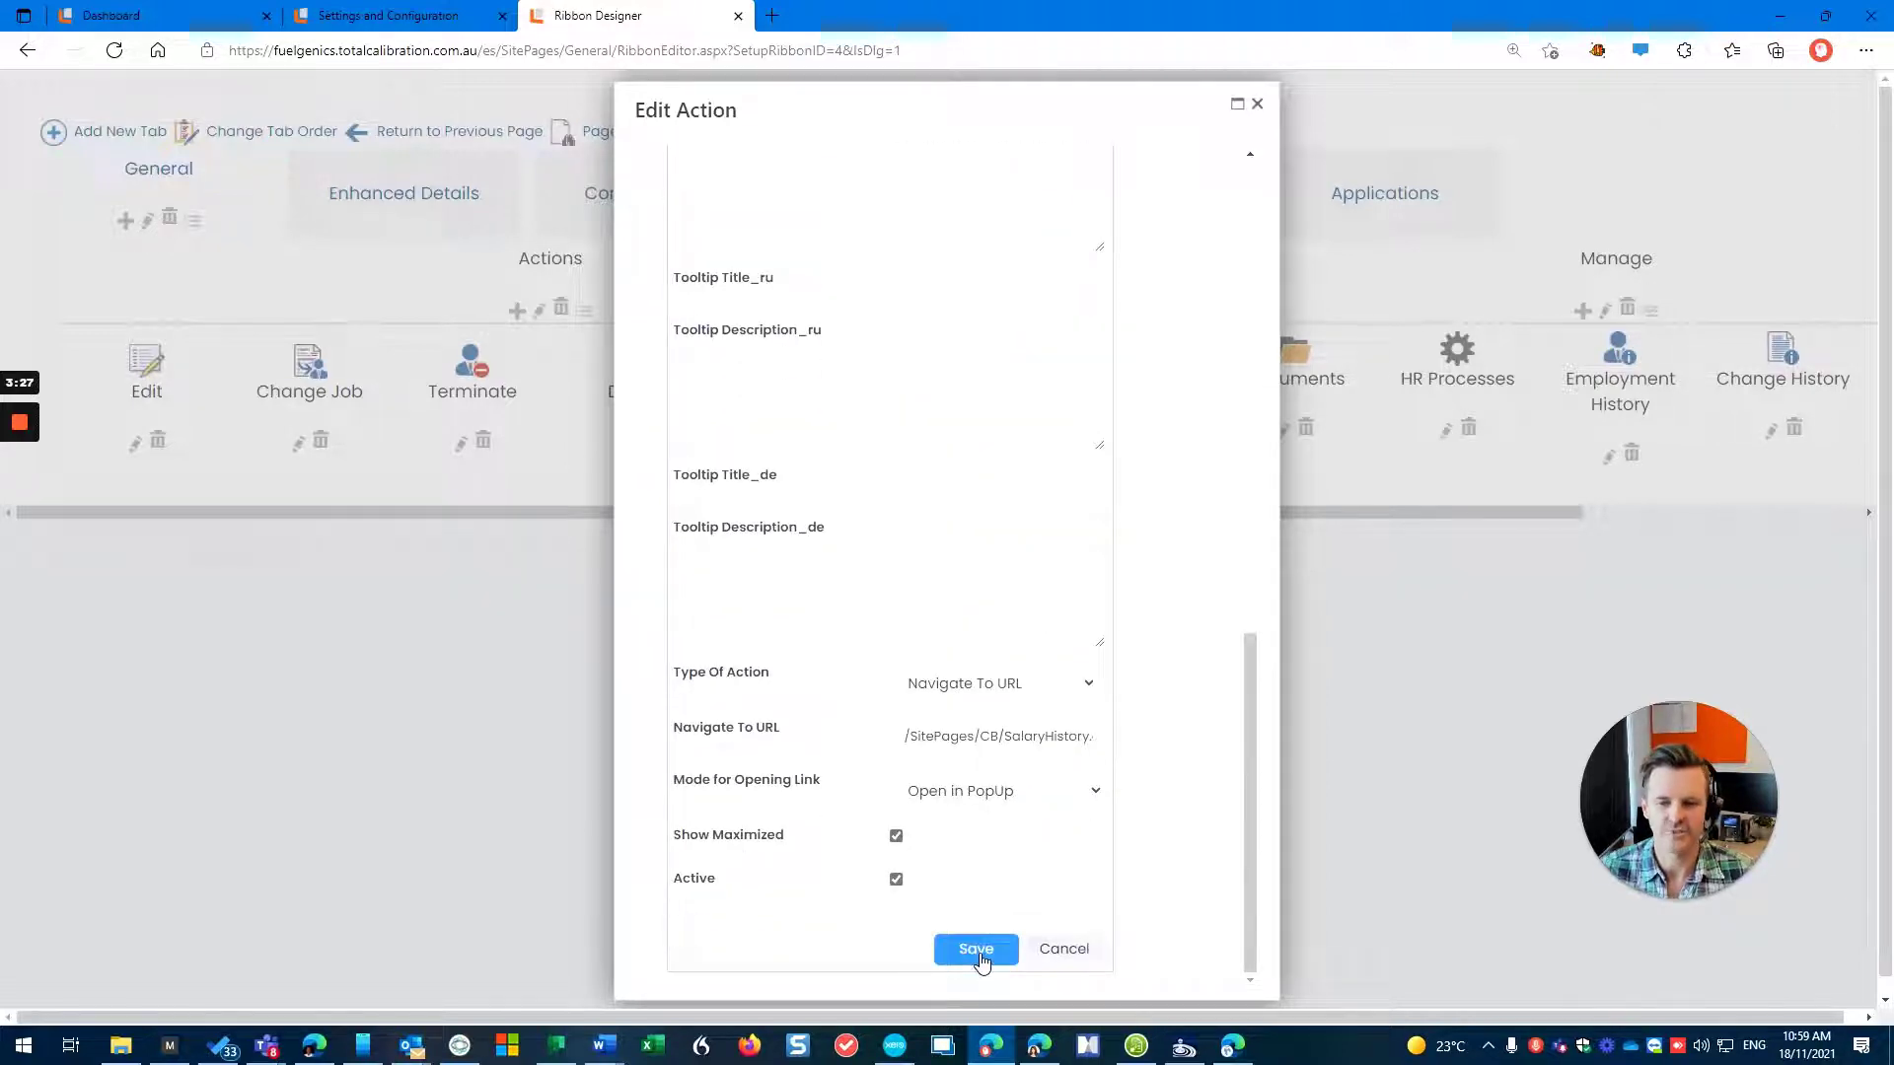
{"action": "left_click", "coordinate": [976, 950]}
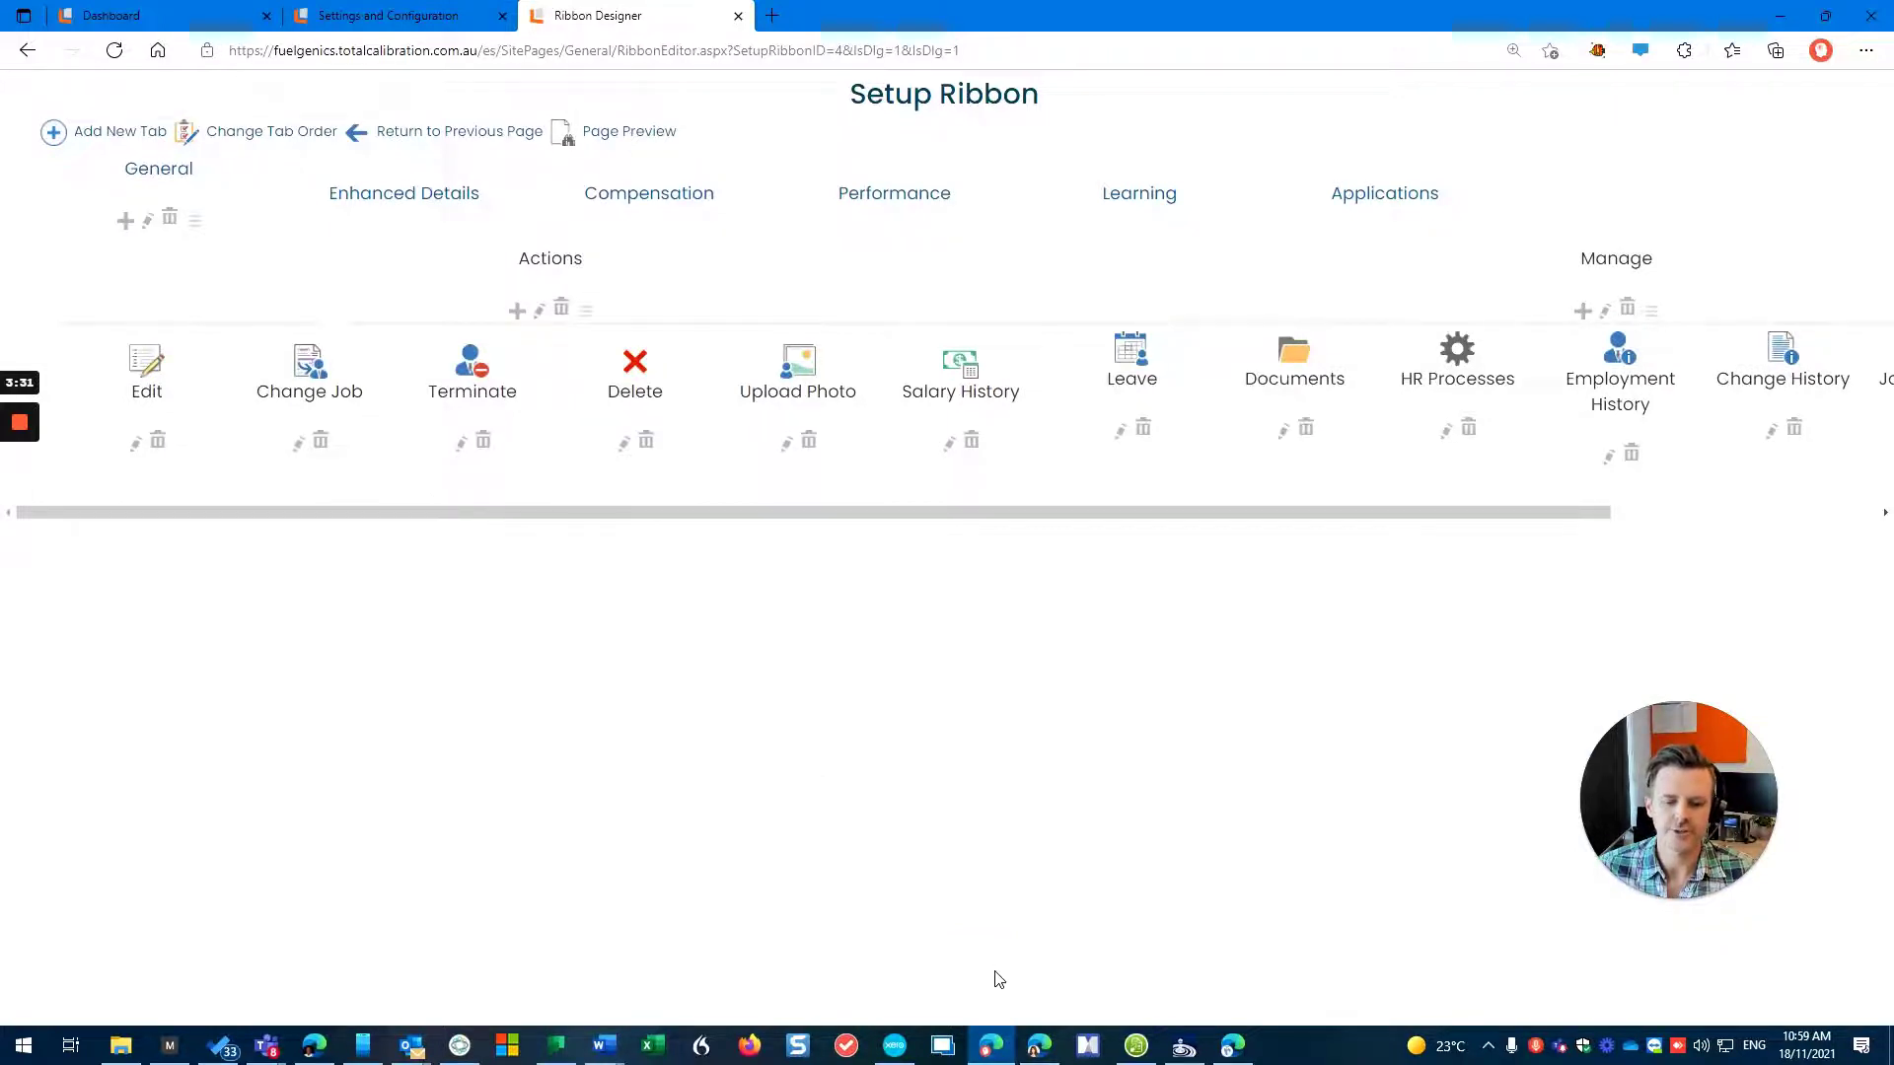
Switch to the Accounts Payable Officer's window and refresh the profile frame to check the ribbon without Salary History
{"action": "left_click", "coordinate": [1040, 1045]}
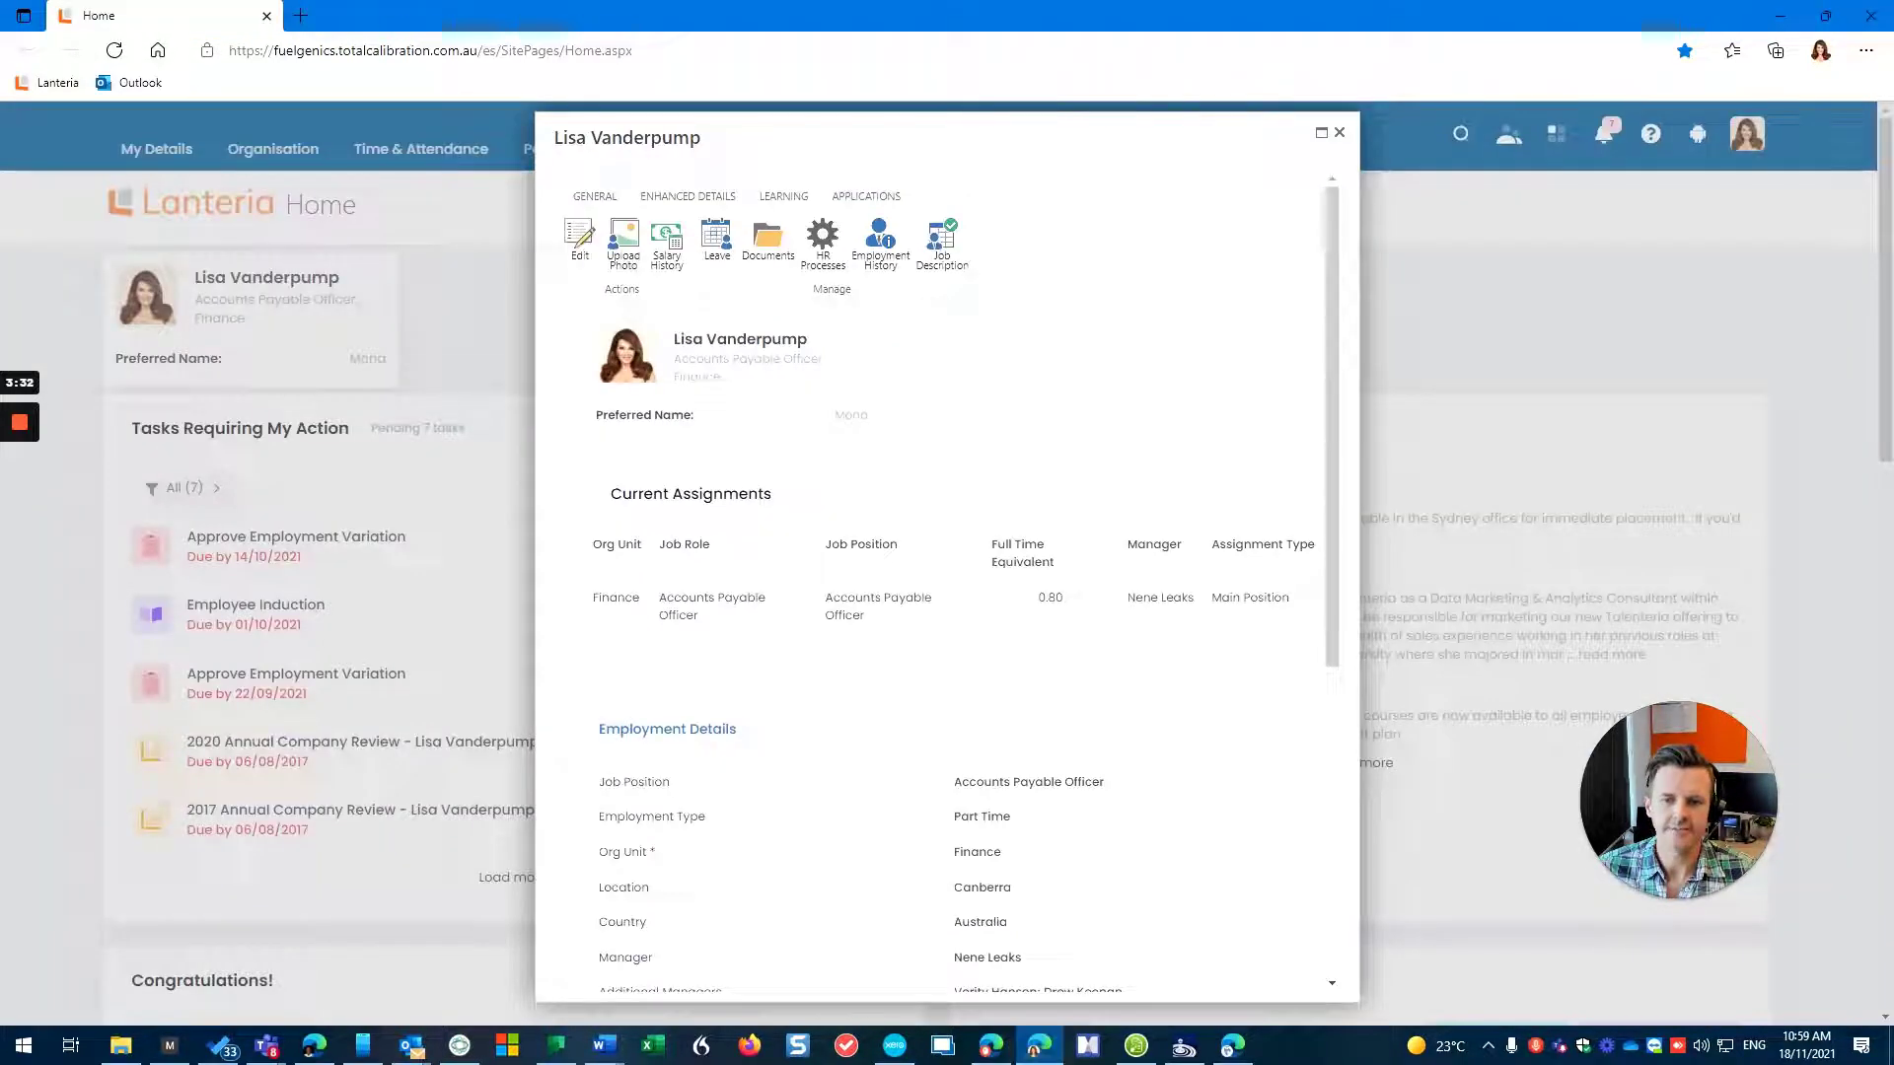
{"action": "right_click", "coordinate": [1078, 259]}
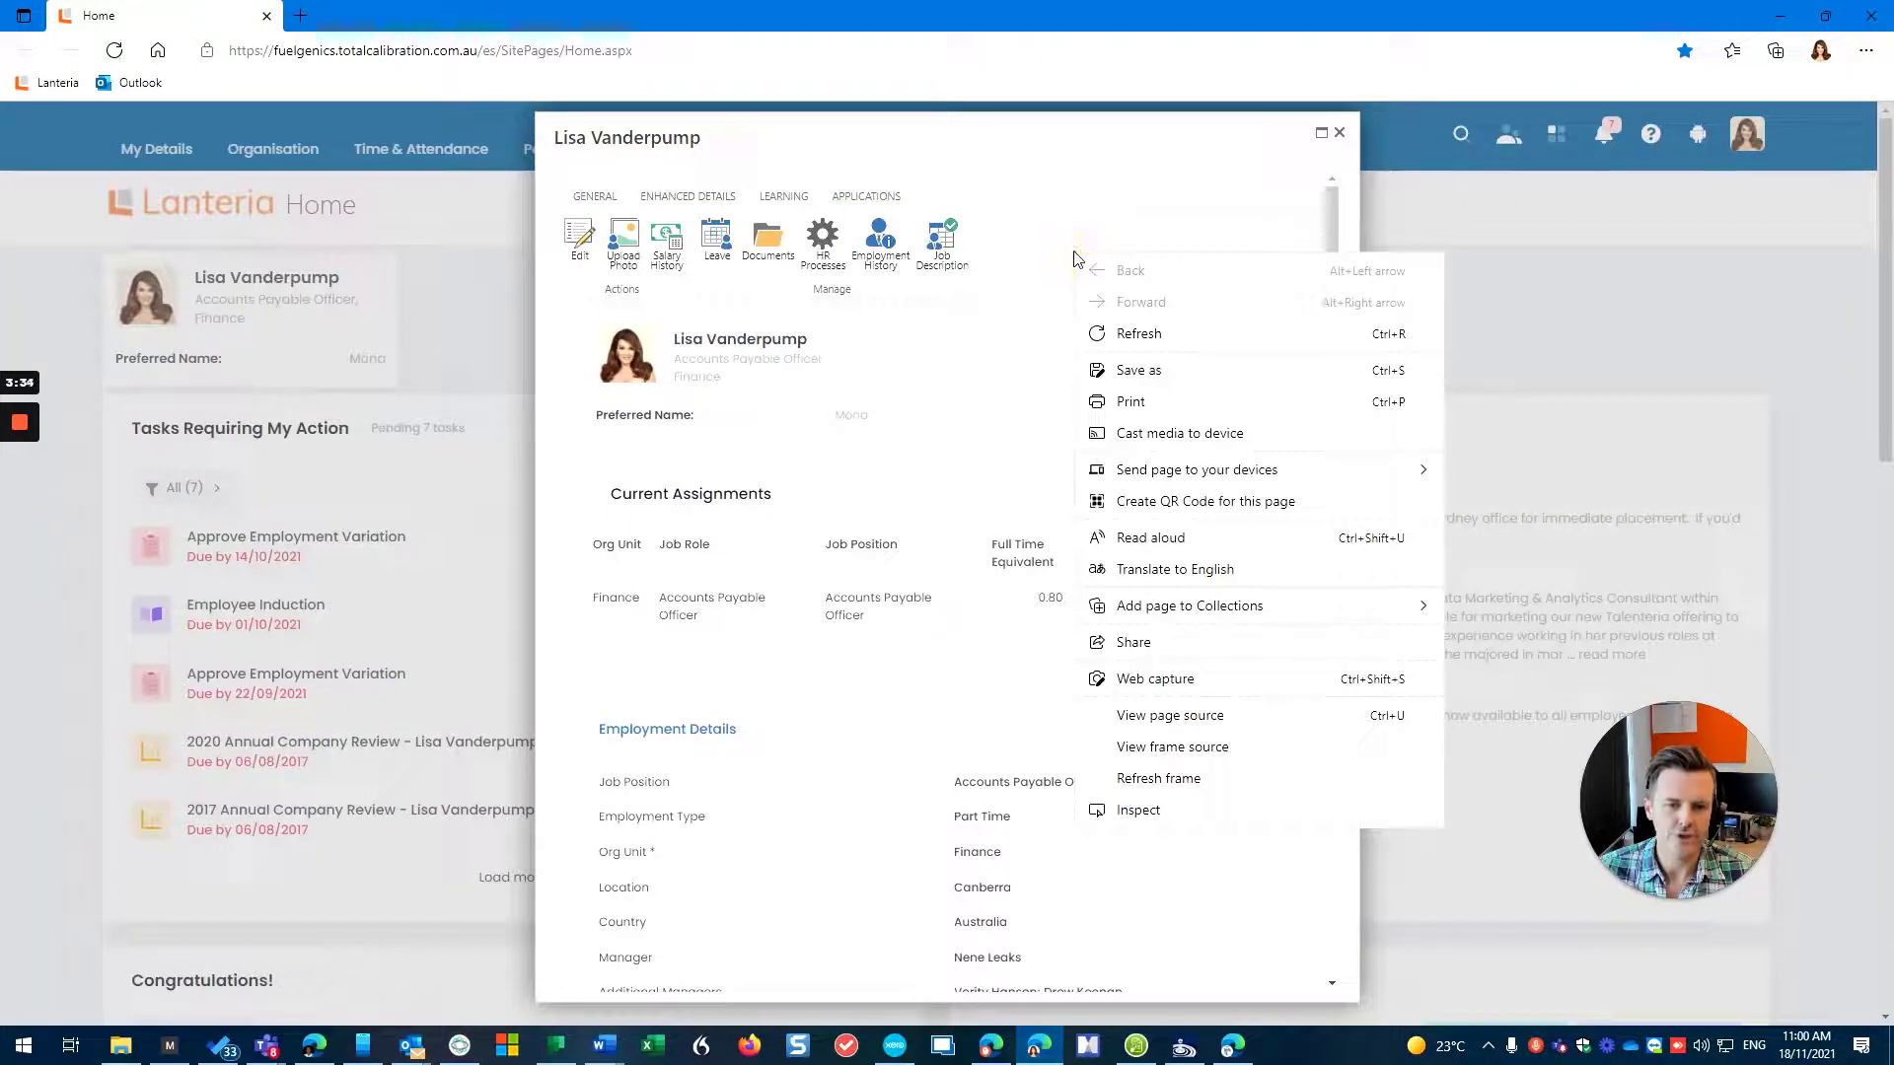
{"action": "left_click", "coordinate": [1196, 782]}
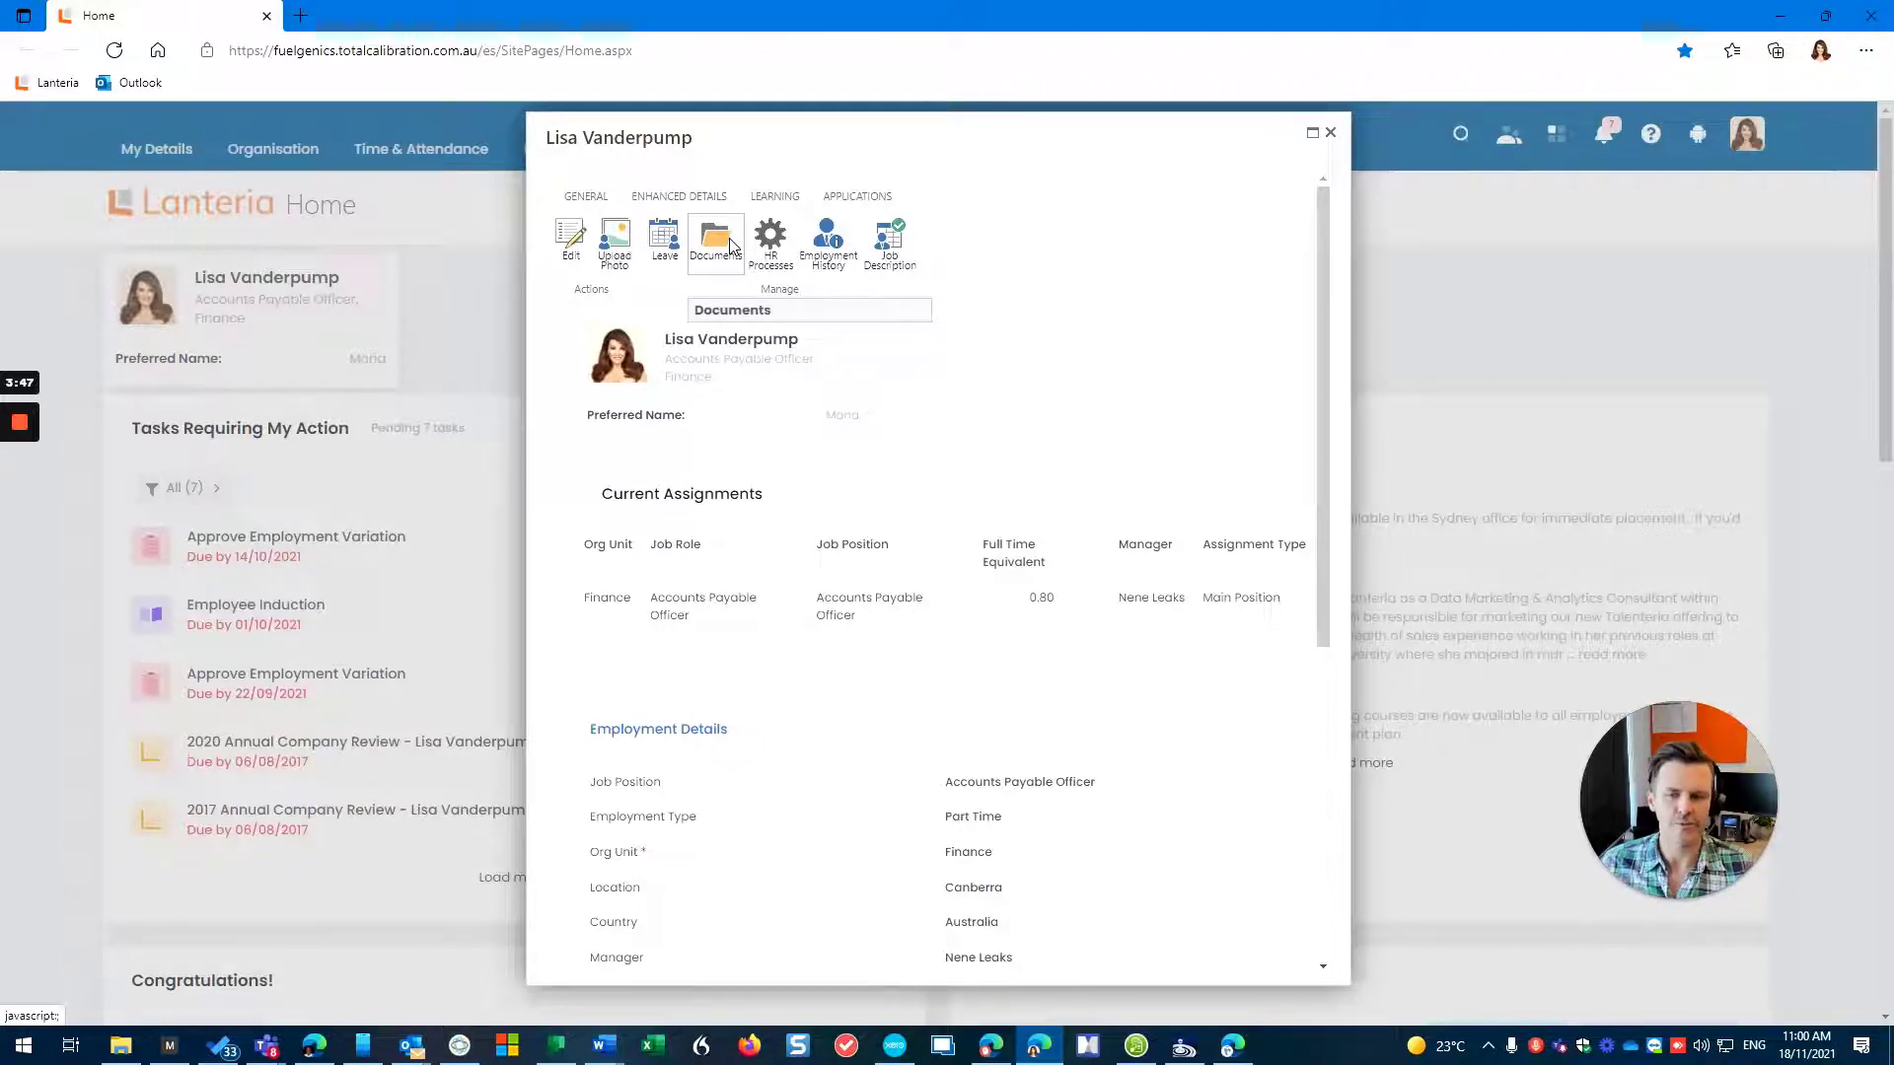
Return to the ribbon setup window, give the ES Employee role access to the Salary History action again and save
{"action": "key", "text": "alt+Tab"}
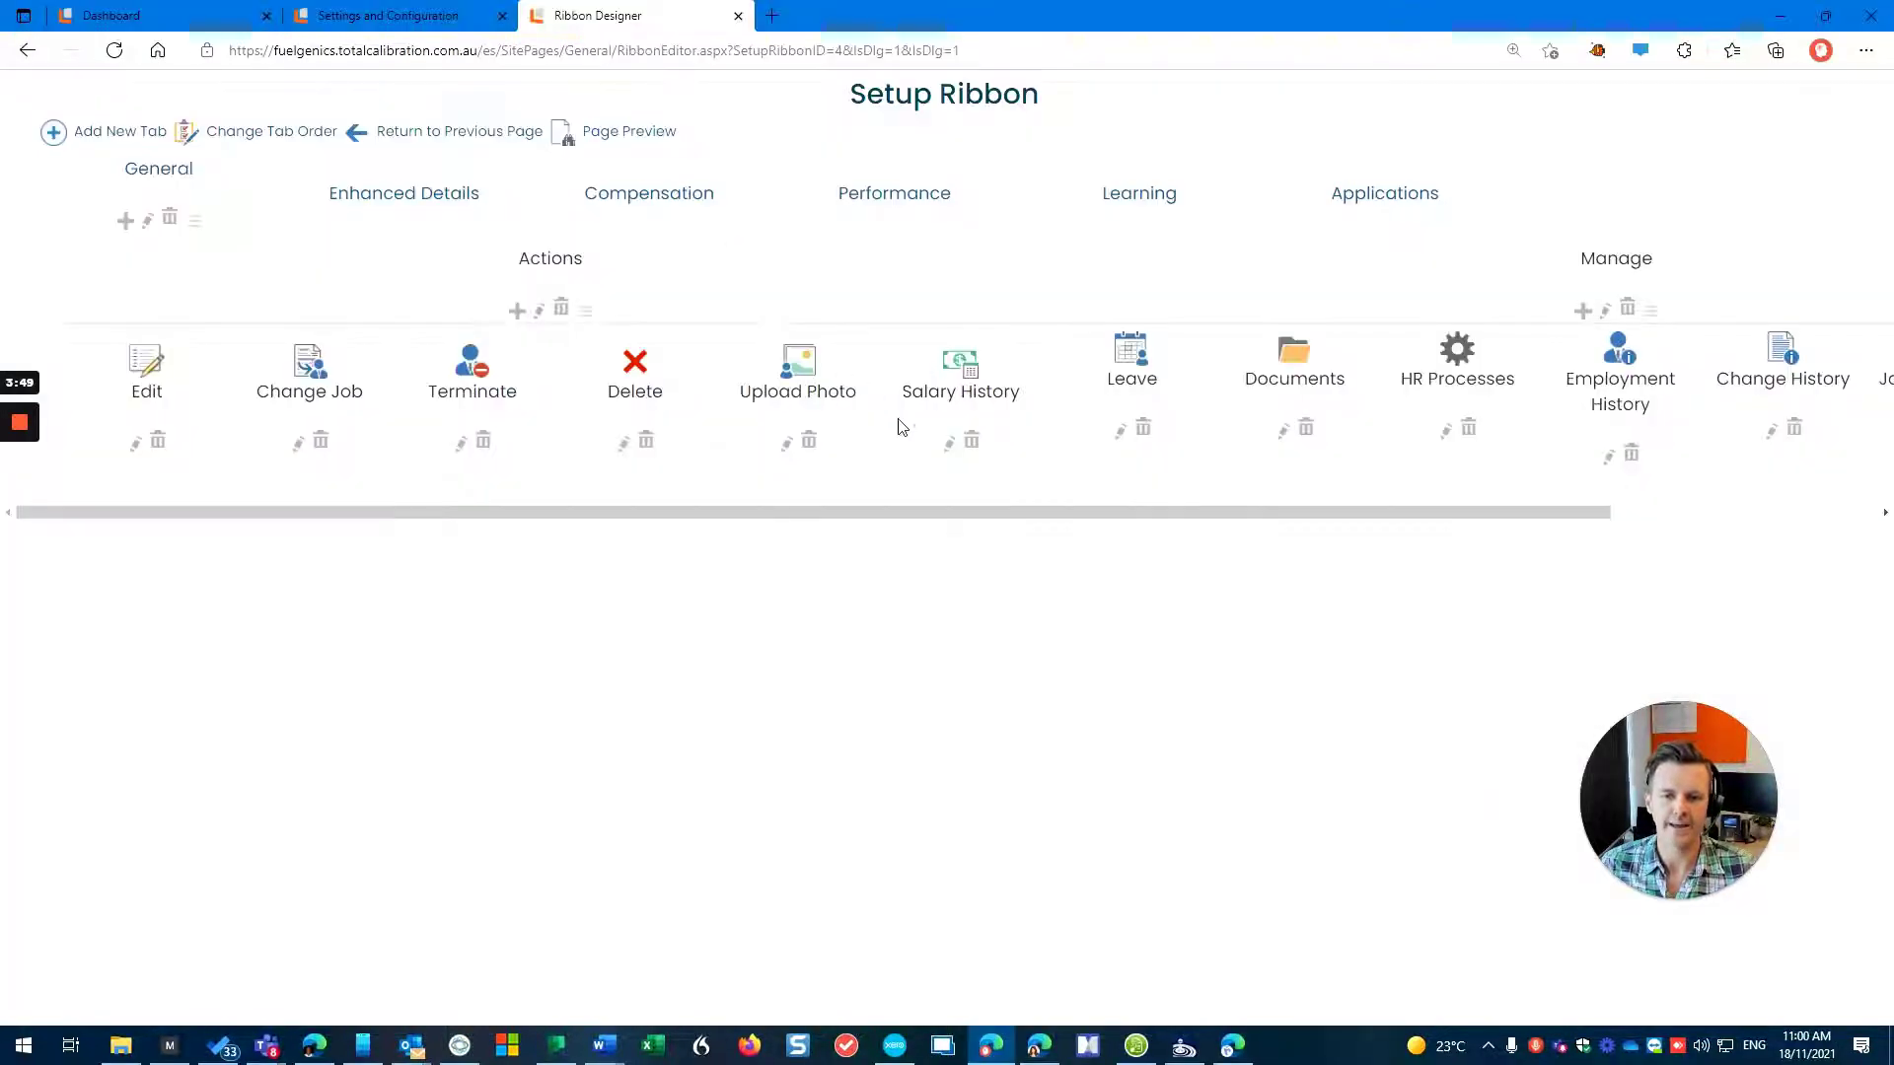
{"action": "left_click", "coordinate": [949, 442]}
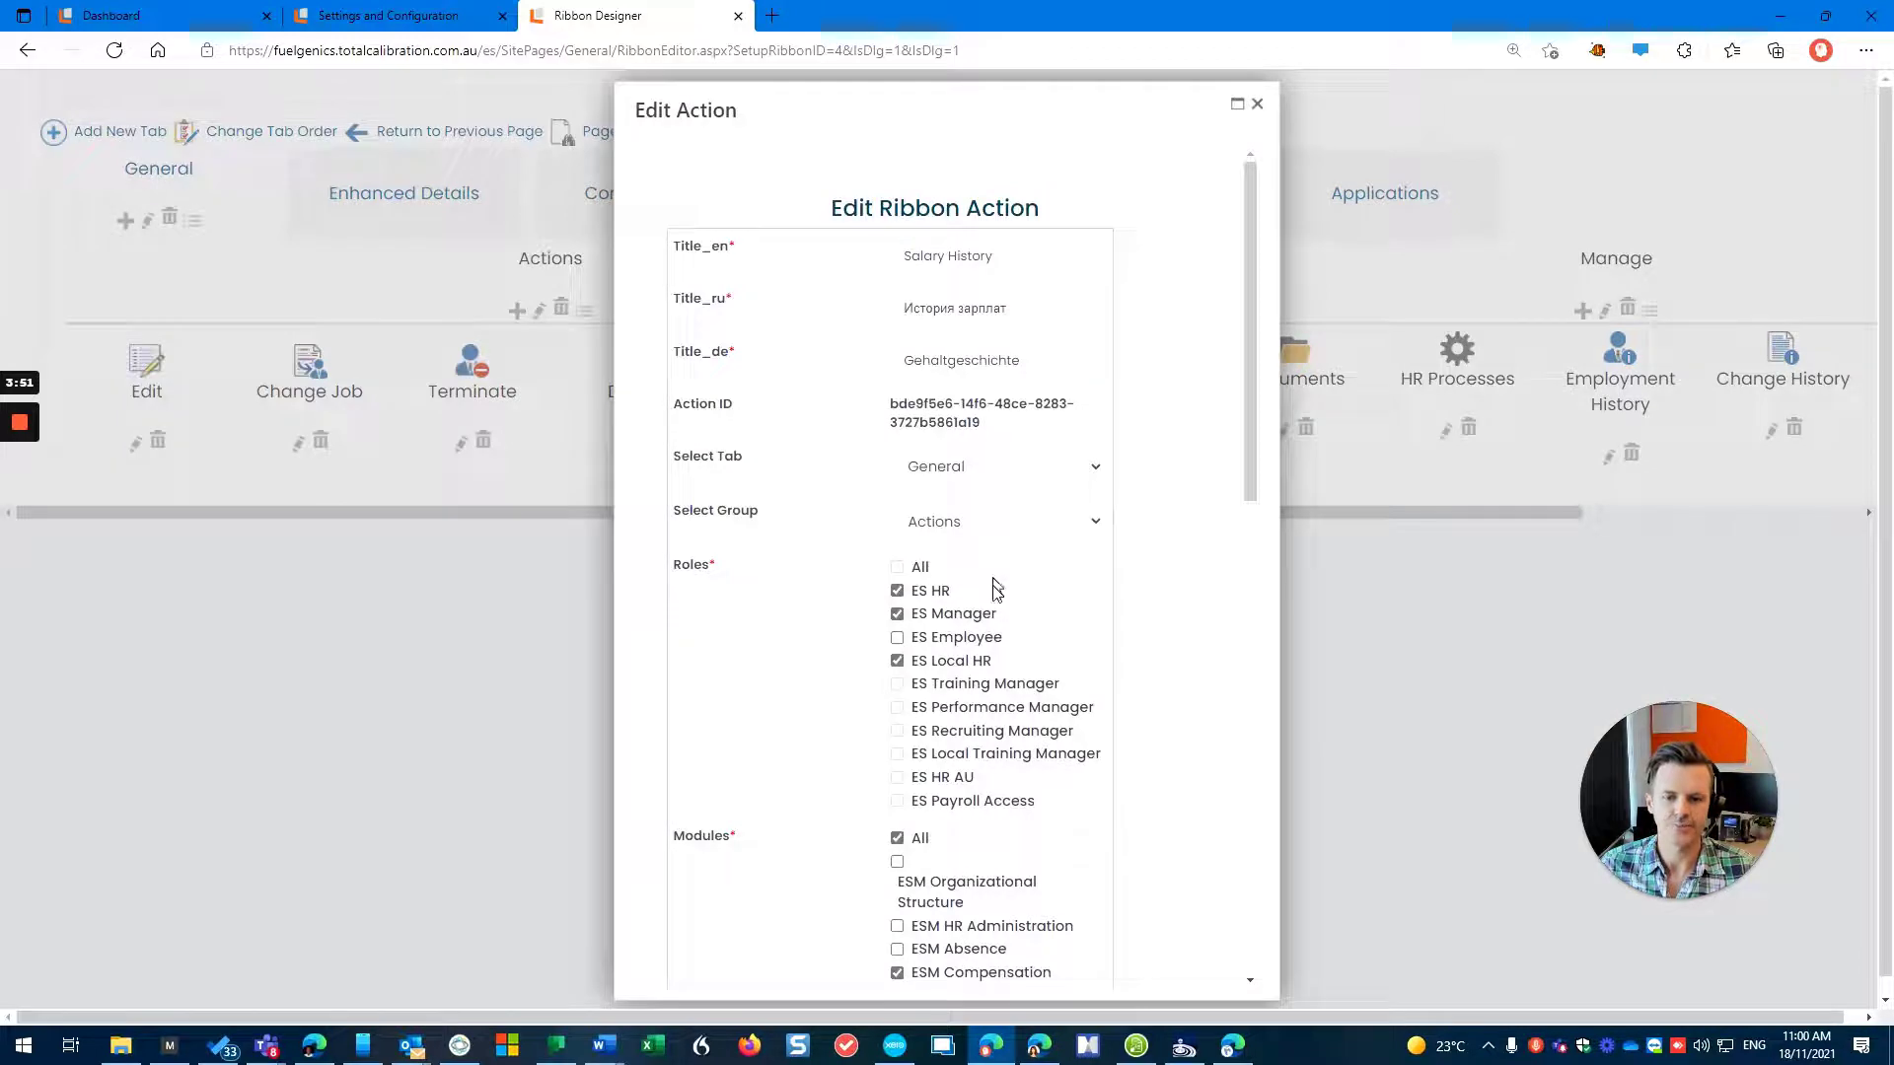
{"action": "left_click", "coordinate": [898, 640]}
{"action": "scroll", "coordinate": [1235, 804], "scroll_direction": "down", "scroll_amount": 9}
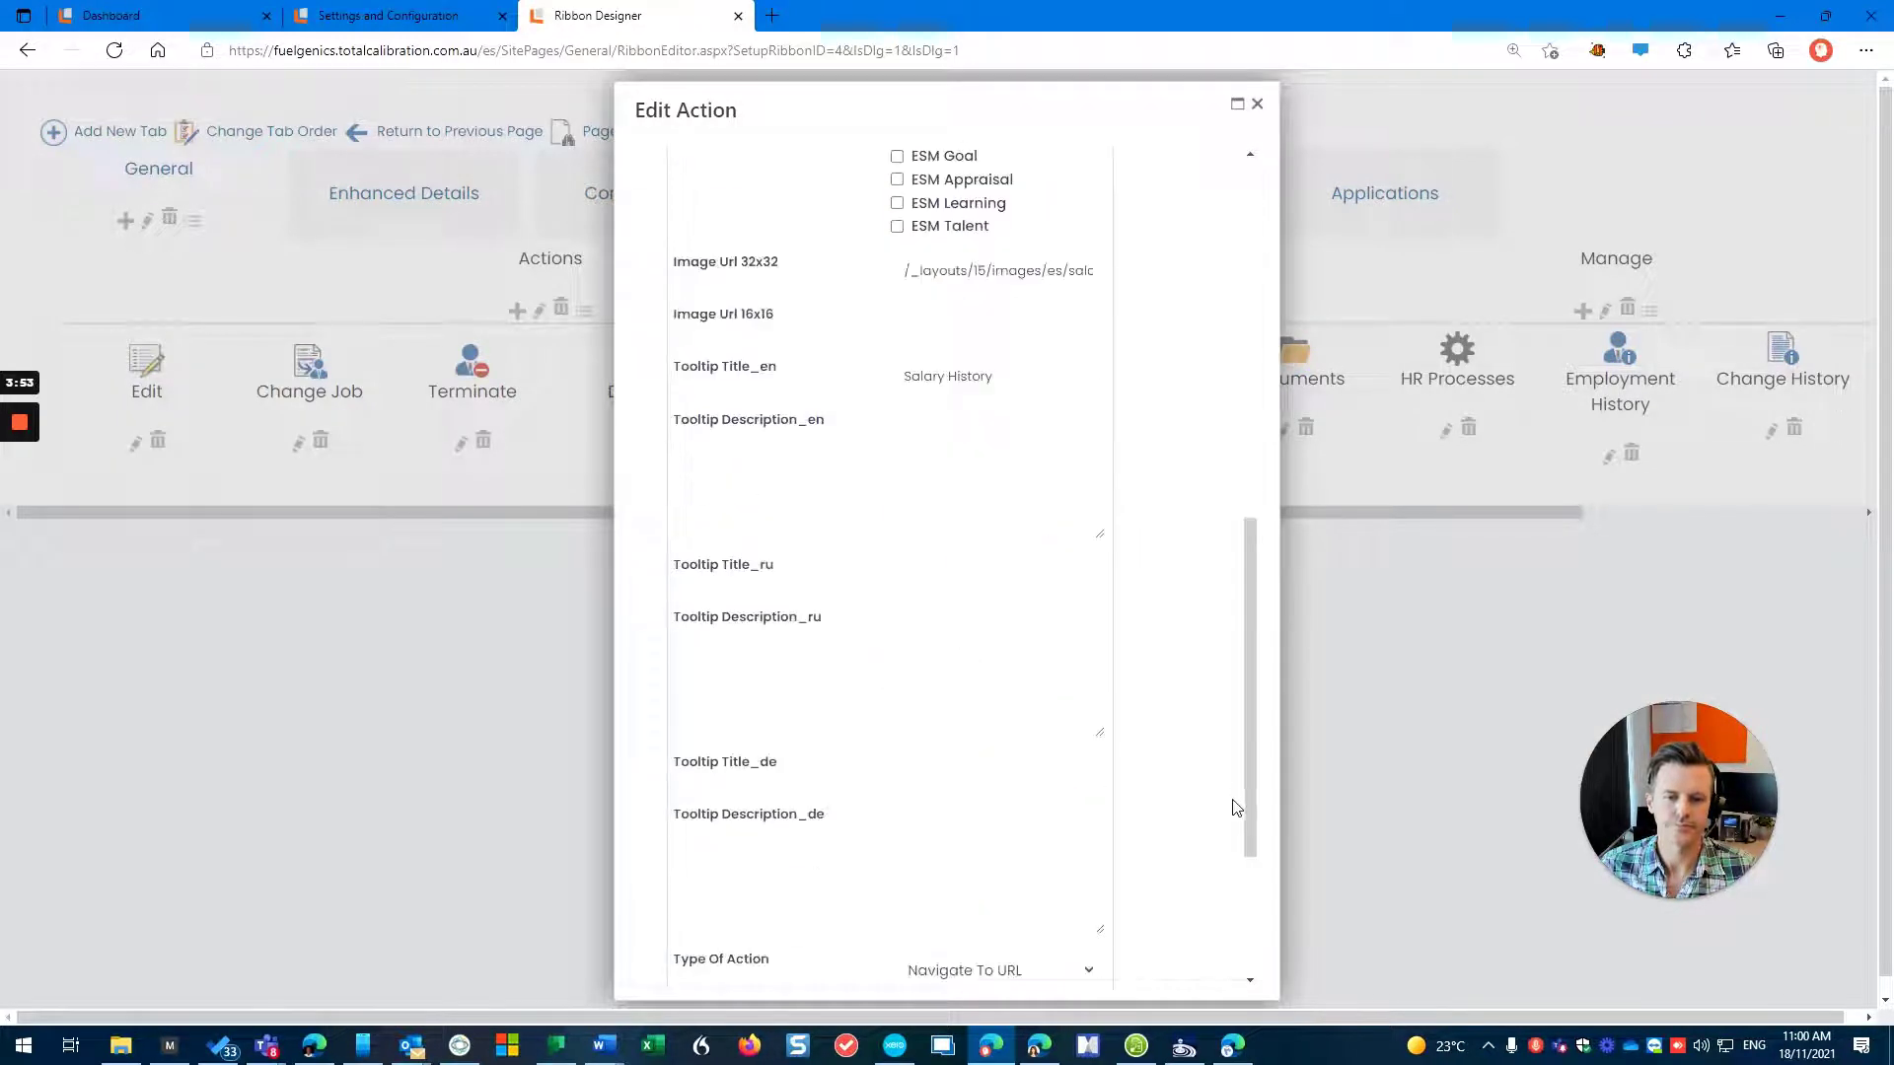
{"action": "scroll", "coordinate": [1235, 804], "scroll_direction": "down", "scroll_amount": 5}
{"action": "left_click", "coordinate": [977, 947]}
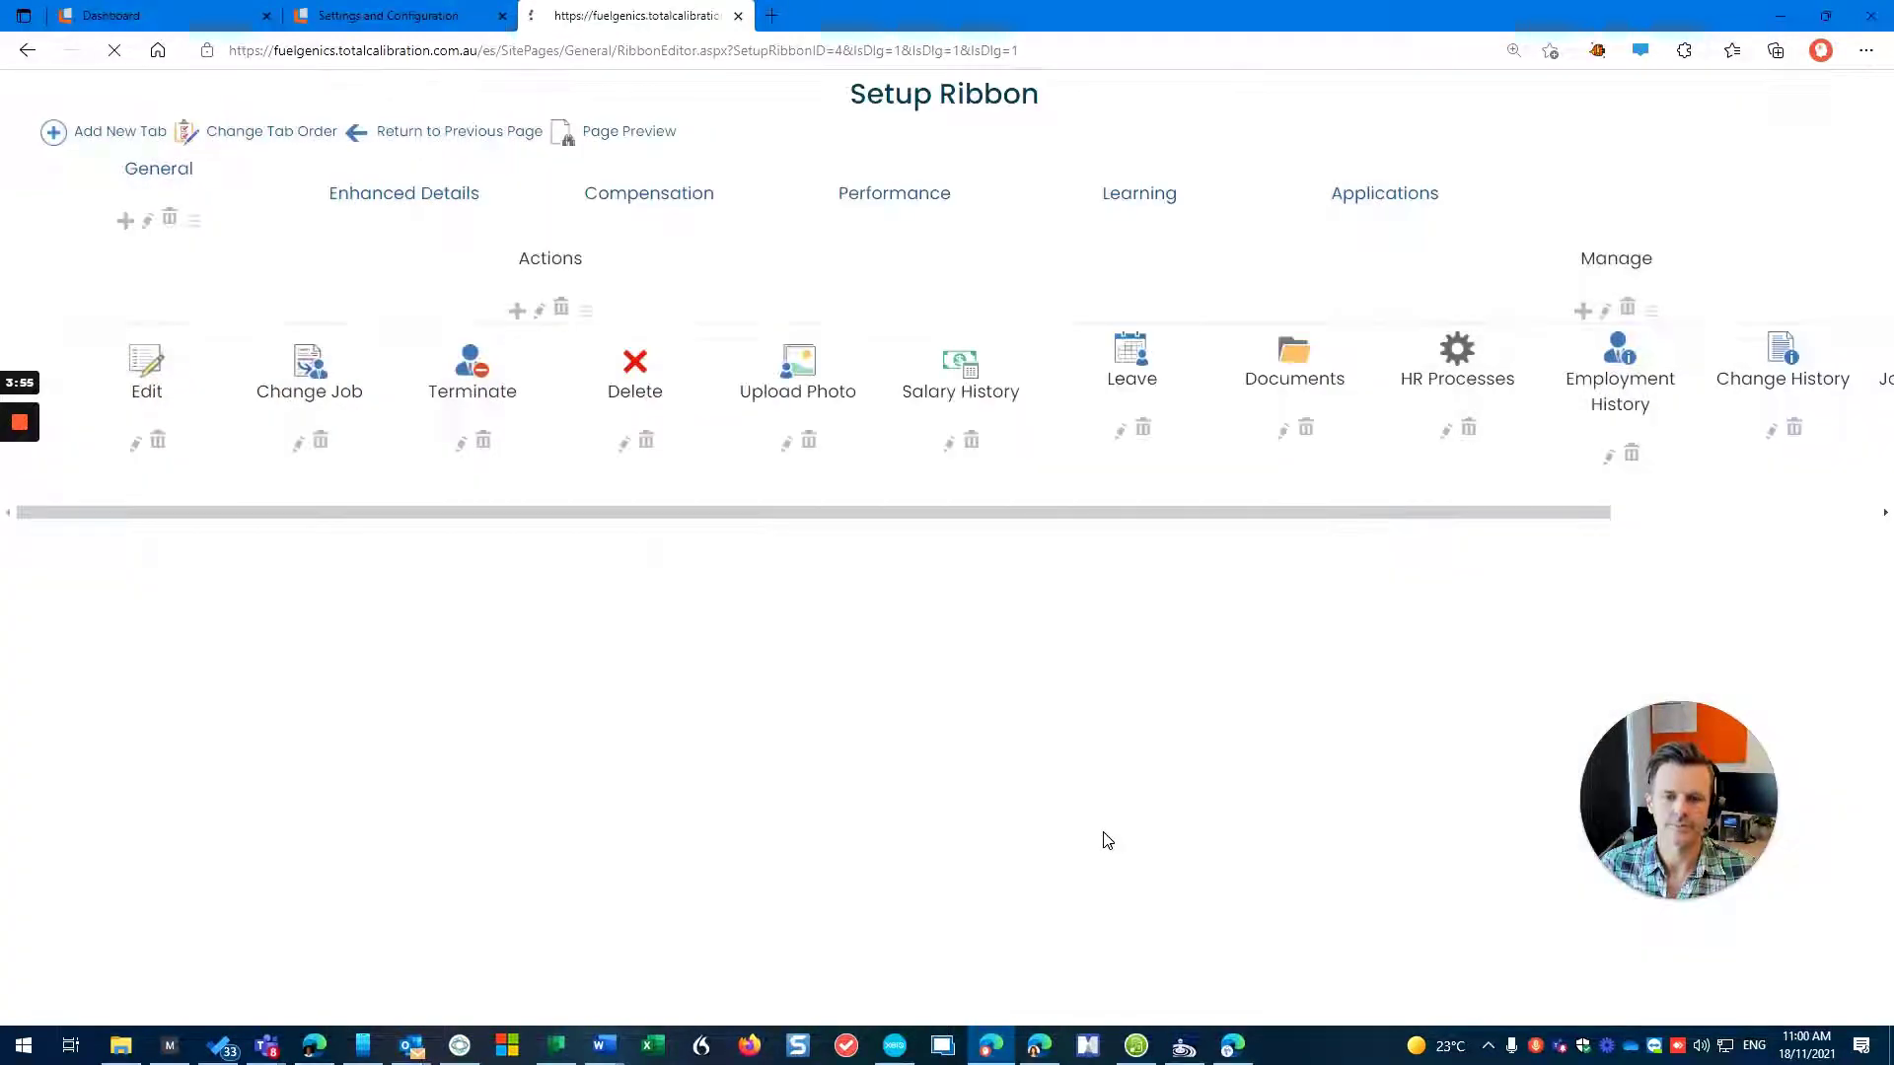
Go back to the Accounts Payable Officer's window and reload the profile frame to check for the restored Salary History action
{"action": "key", "text": "alt+Tab"}
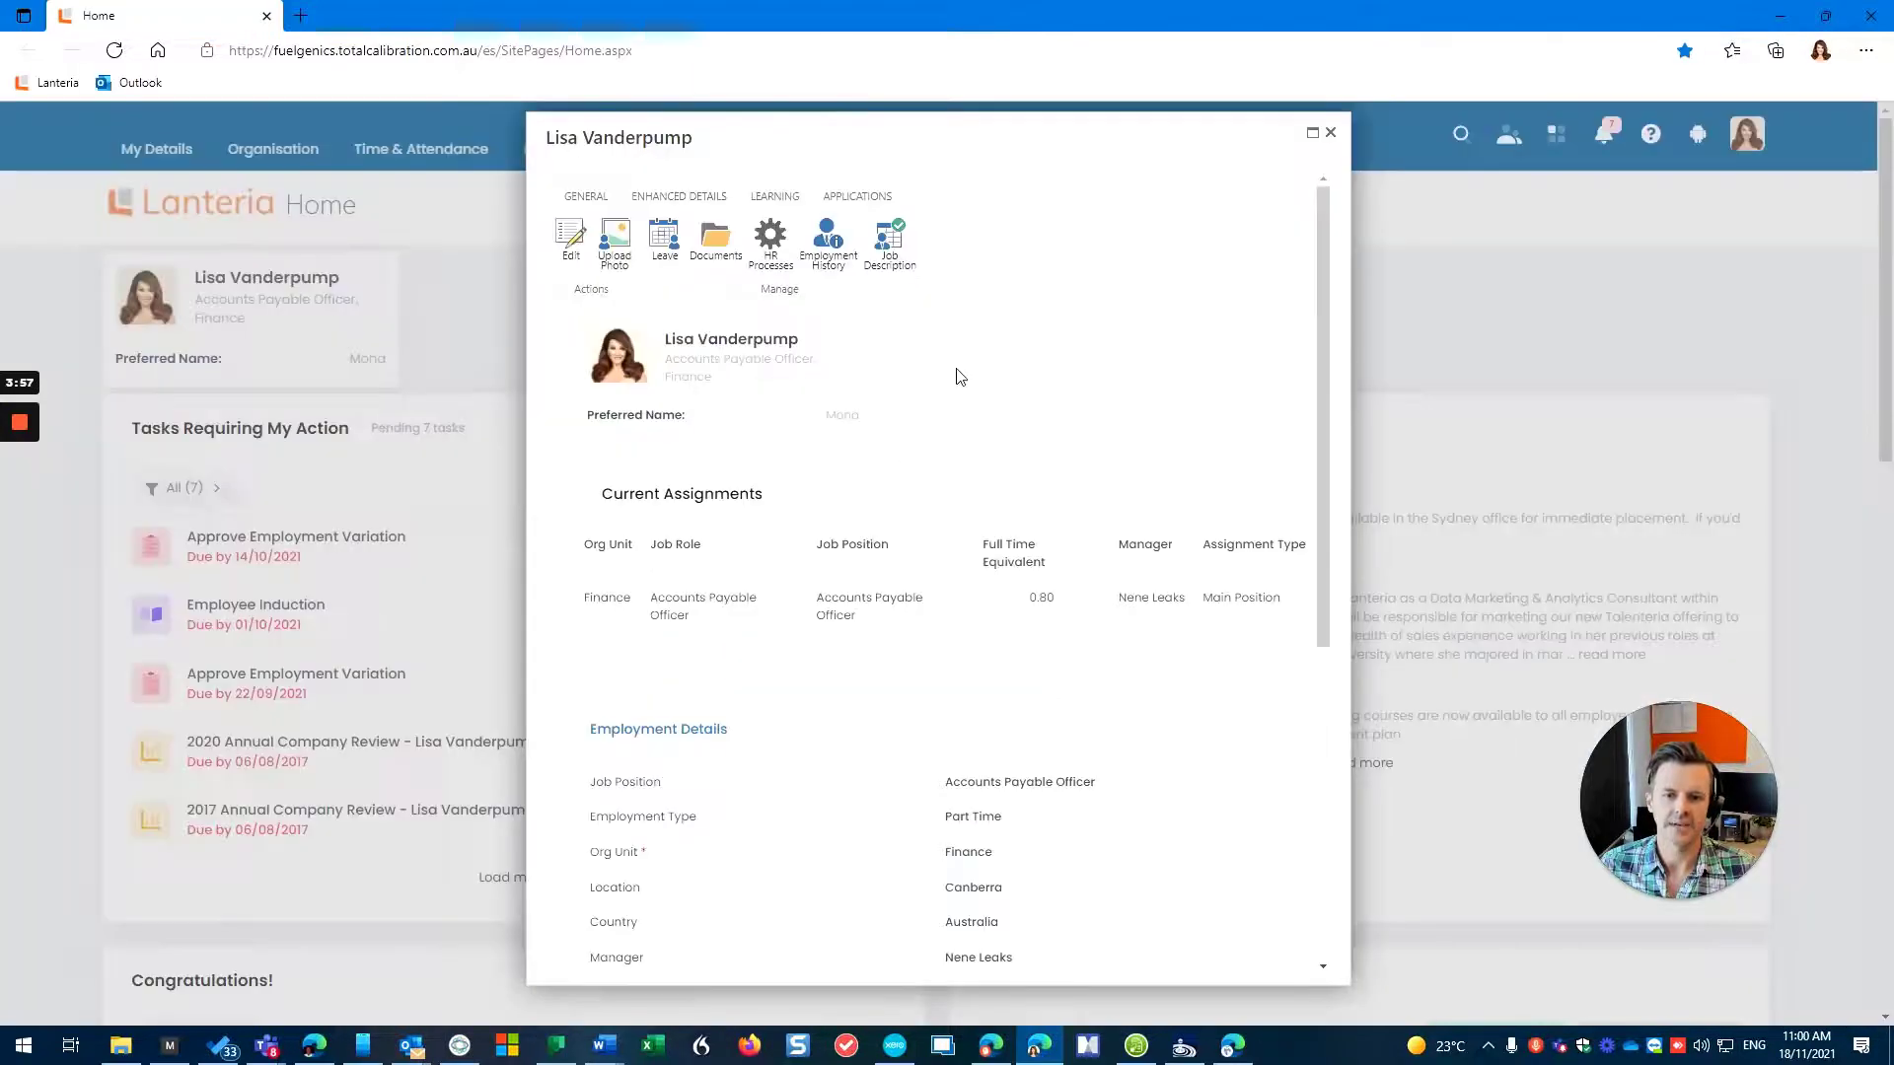
{"action": "right_click", "coordinate": [944, 357]}
{"action": "left_click", "coordinate": [1093, 893]}
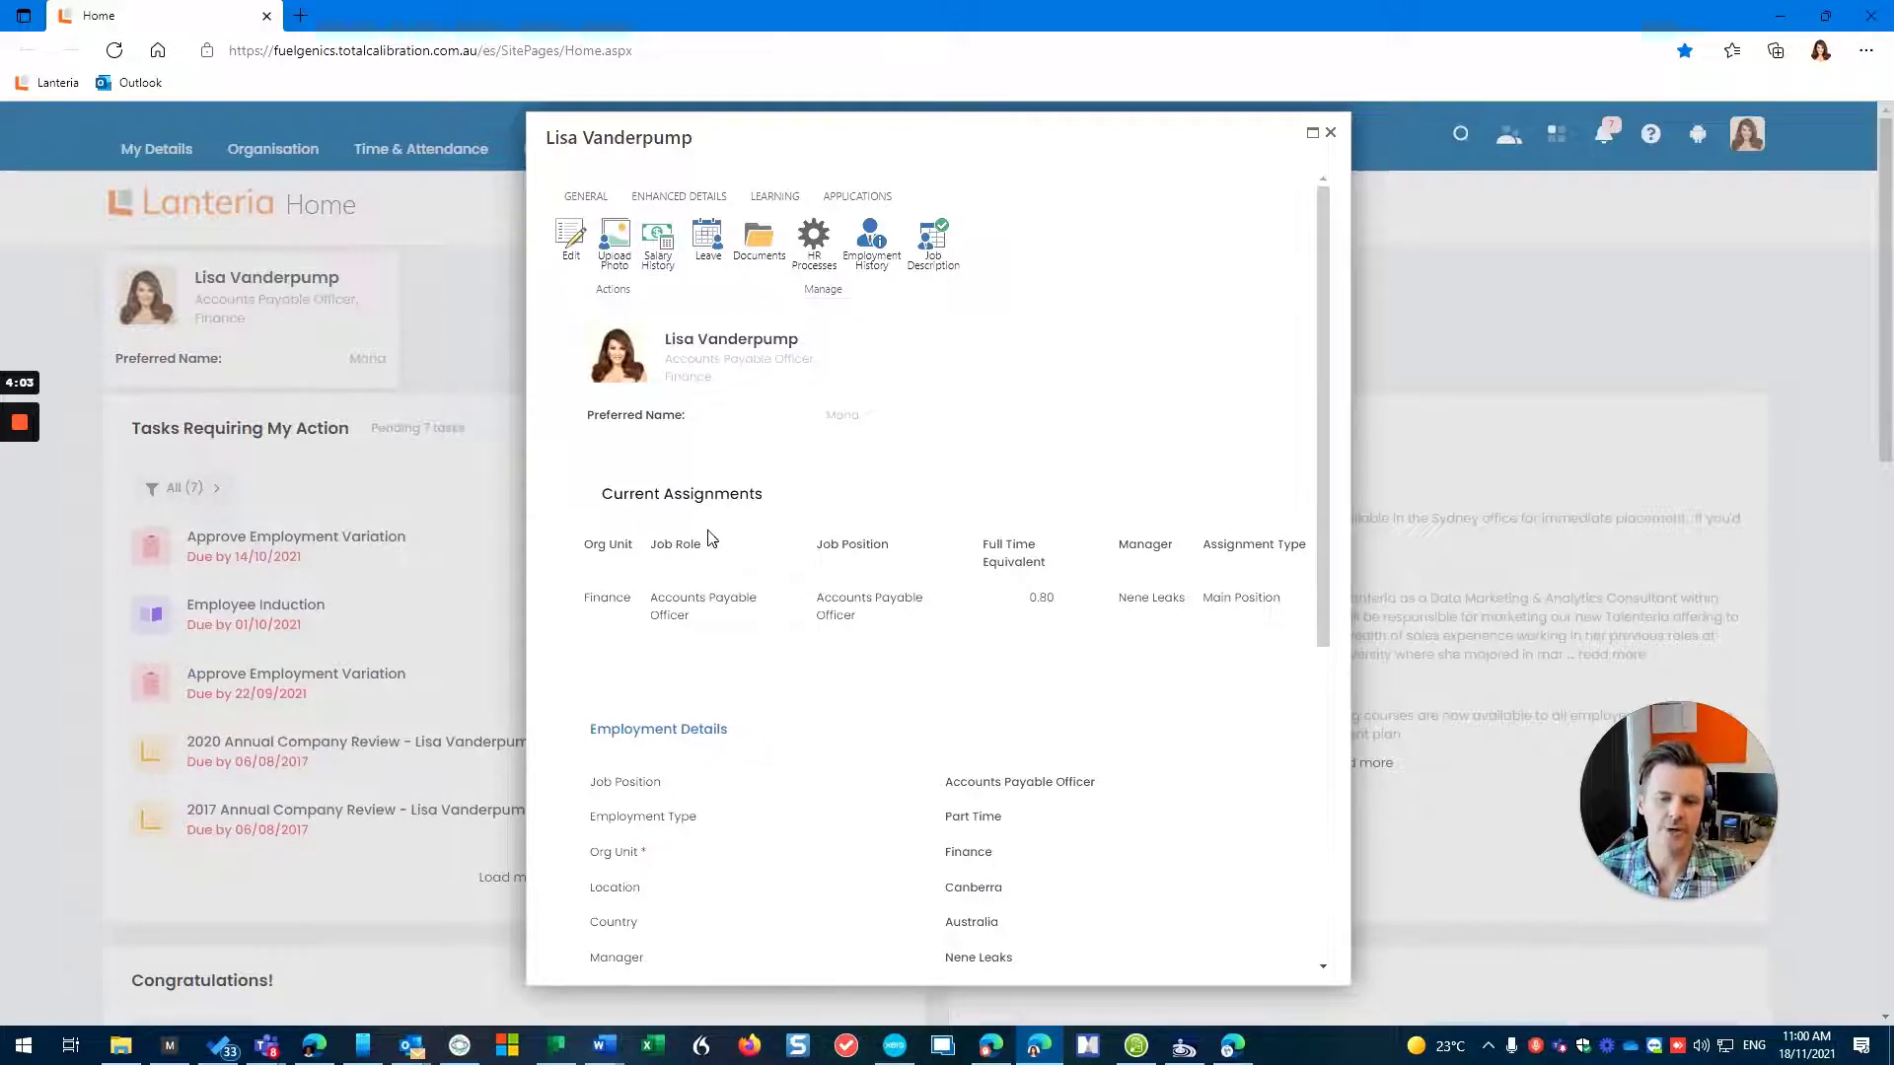
Review the profile's details, collapsing the Employment Details section, expanding Personal Details and highlighting the Citizenship field
{"action": "scroll", "coordinate": [780, 642], "scroll_direction": "down", "scroll_amount": 1}
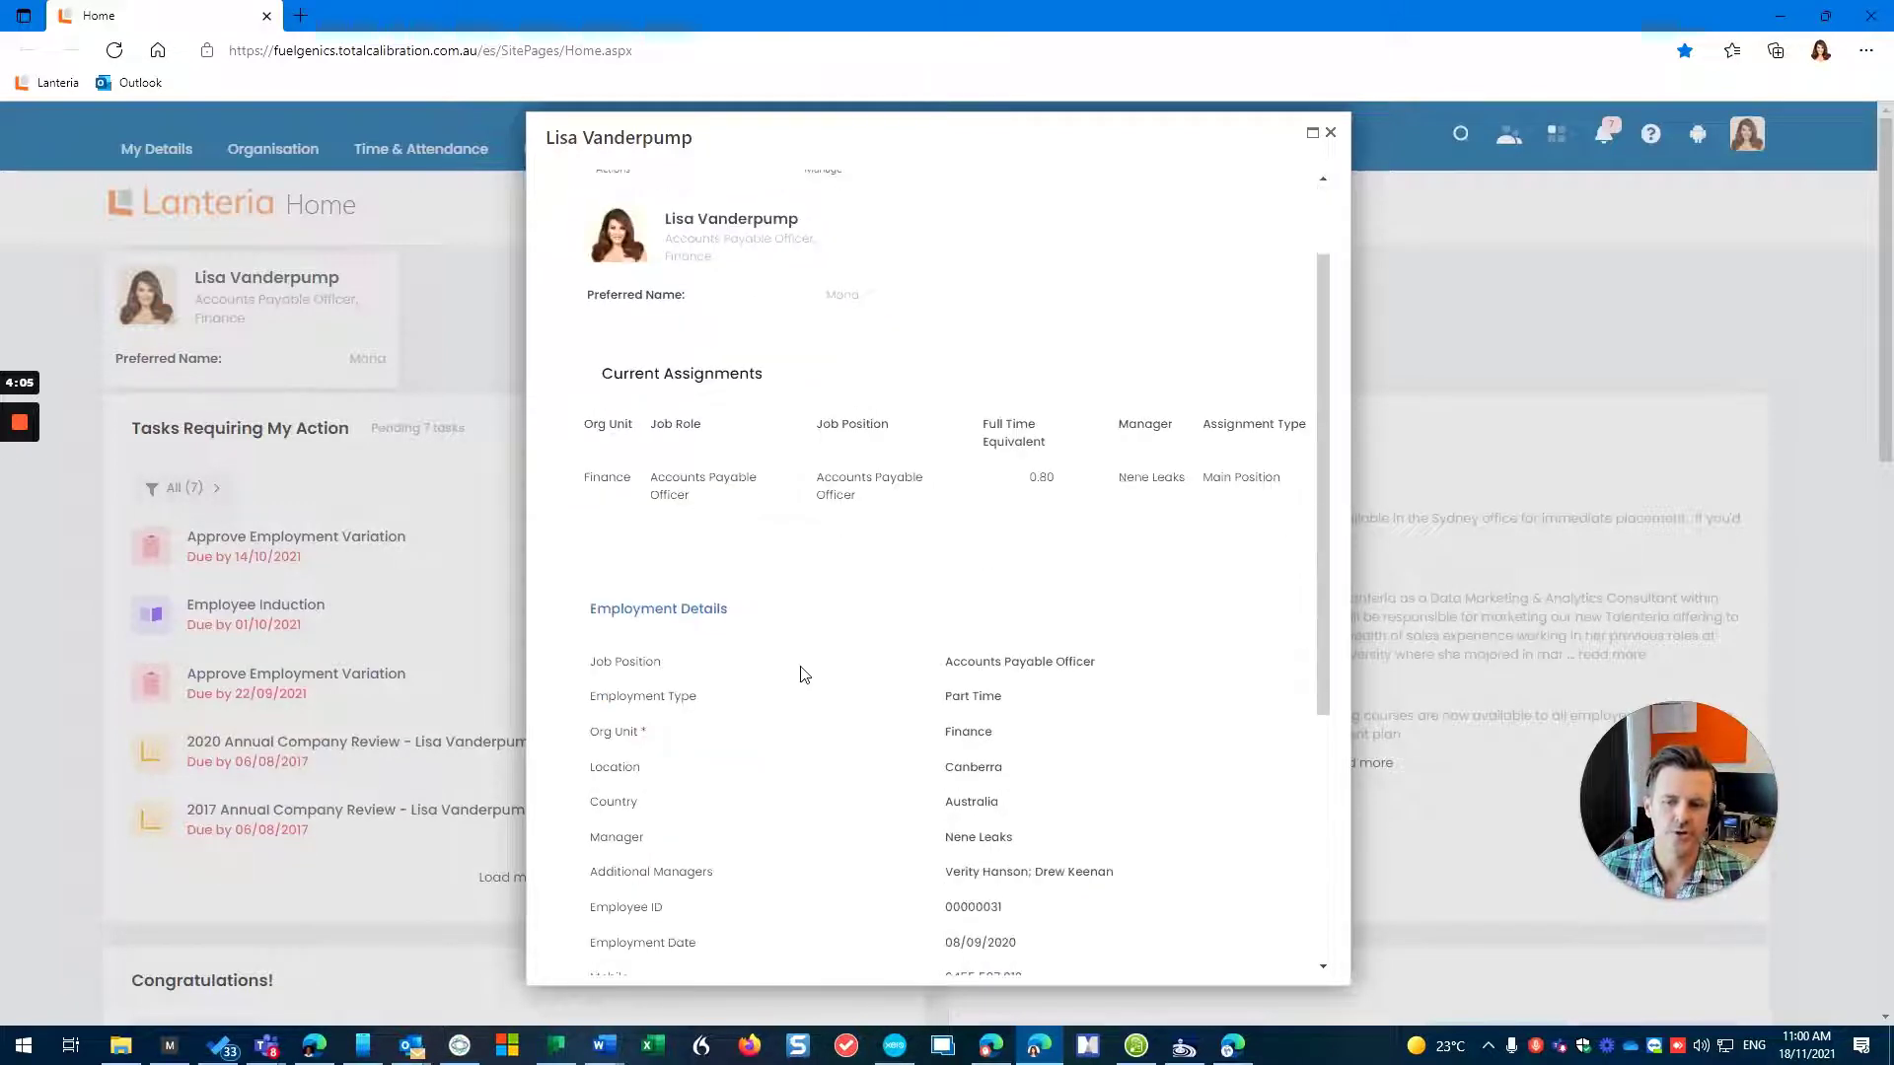
{"action": "scroll", "coordinate": [804, 670], "scroll_direction": "up", "scroll_amount": 1}
{"action": "scroll", "coordinate": [804, 667], "scroll_direction": "down", "scroll_amount": 1}
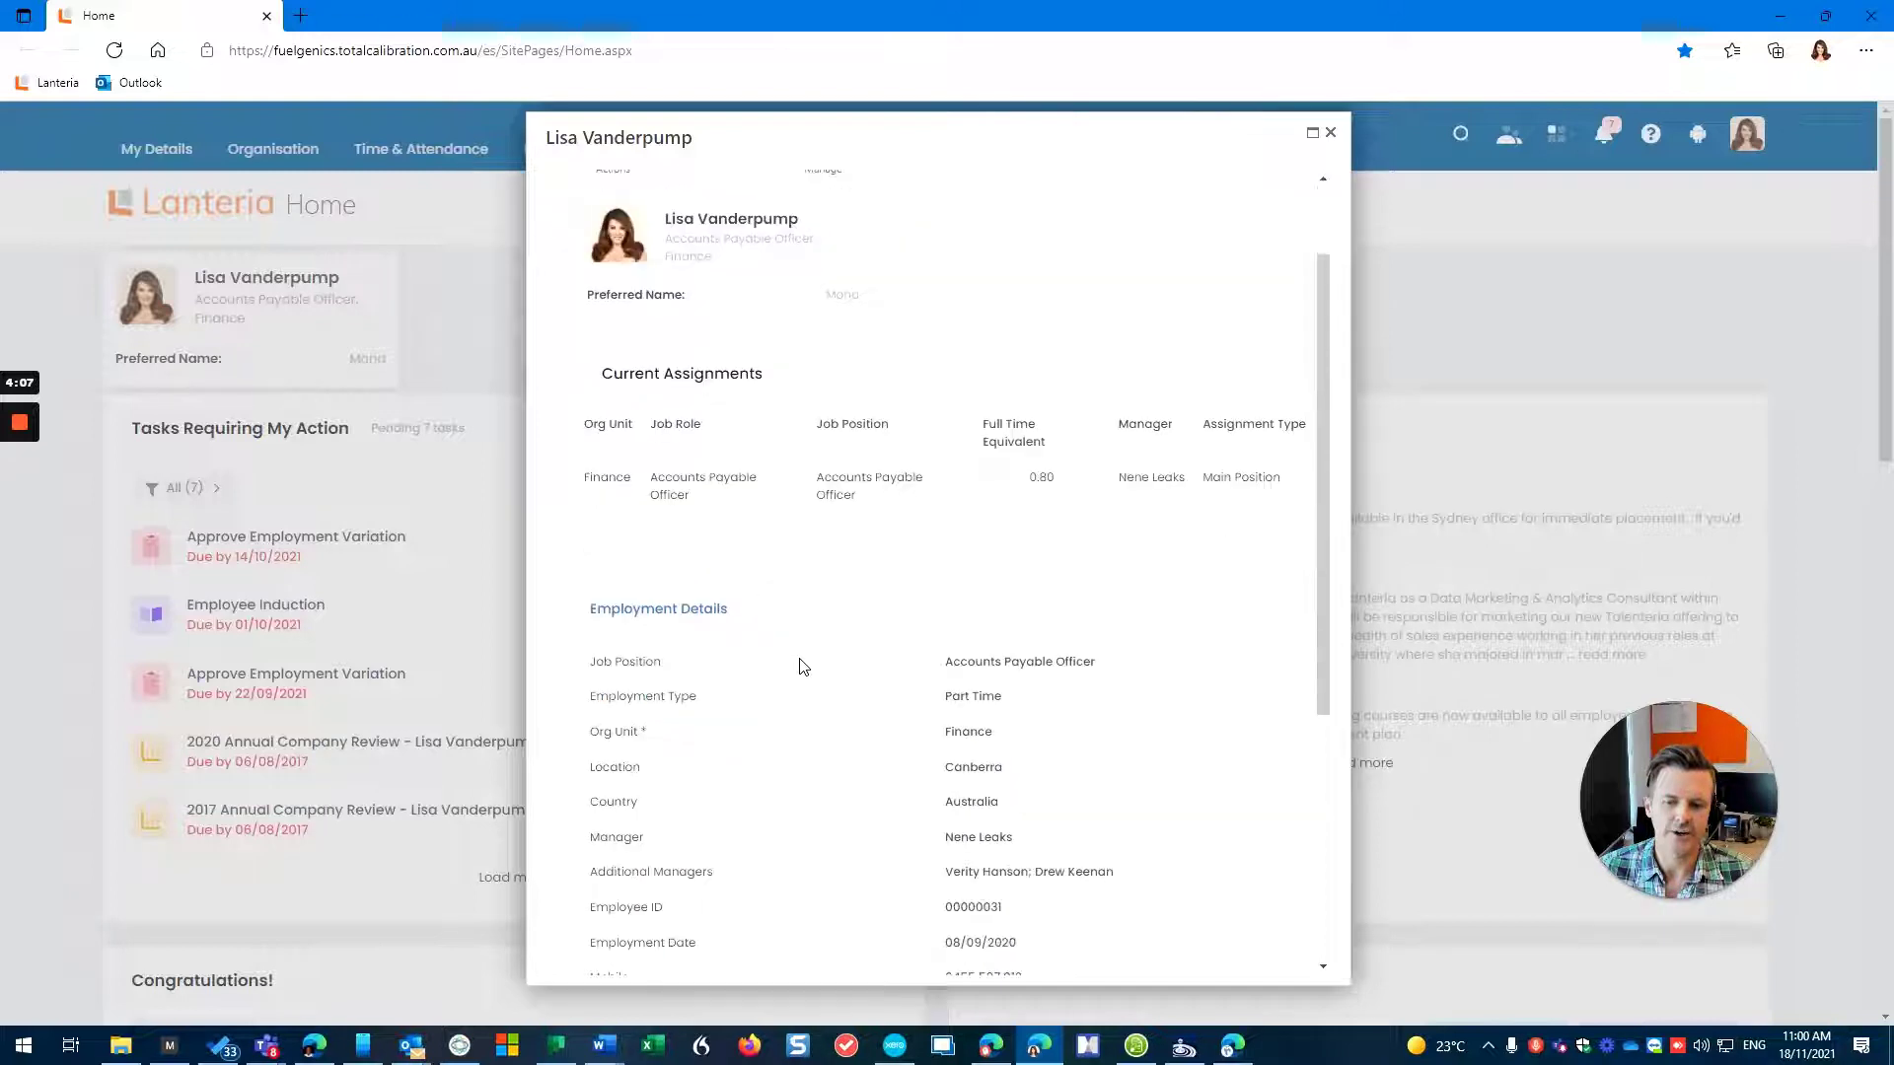
{"action": "scroll", "coordinate": [804, 666], "scroll_direction": "down", "scroll_amount": 1}
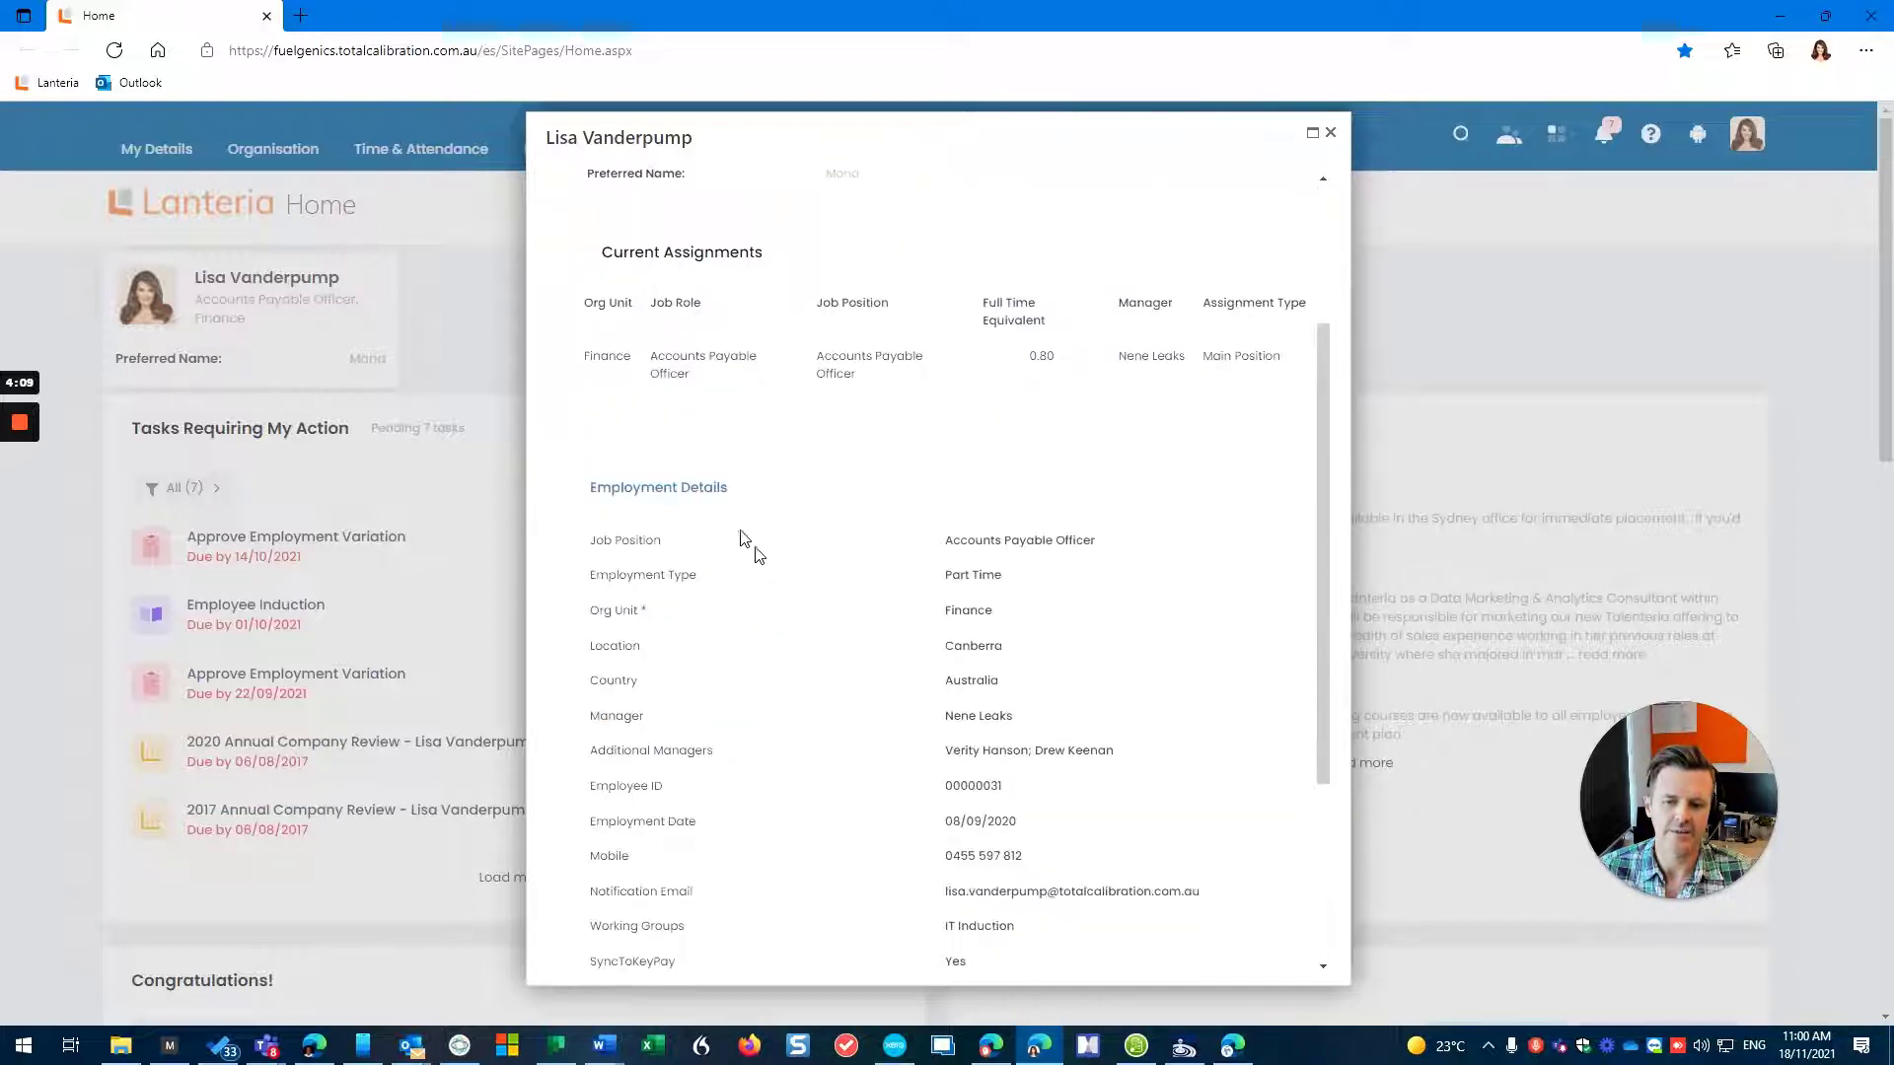
{"action": "left_click", "coordinate": [735, 489]}
{"action": "left_click", "coordinate": [694, 758]}
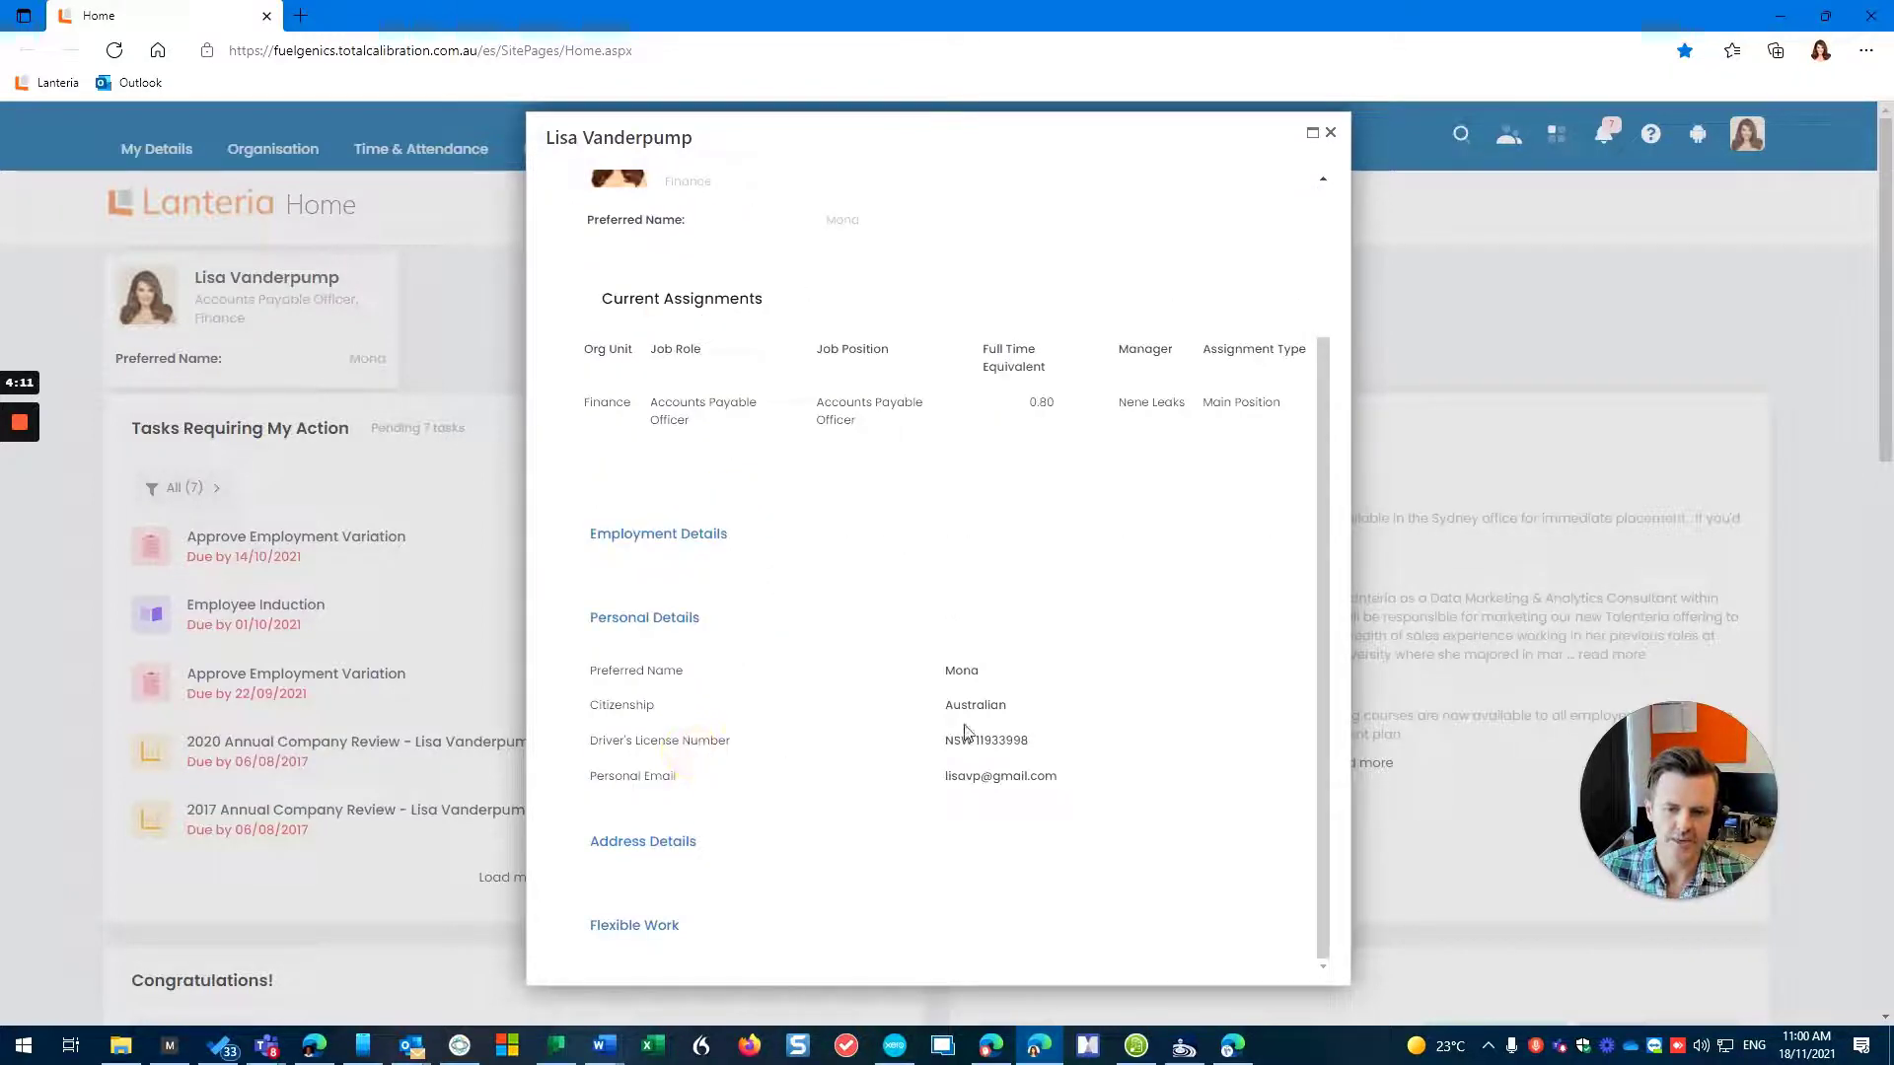
{"action": "left_click_drag", "start_coordinate": [1007, 705], "coordinate": [590, 704]}
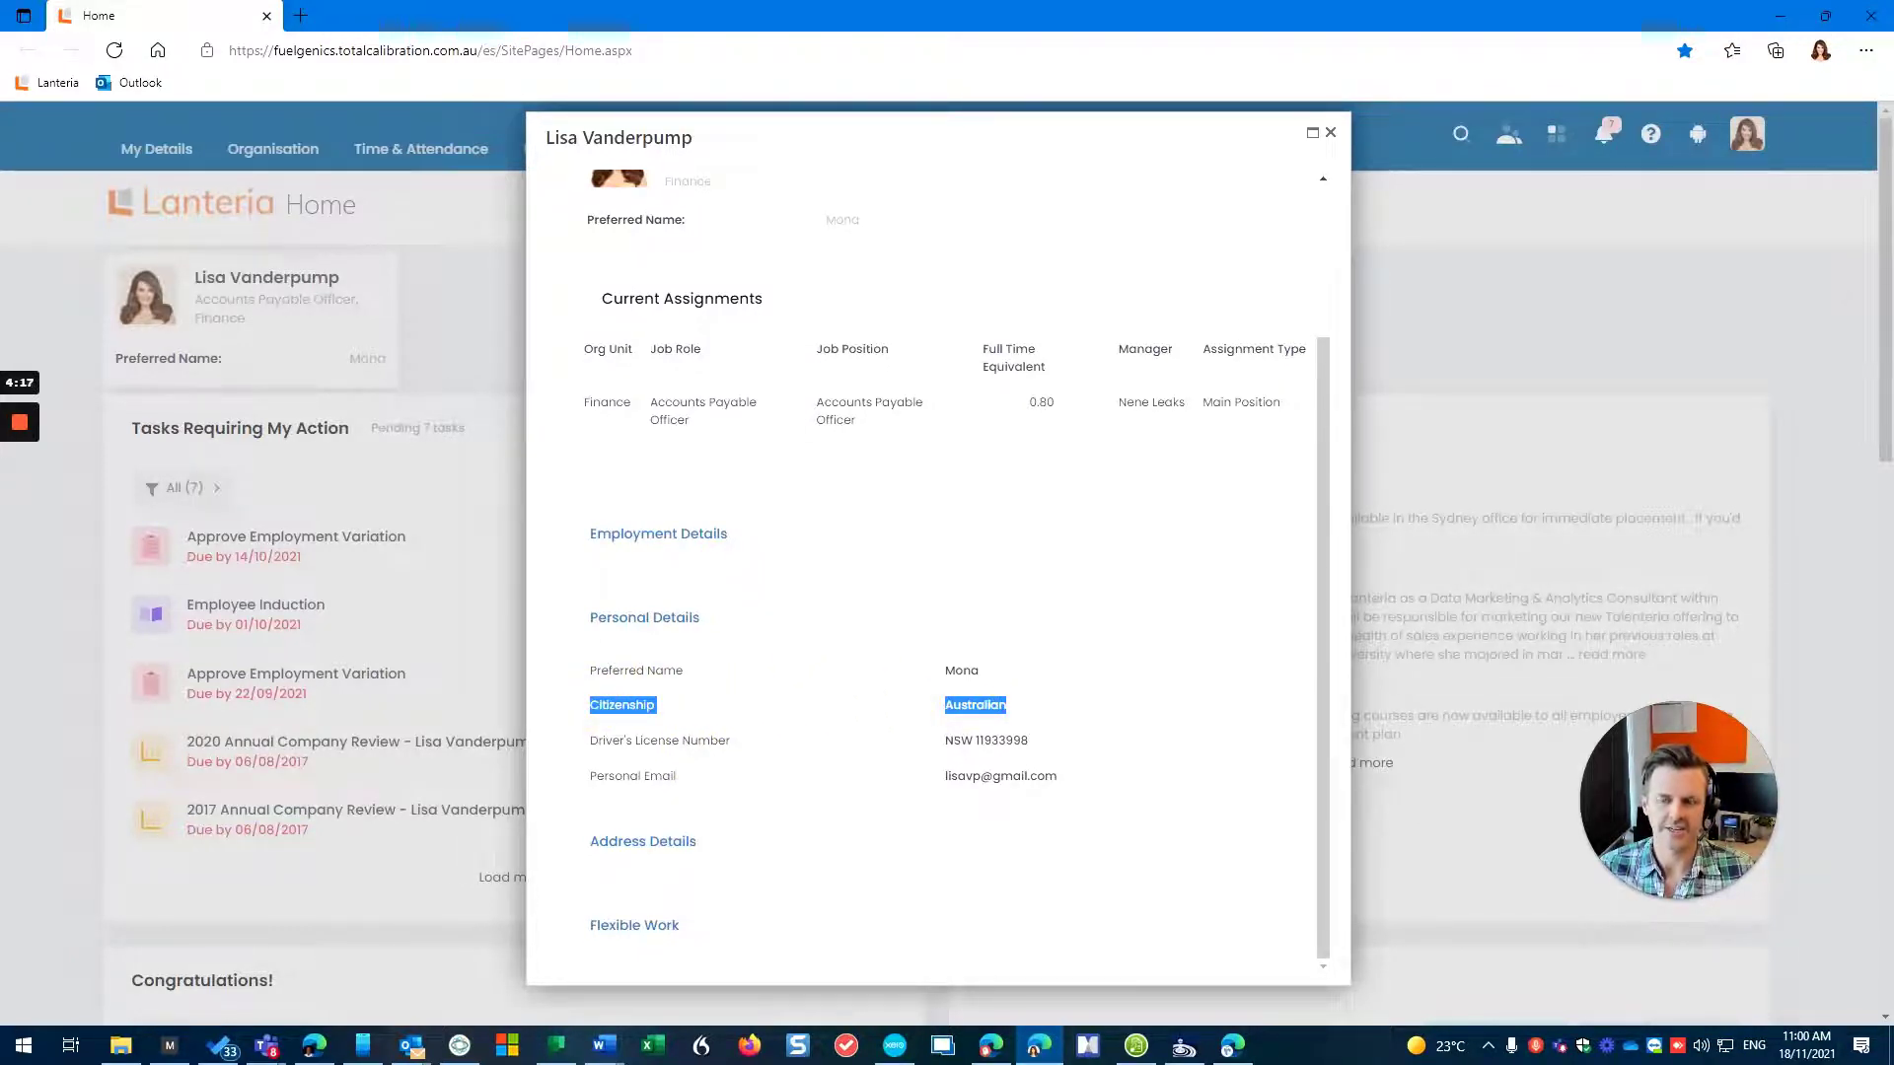
Return to the configuration window and open the Employee Database settings under Core HR
{"action": "key", "text": "super+Tab"}
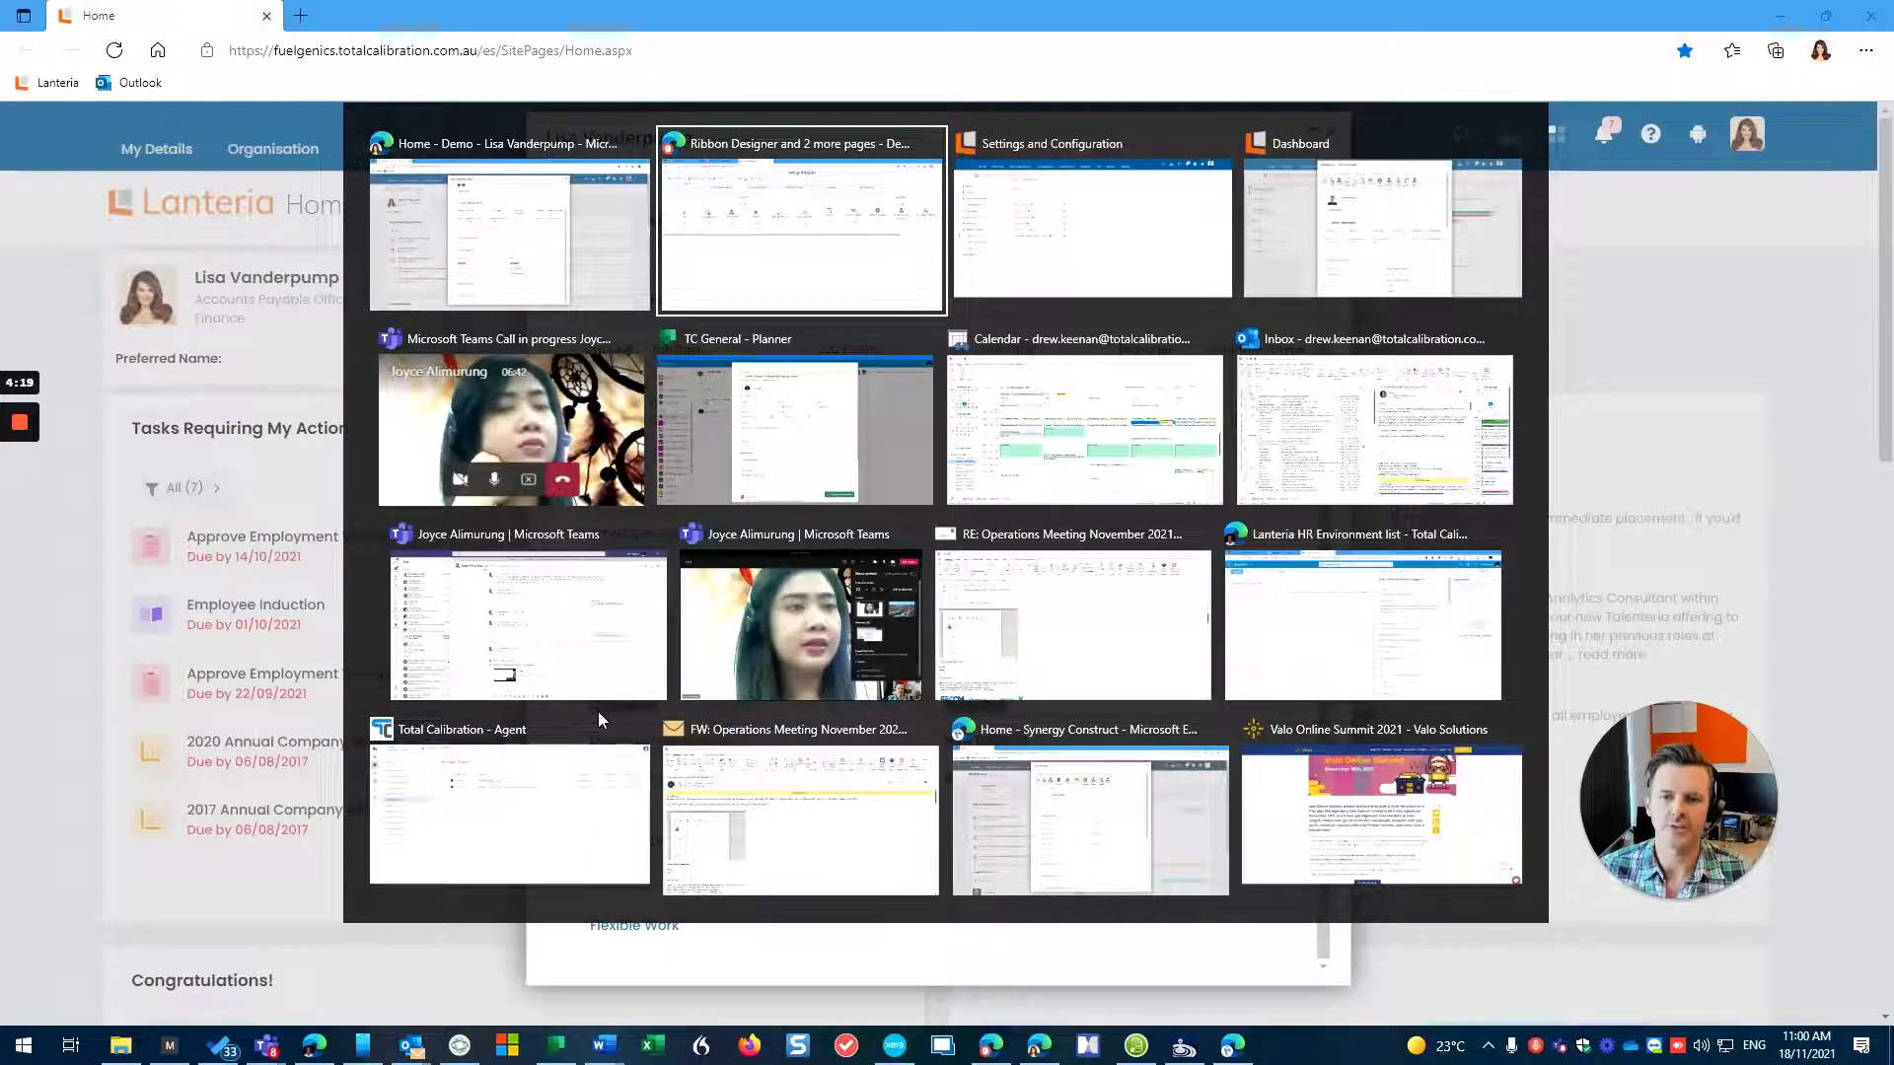
{"action": "left_click", "coordinate": [598, 712]}
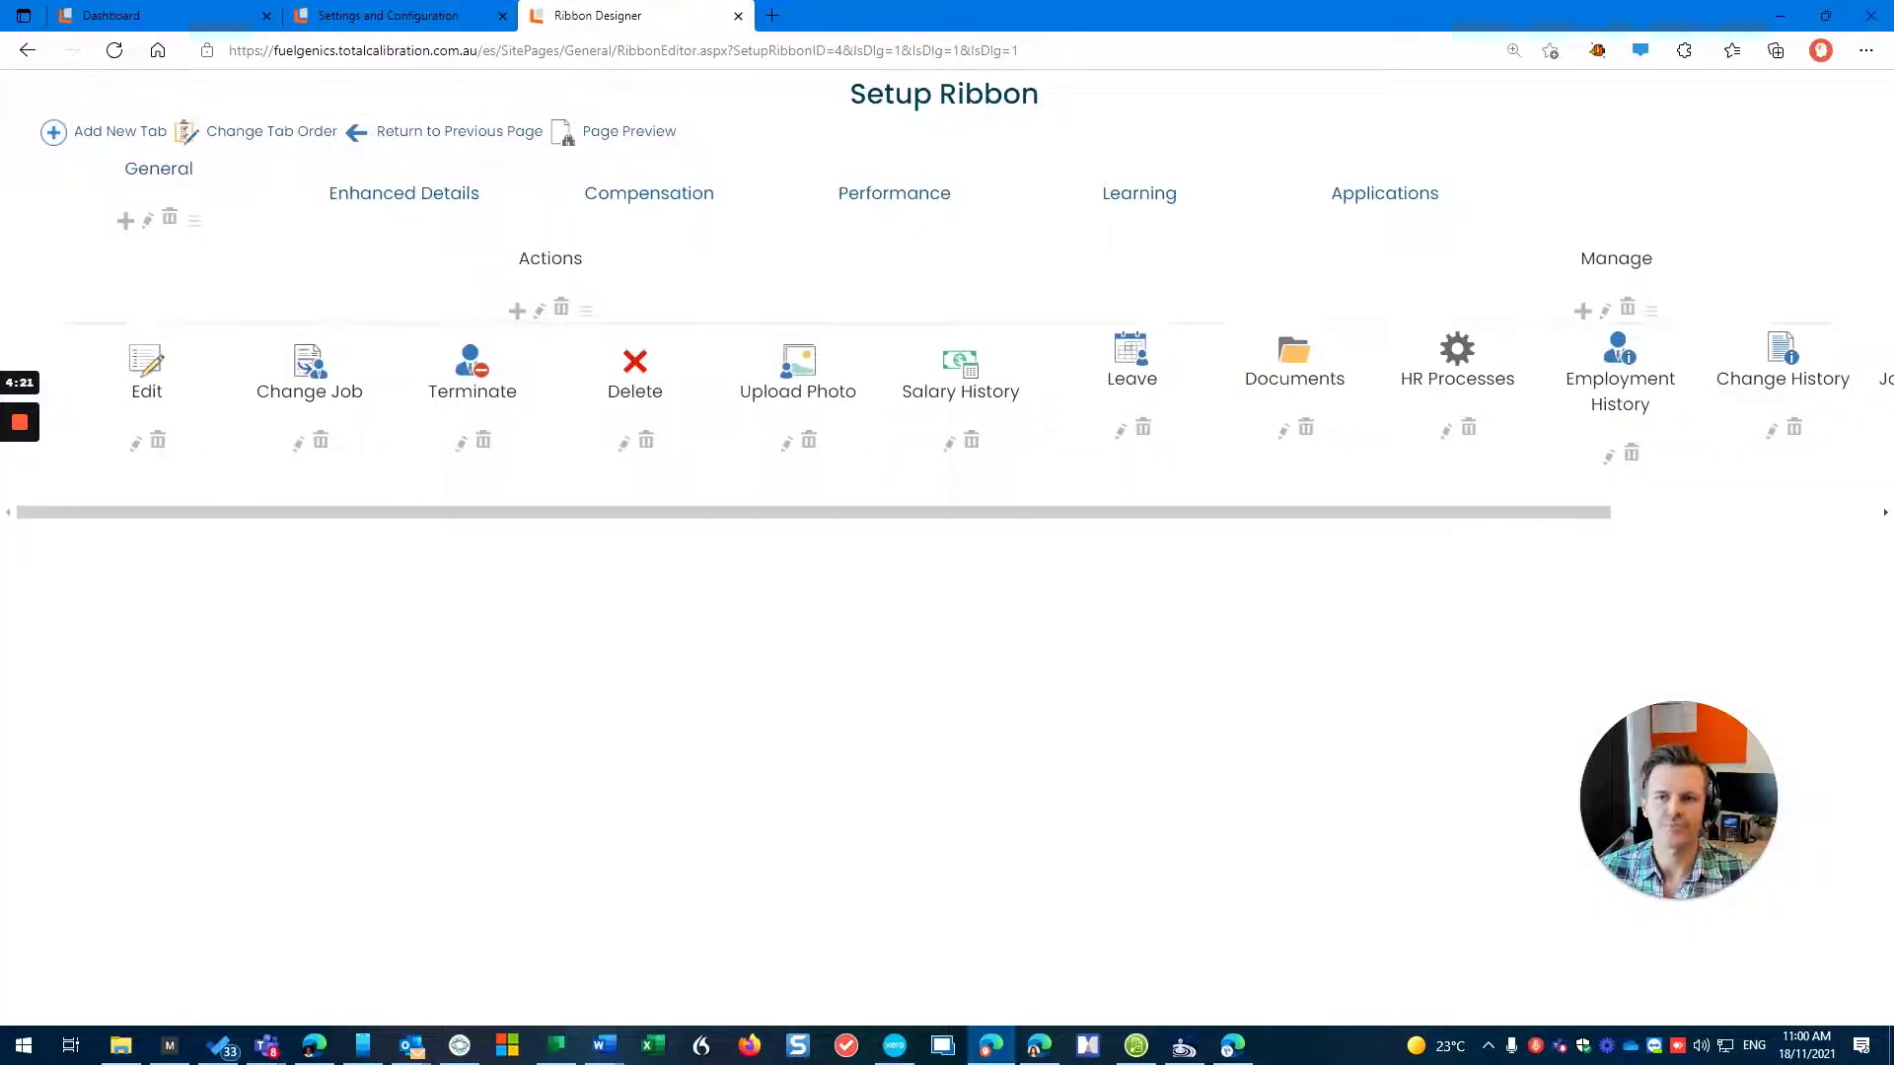
{"action": "left_click", "coordinate": [413, 17]}
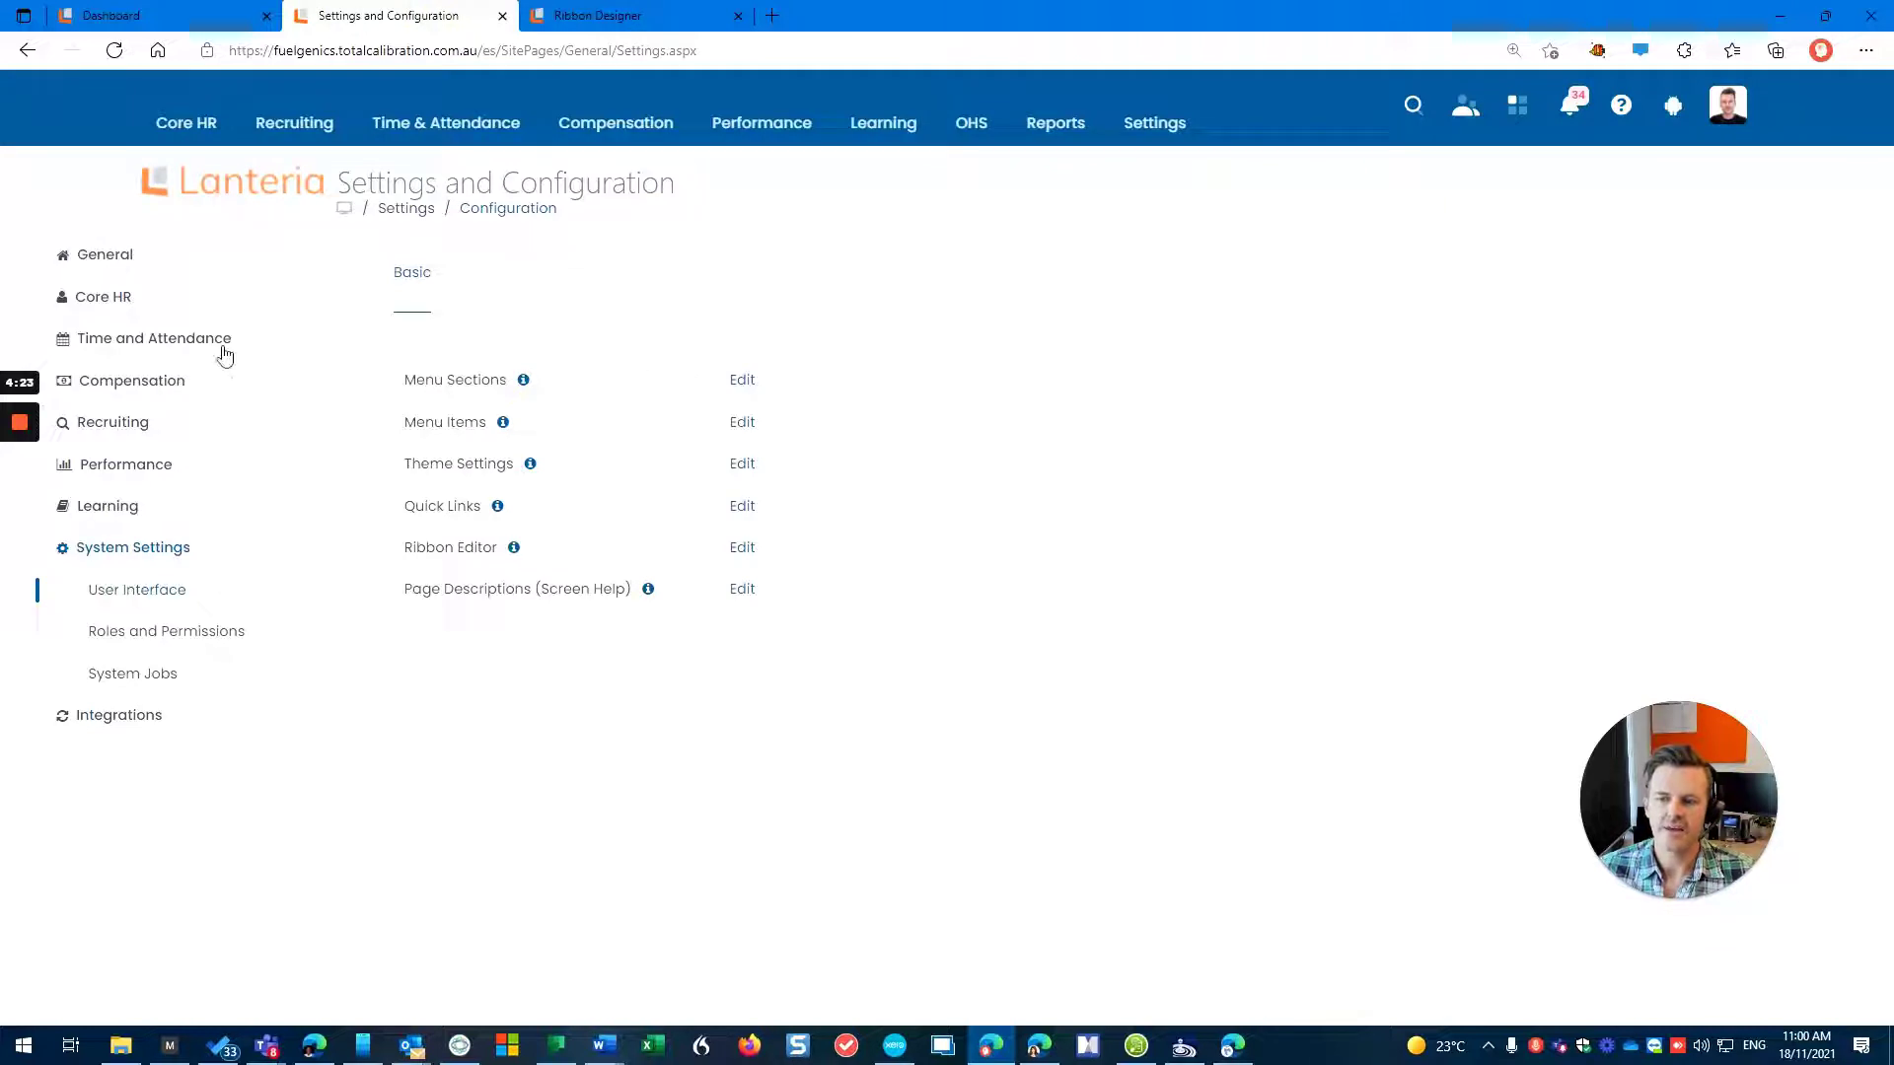
{"action": "left_click", "coordinate": [128, 300]}
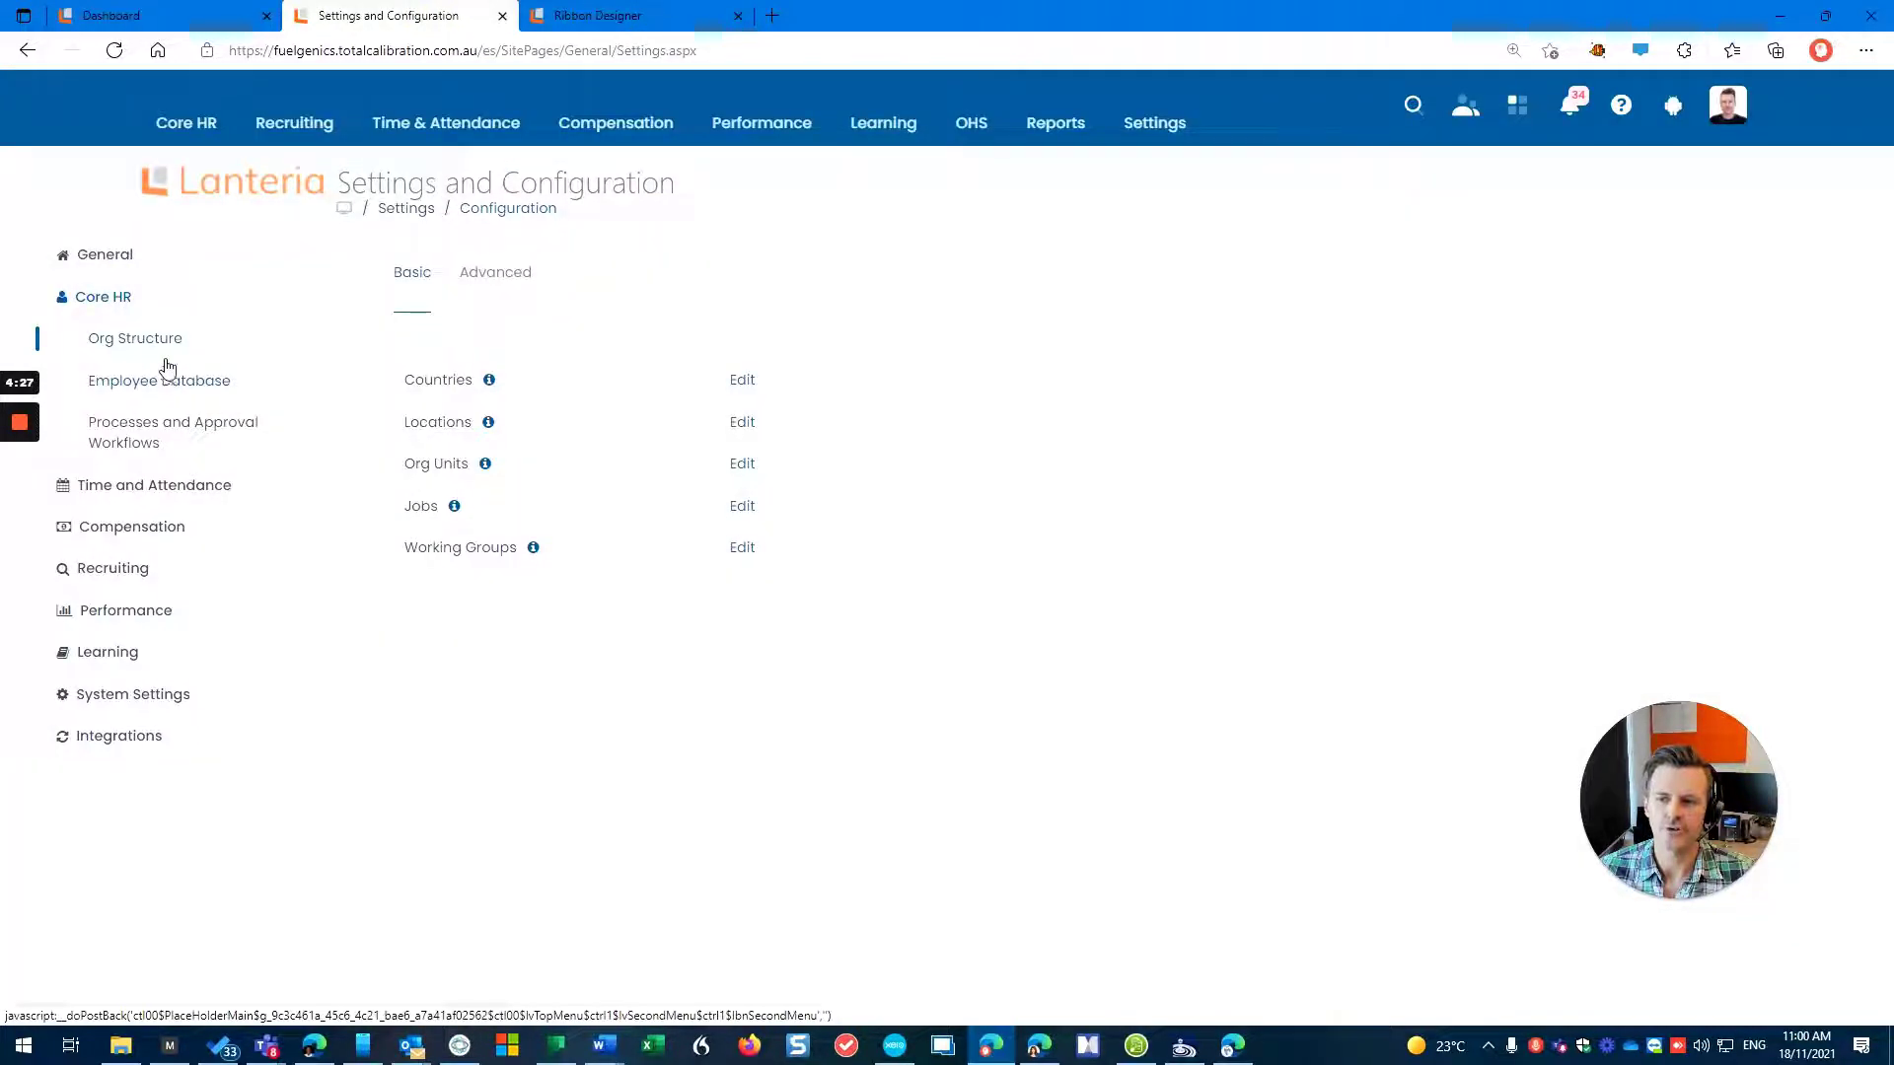
{"action": "left_click", "coordinate": [163, 374]}
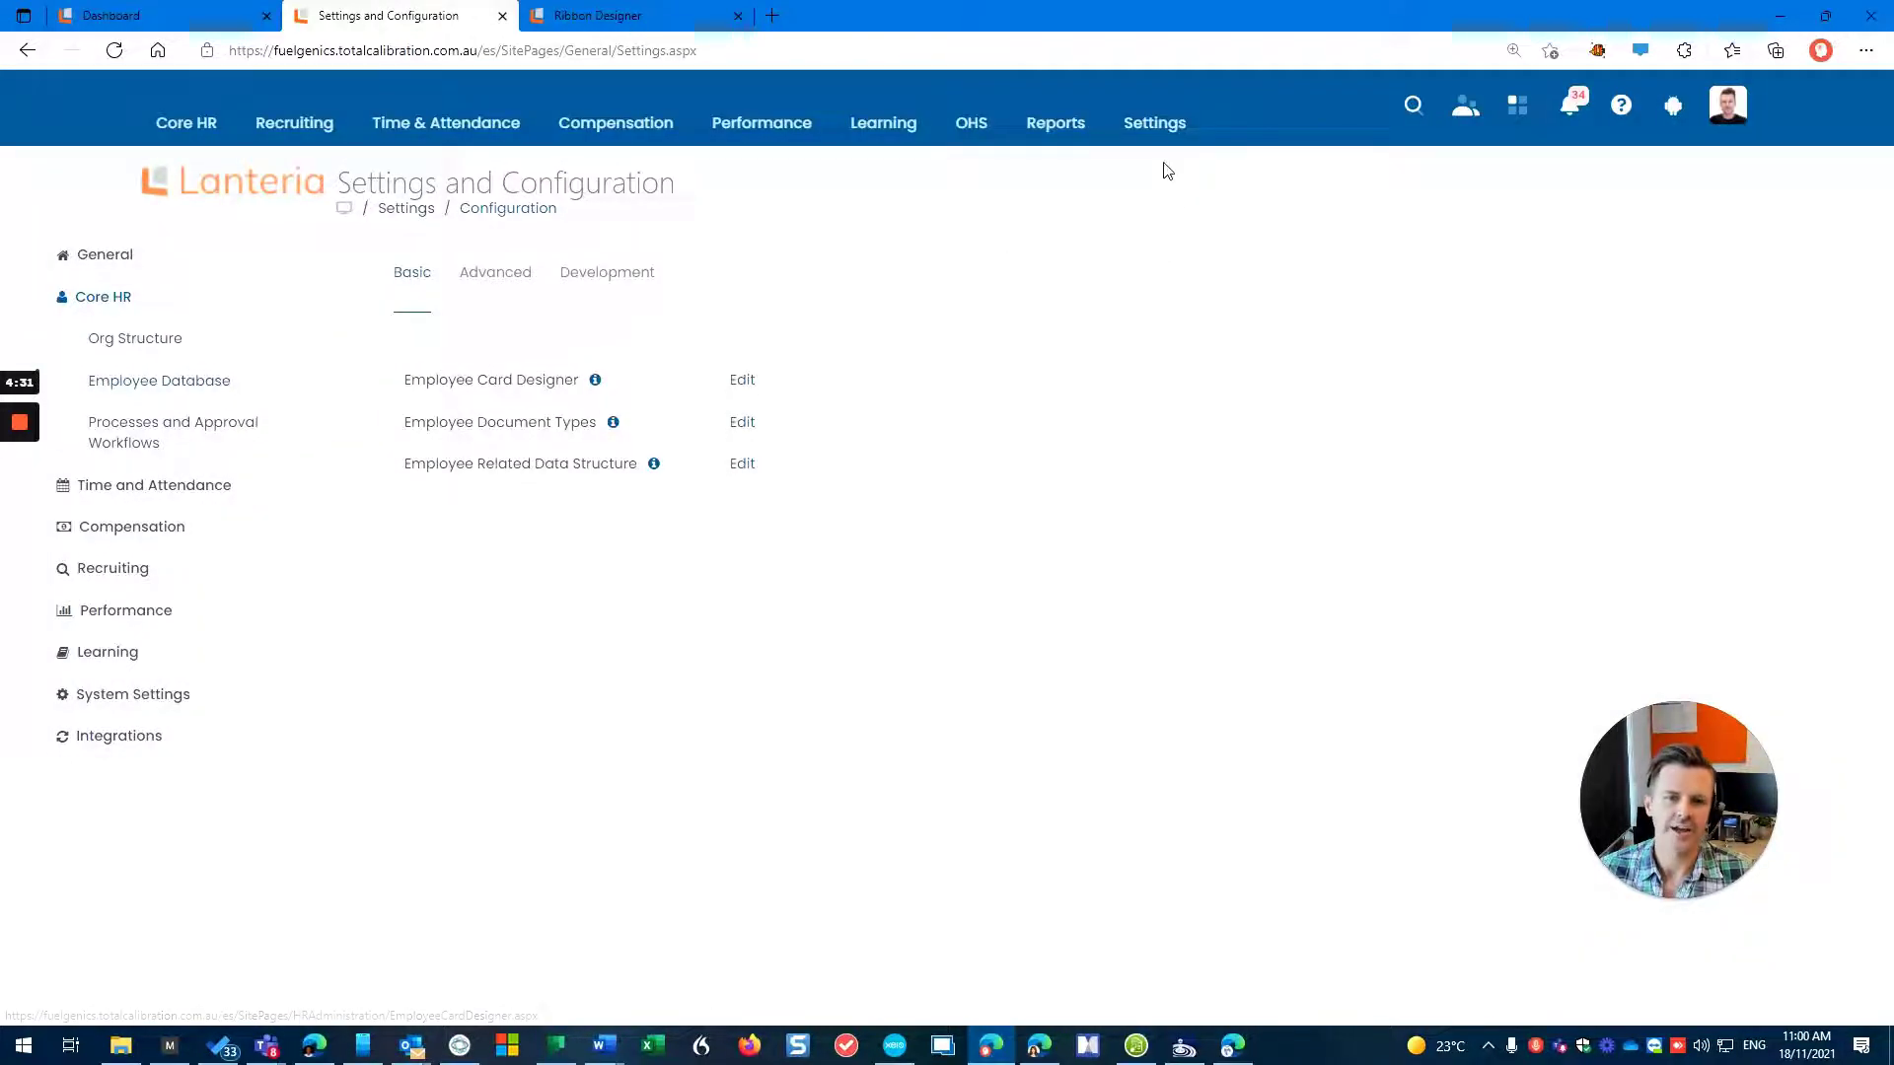
Open the Employee Card Designer from the User Interface settings and review the Employment Details and Personal Details sections
{"action": "mouse_move", "coordinate": [1152, 126]}
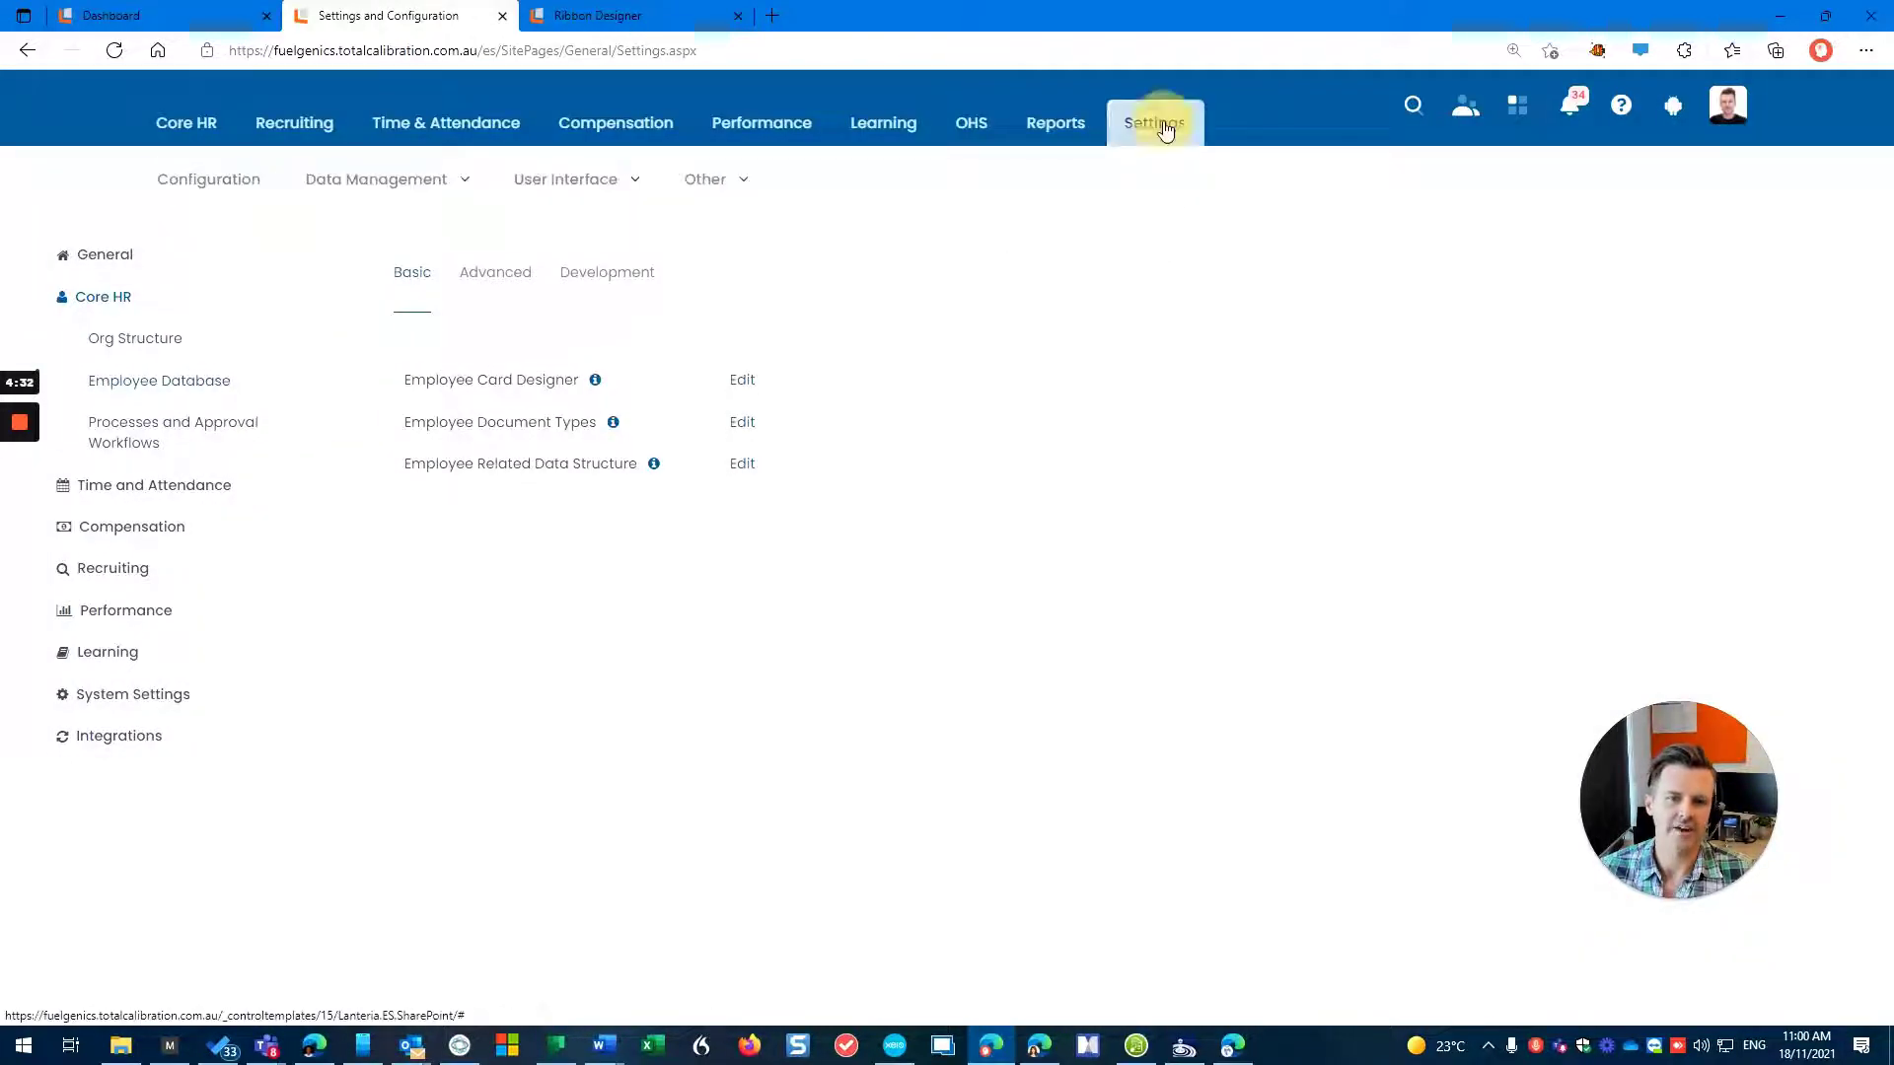
{"action": "left_click", "coordinate": [577, 188]}
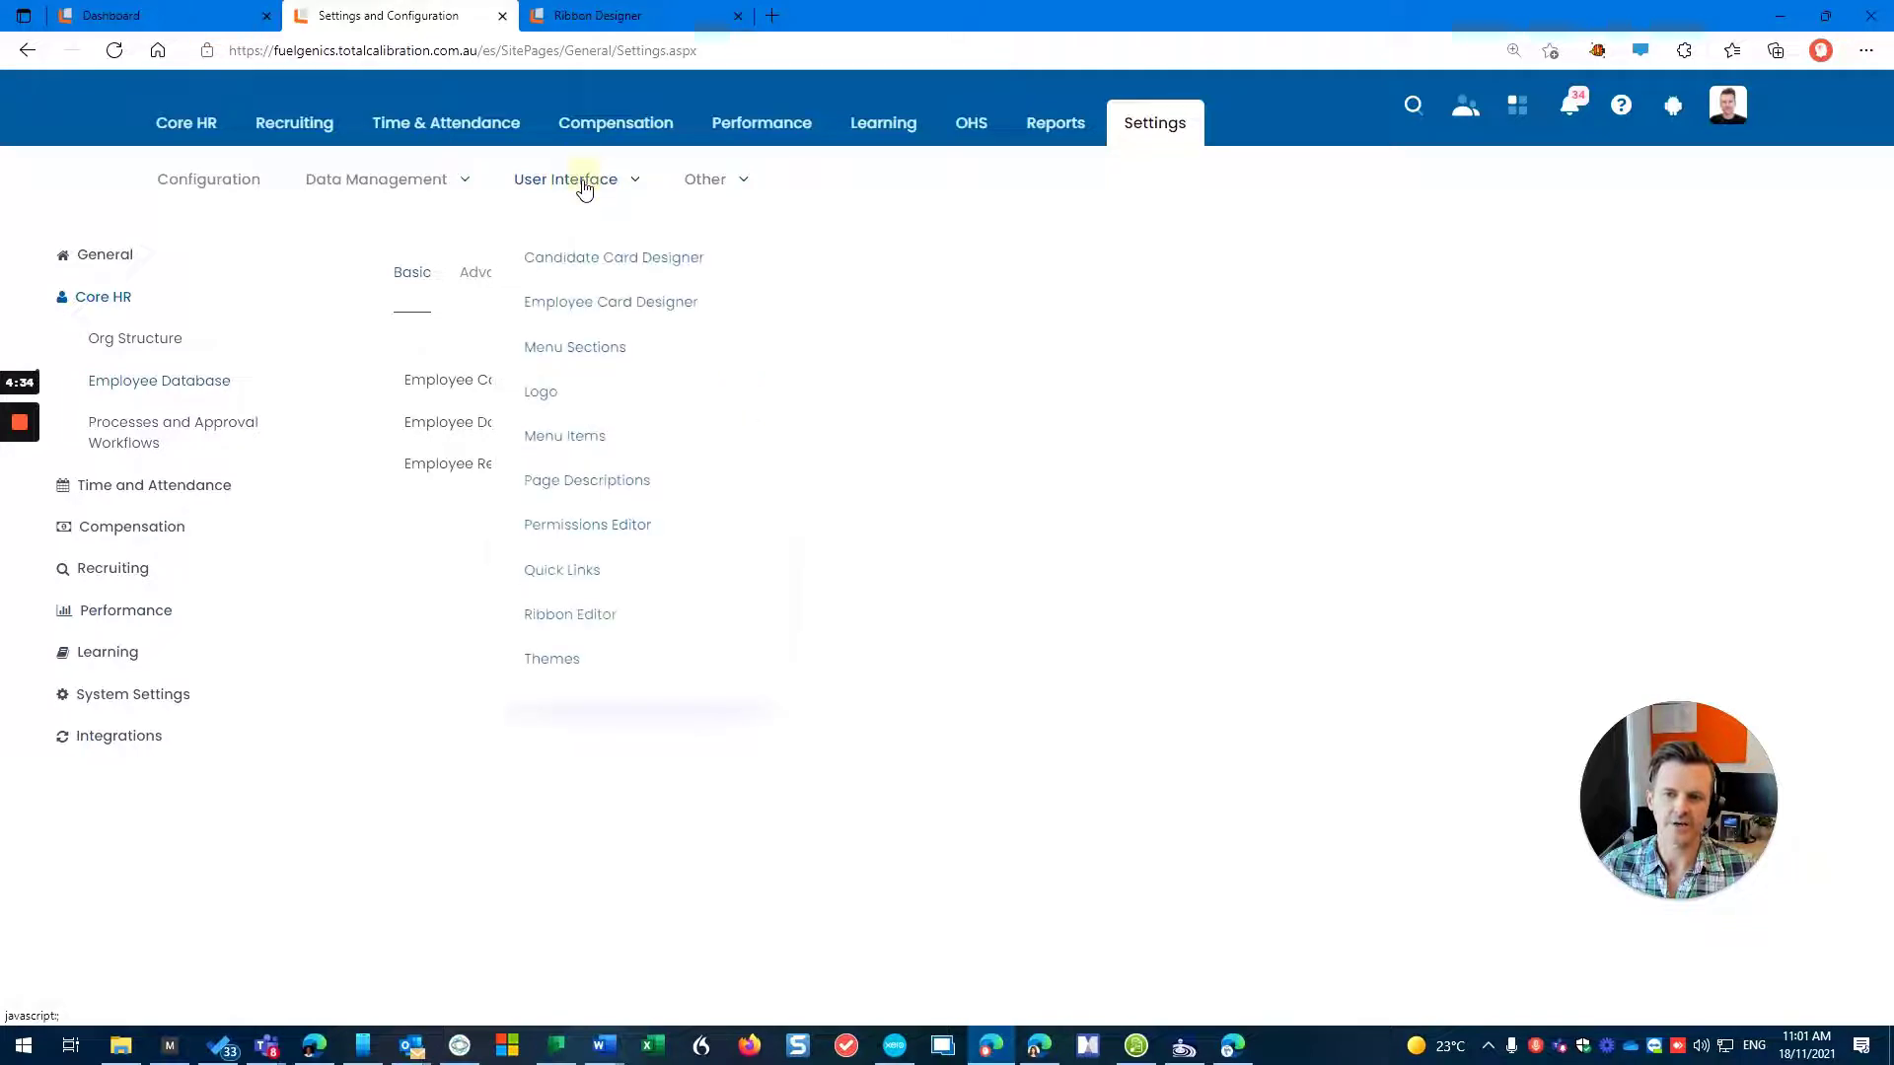
{"action": "left_click", "coordinate": [634, 306]}
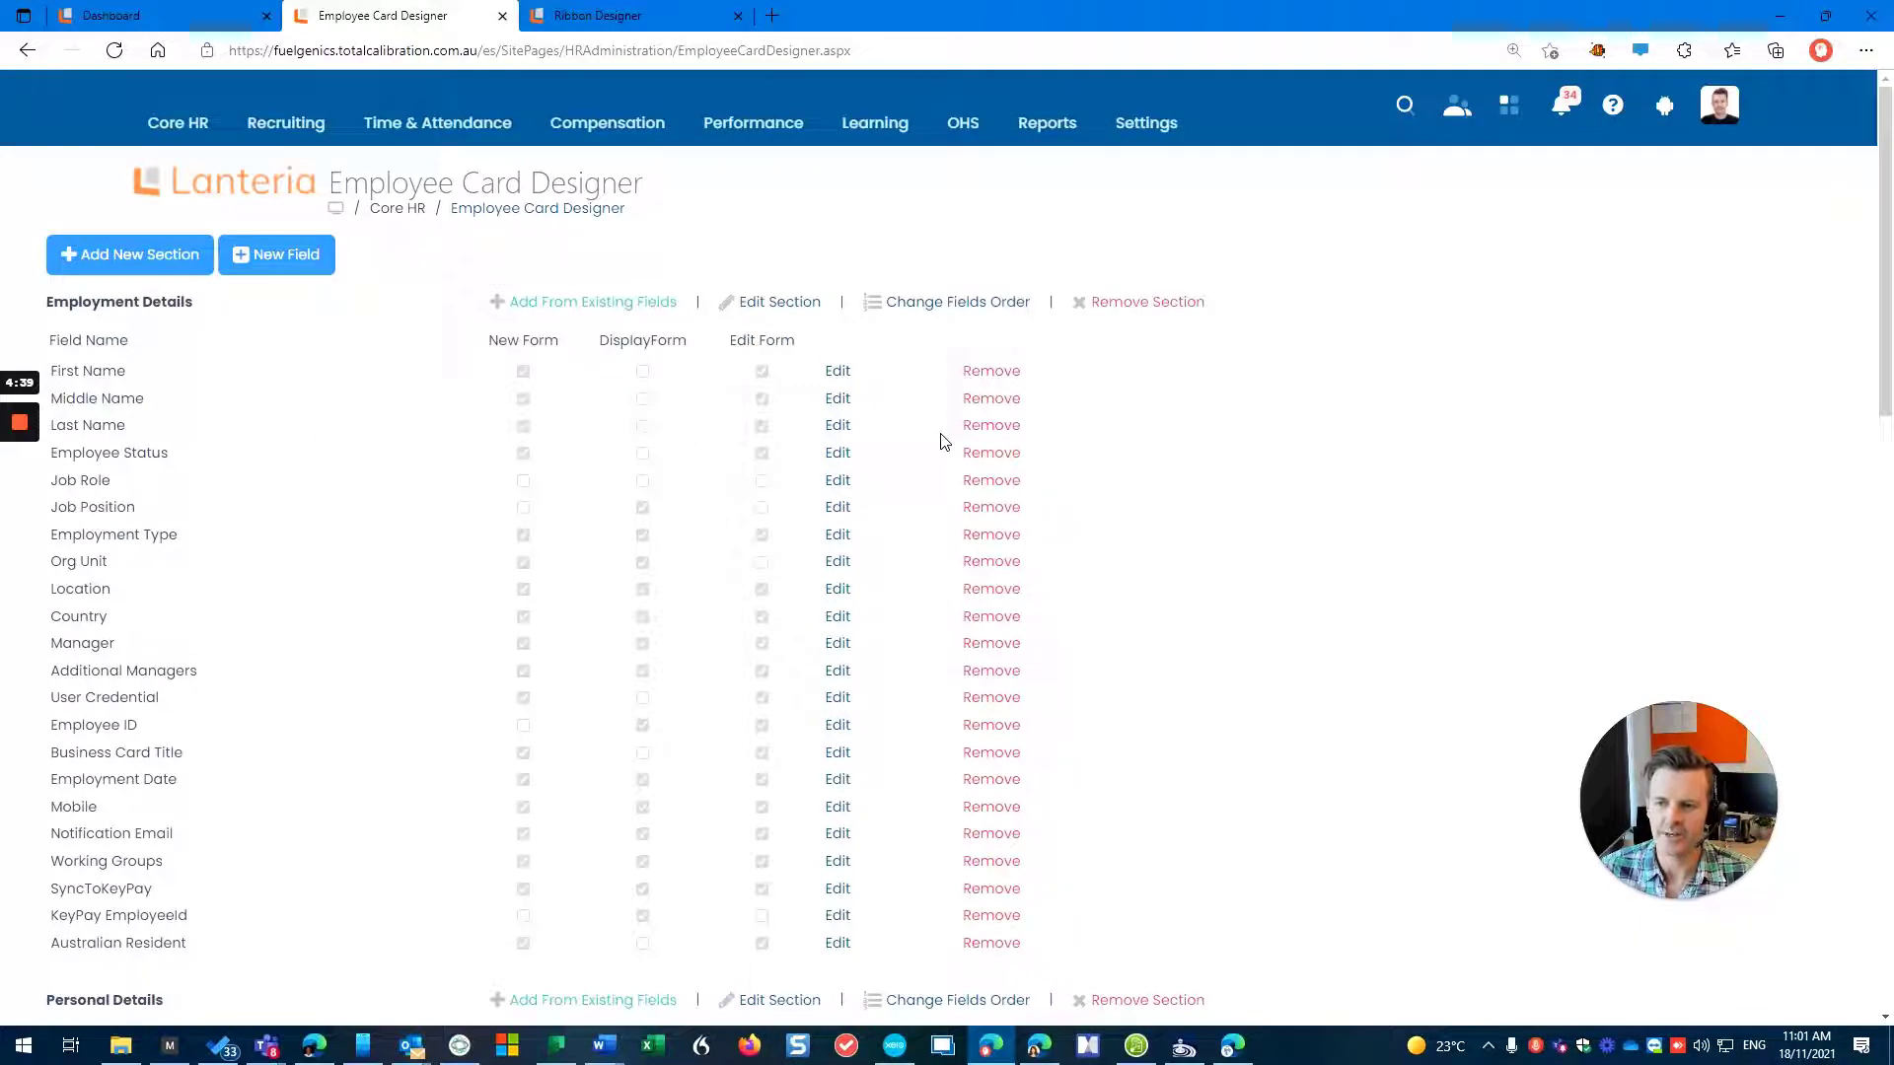
{"action": "left_click_drag", "start_coordinate": [207, 308], "coordinate": [22, 304]}
{"action": "left_click_drag", "start_coordinate": [165, 999], "coordinate": [46, 999]}
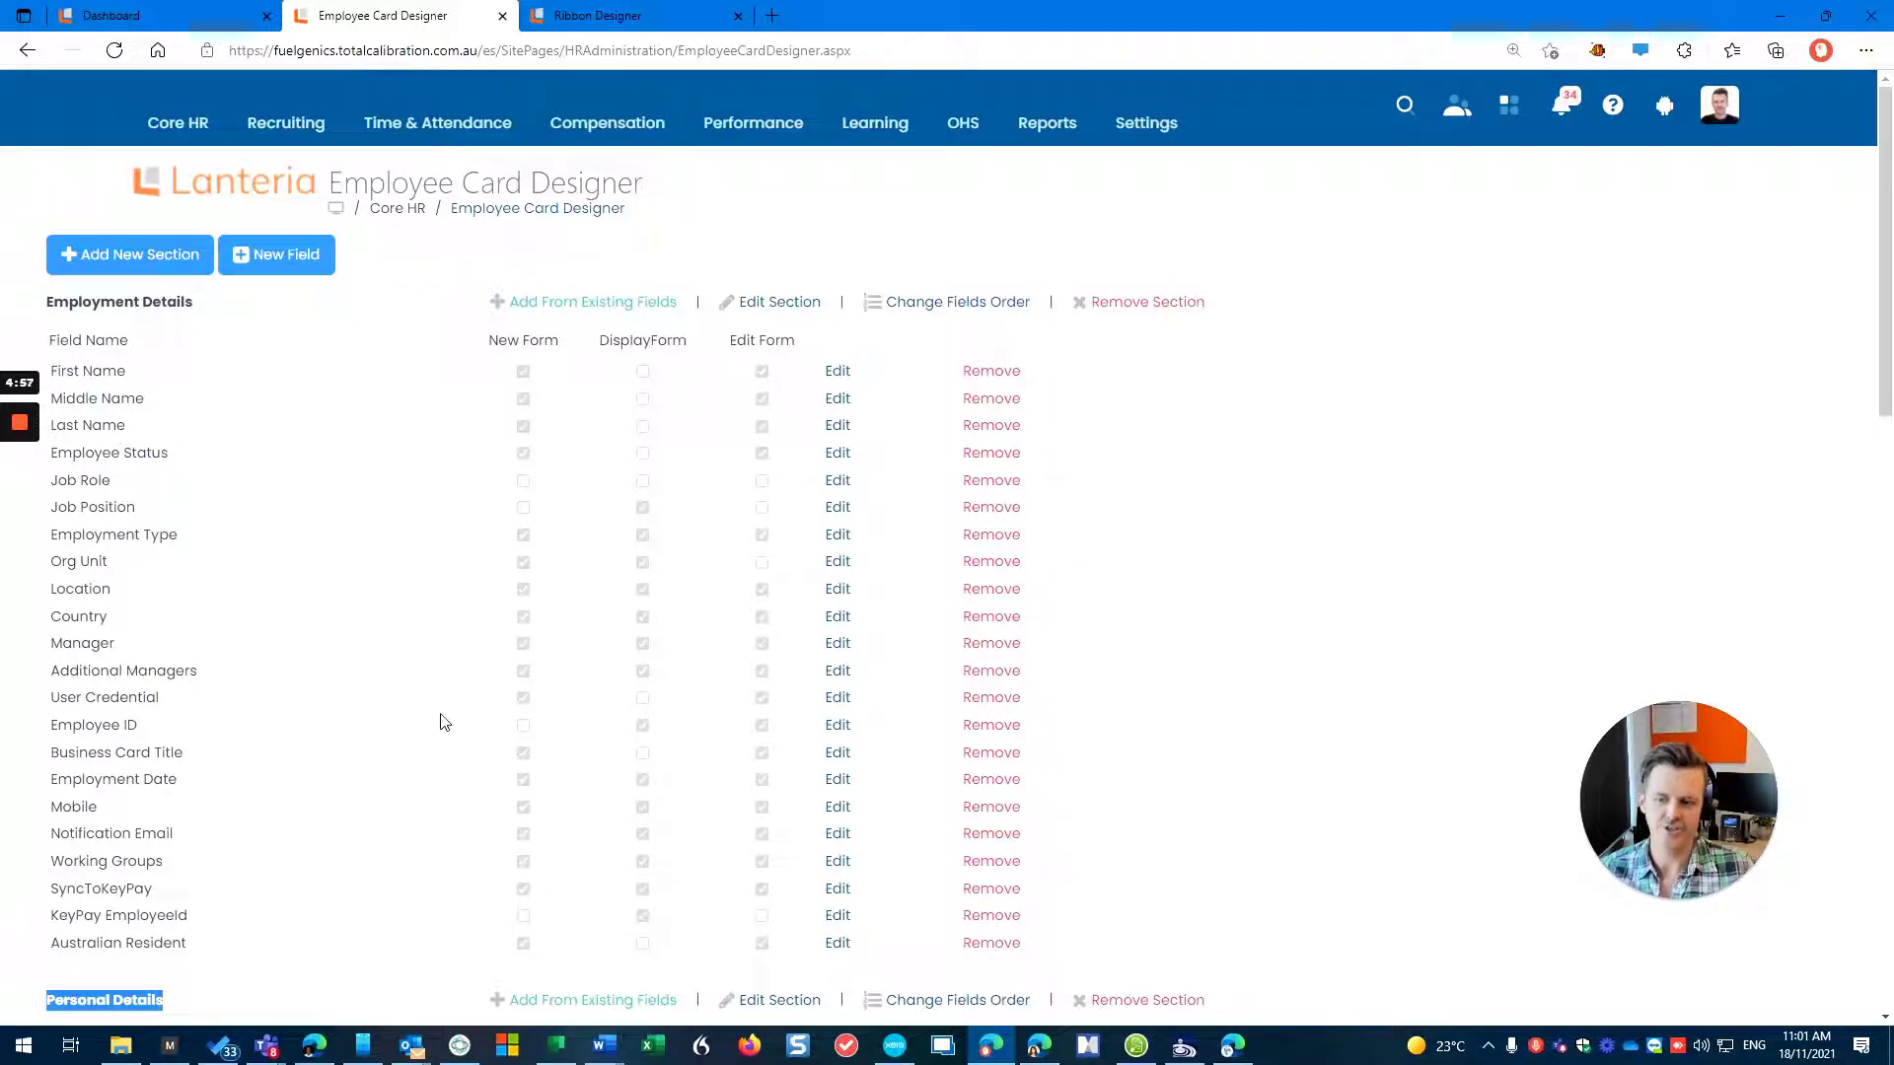
{"action": "scroll", "coordinate": [414, 735], "scroll_direction": "down", "scroll_amount": 3}
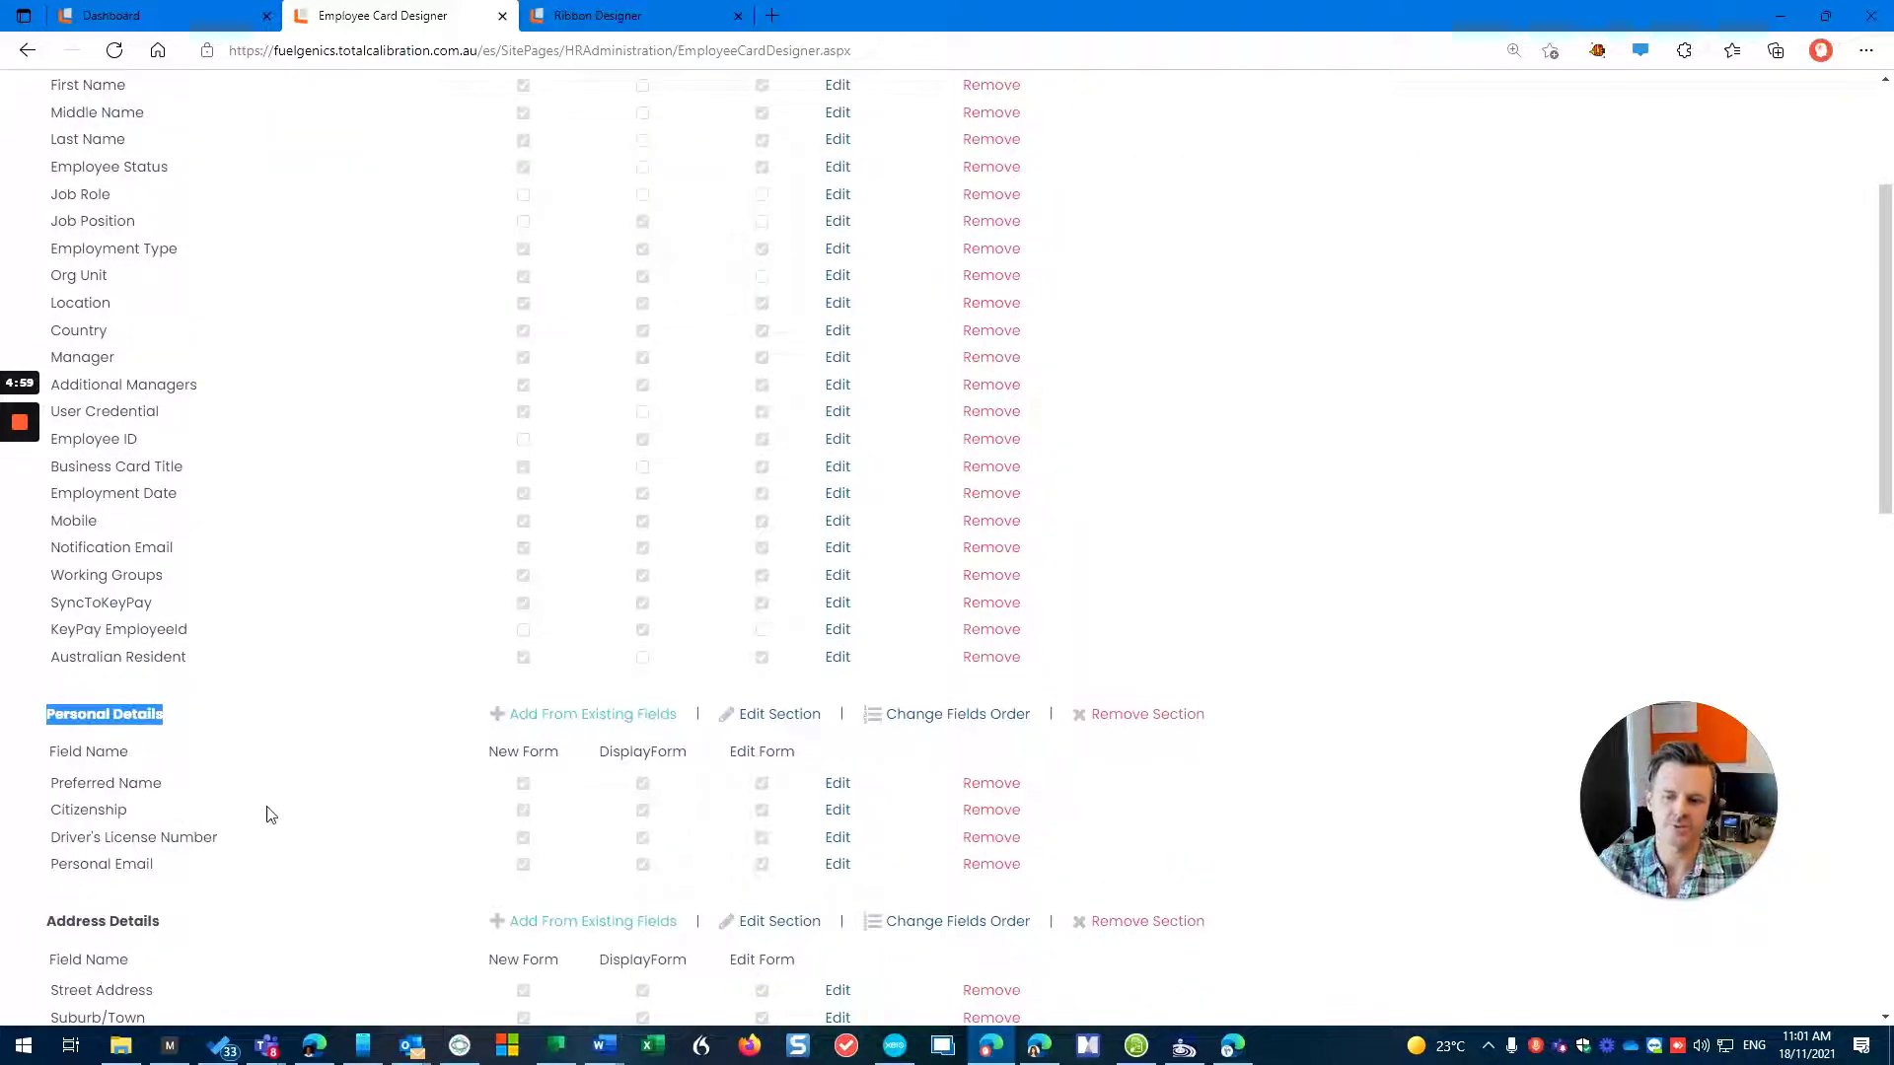
{"action": "left_click", "coordinate": [1195, 792]}
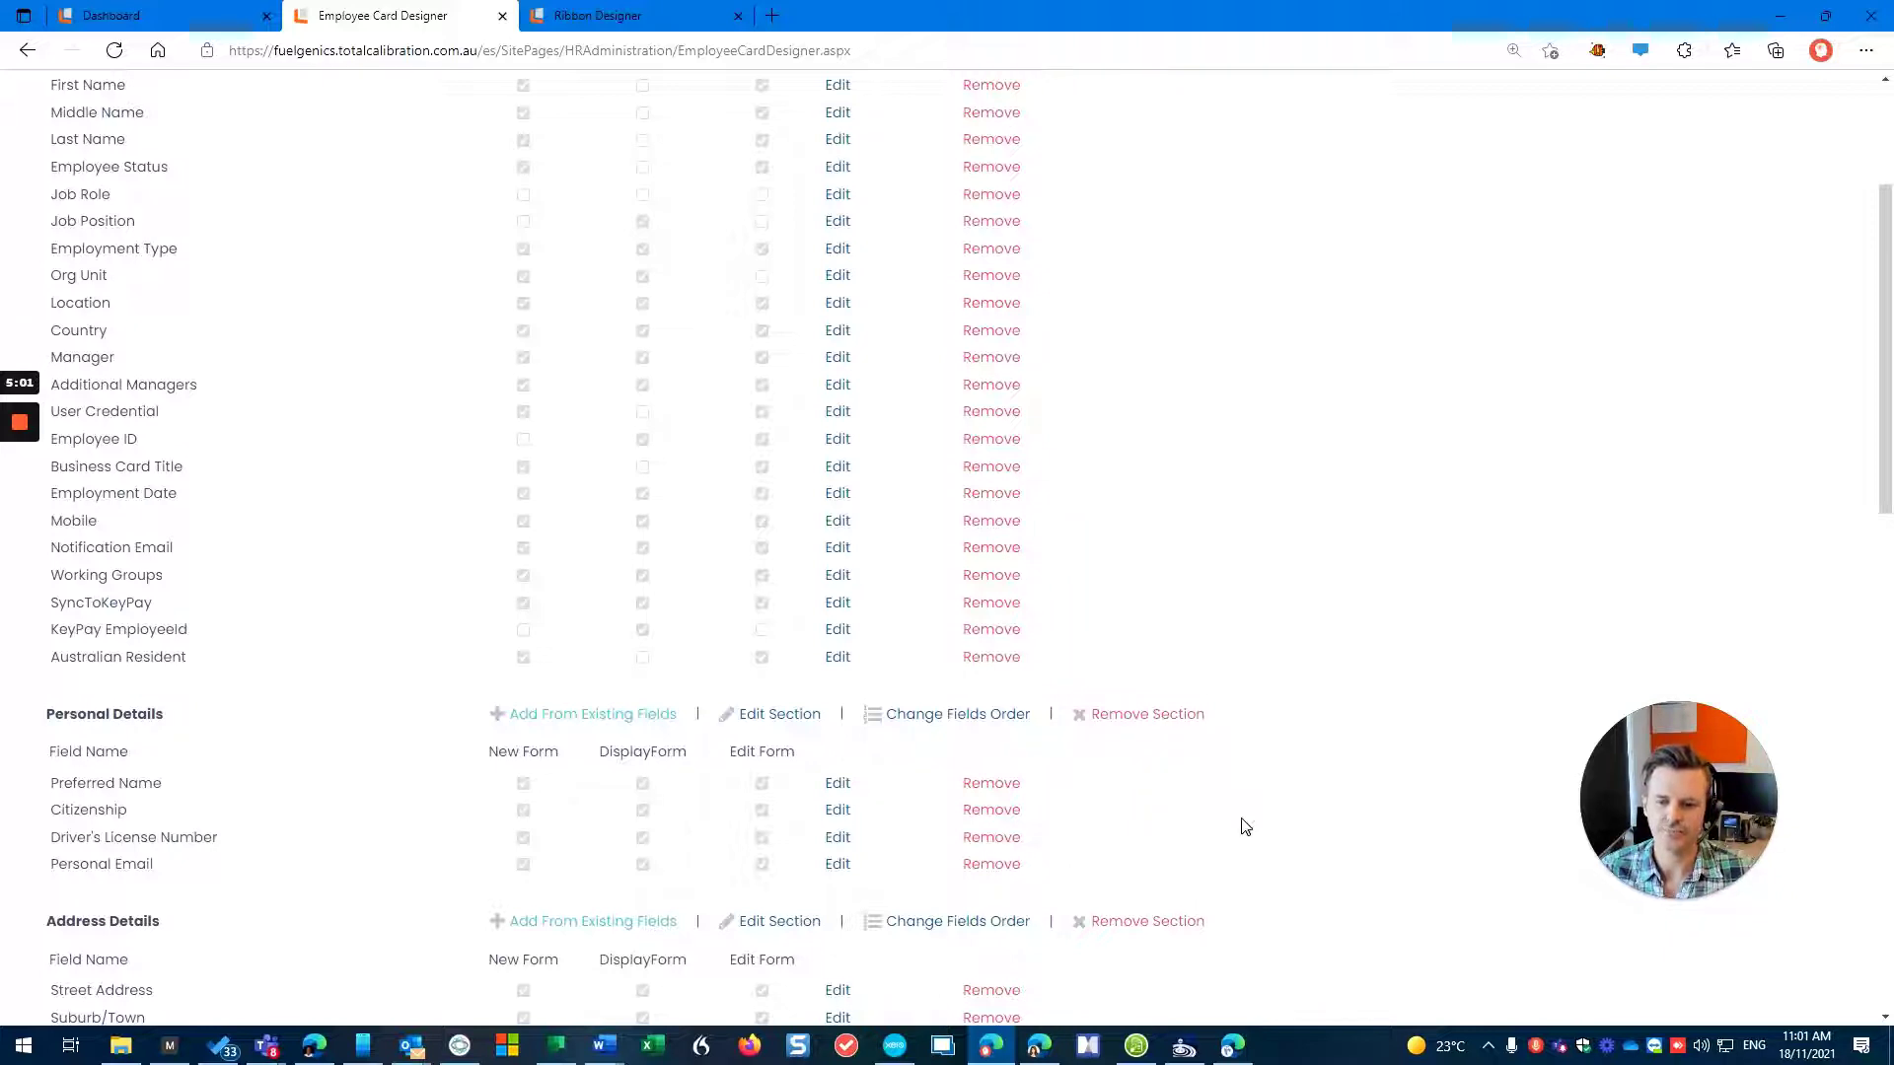
Edit the Personal Details section, remove ES Employee from its Edit Roles and save the section
{"action": "left_click", "coordinate": [797, 716]}
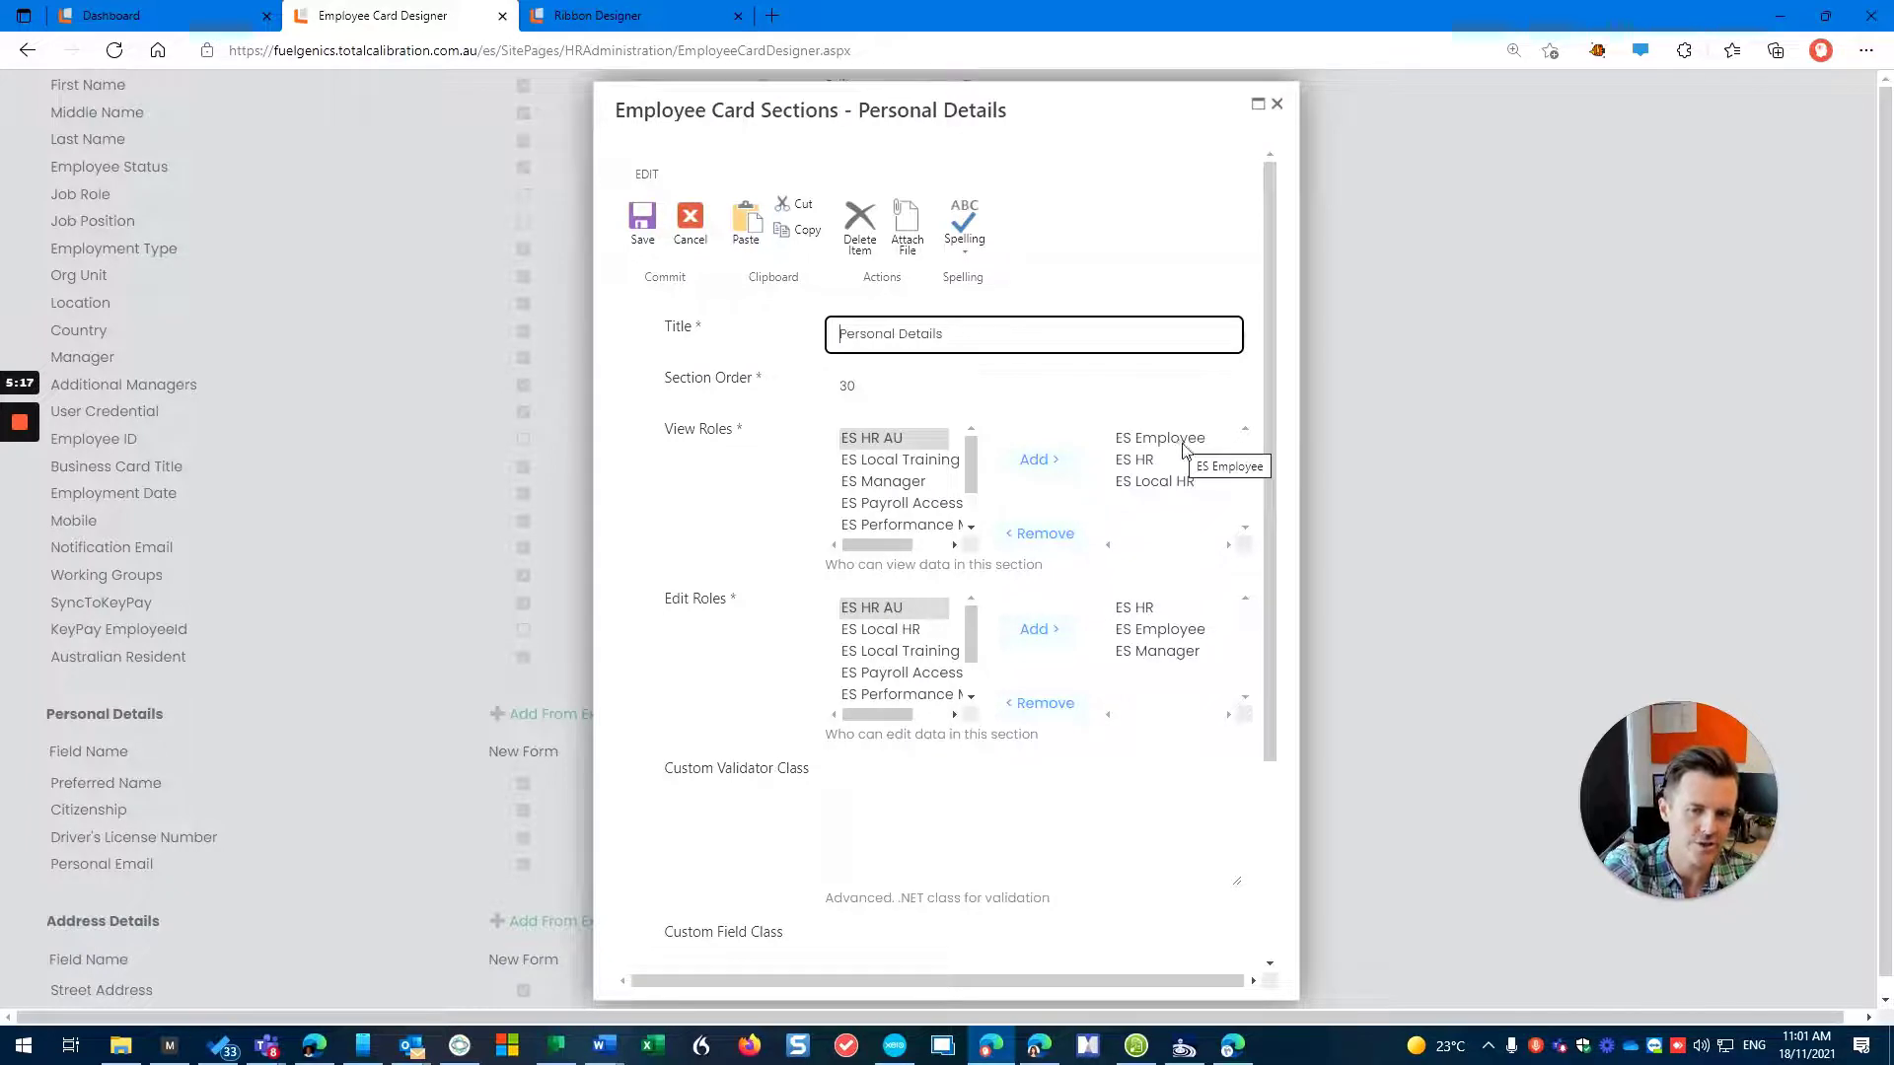
{"action": "left_click", "coordinate": [1174, 636]}
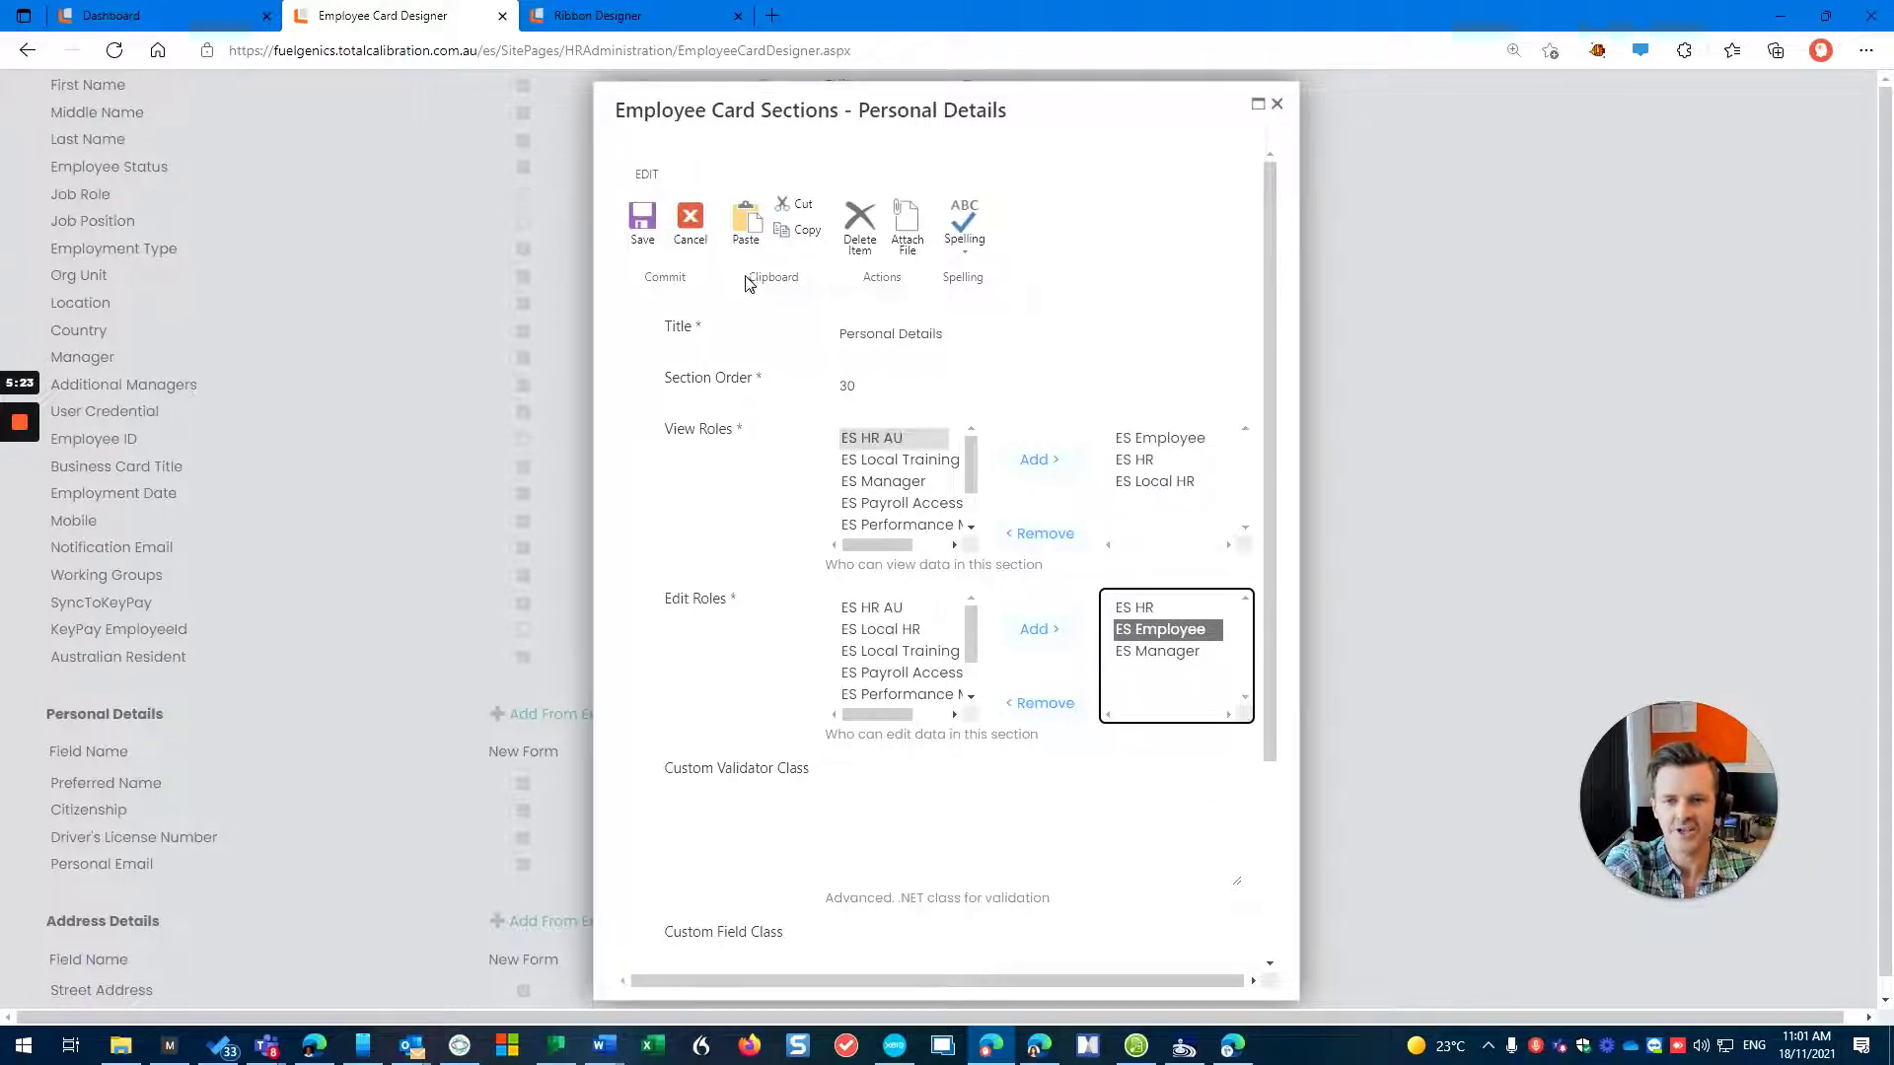
{"action": "left_click", "coordinate": [1036, 703]}
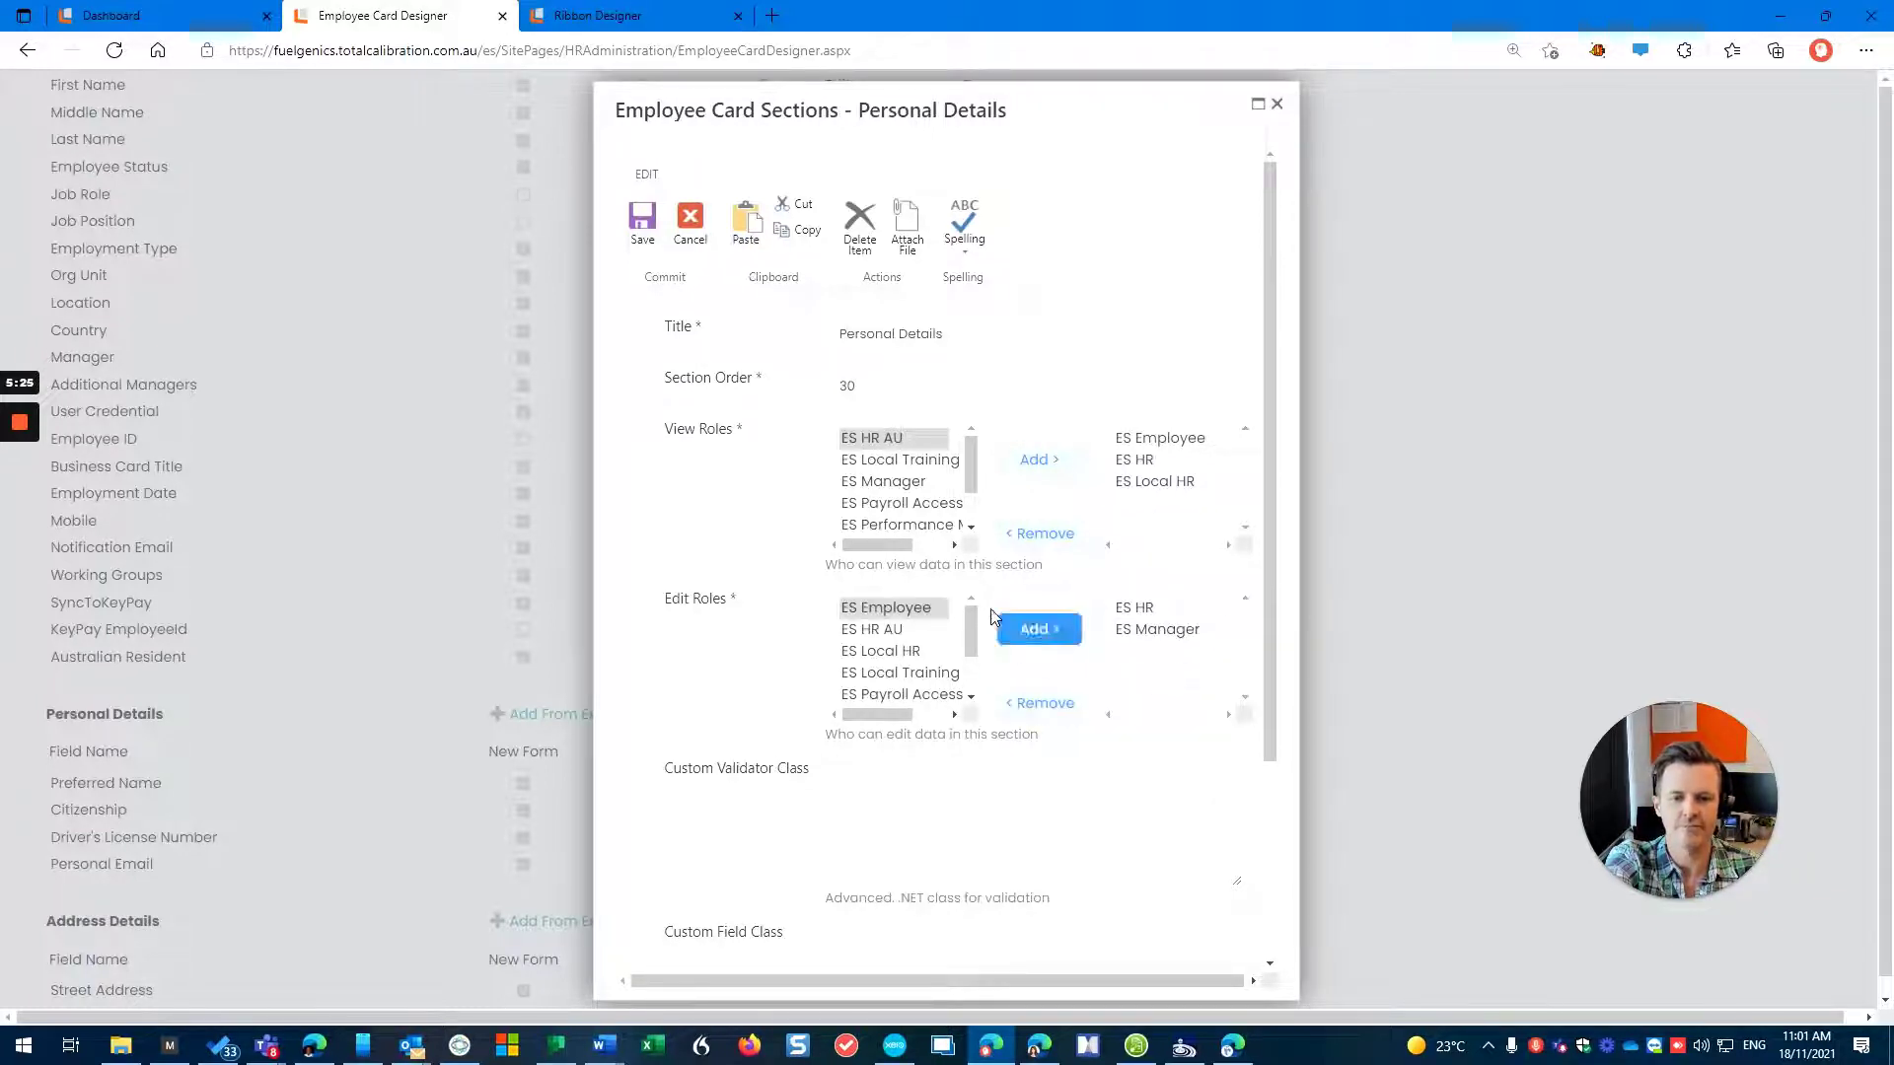
{"action": "left_click", "coordinate": [654, 244]}
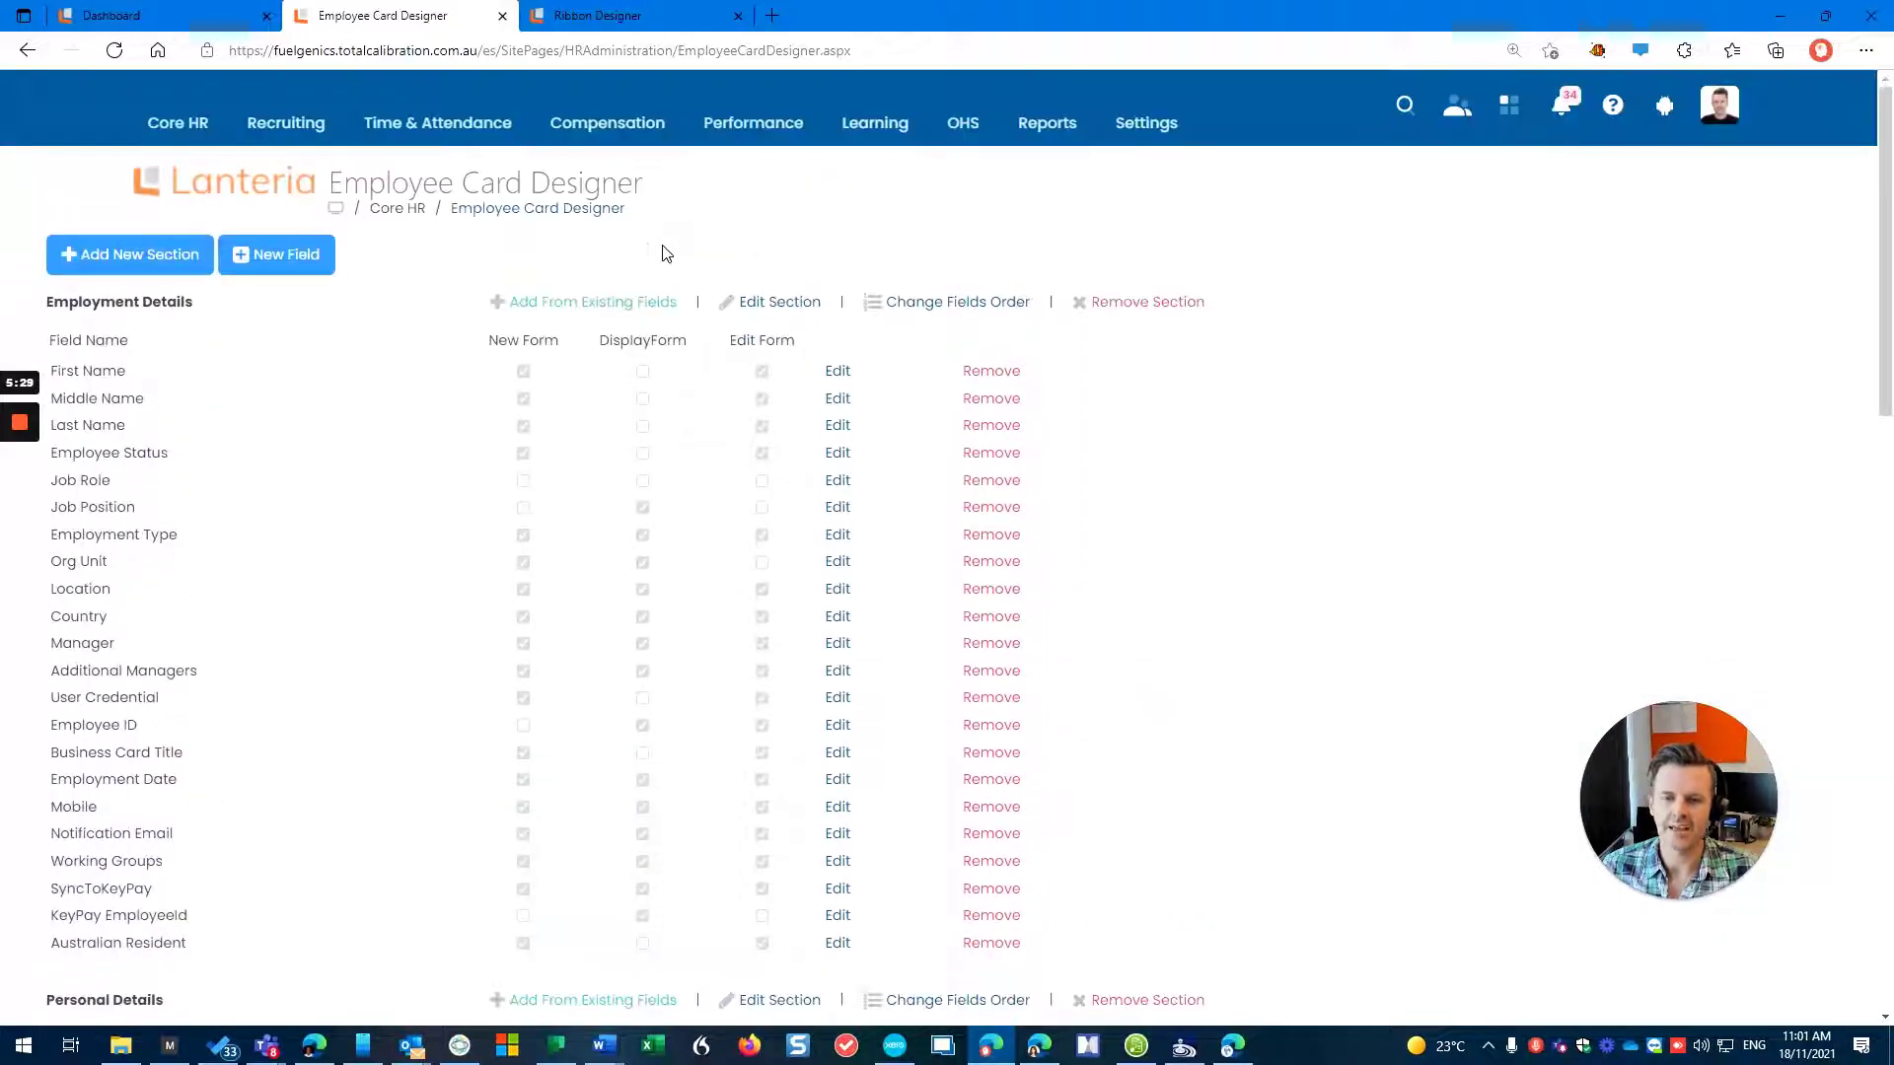
Switch to the employee's window, open the profile's edit form, check which sections are editable and cancel
{"action": "key", "text": "alt+Tab"}
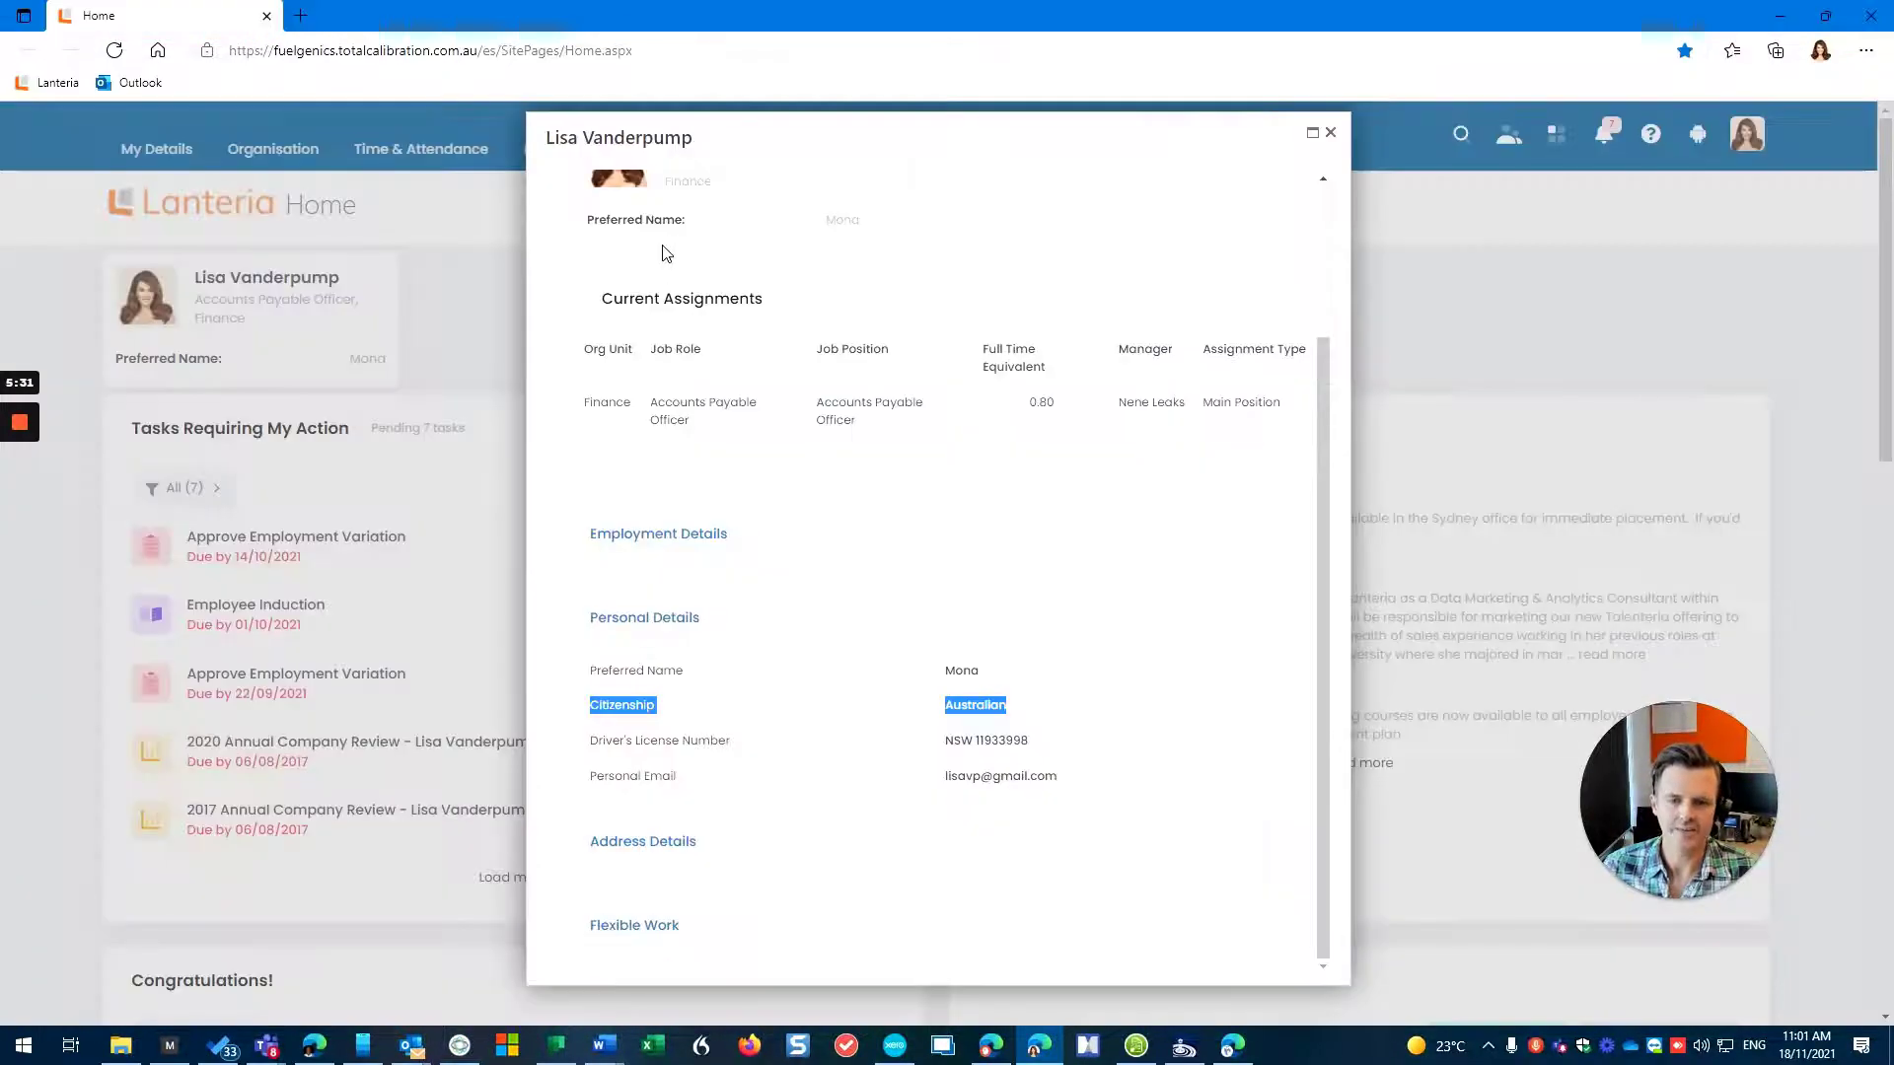
{"action": "scroll", "coordinate": [937, 572], "scroll_direction": "up", "scroll_amount": 3}
{"action": "left_click", "coordinate": [572, 242]}
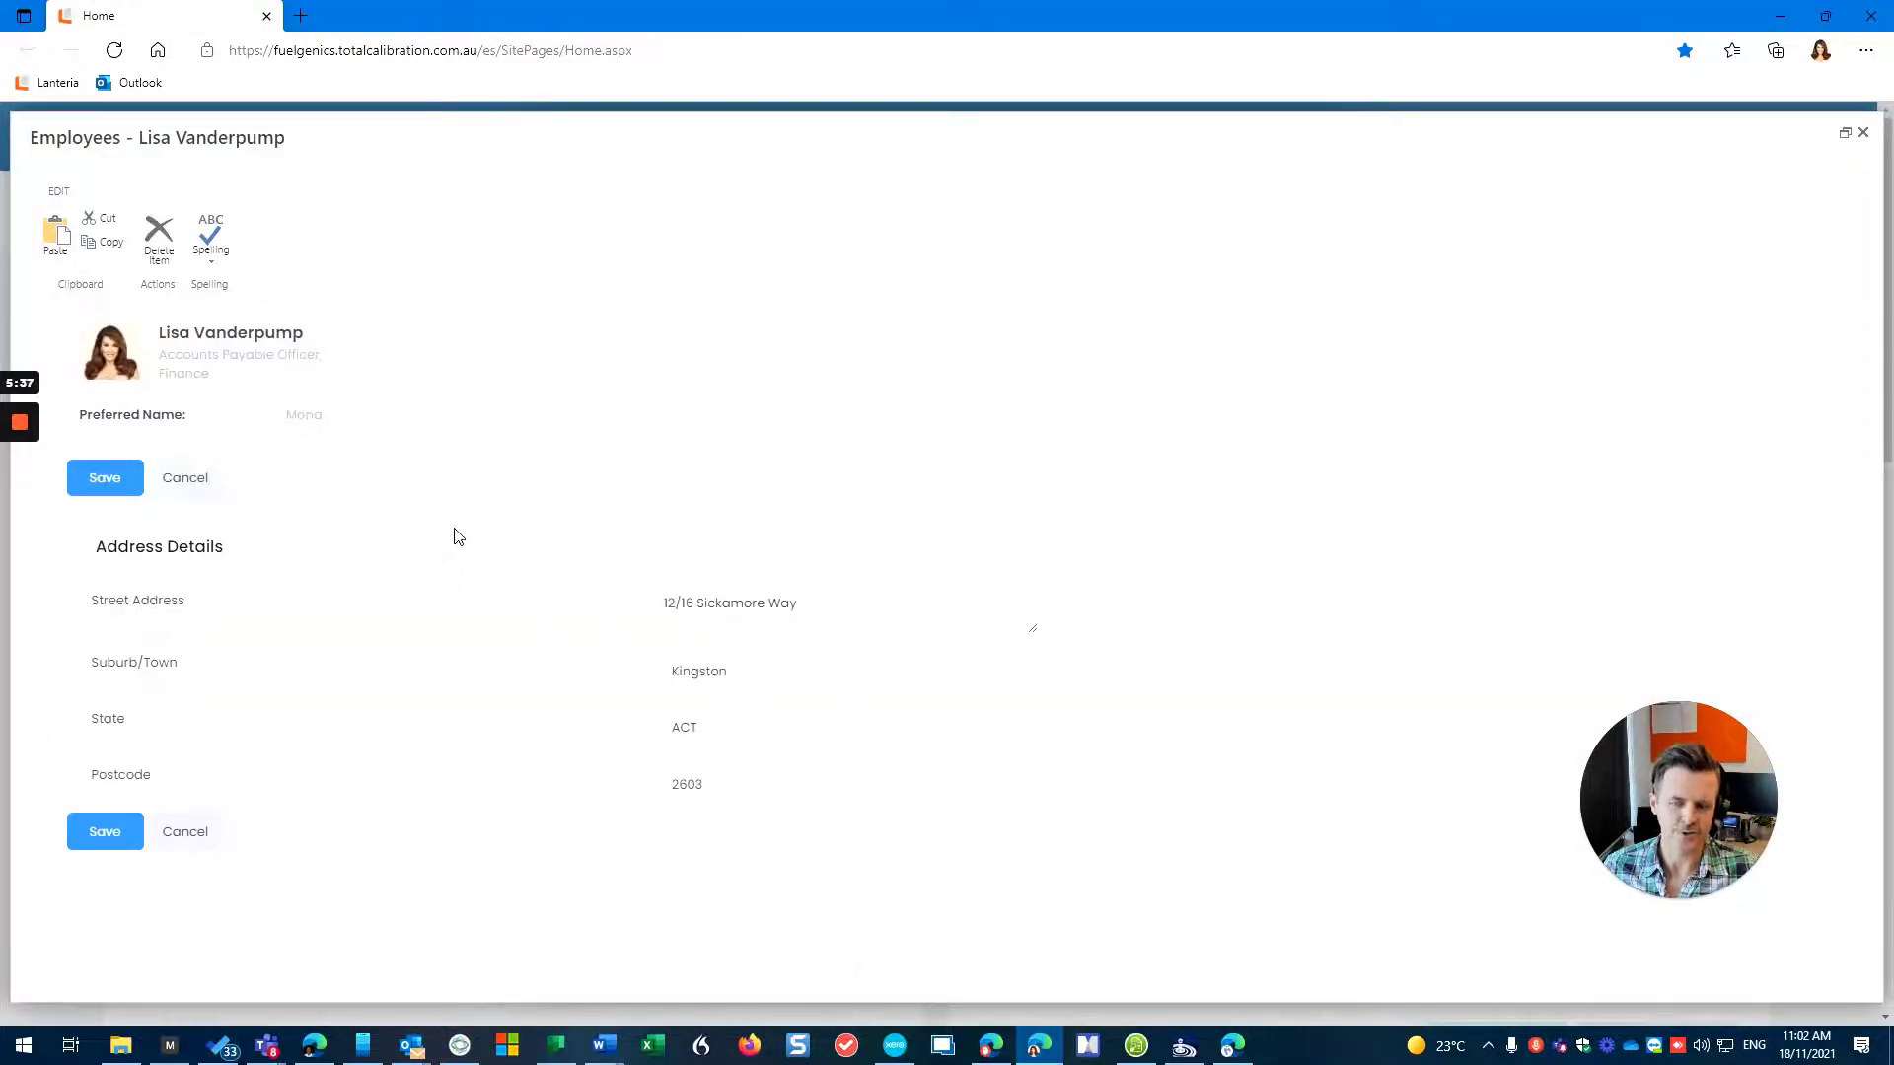
{"action": "left_click", "coordinate": [202, 832]}
Return to the Employee Card Designer, add ES Employee to the Personal Details section's Edit Roles and save the section
{"action": "key", "text": "alt+Tab"}
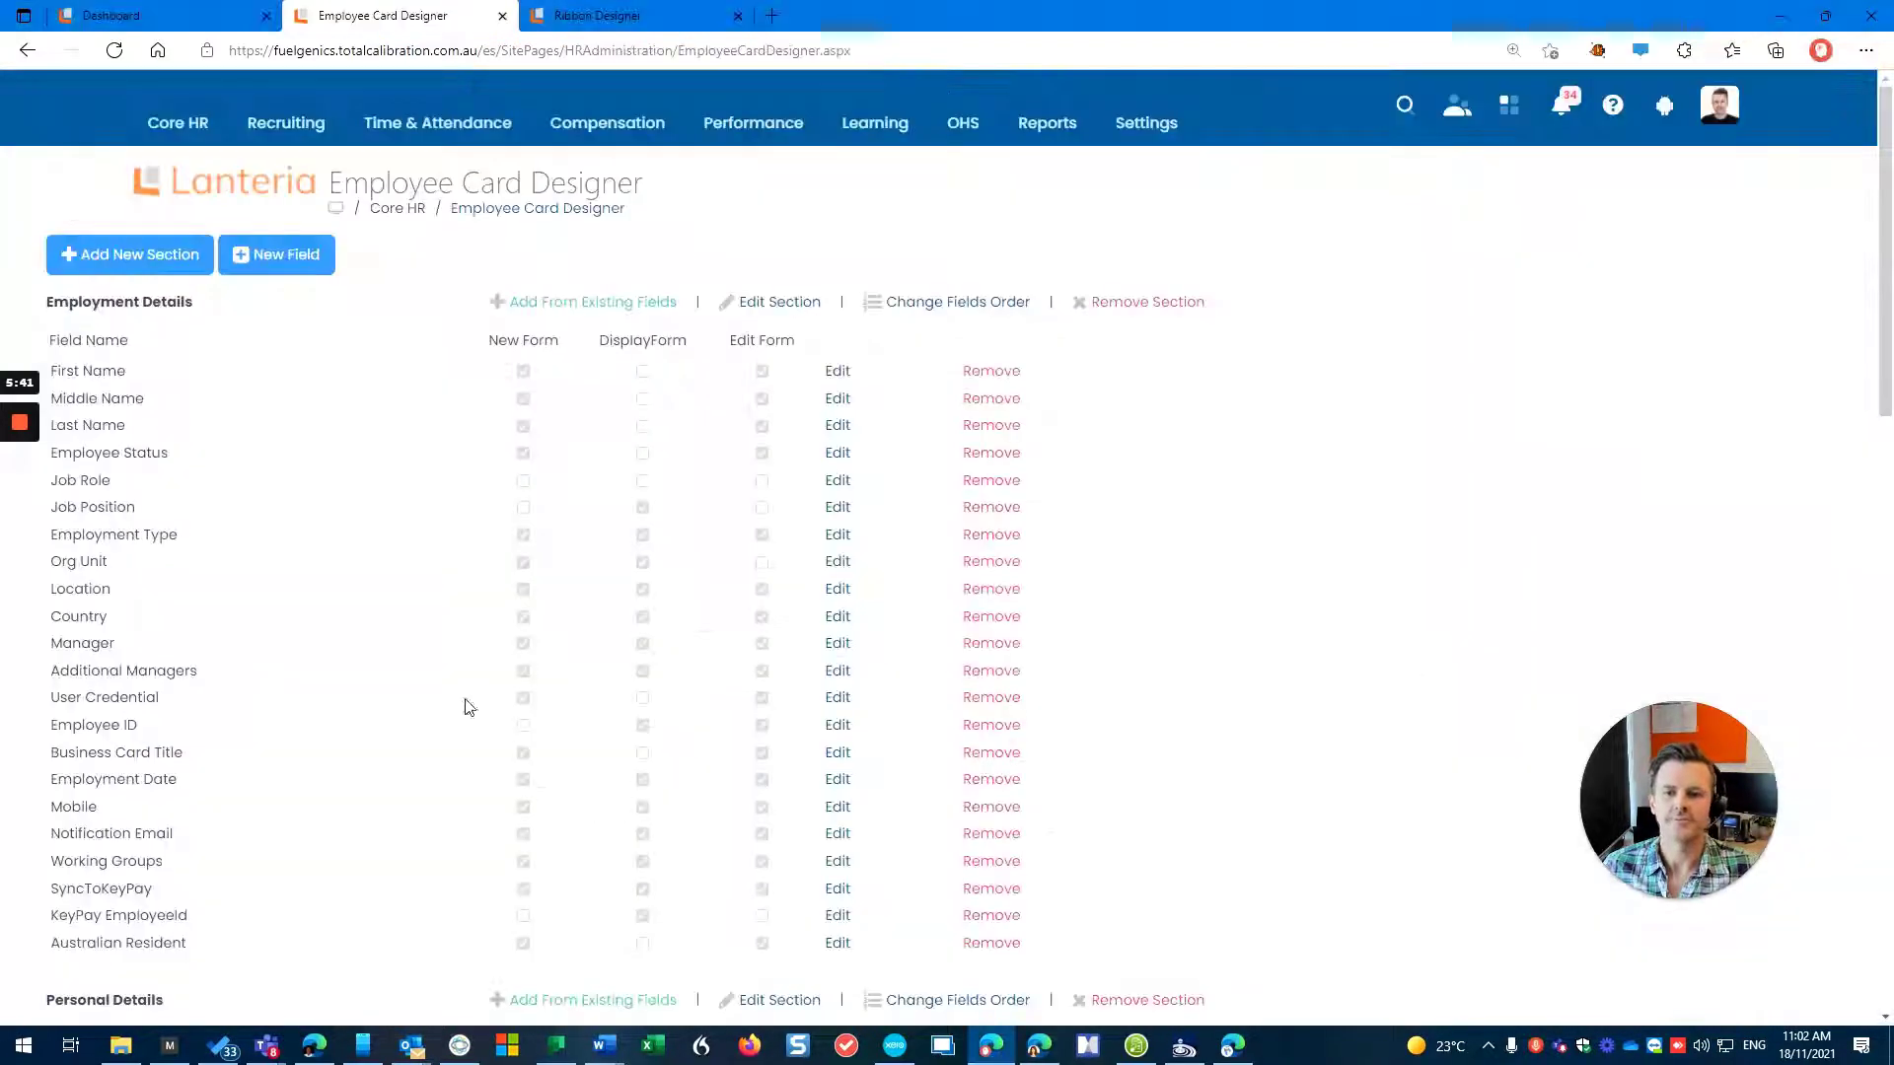
{"action": "scroll", "coordinate": [676, 710], "scroll_direction": "down", "scroll_amount": 4}
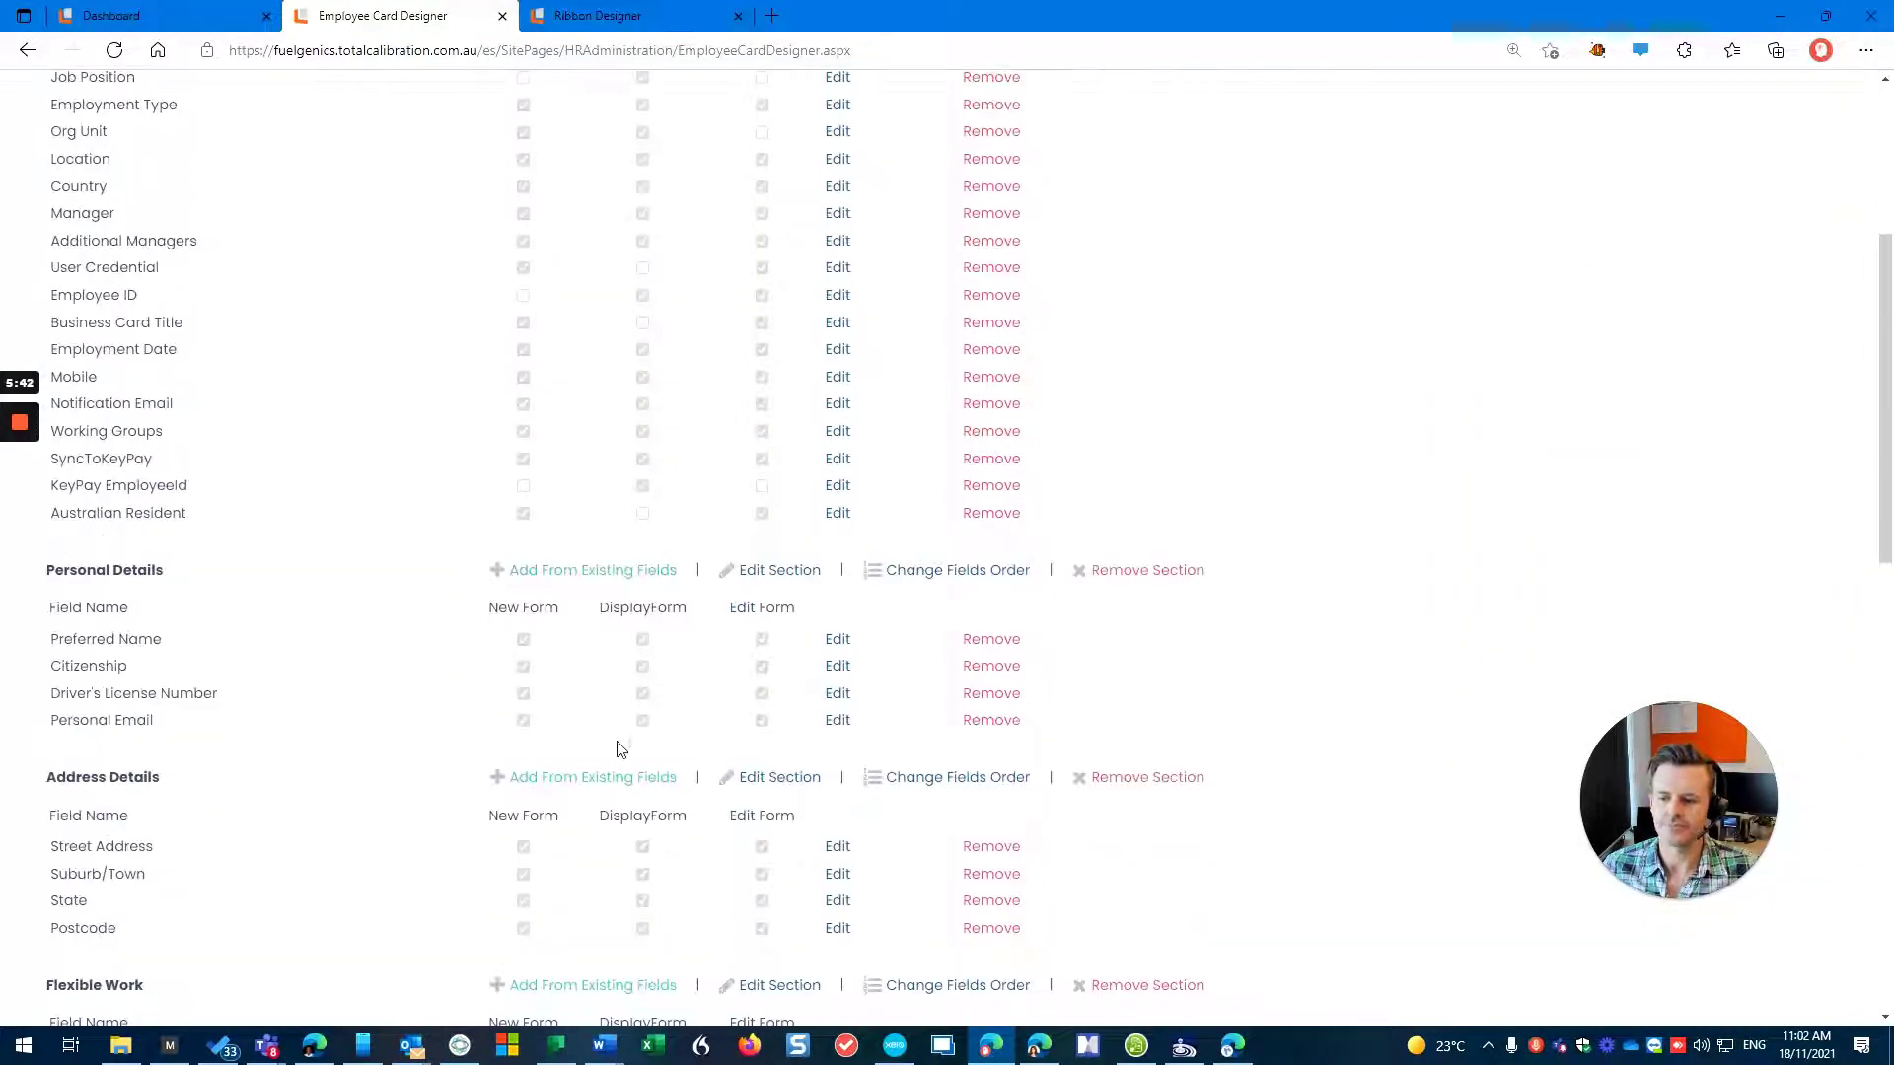
{"action": "left_click", "coordinate": [781, 570]}
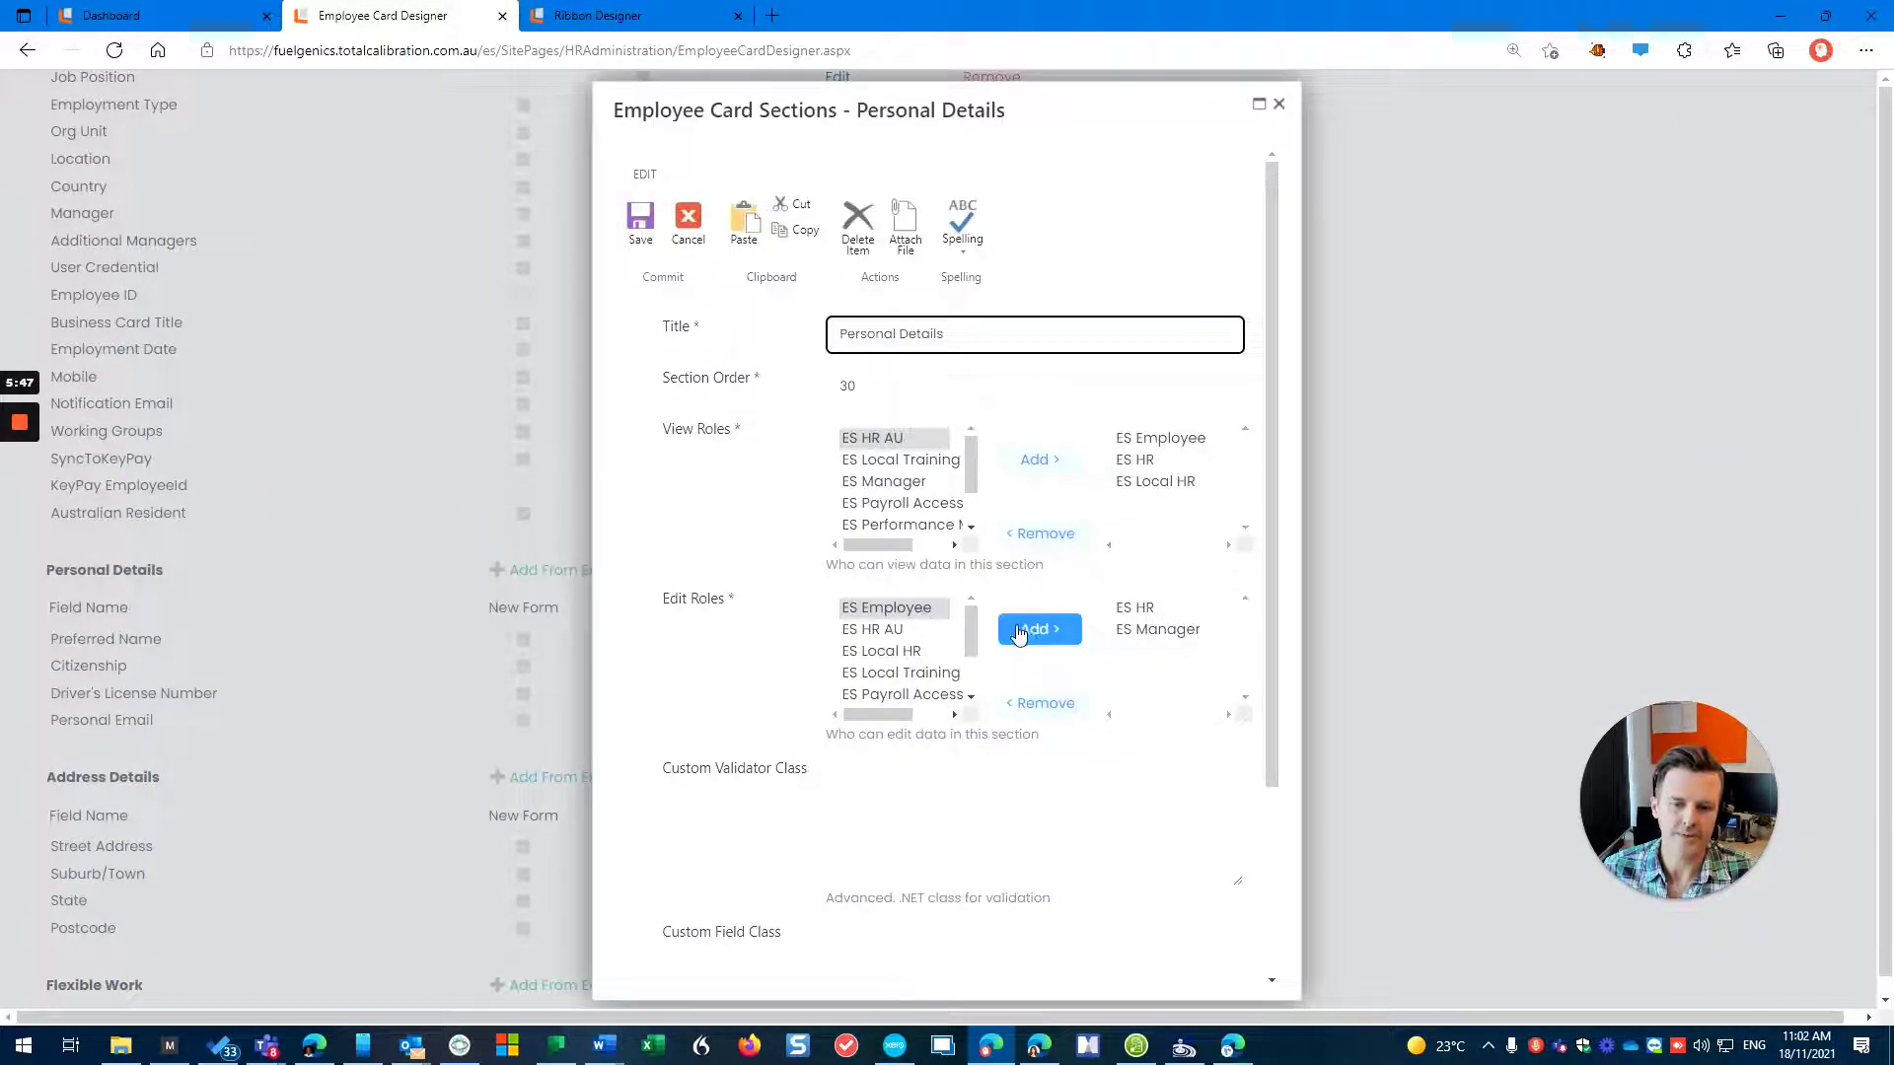
{"action": "left_click_drag", "start_coordinate": [699, 600], "coordinate": [653, 600]}
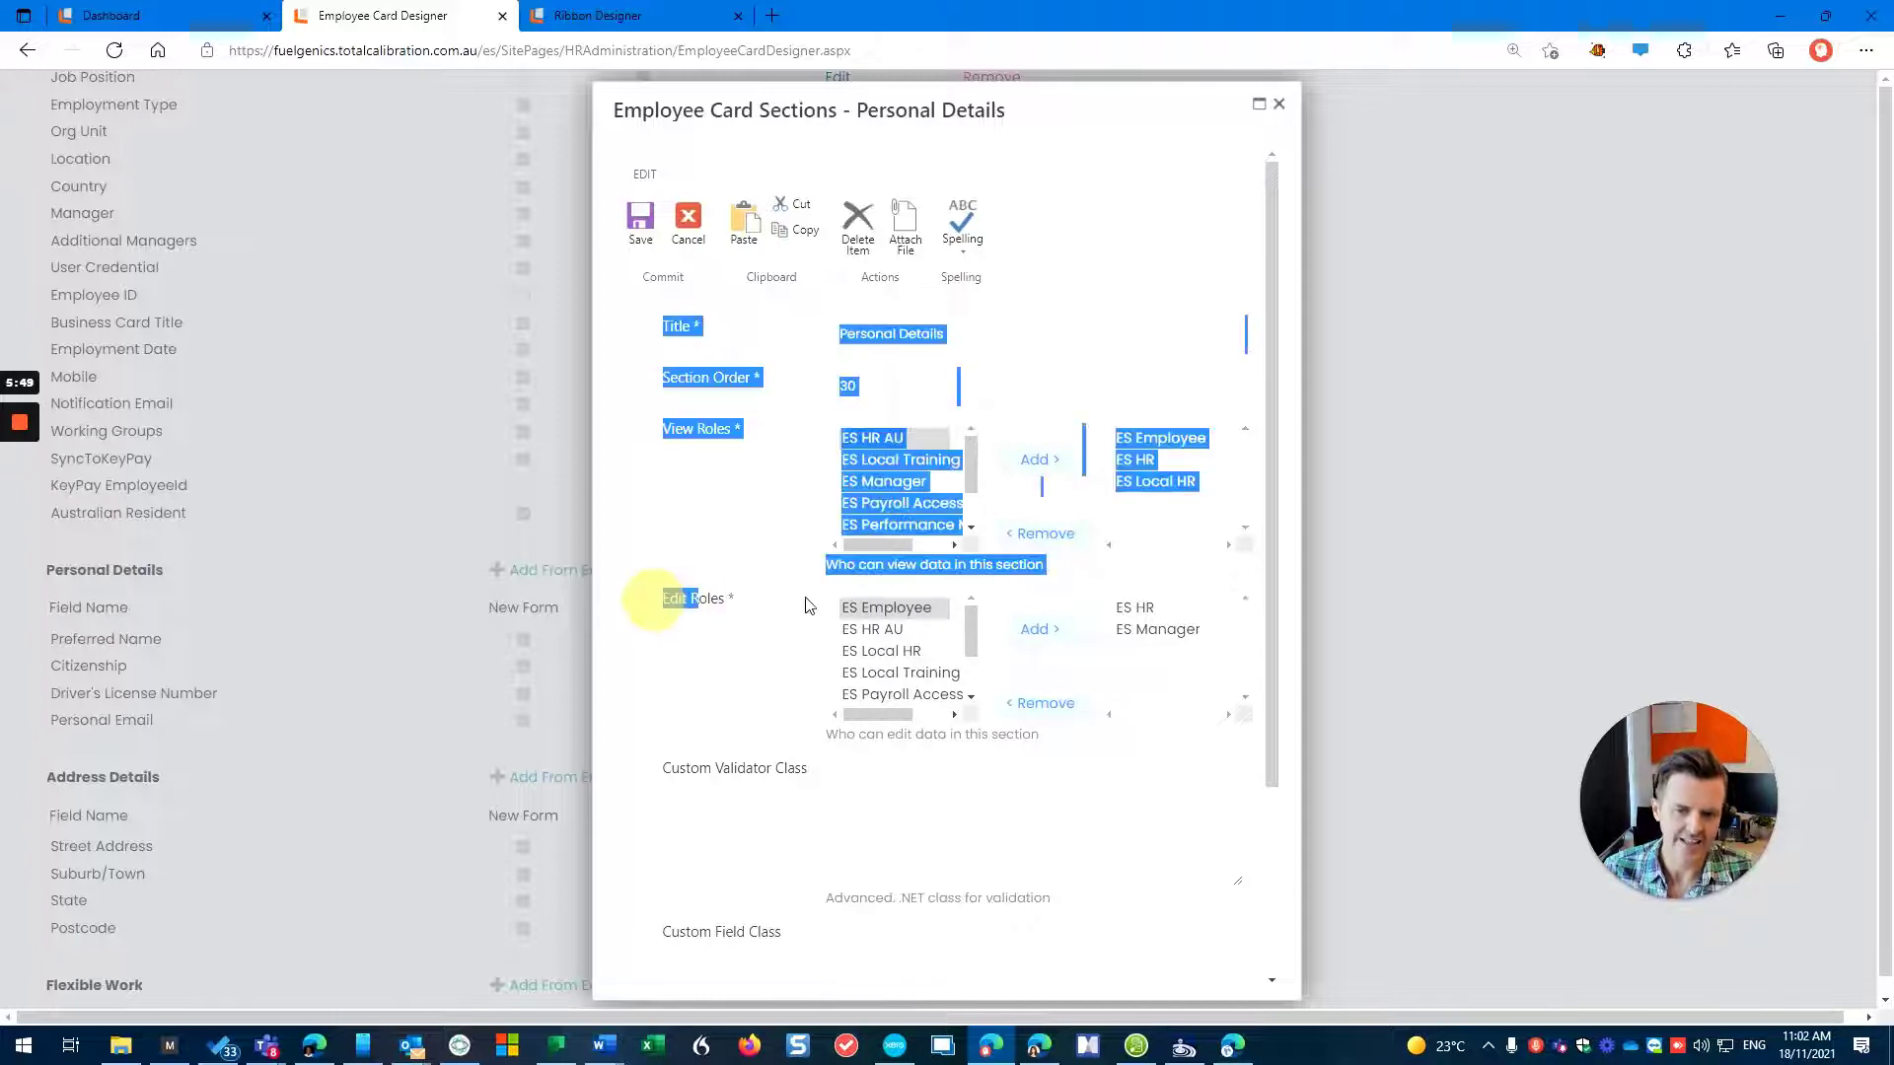
{"action": "left_click", "coordinate": [886, 607]}
{"action": "left_click", "coordinate": [1039, 629]}
{"action": "scroll", "coordinate": [1085, 767], "scroll_direction": "down", "scroll_amount": 3}
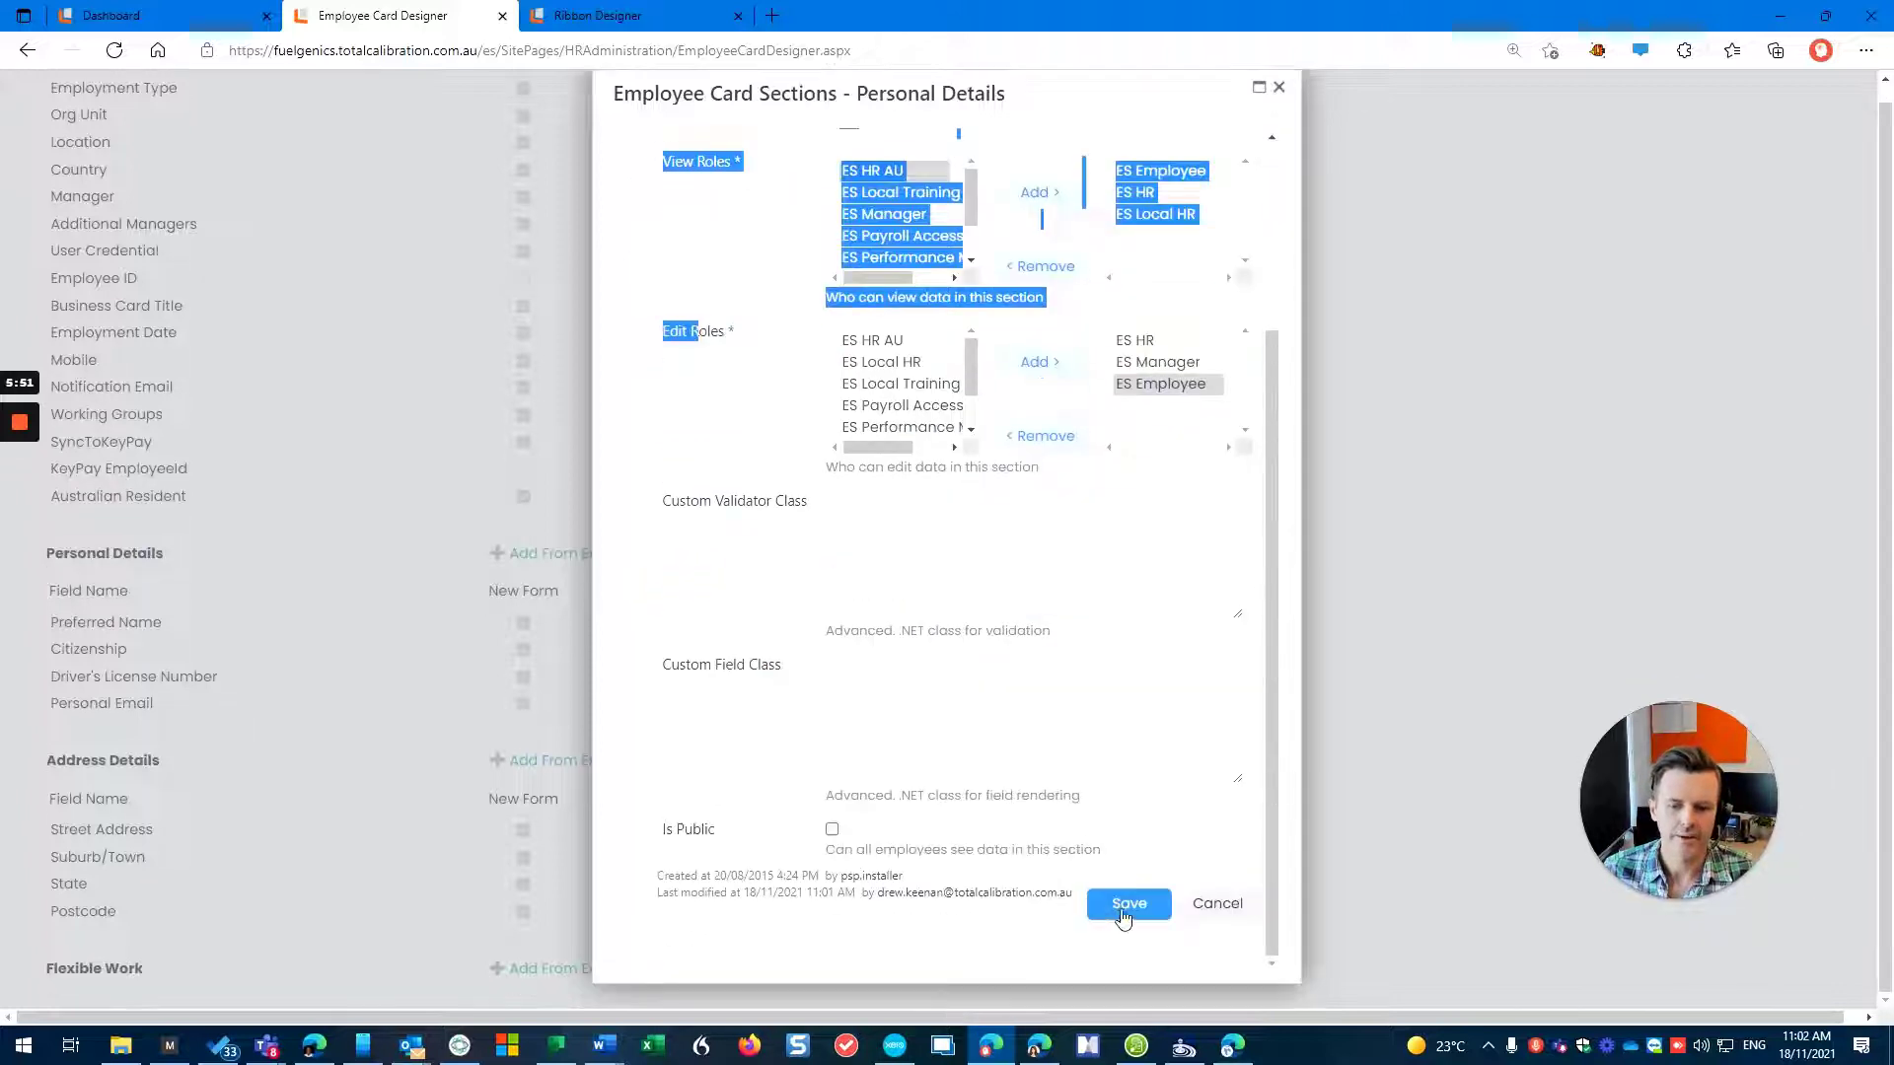
{"action": "left_click", "coordinate": [1129, 903]}
Switch to the employee's window, open the profile's edit form, review the Personal Details and Address Details fields and cancel
{"action": "key", "text": "alt+Tab"}
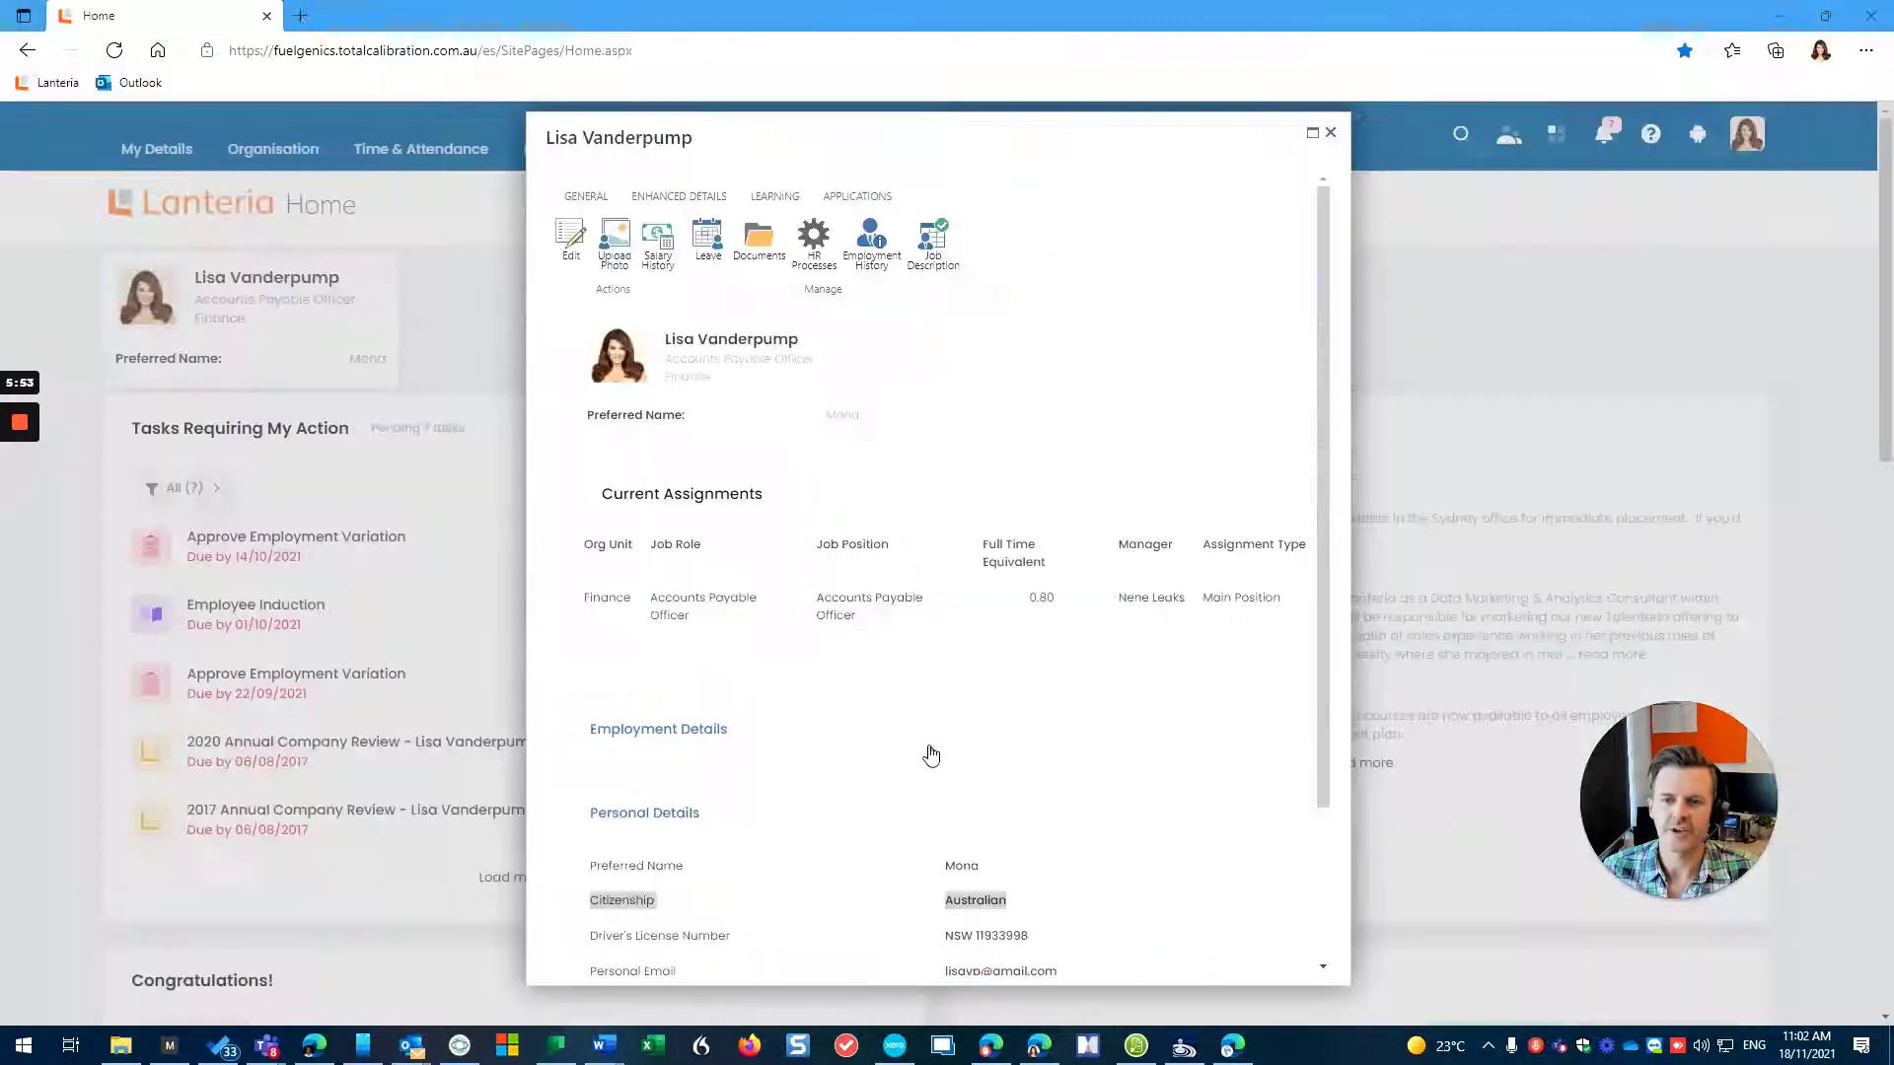
{"action": "left_click", "coordinate": [571, 237]}
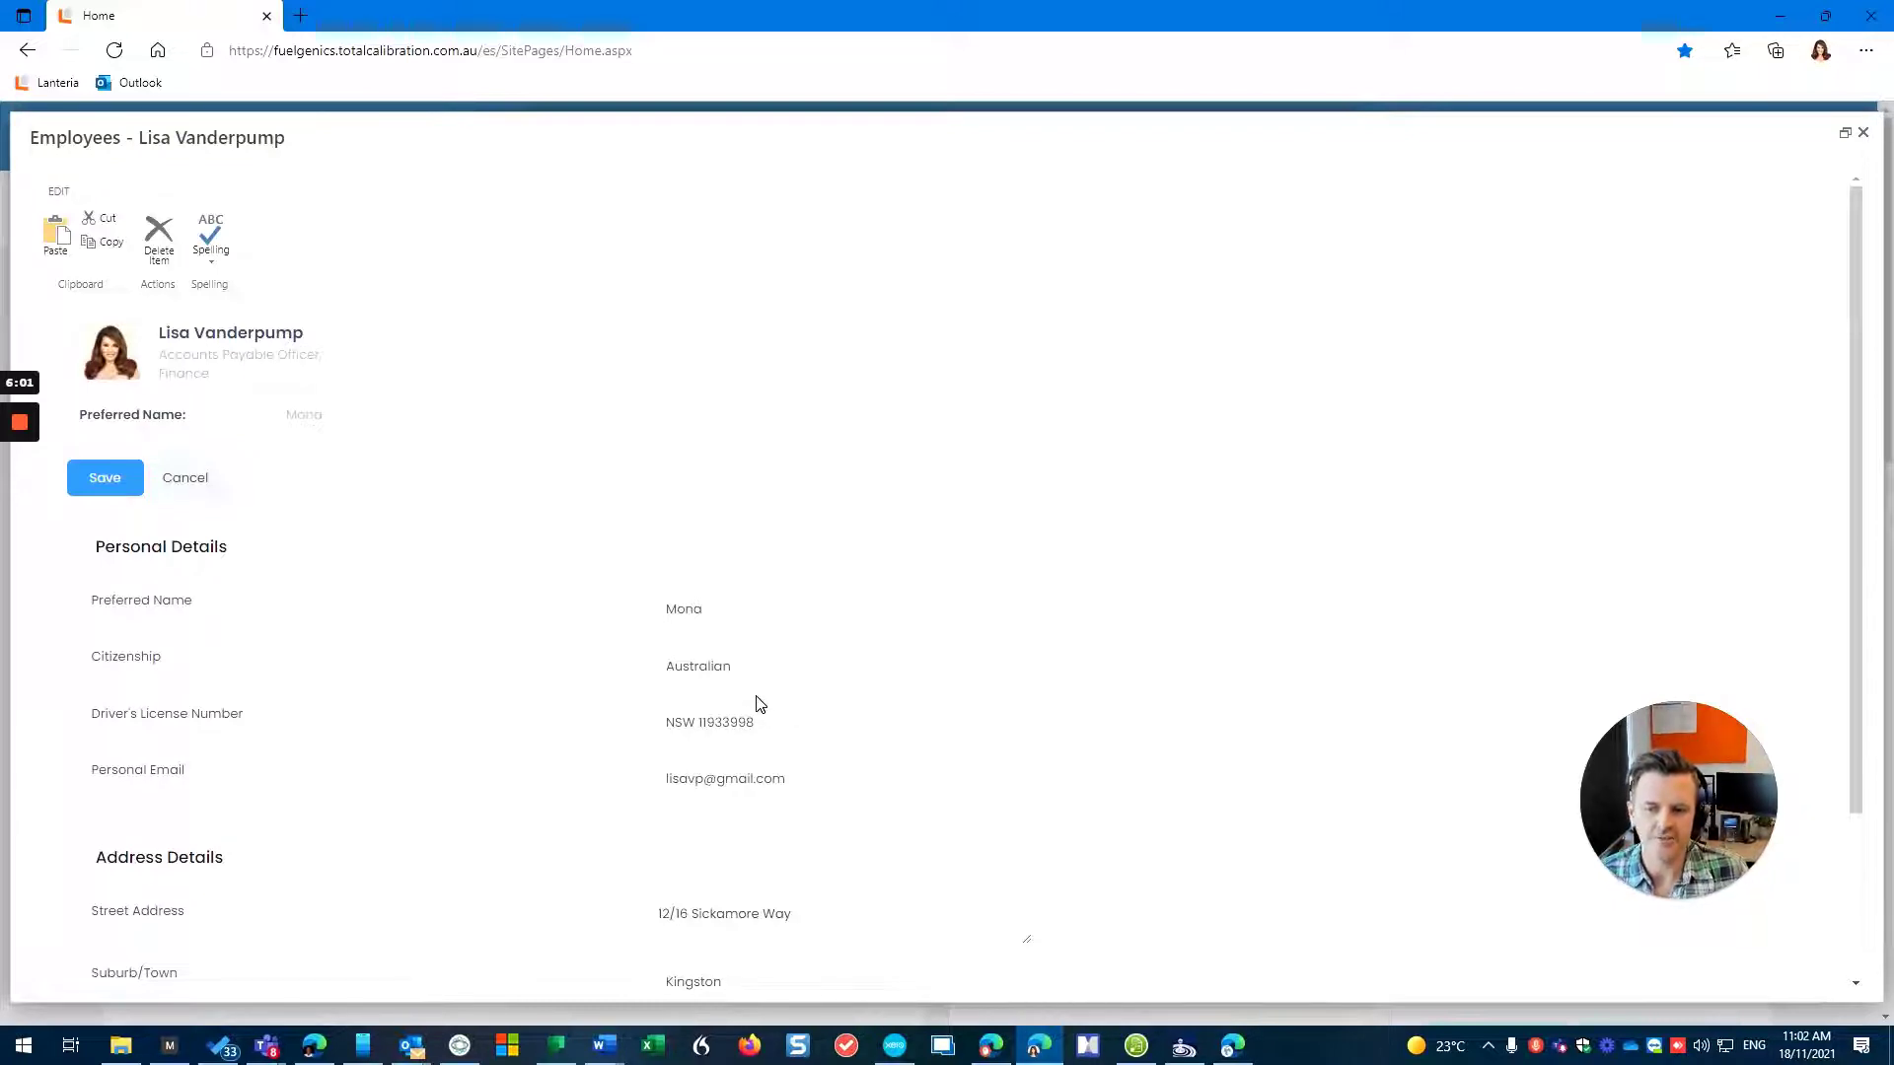
{"action": "scroll", "coordinate": [760, 704], "scroll_direction": "down", "scroll_amount": 3}
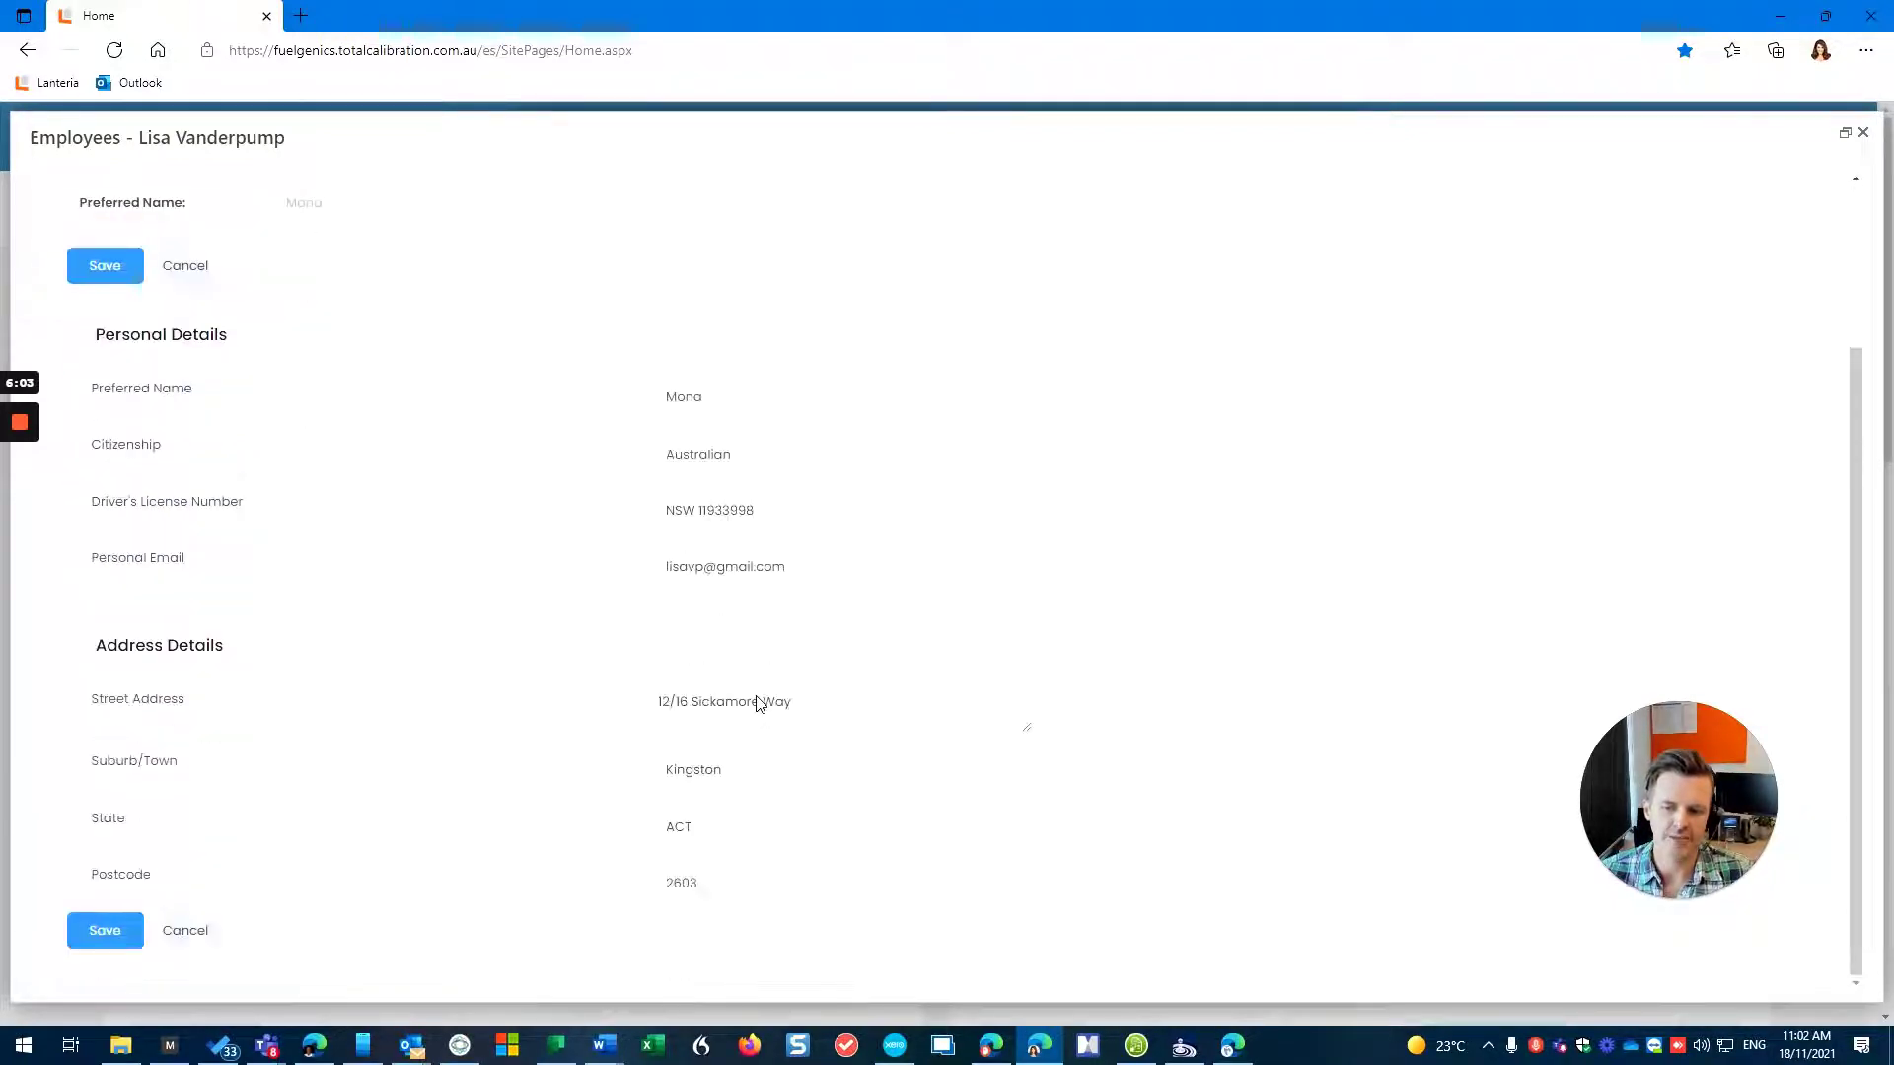
{"action": "scroll", "coordinate": [759, 704], "scroll_direction": "up", "scroll_amount": 3}
{"action": "left_click", "coordinate": [202, 491]}
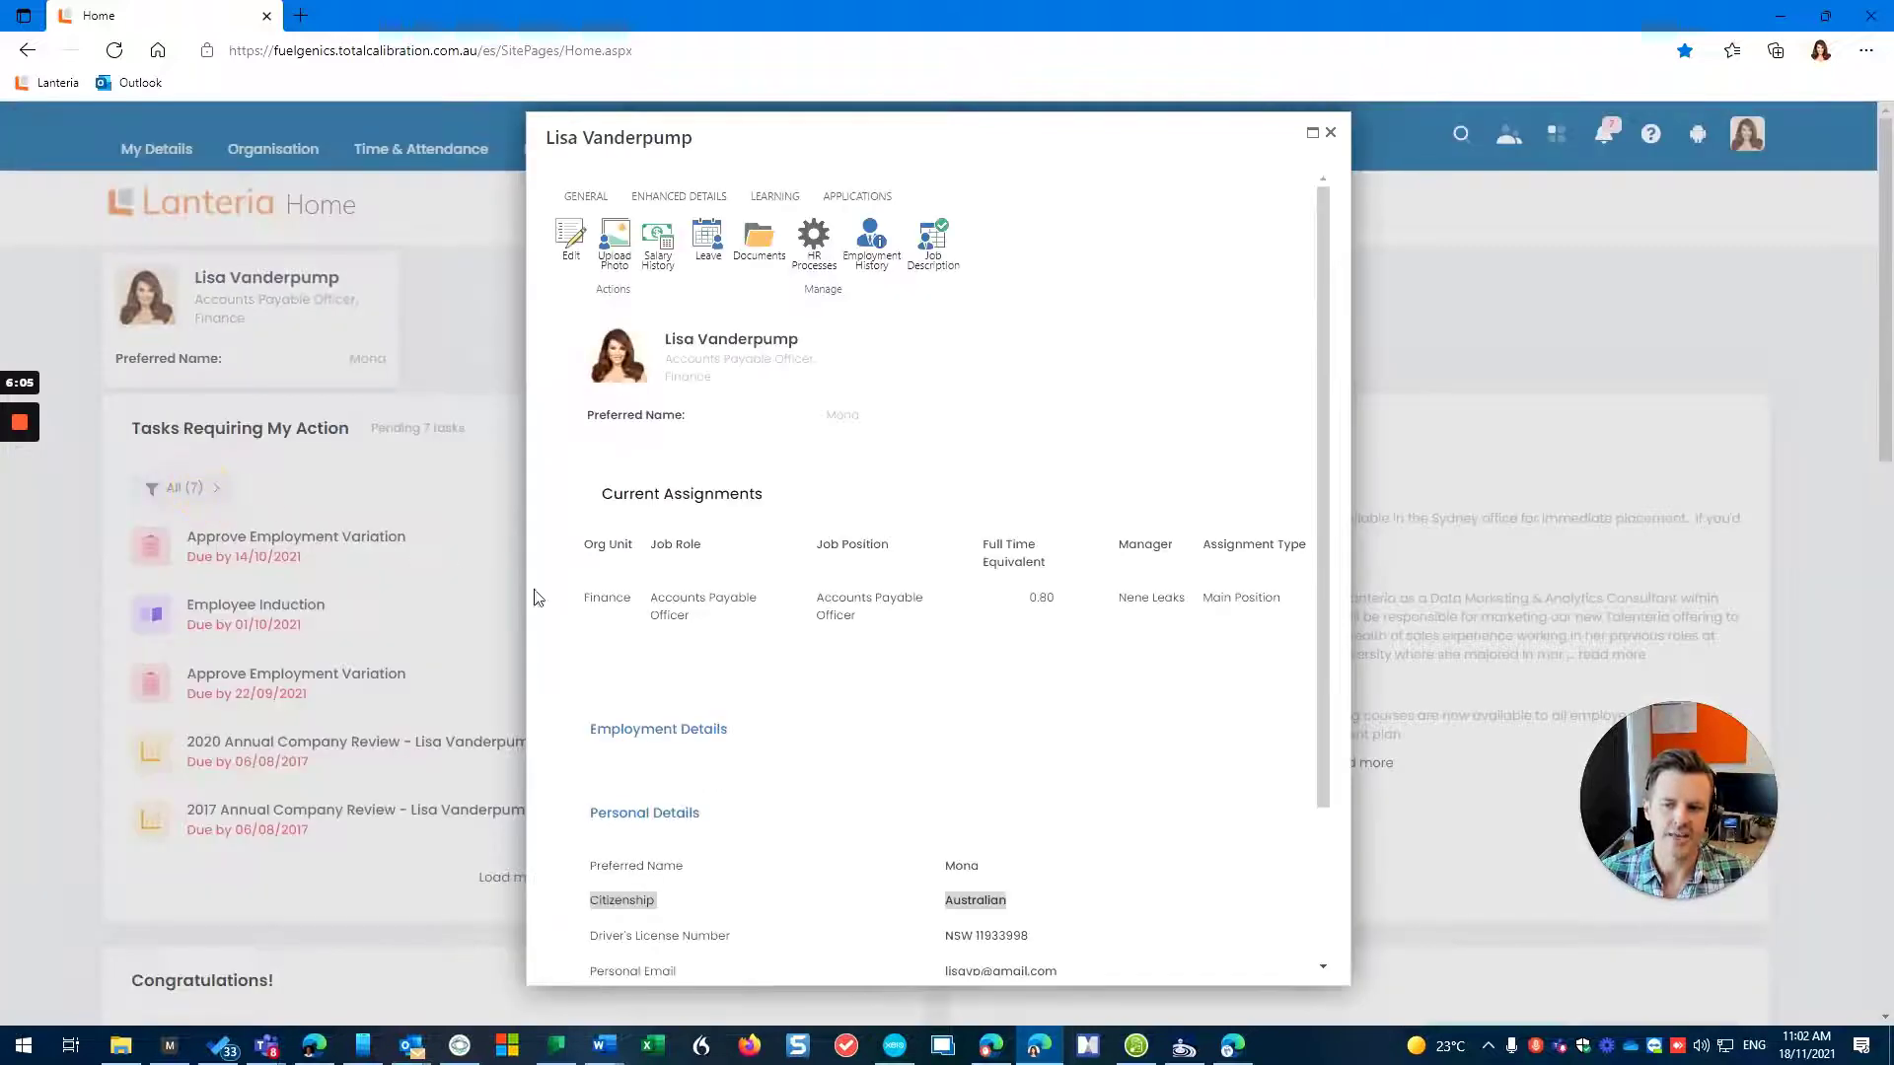
Check the Employment Details section on the employee's profile, and collapse it and the Personal Details section
{"action": "scroll", "coordinate": [735, 655], "scroll_direction": "down", "scroll_amount": 3}
{"action": "left_click", "coordinate": [696, 542]}
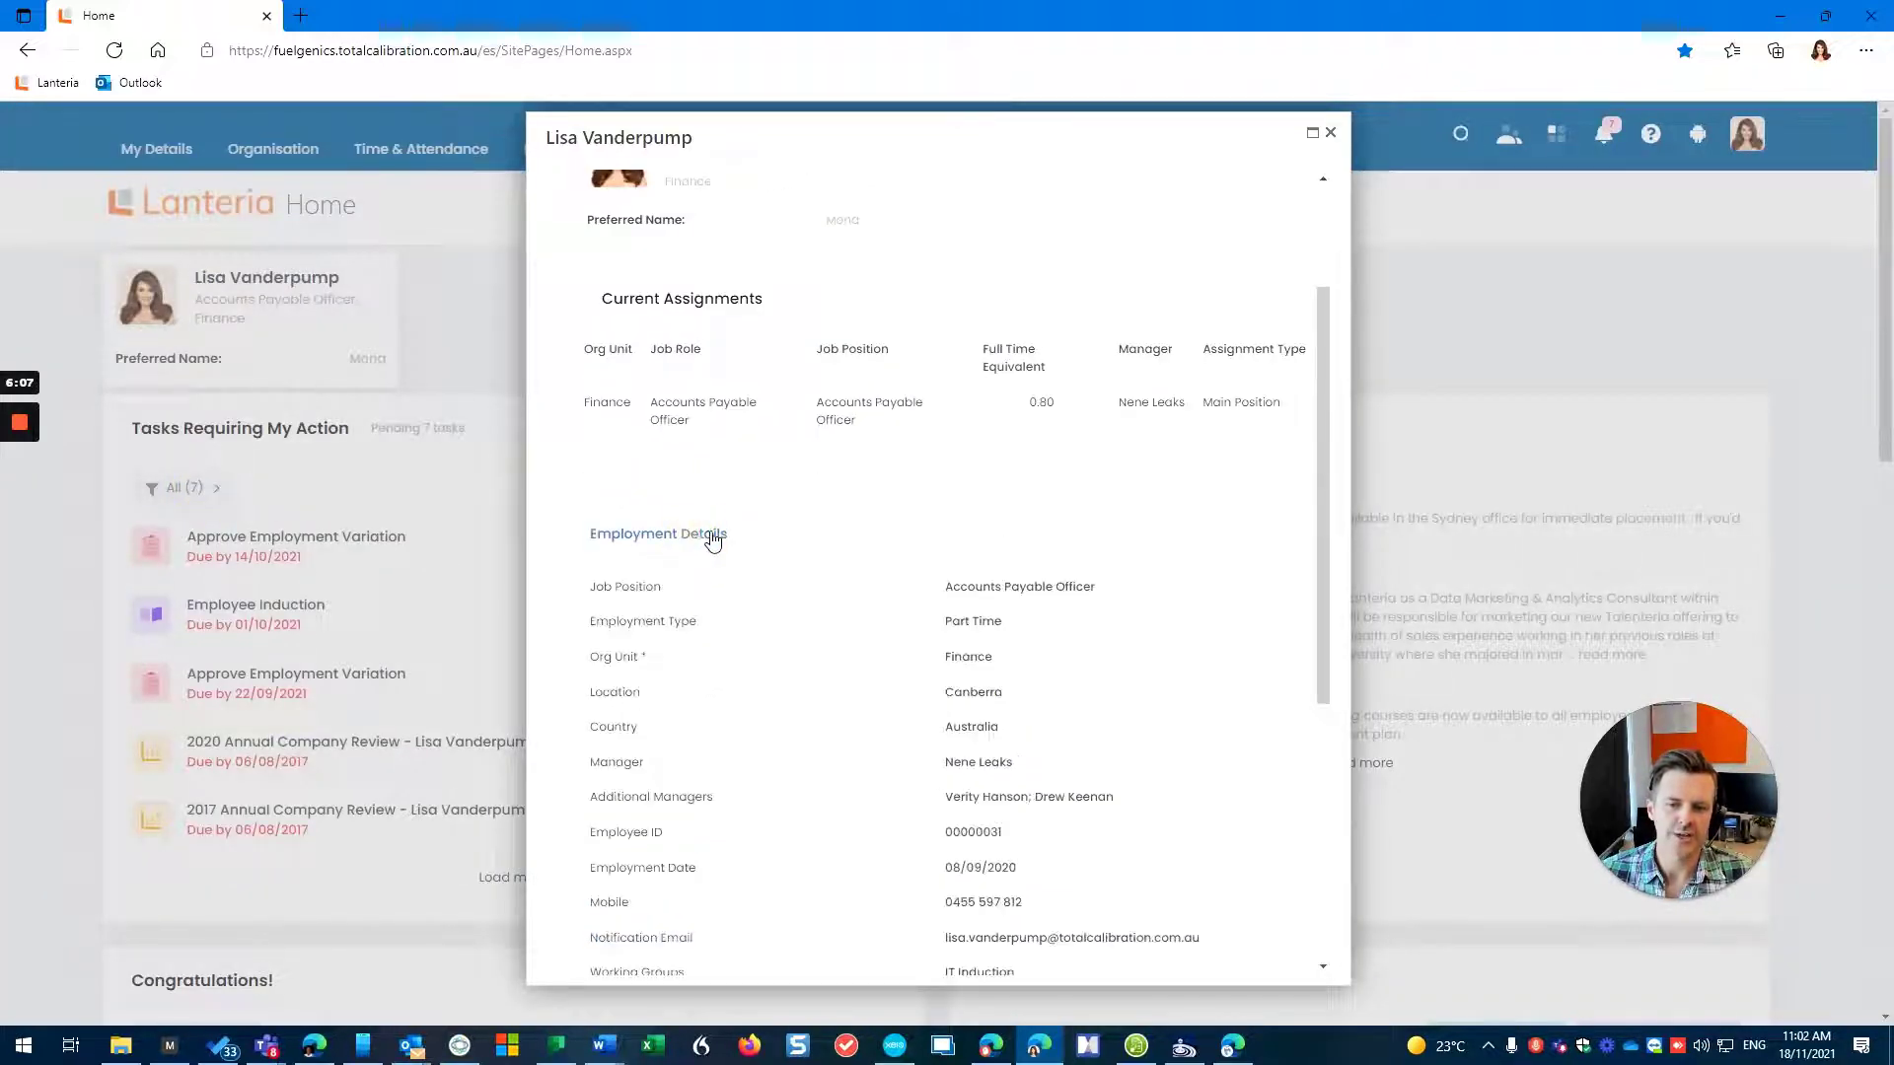
{"action": "left_click", "coordinate": [710, 542]}
{"action": "left_click", "coordinate": [693, 618]}
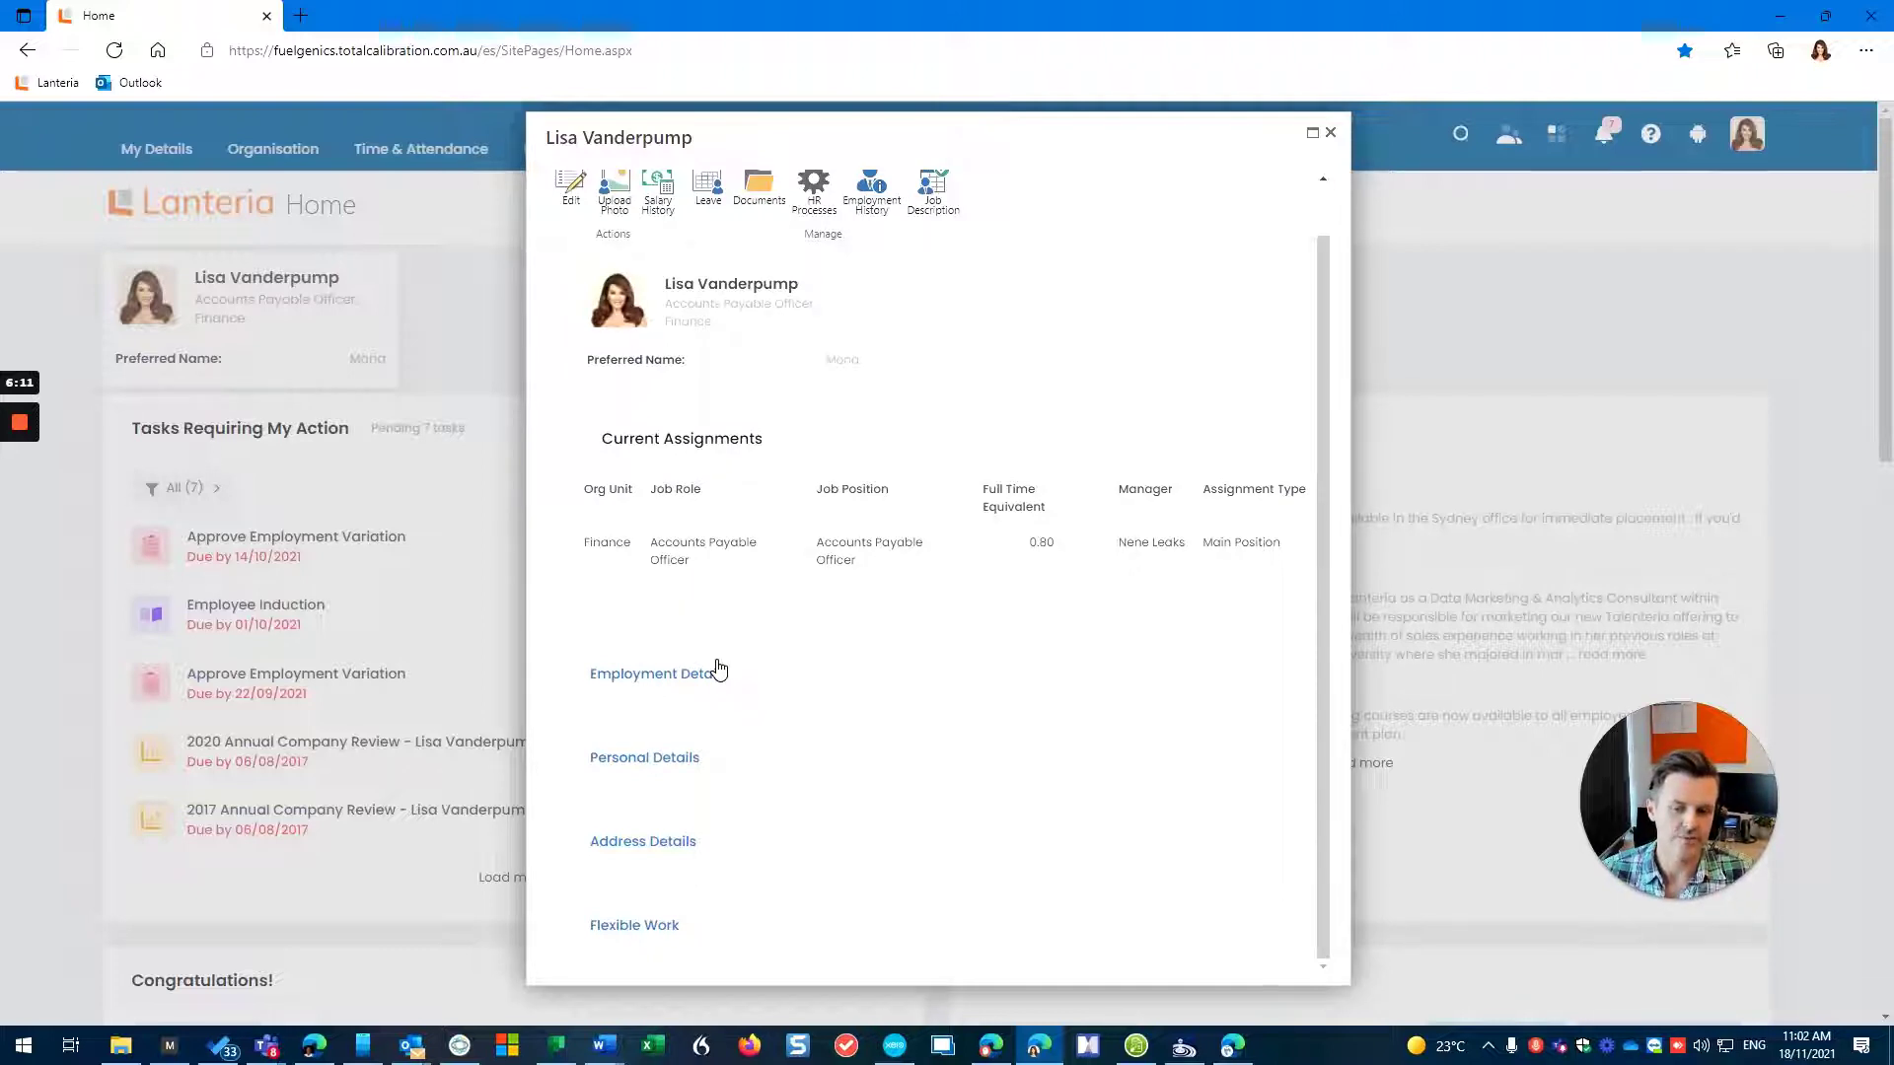
{"action": "scroll", "coordinate": [721, 681], "scroll_direction": "up", "scroll_amount": 1}
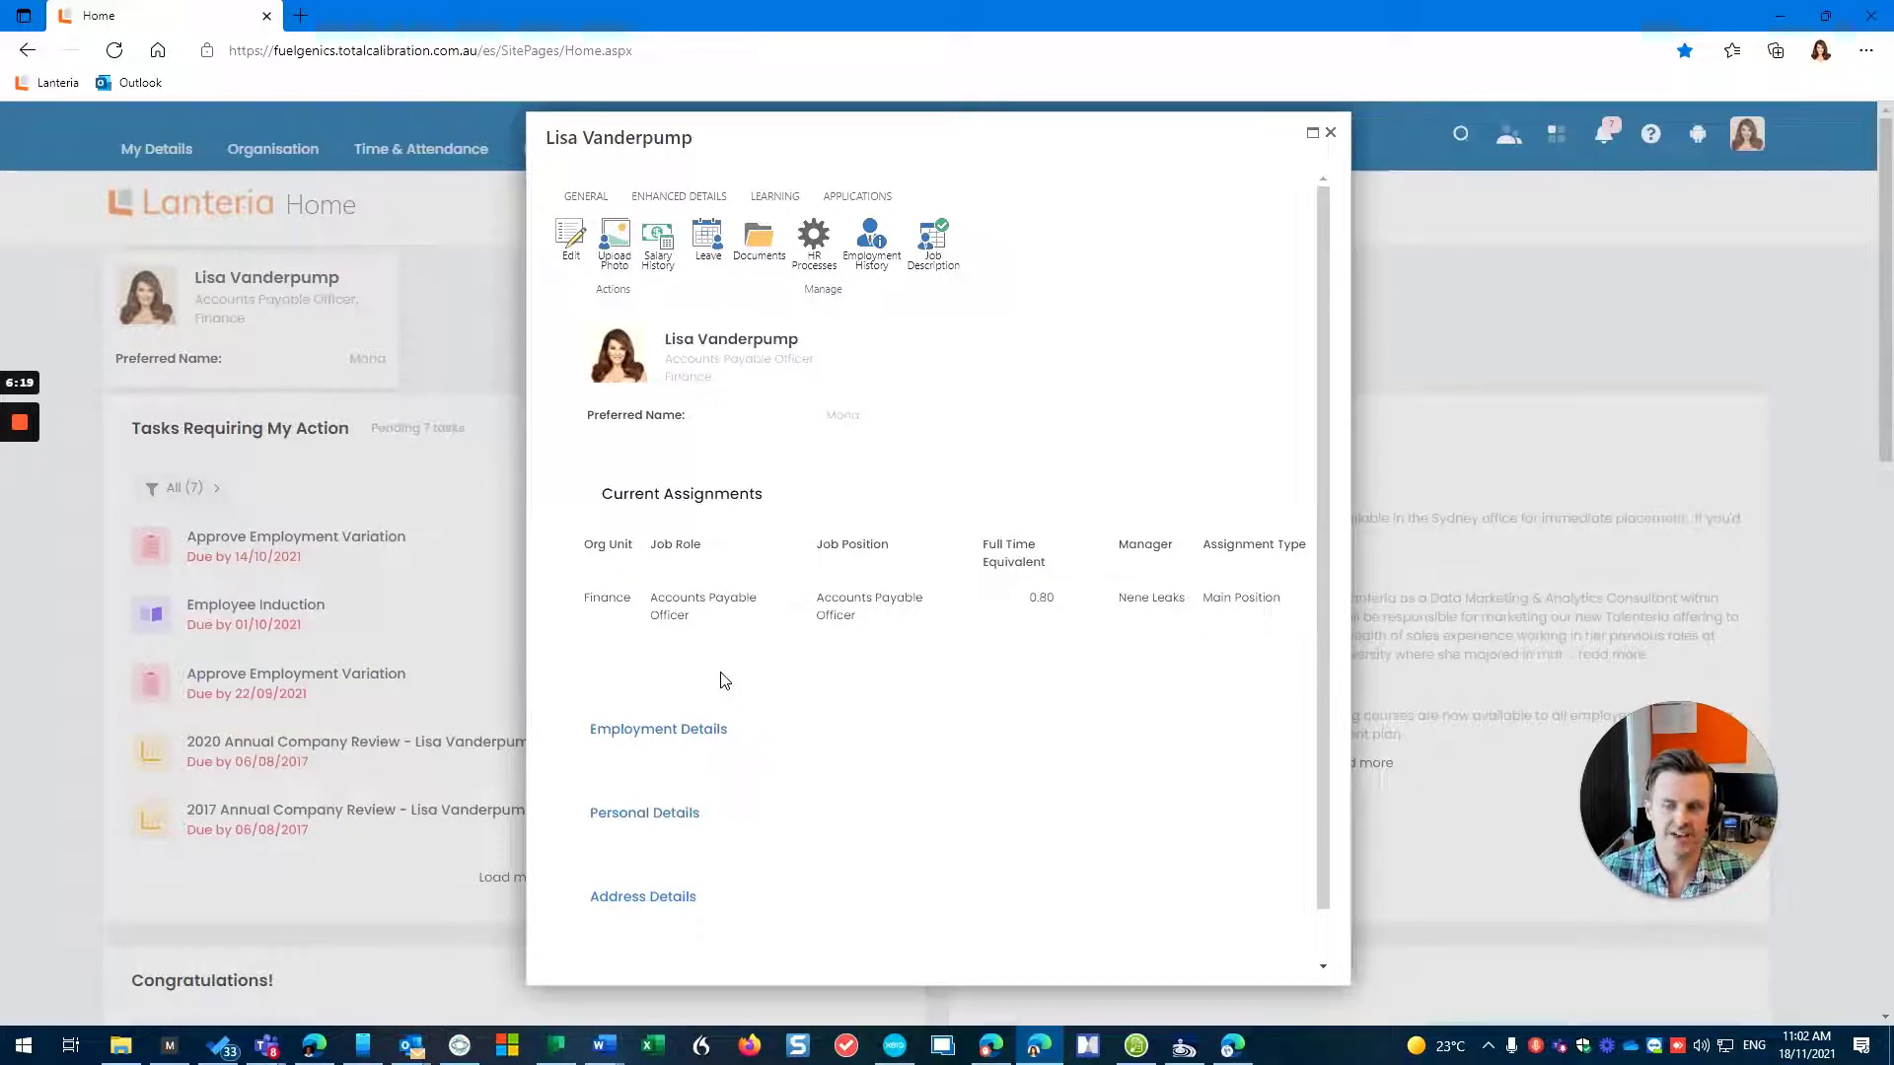
Back in the Employee Card Designer, start a new section titled "Citizenship and Nationality" with section order 10
{"action": "key", "text": "alt+Tab"}
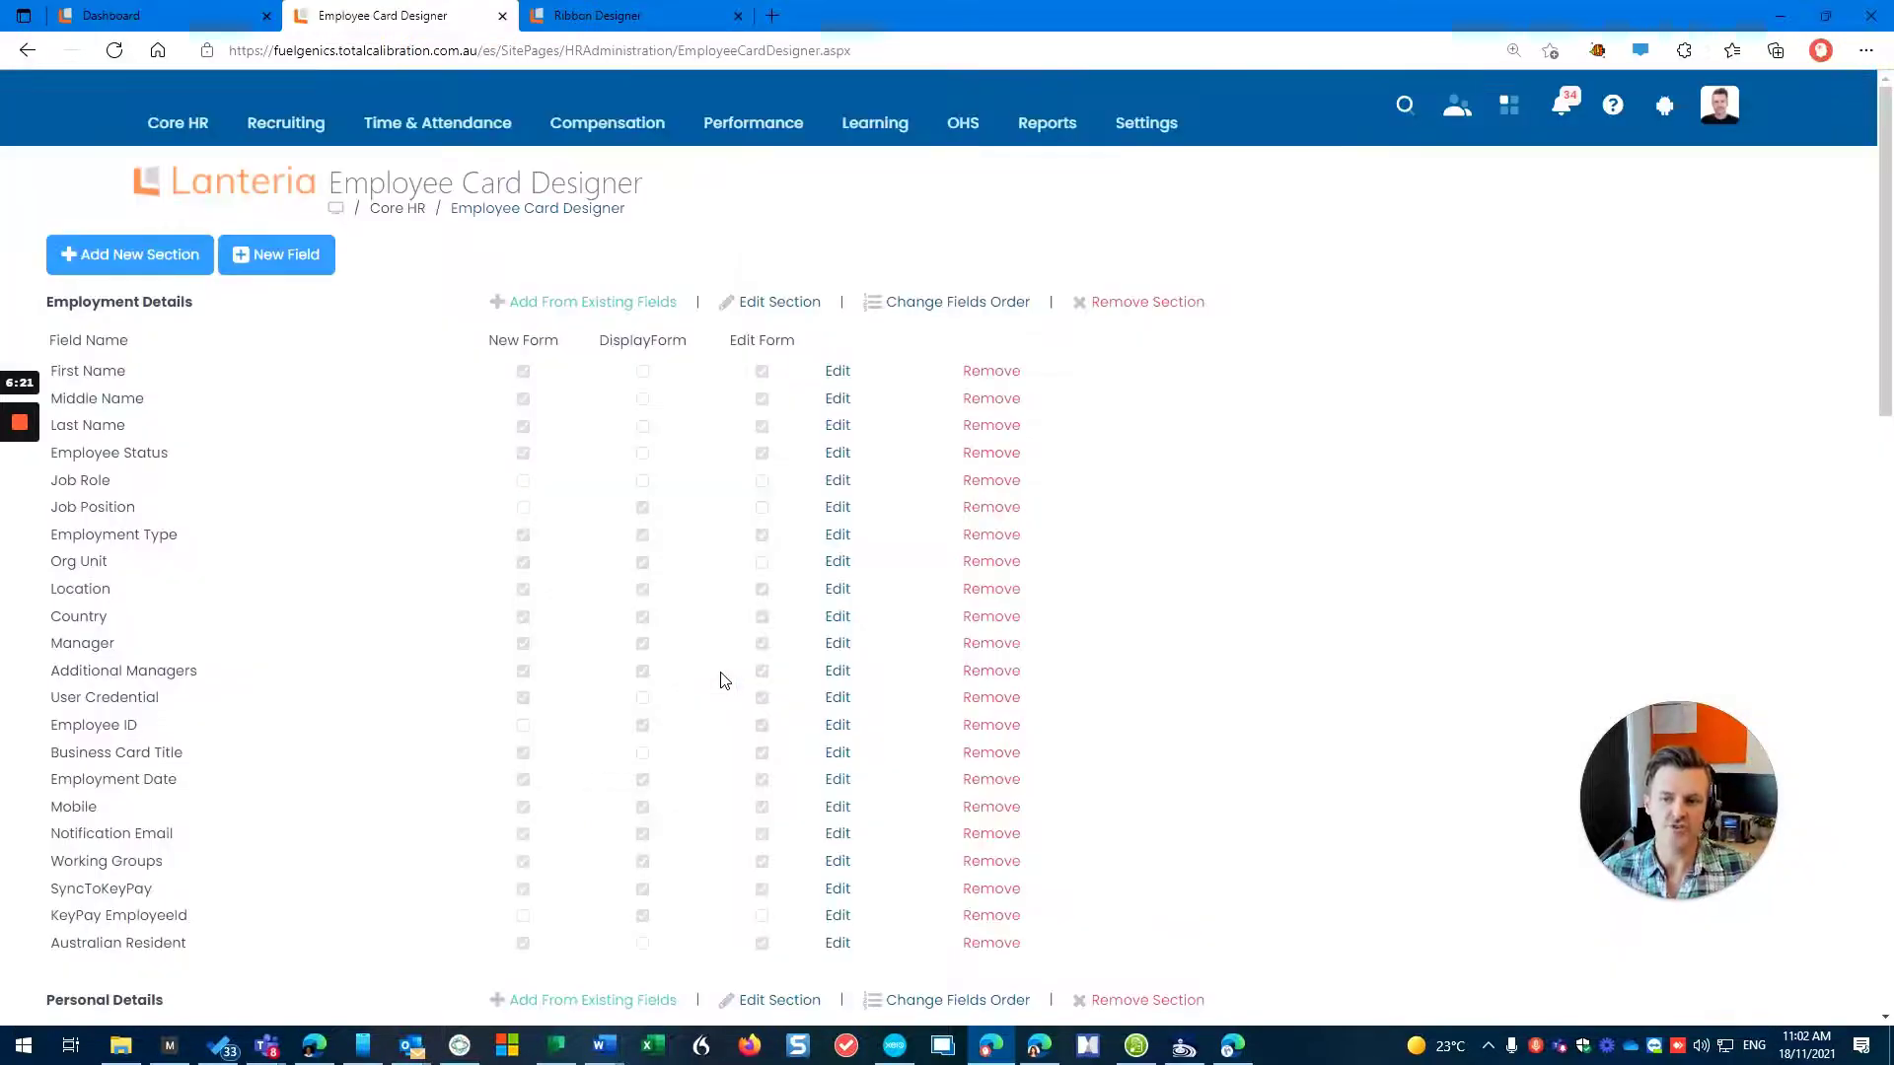
{"action": "left_click", "coordinate": [161, 253]}
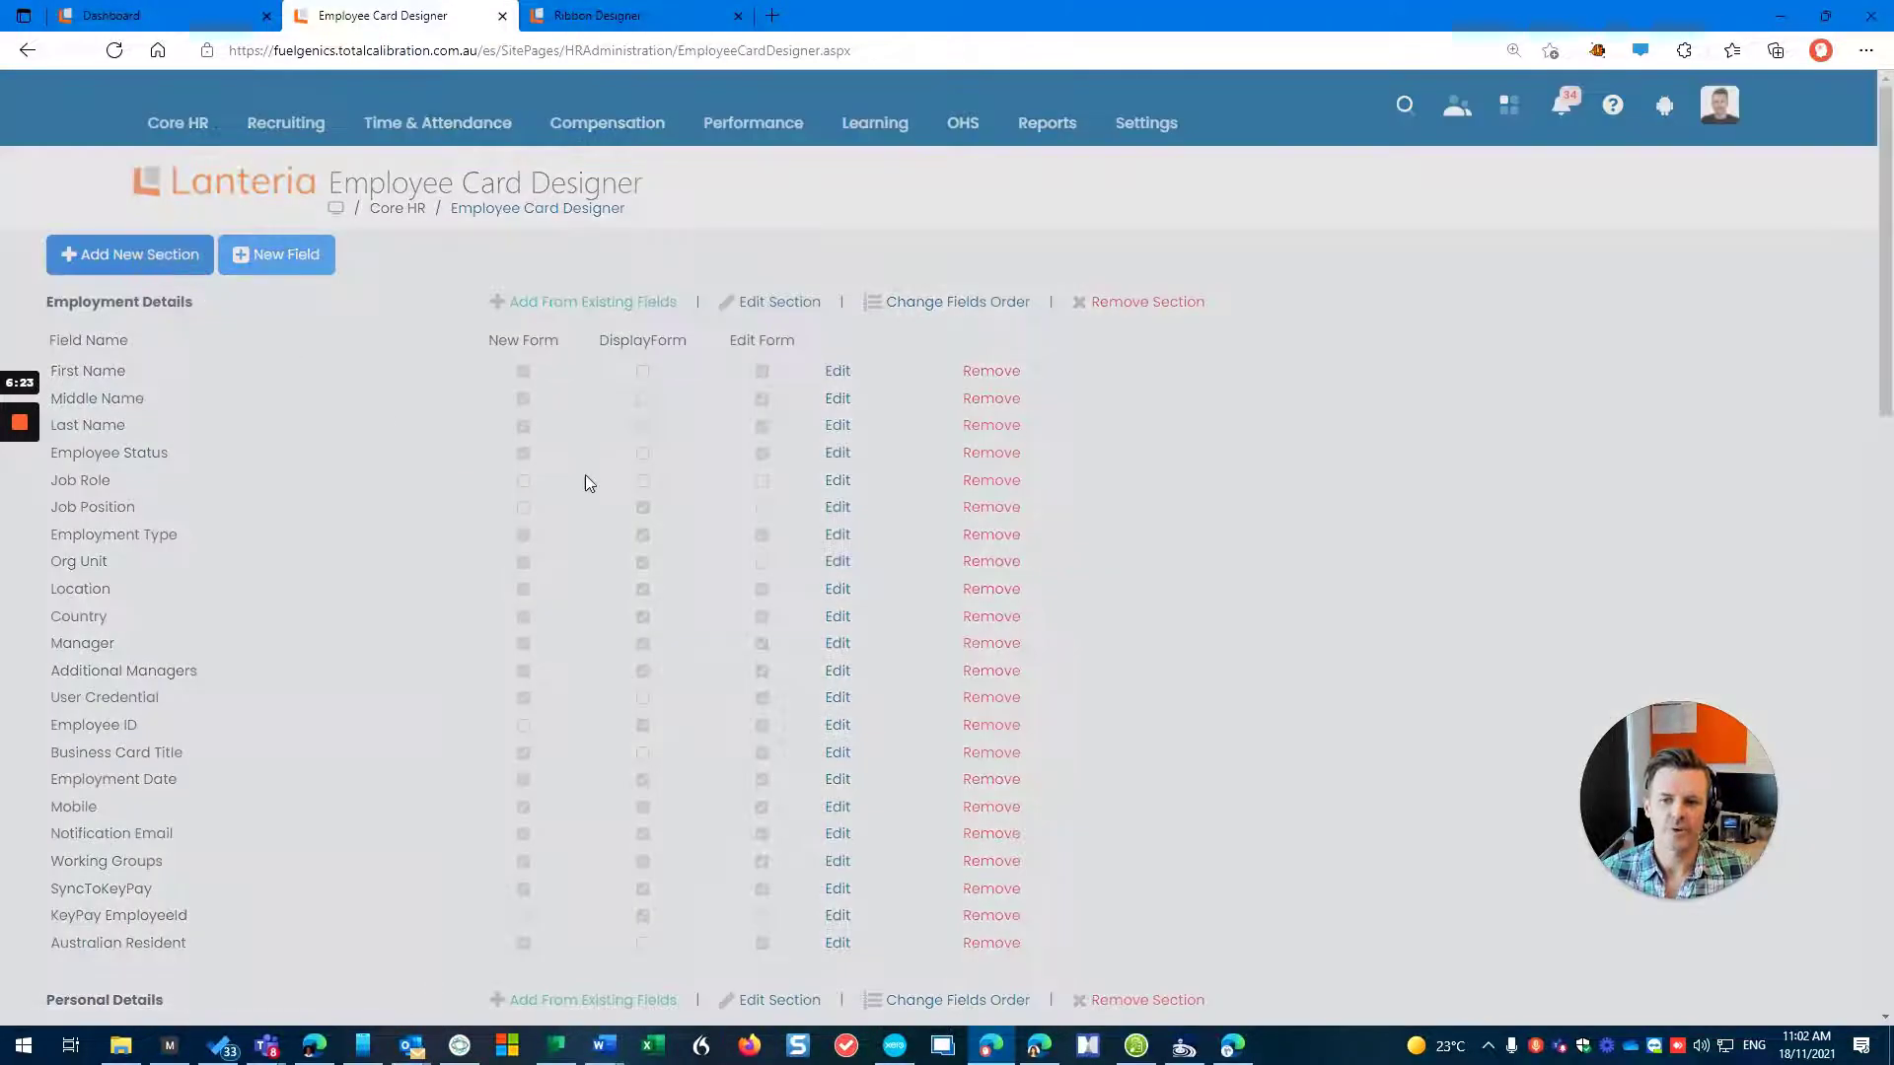
{"action": "type", "text": "Cit"}
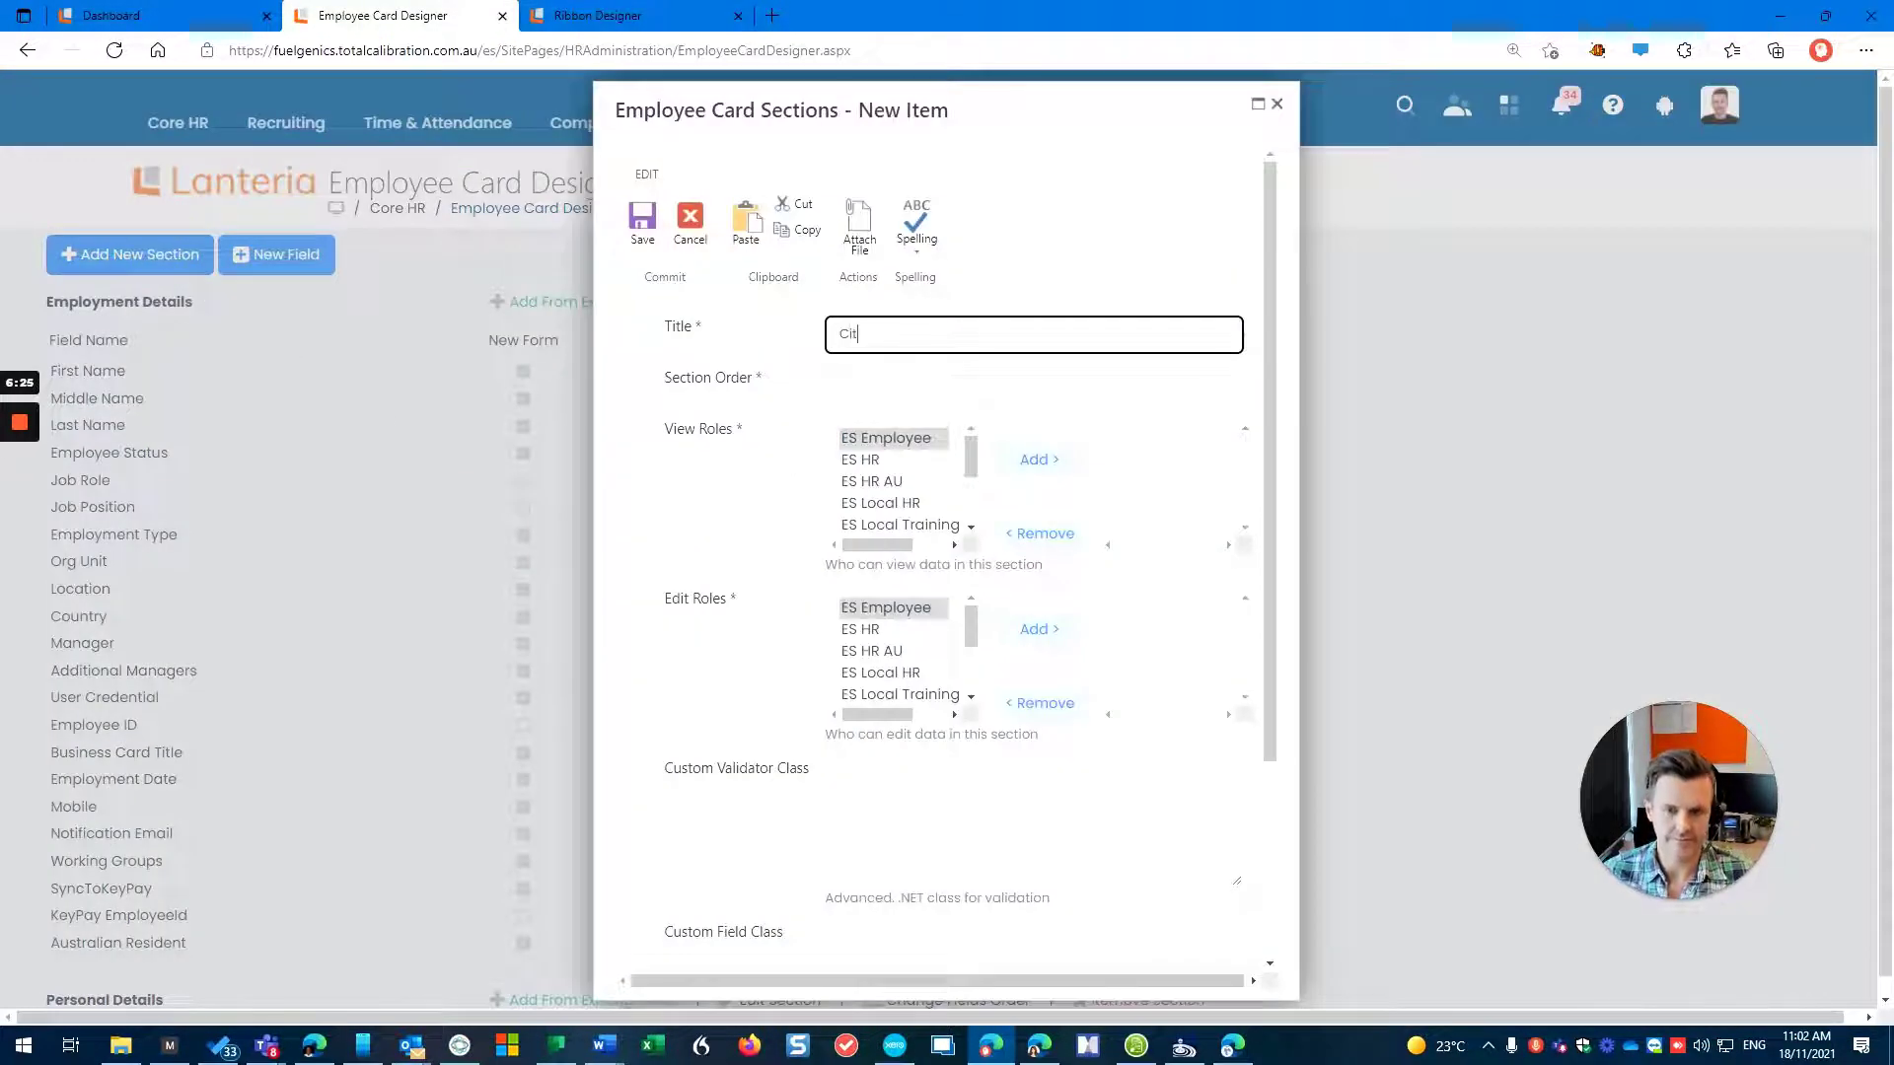
{"action": "type", "text": "izen"}
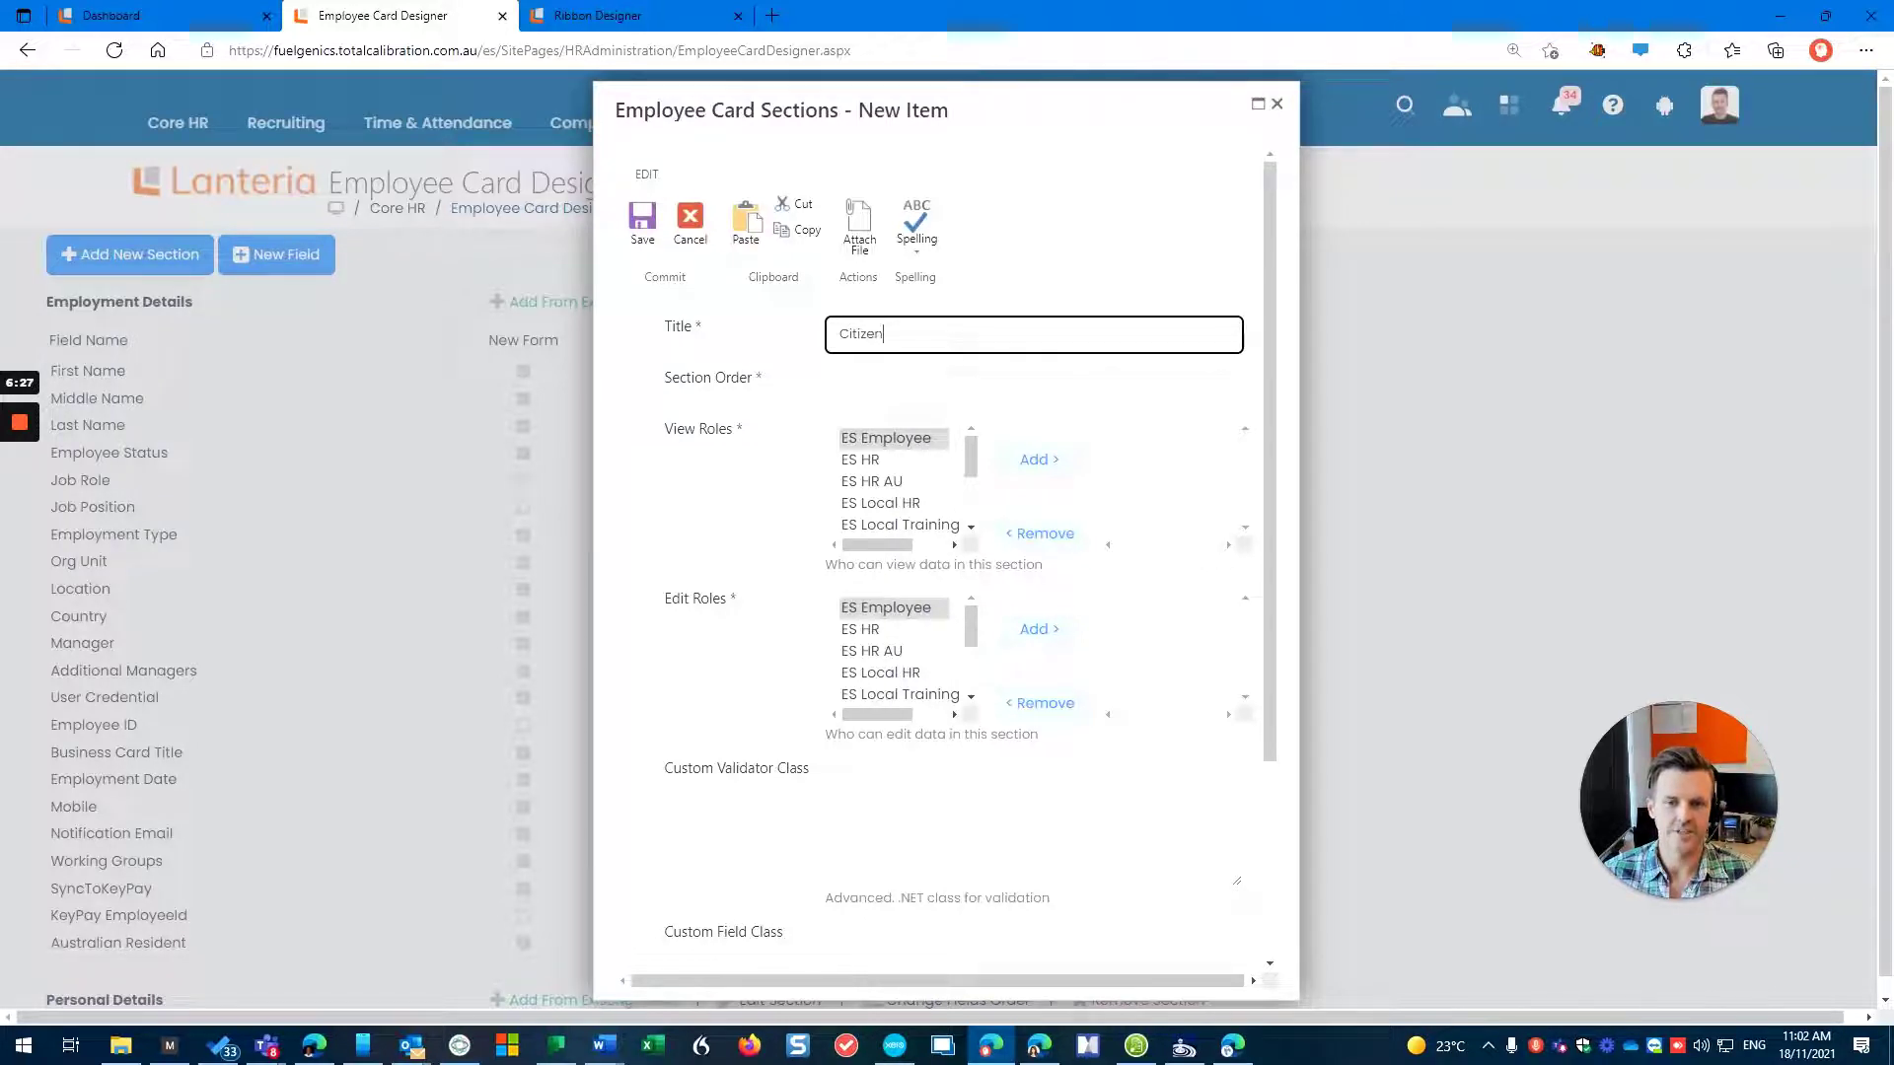
{"action": "type", "text": "ship and Nationality"}
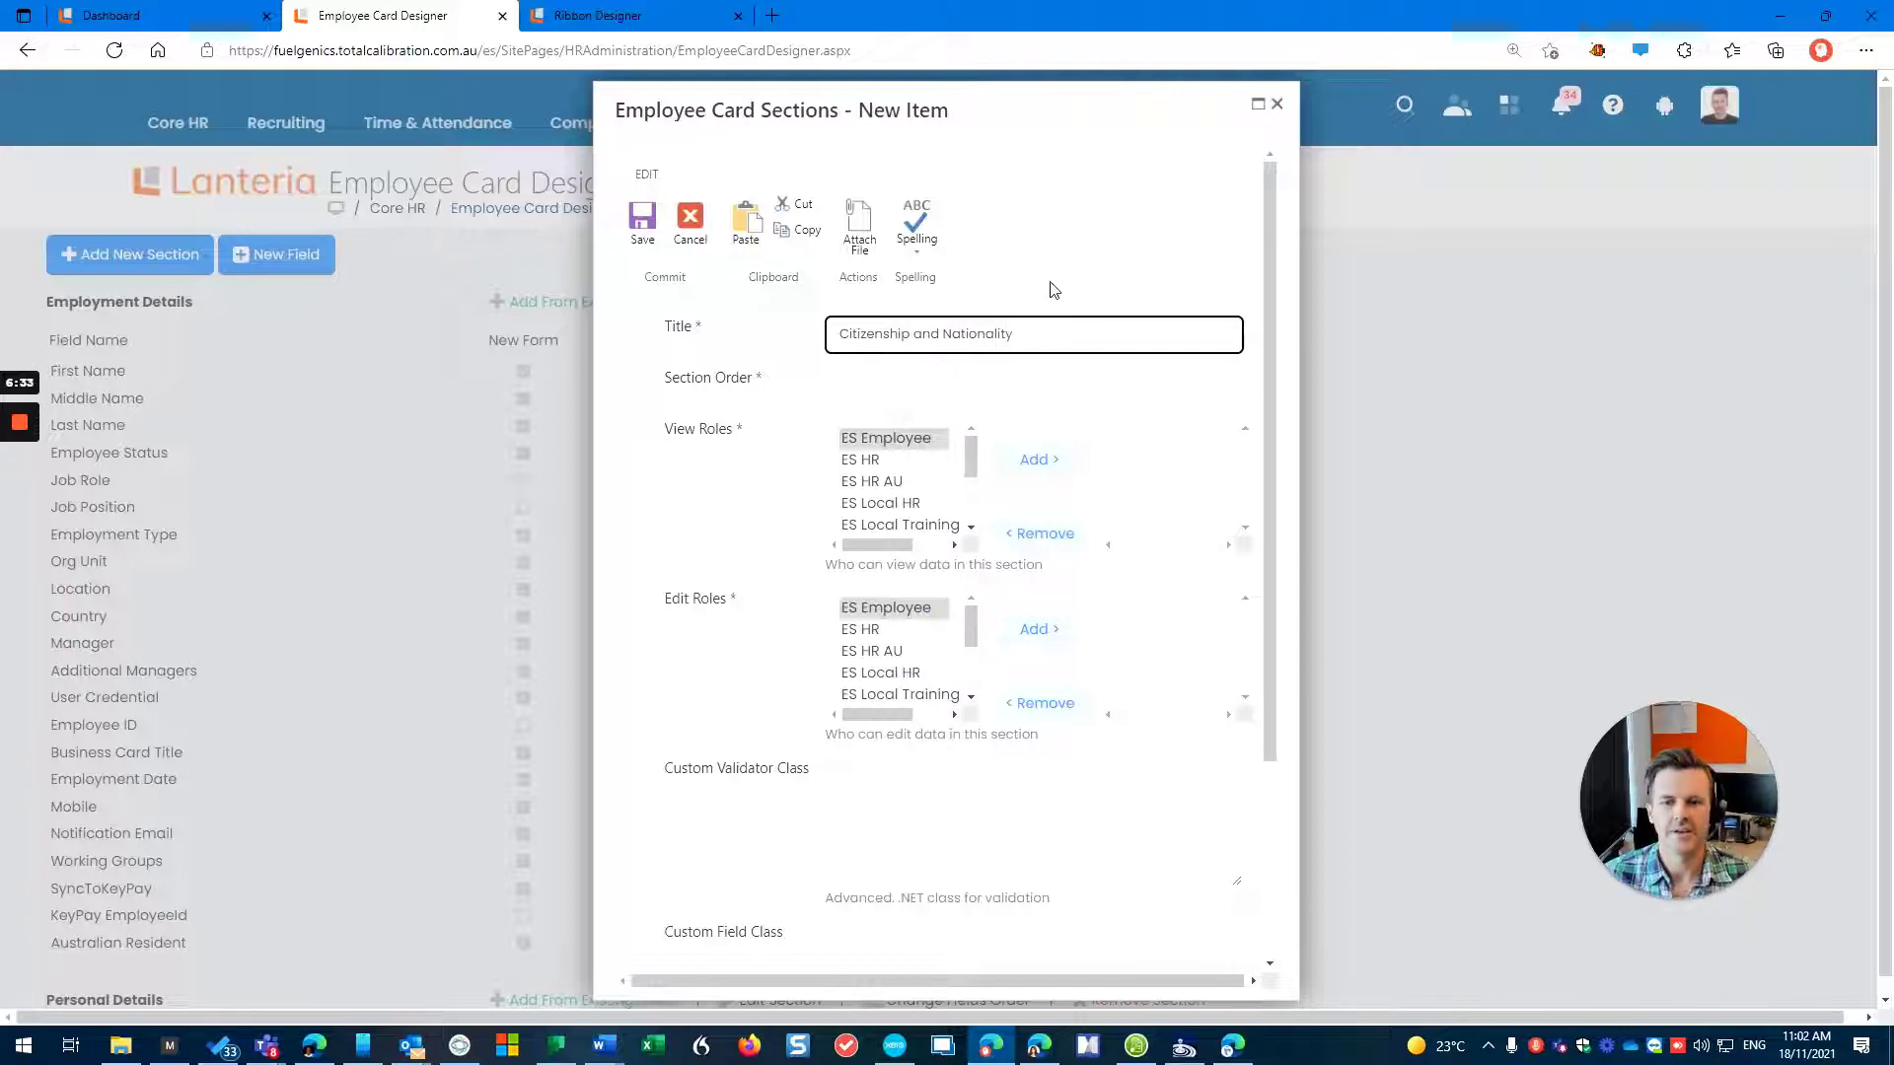
{"action": "left_click", "coordinate": [868, 390]}
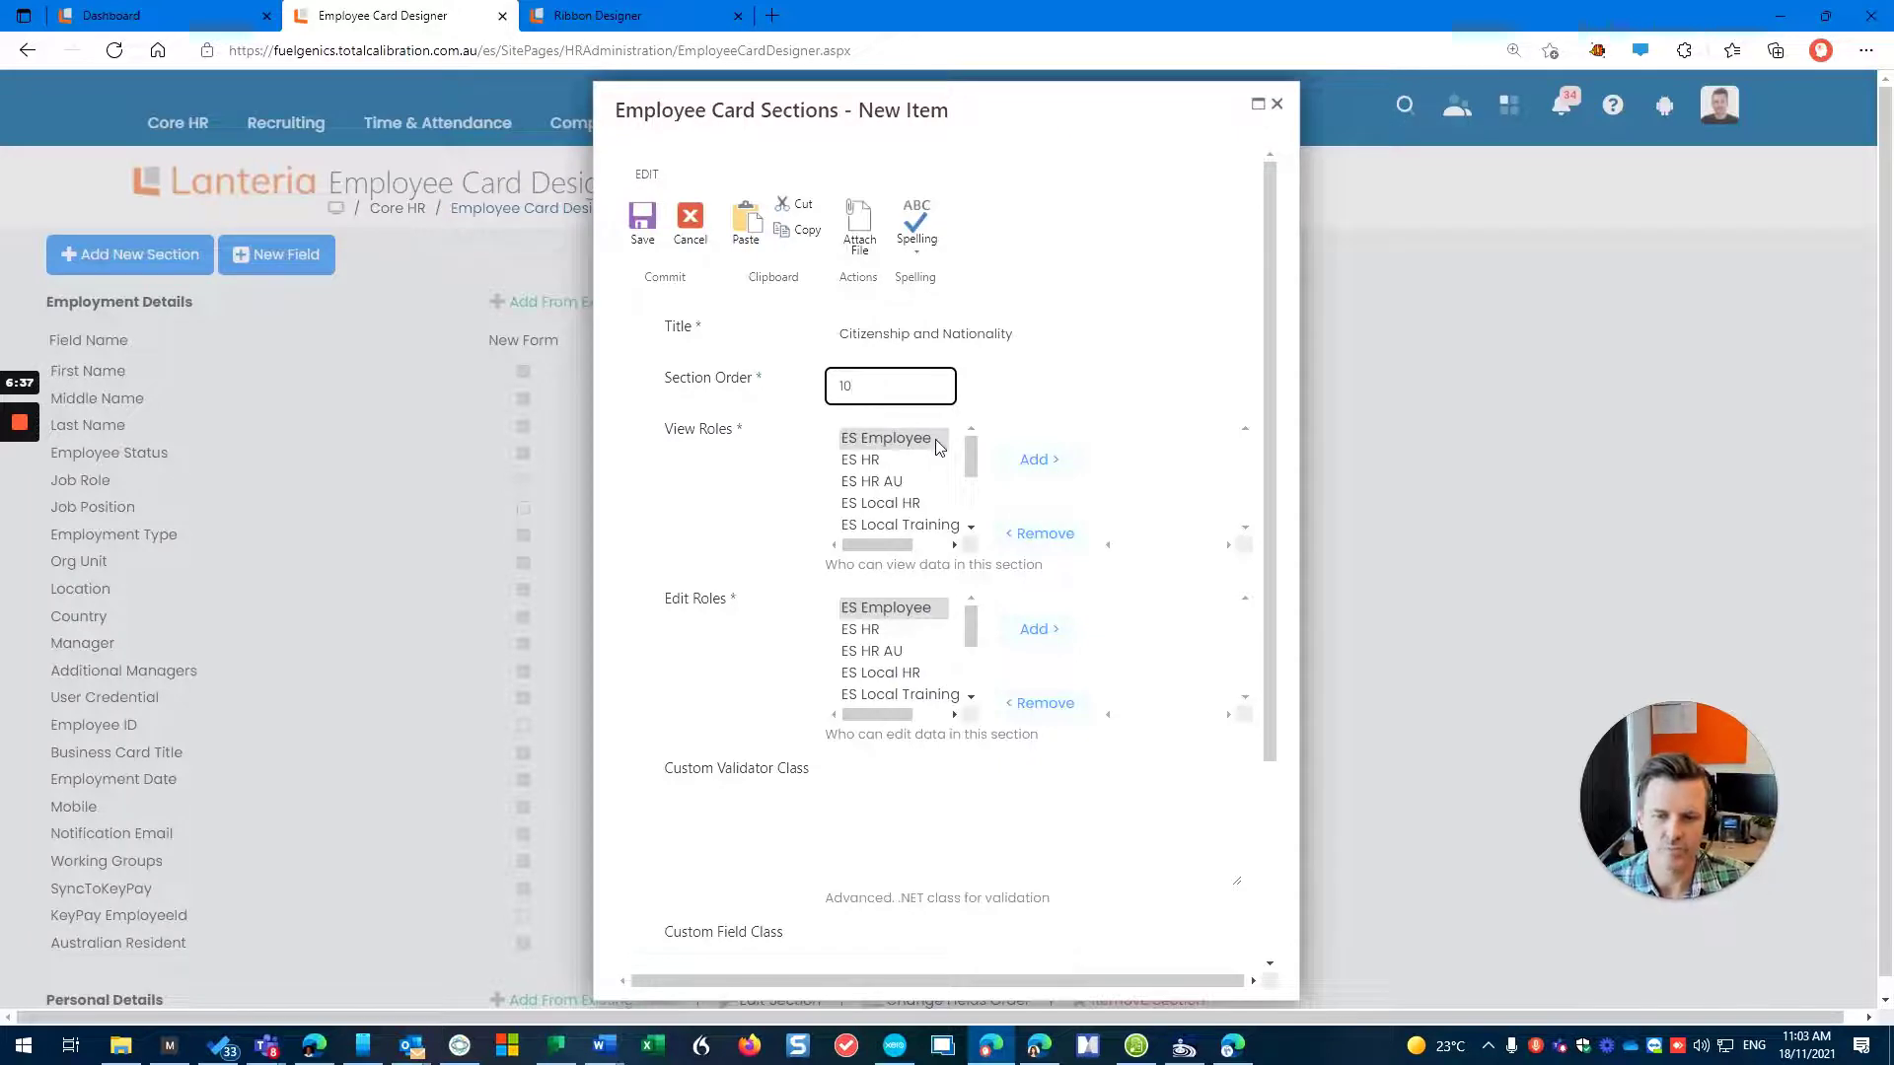
Add ES Employee, ES HR and ES HR AU to the new section's View Roles
{"action": "left_click", "coordinate": [1030, 461]}
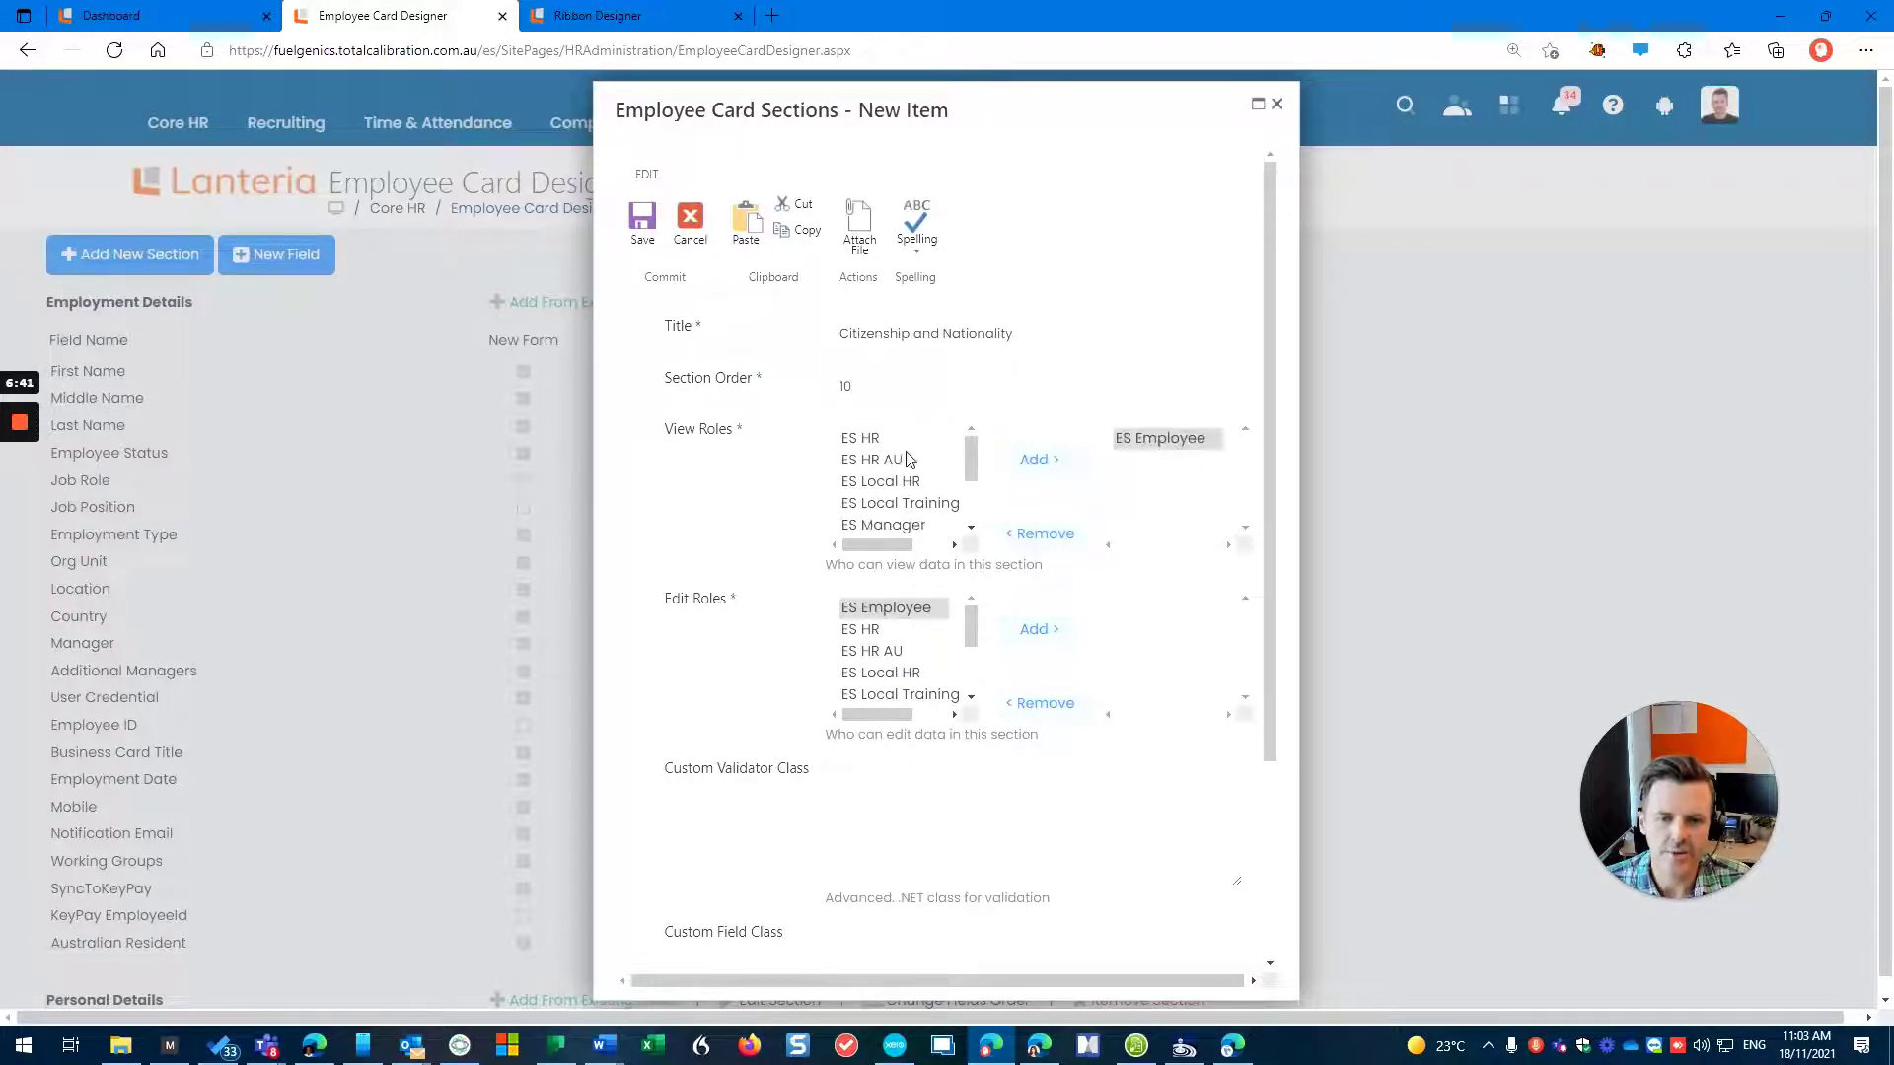
{"action": "left_click", "coordinate": [1030, 461]}
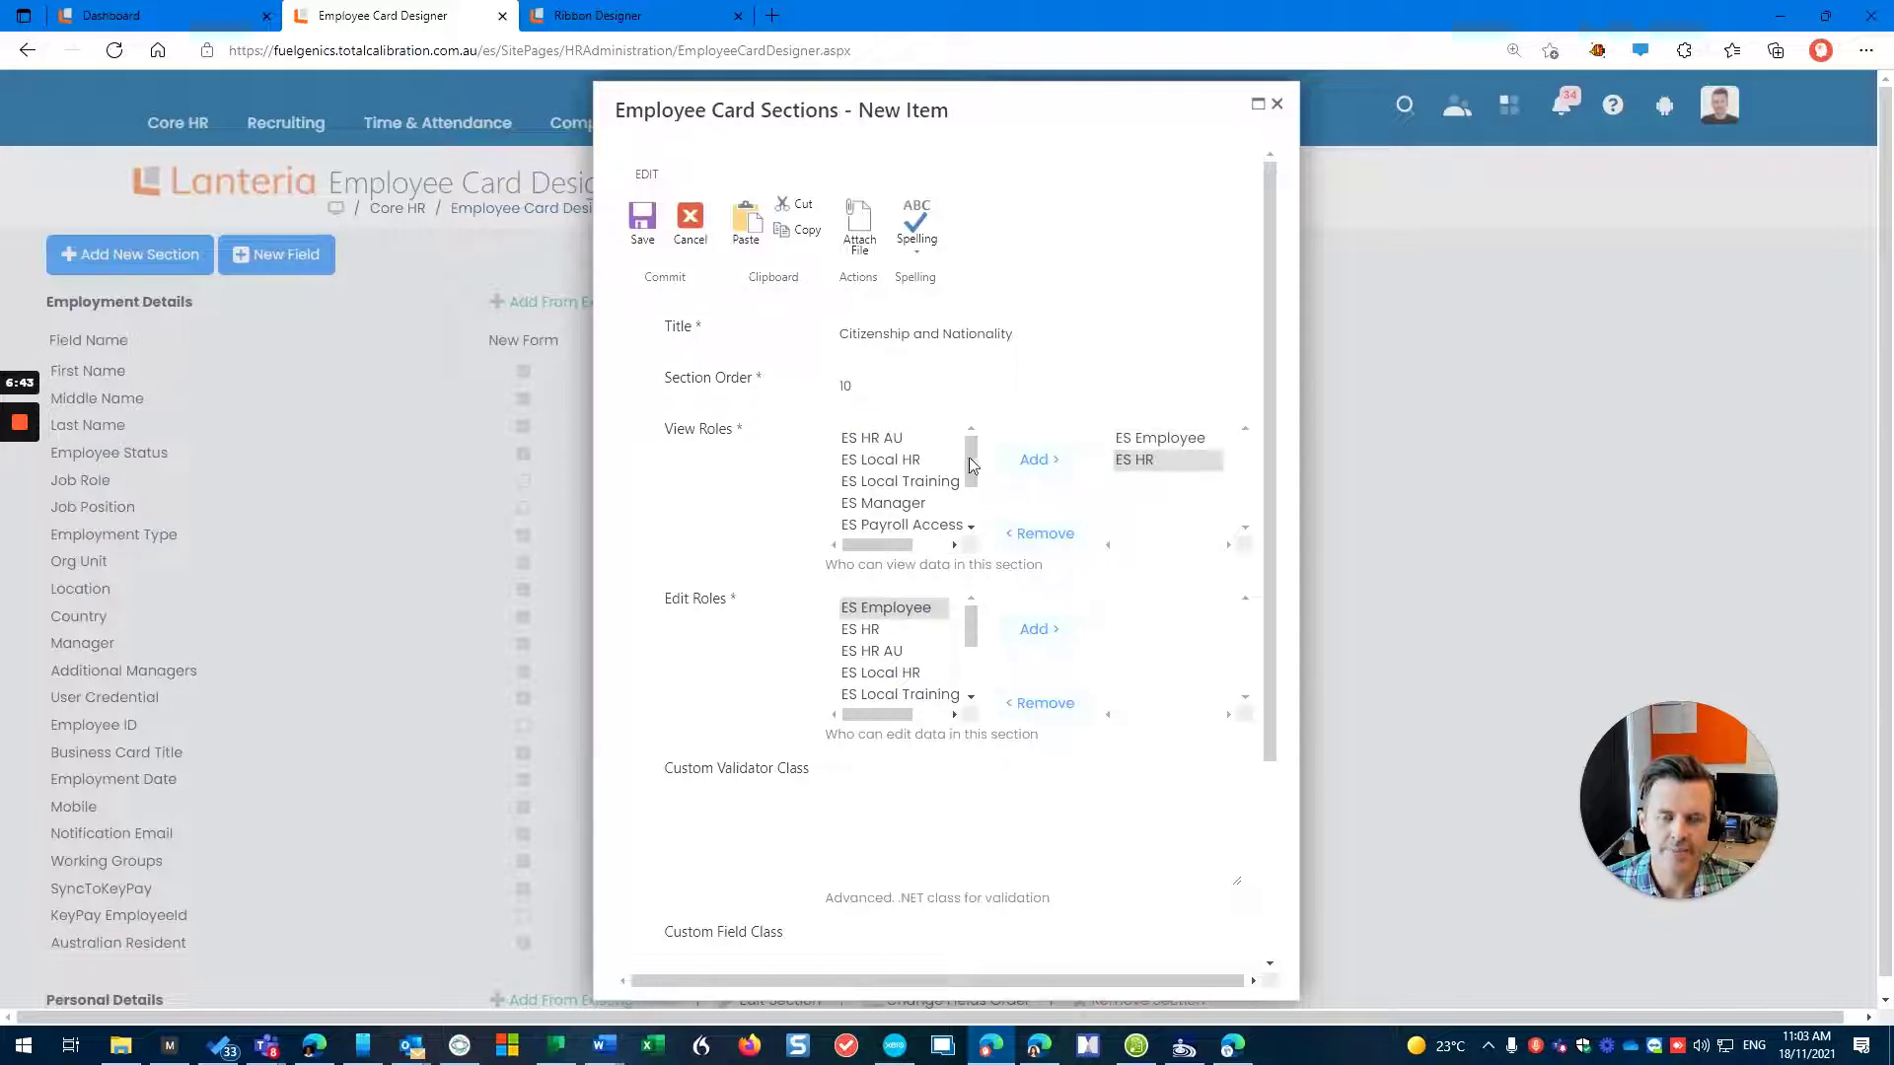
{"action": "left_click", "coordinate": [891, 440]}
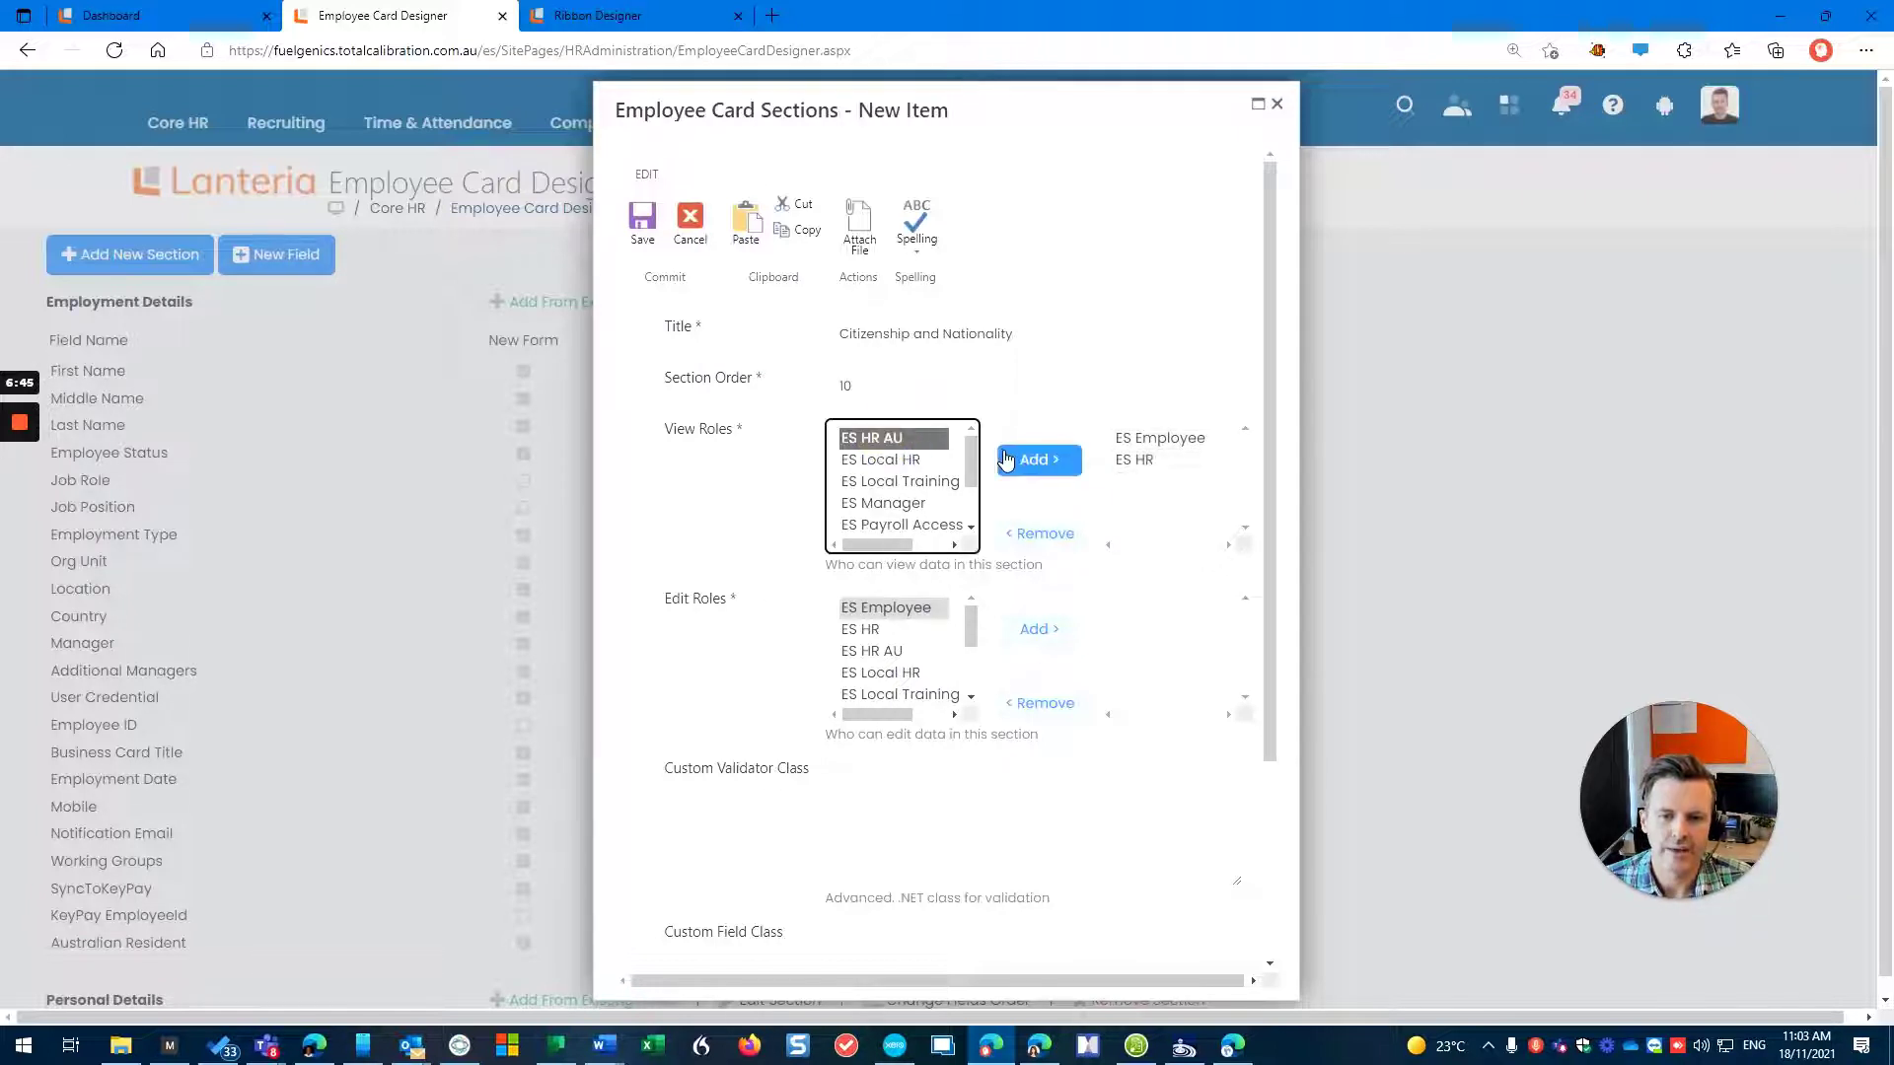
{"action": "left_click", "coordinate": [1036, 460]}
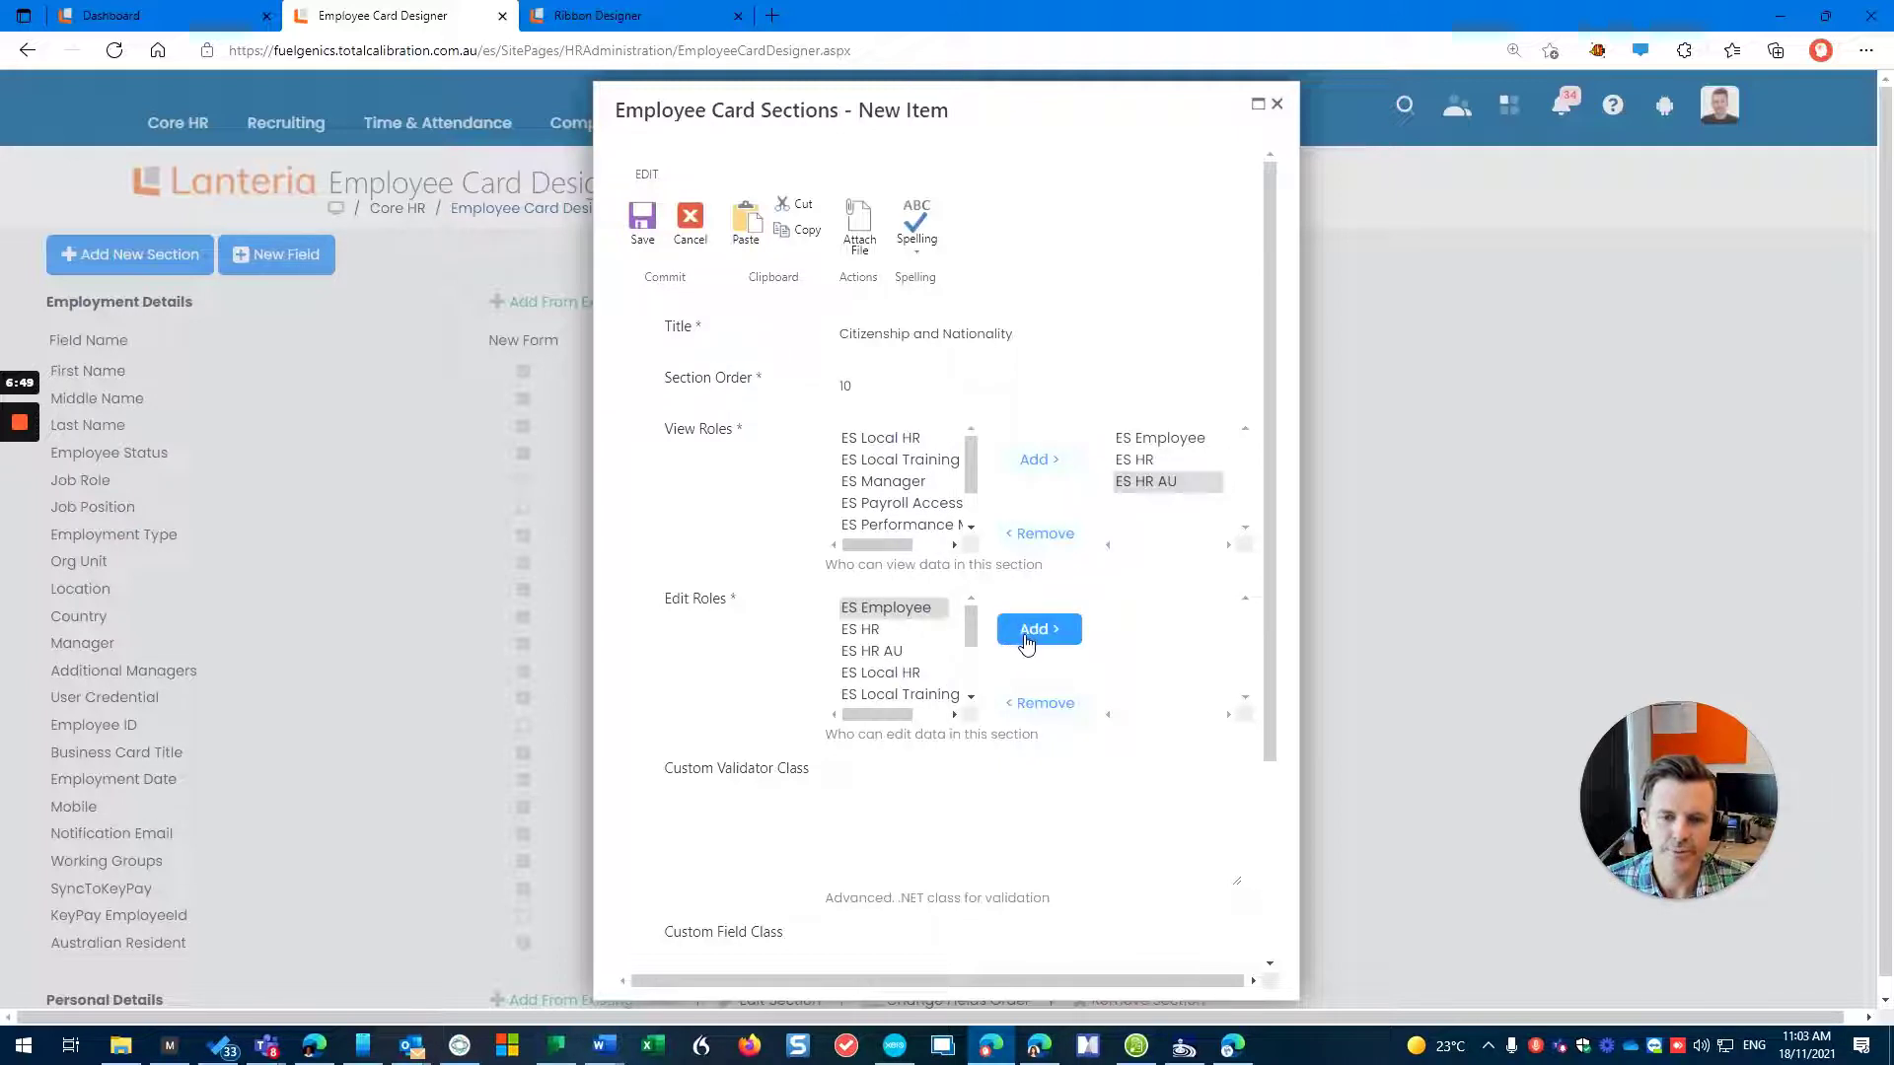
Add ES HR and ES HR AU to the new section's Edit Roles and save the section
{"action": "left_click", "coordinate": [860, 632]}
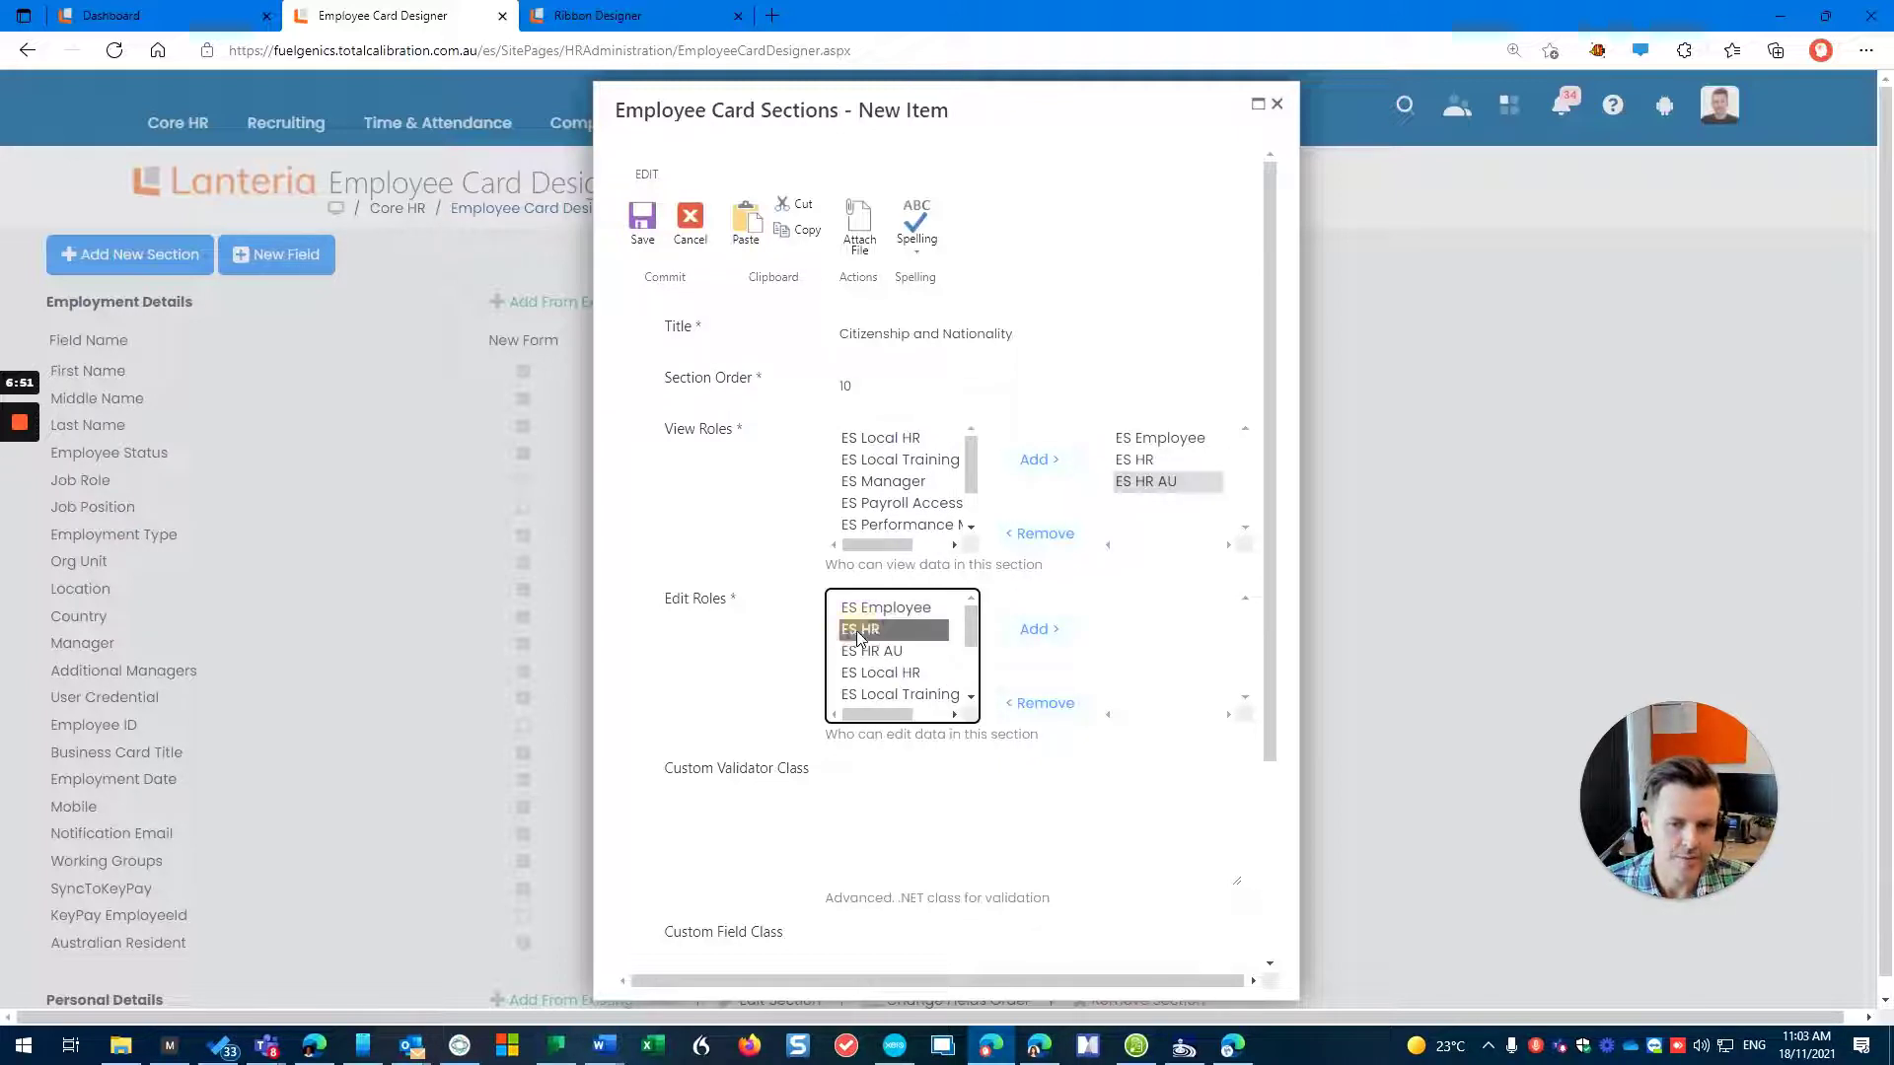
{"action": "left_click", "coordinate": [864, 651], "text": "shift"}
{"action": "left_click", "coordinate": [1038, 629]}
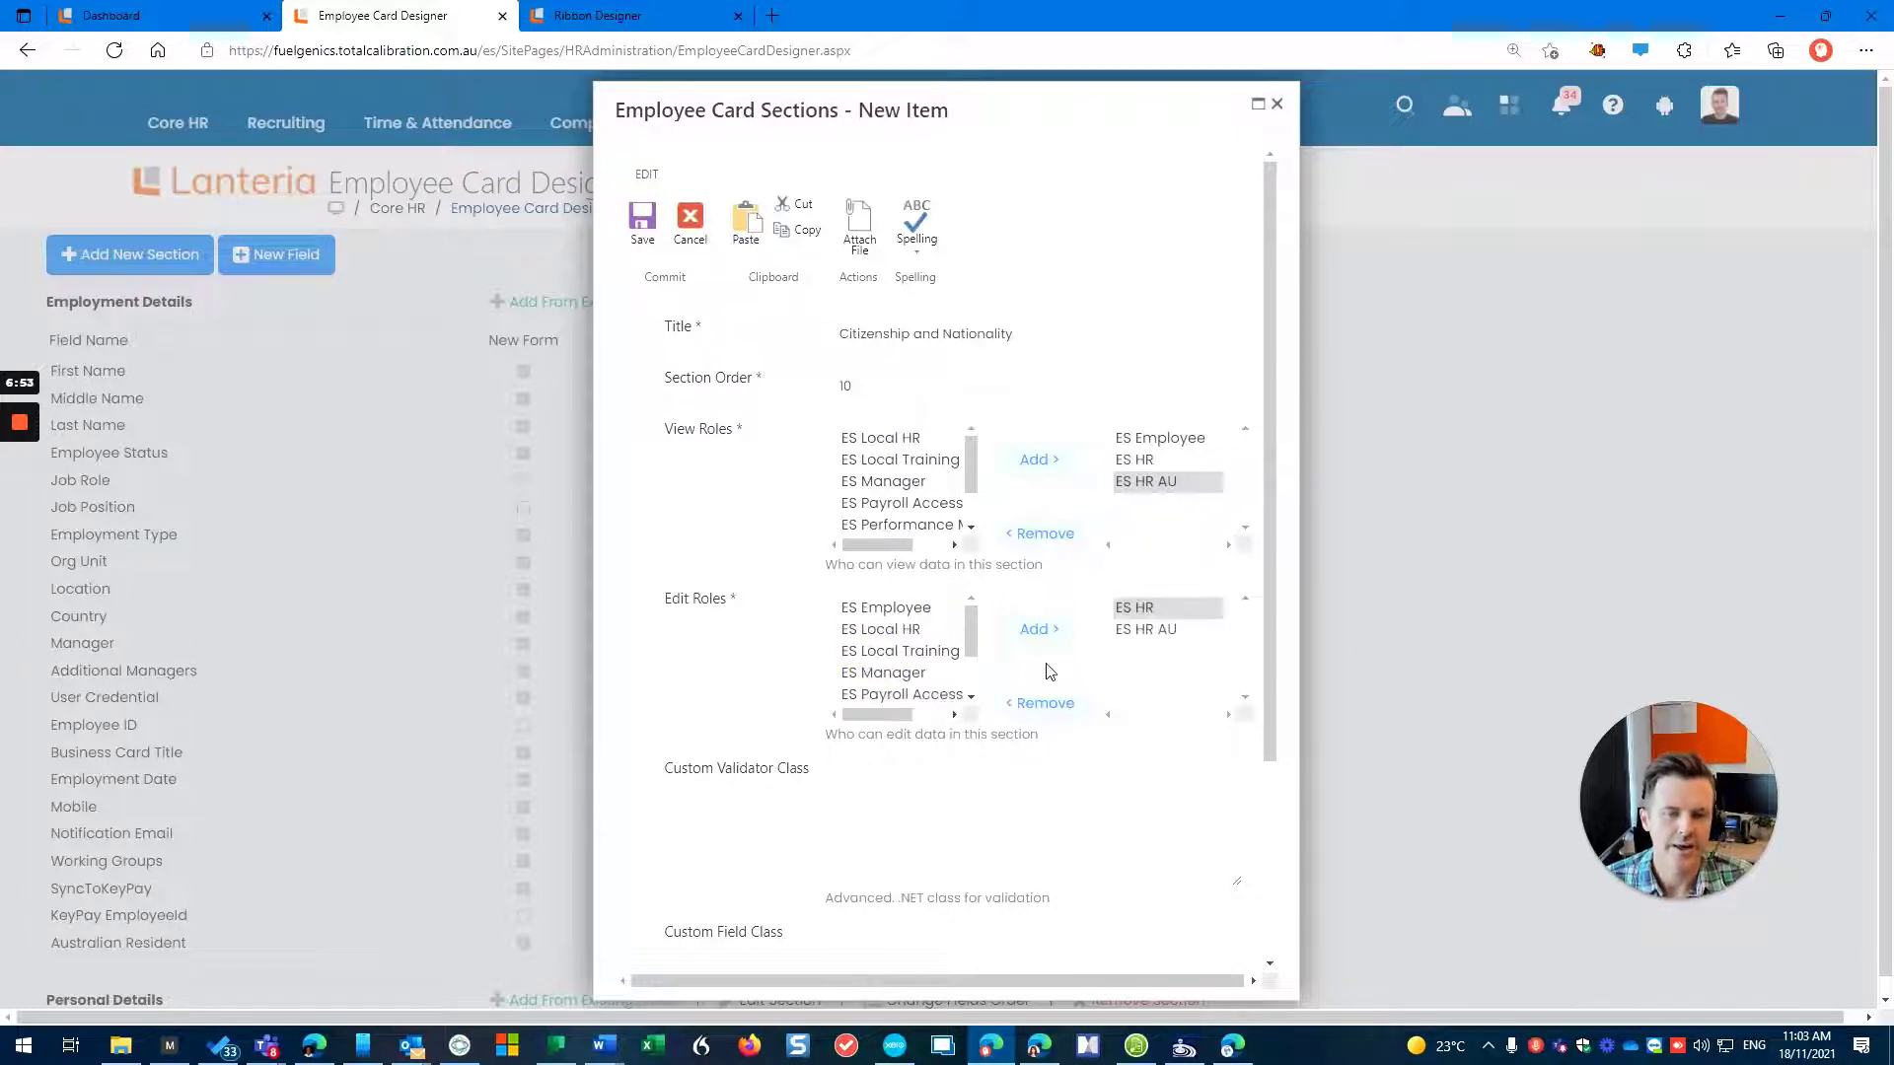
{"action": "scroll", "coordinate": [878, 671], "scroll_direction": "down", "scroll_amount": 1}
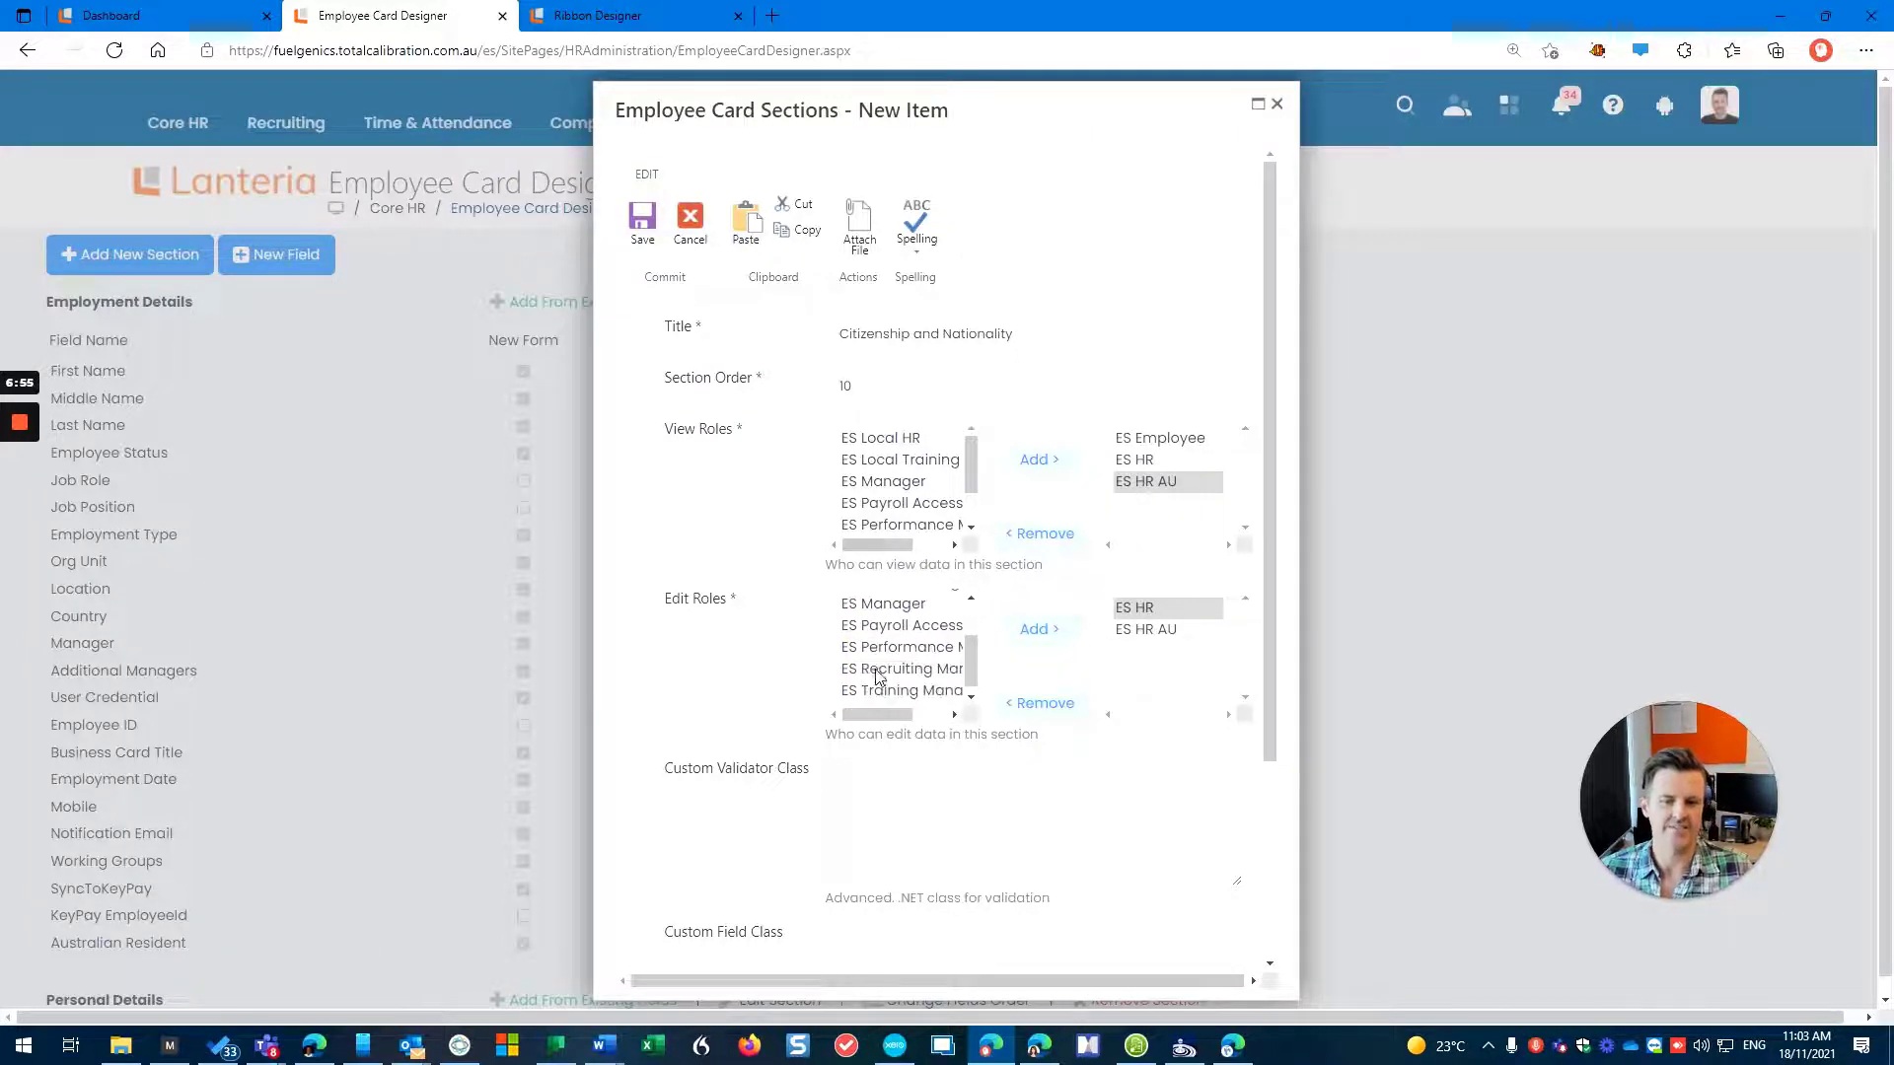
{"action": "left_click", "coordinate": [639, 215]}
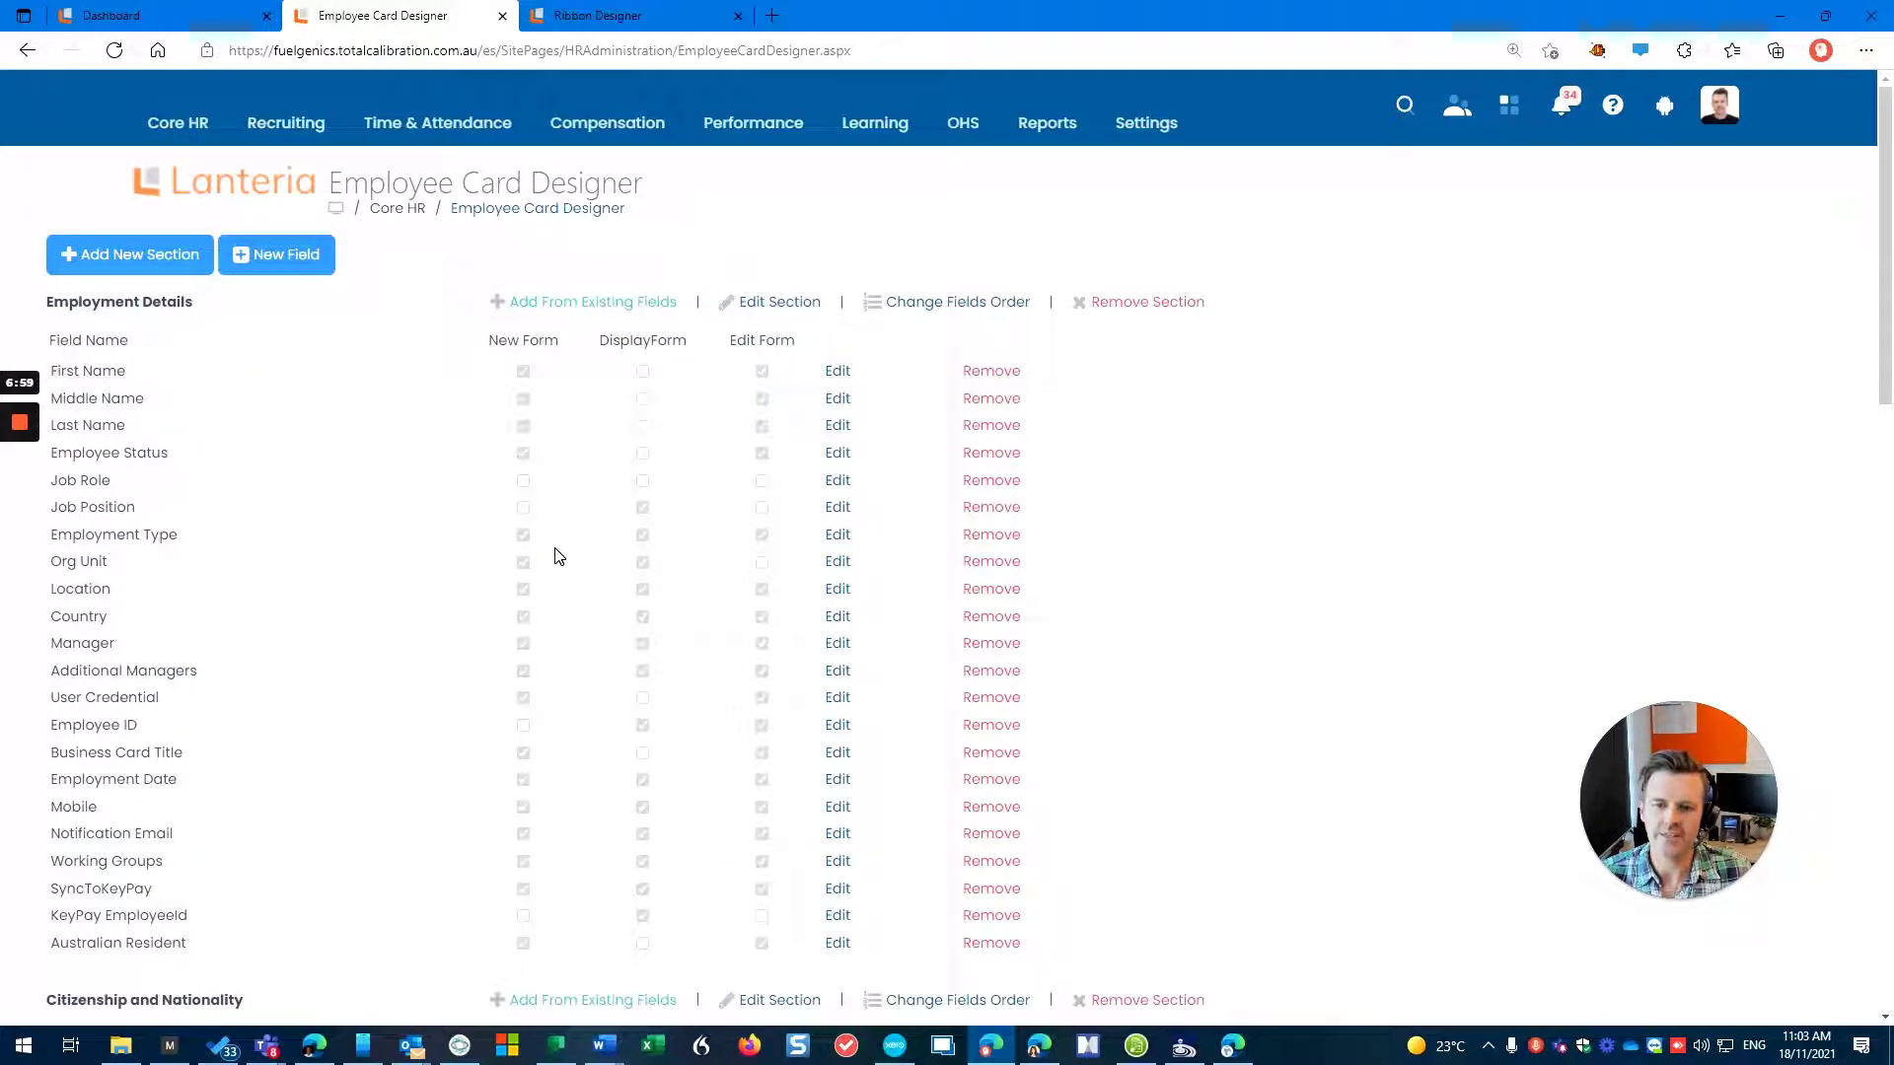
Review the order of the employee card's sections and open the Personal Details section's settings
{"action": "scroll", "coordinate": [563, 558], "scroll_direction": "down", "scroll_amount": 13}
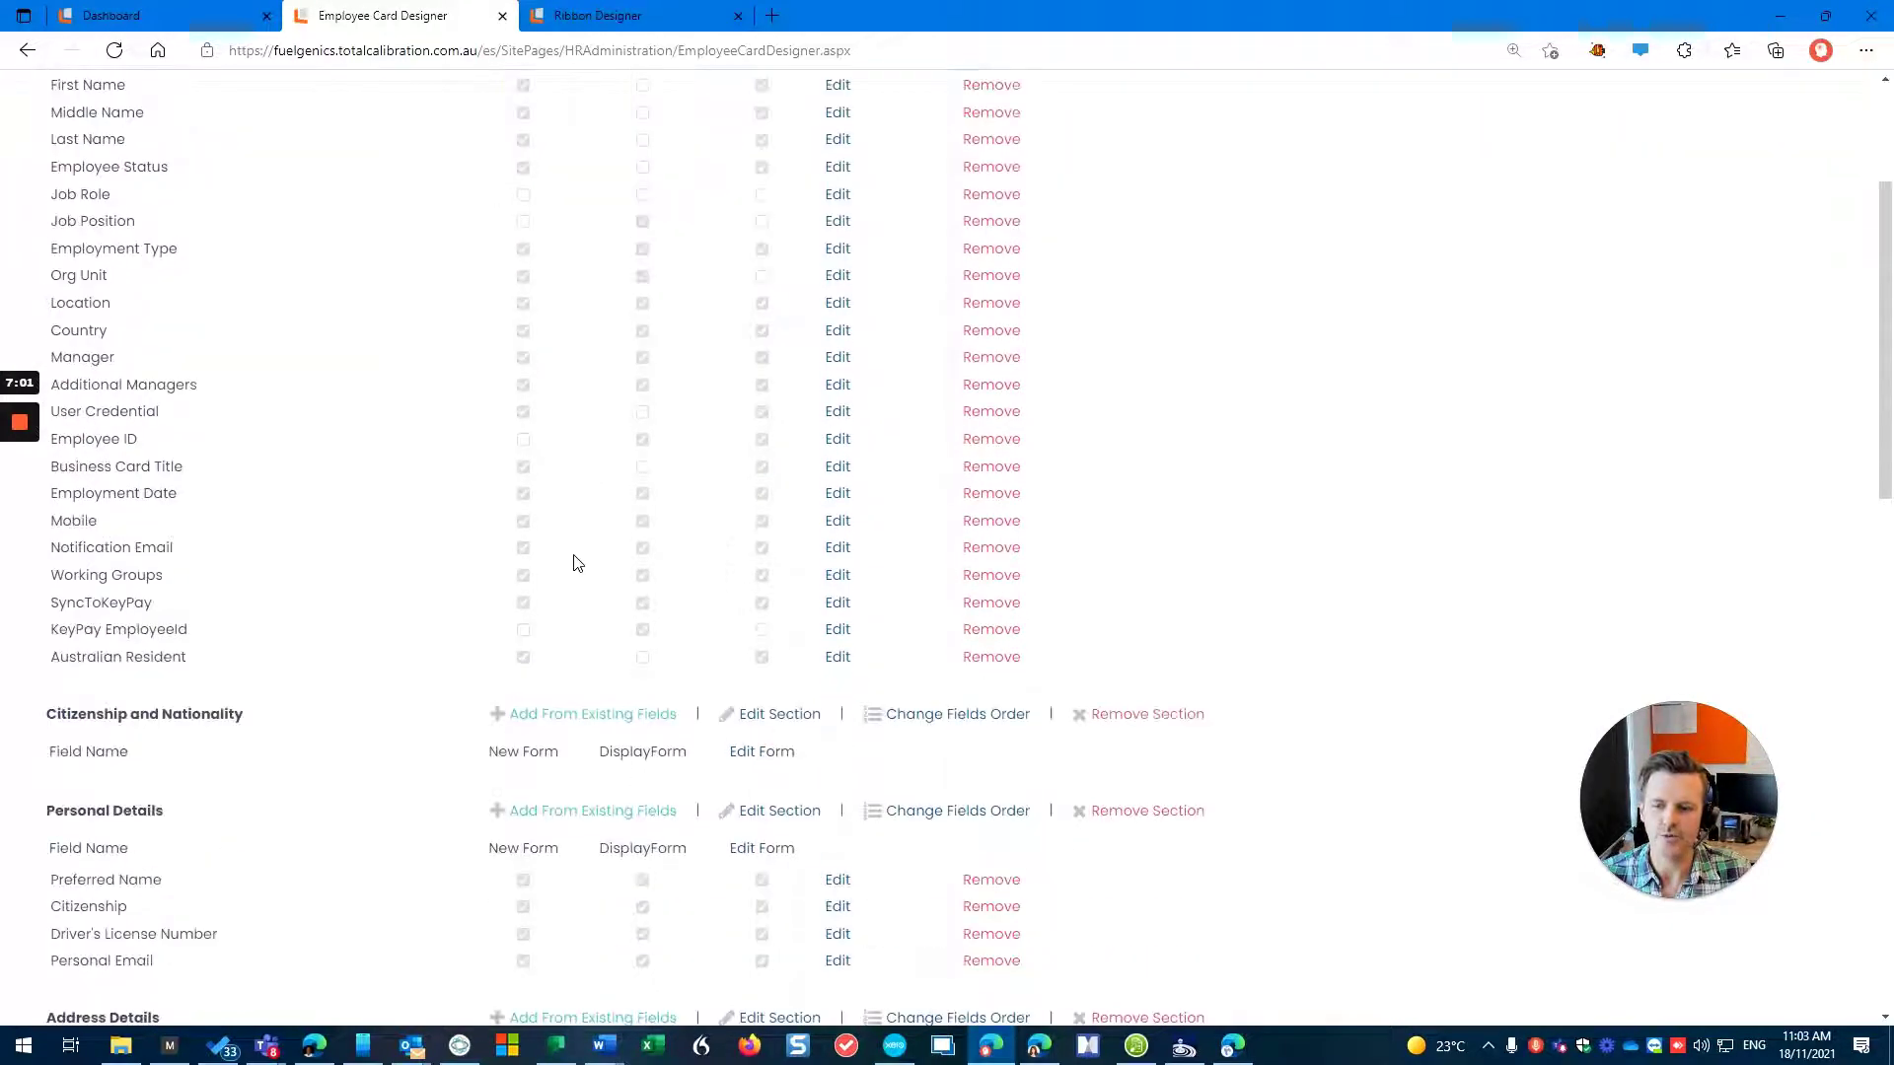
{"action": "scroll", "coordinate": [595, 569], "scroll_direction": "down", "scroll_amount": 5}
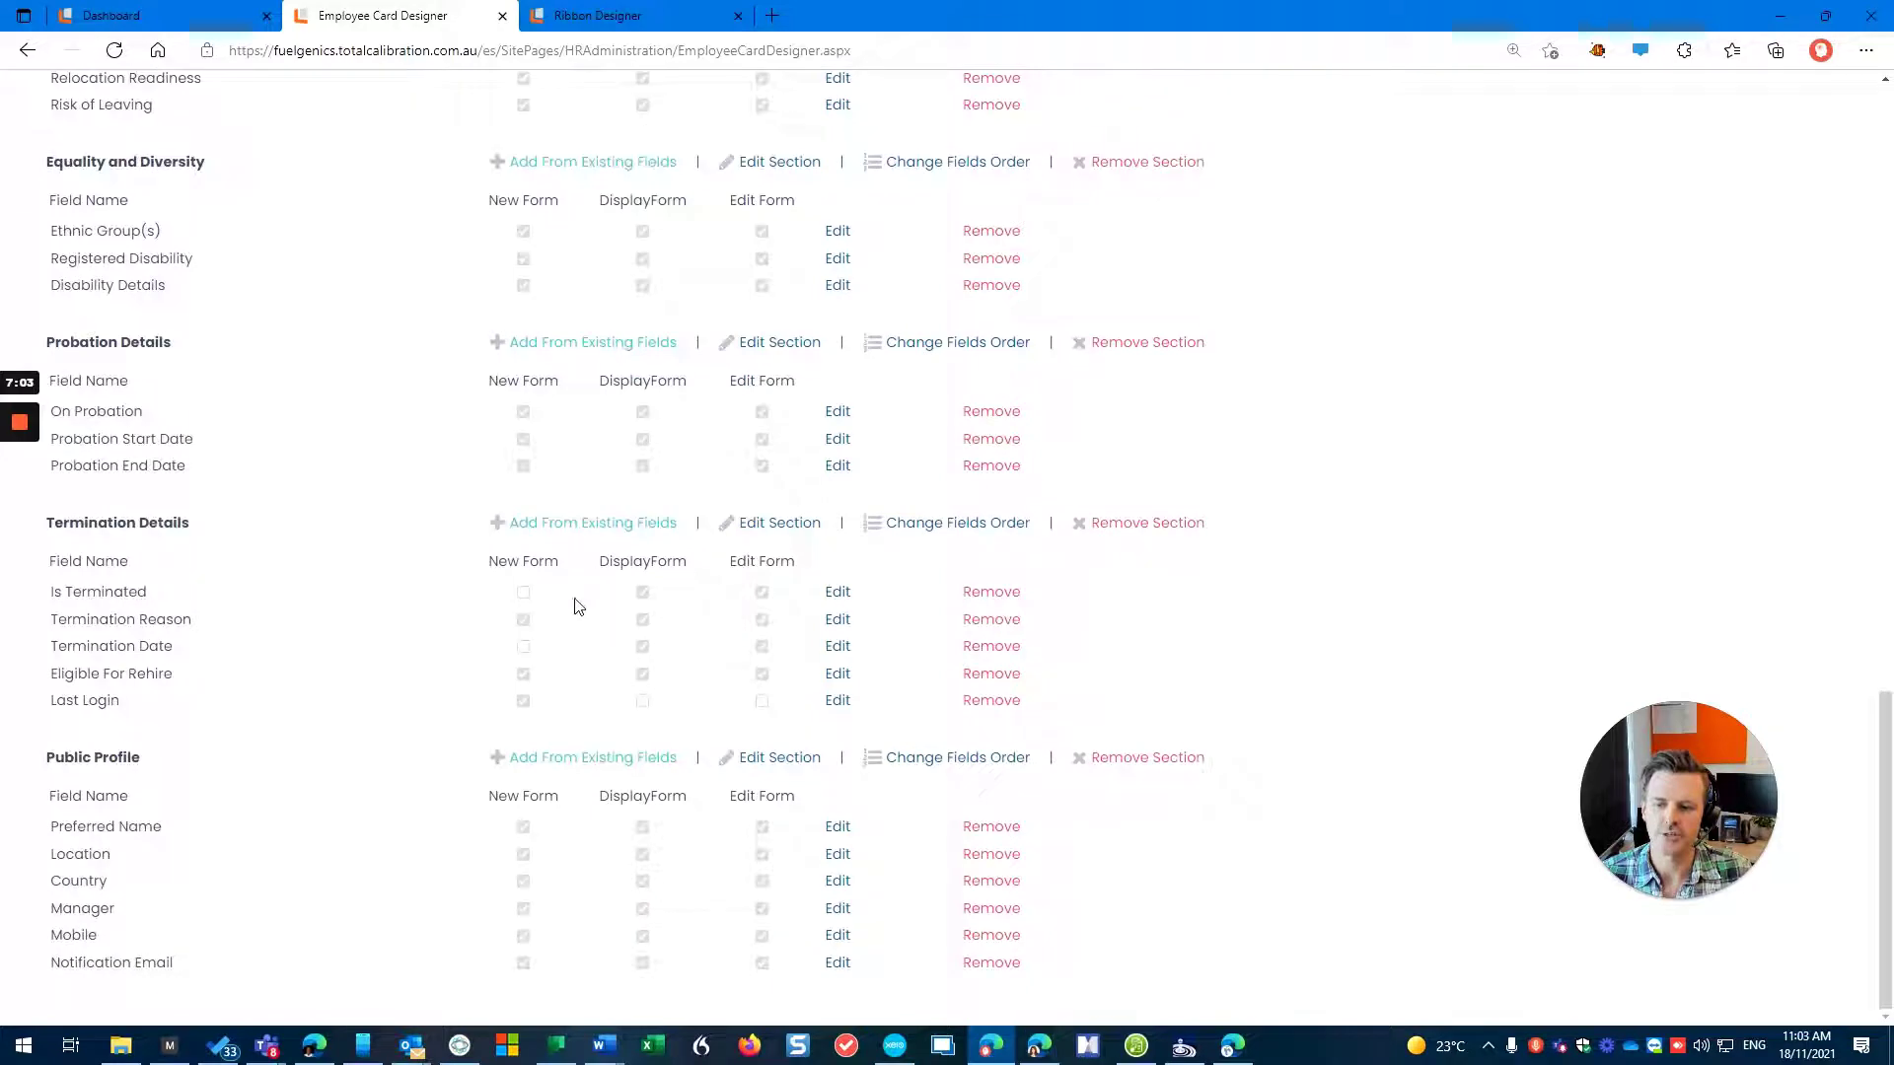
{"action": "scroll", "coordinate": [294, 687], "scroll_direction": "up", "scroll_amount": 2}
{"action": "scroll", "coordinate": [289, 680], "scroll_direction": "up", "scroll_amount": 3}
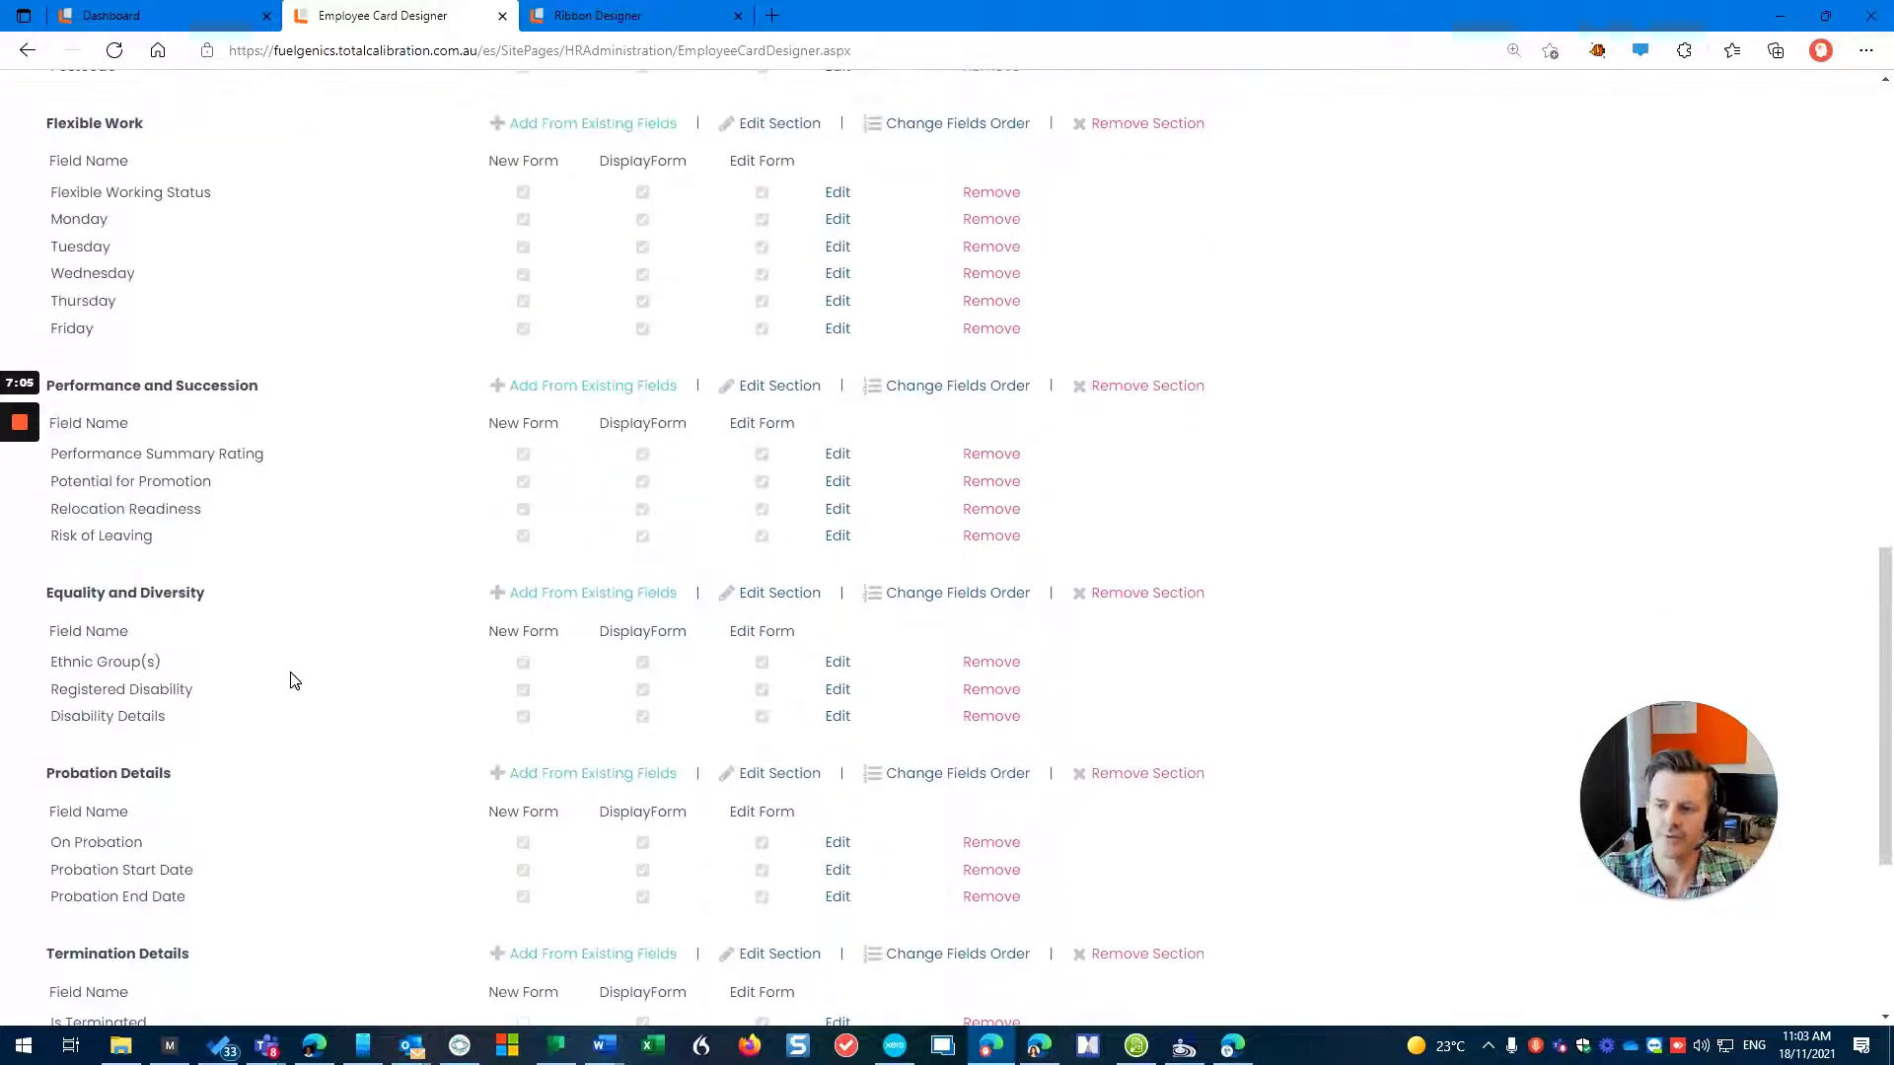
{"action": "scroll", "coordinate": [294, 681], "scroll_direction": "up", "scroll_amount": 6}
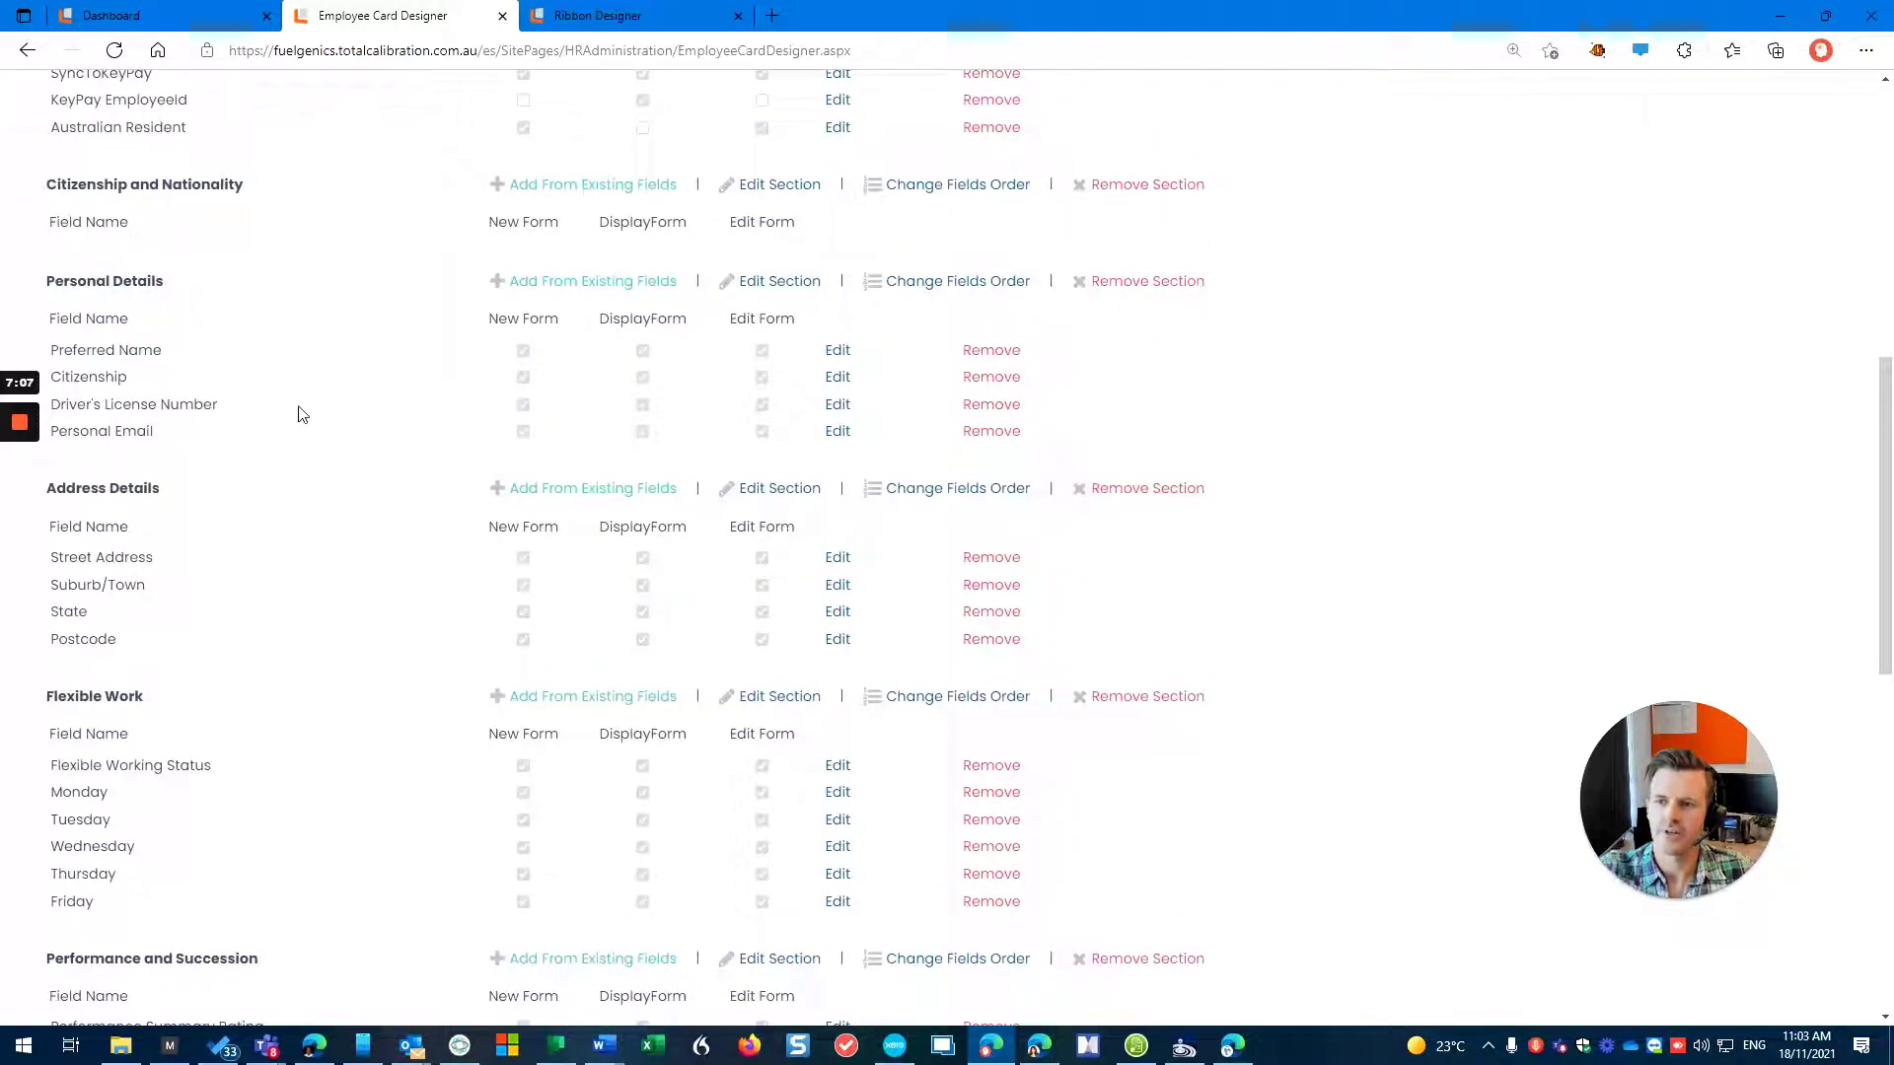
{"action": "scroll", "coordinate": [303, 414], "scroll_direction": "up", "scroll_amount": 6}
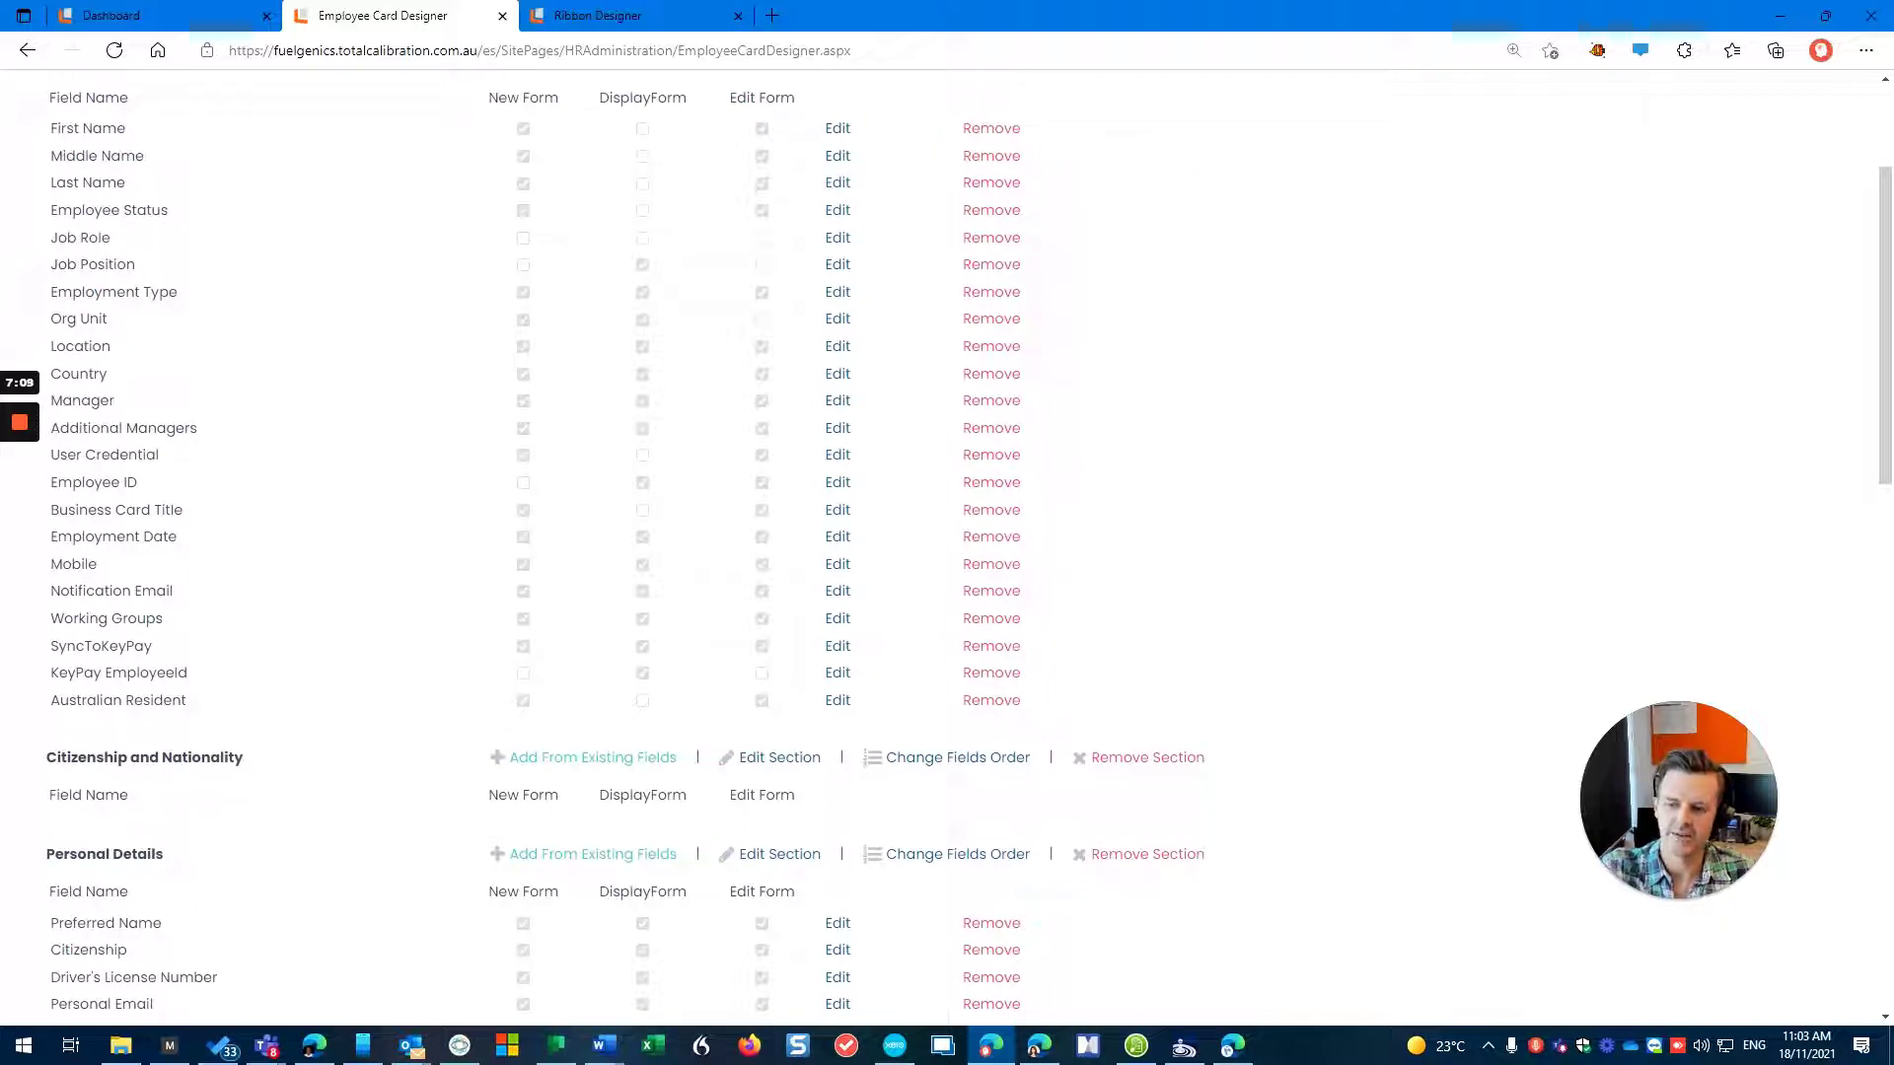
{"action": "scroll", "coordinate": [234, 782], "scroll_direction": "down", "scroll_amount": 2}
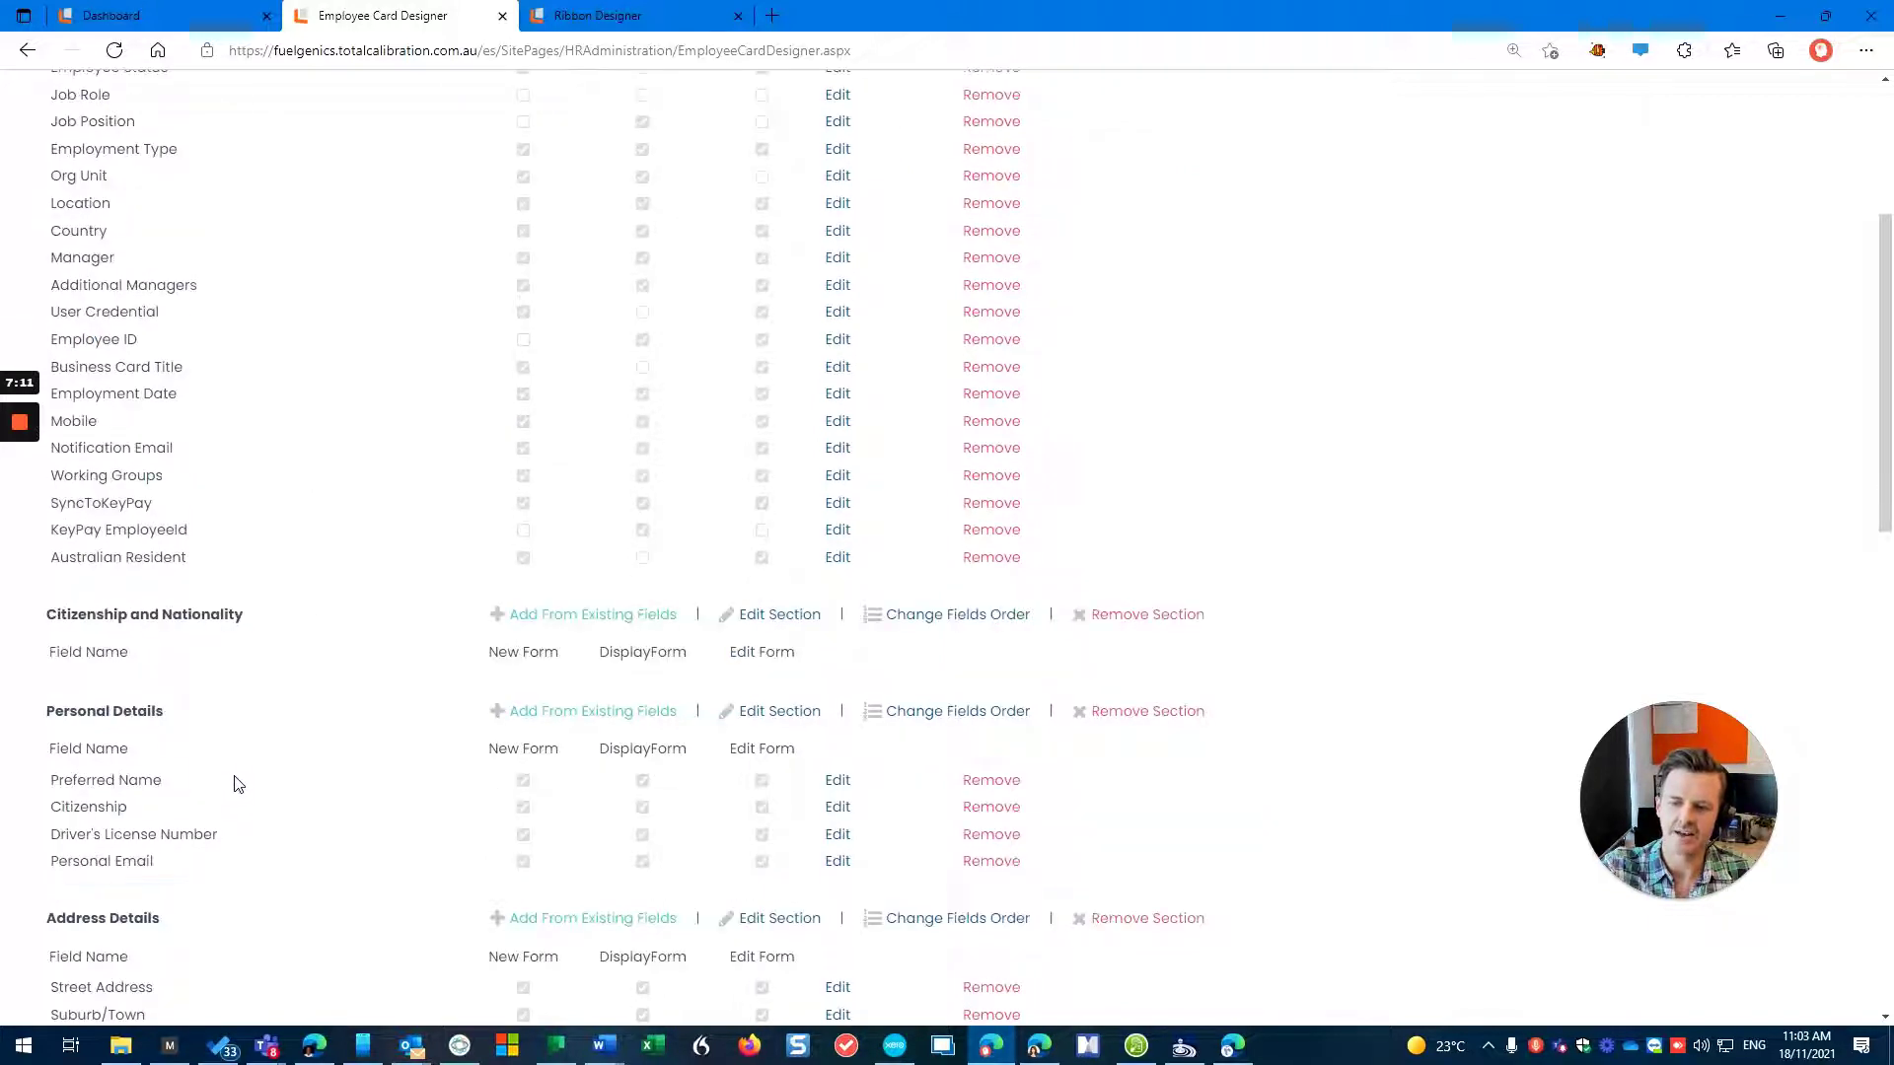
{"action": "left_click", "coordinate": [778, 714]}
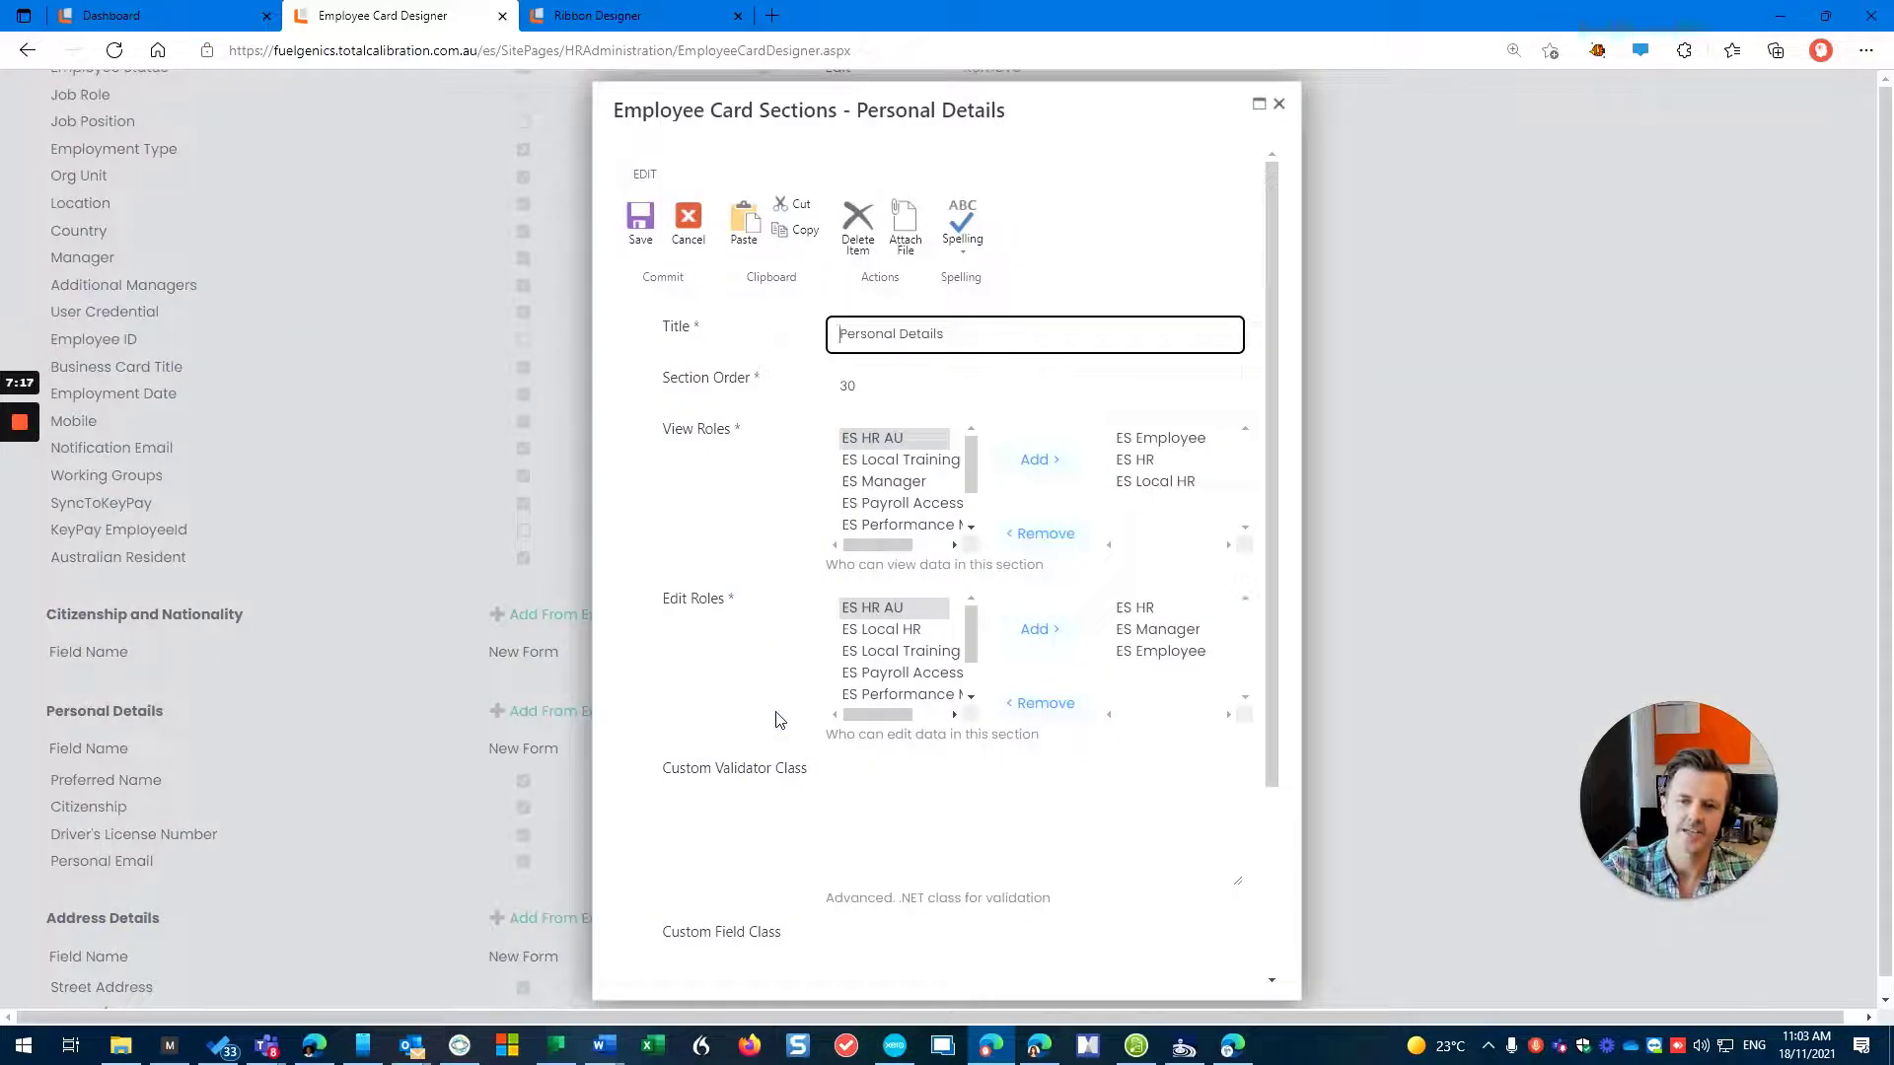
Close the Personal Details section's settings and check the section order of the Address Details section
{"action": "left_click", "coordinate": [1278, 104]}
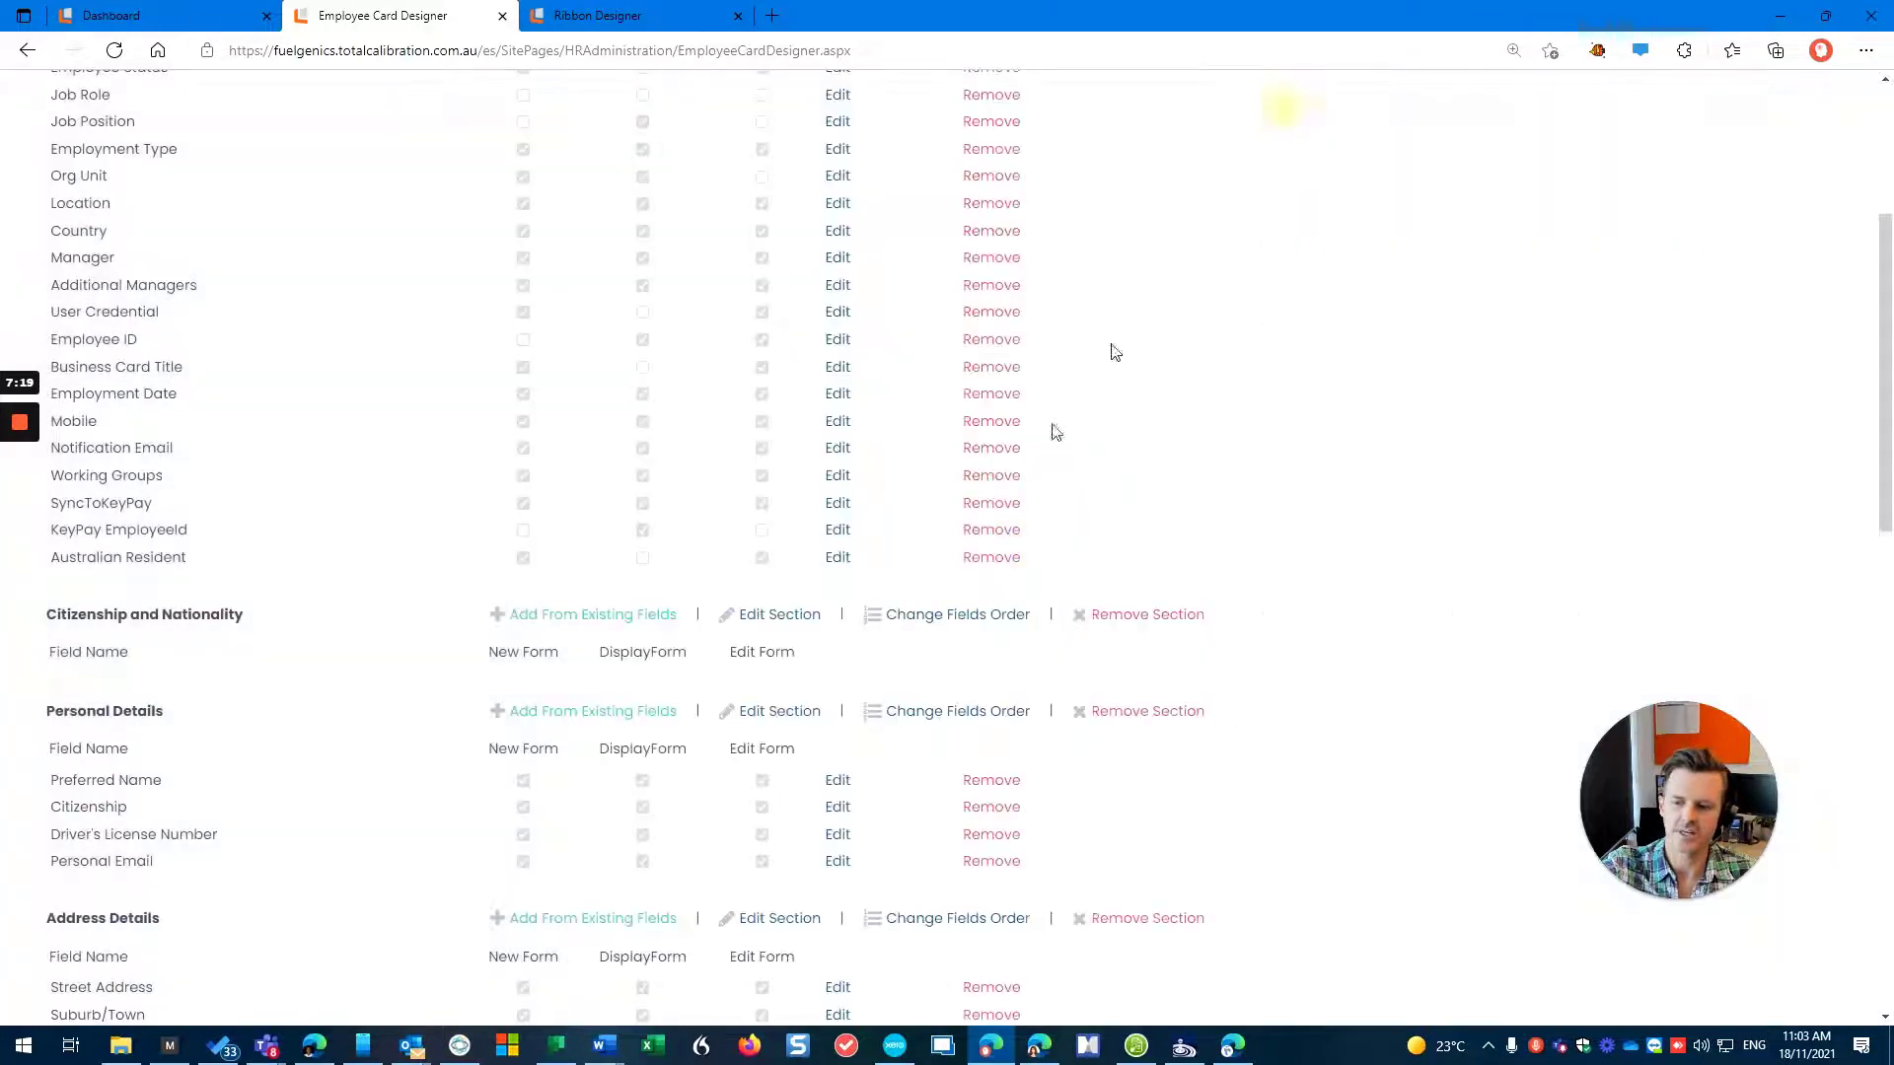
{"action": "left_click", "coordinate": [781, 920]}
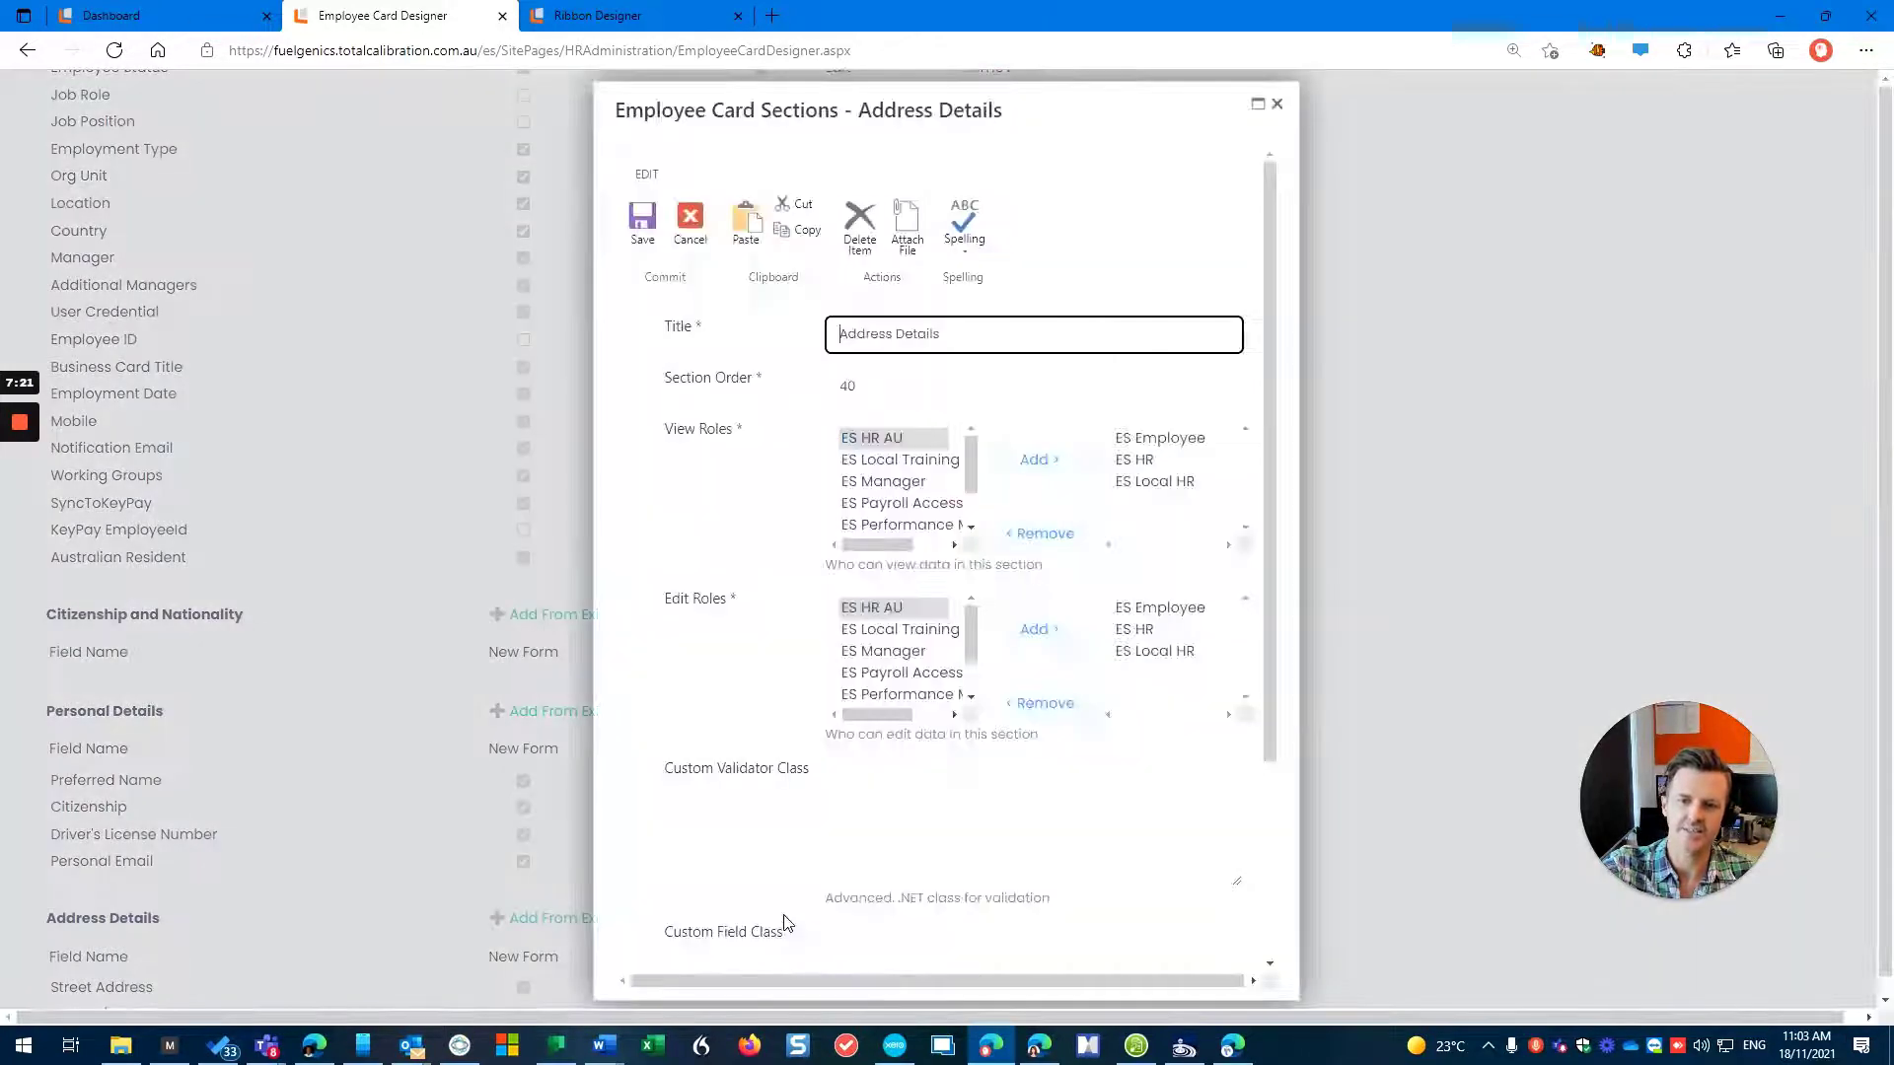
{"action": "left_click", "coordinate": [1276, 104]}
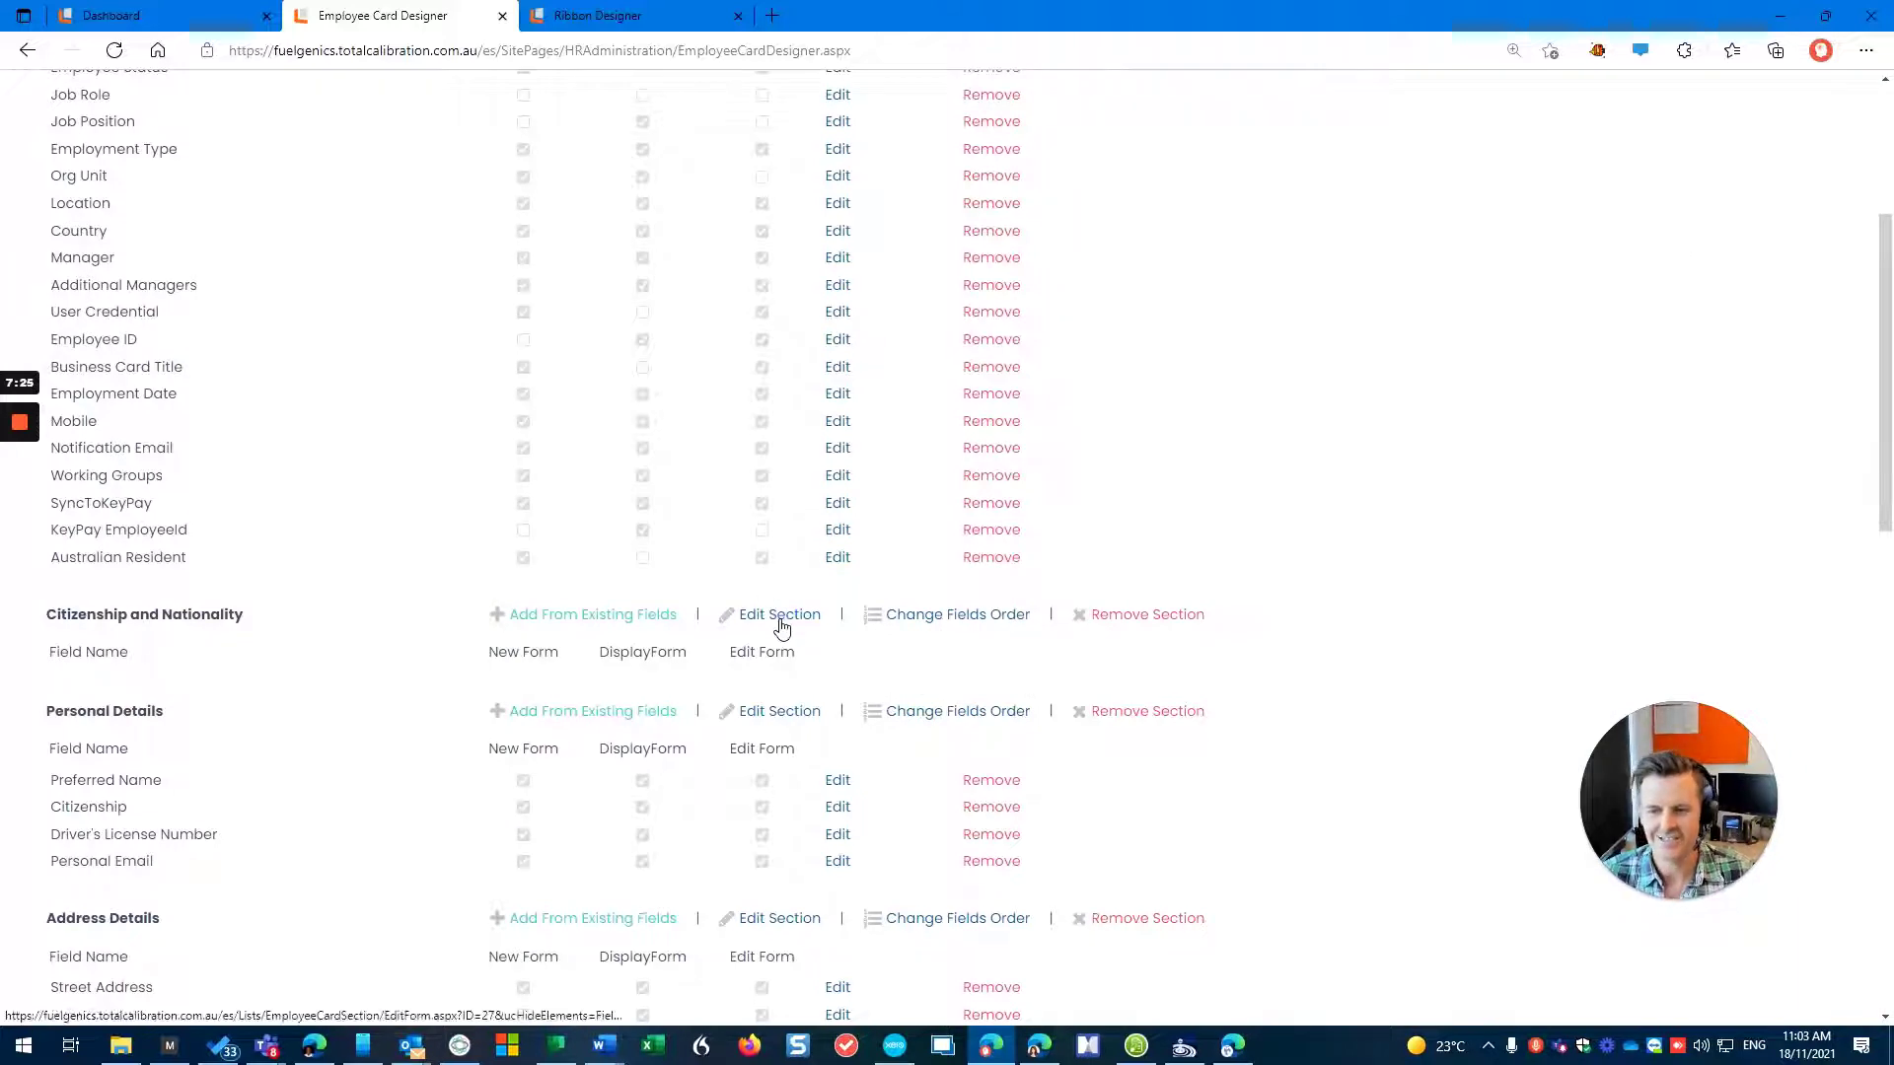
Set the Citizenship and Nationality section's order to 35 and save the section
{"action": "left_click", "coordinate": [779, 611]}
{"action": "key", "text": "Tab"}
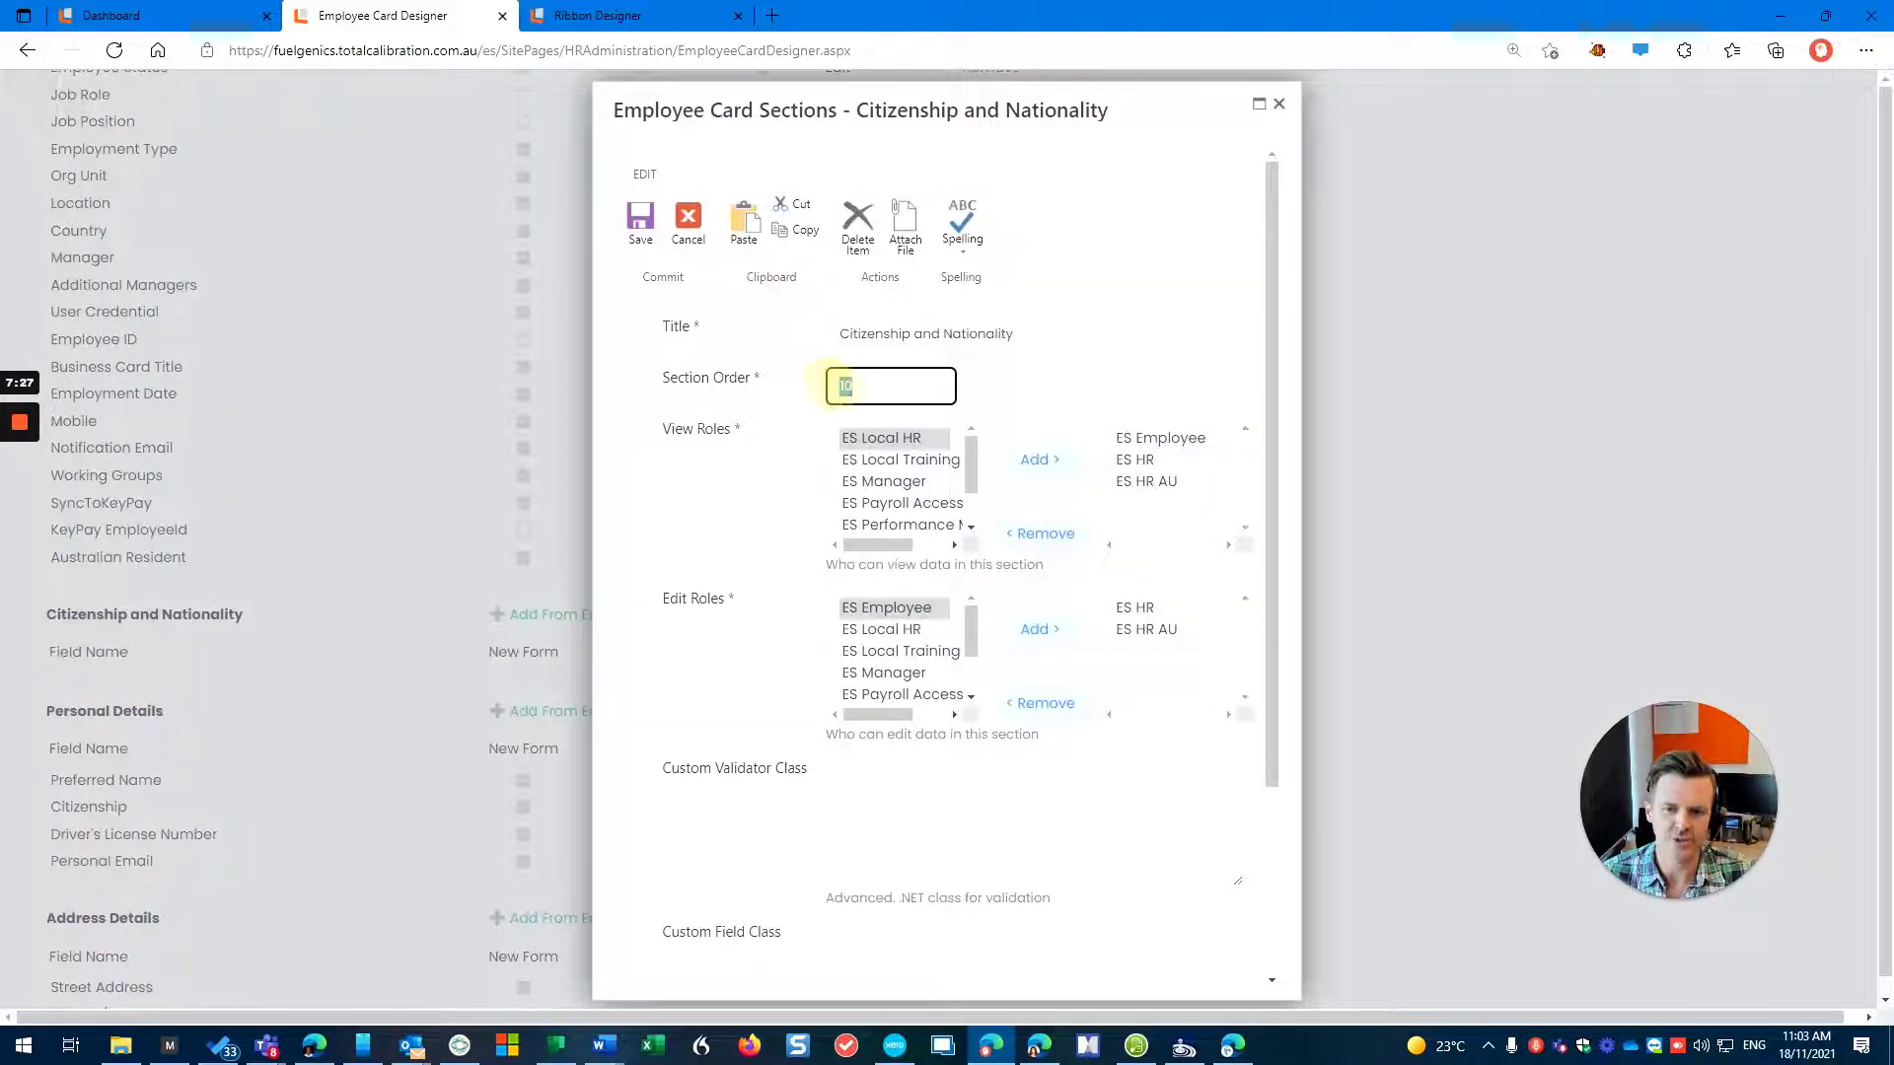
{"action": "type", "text": "35"}
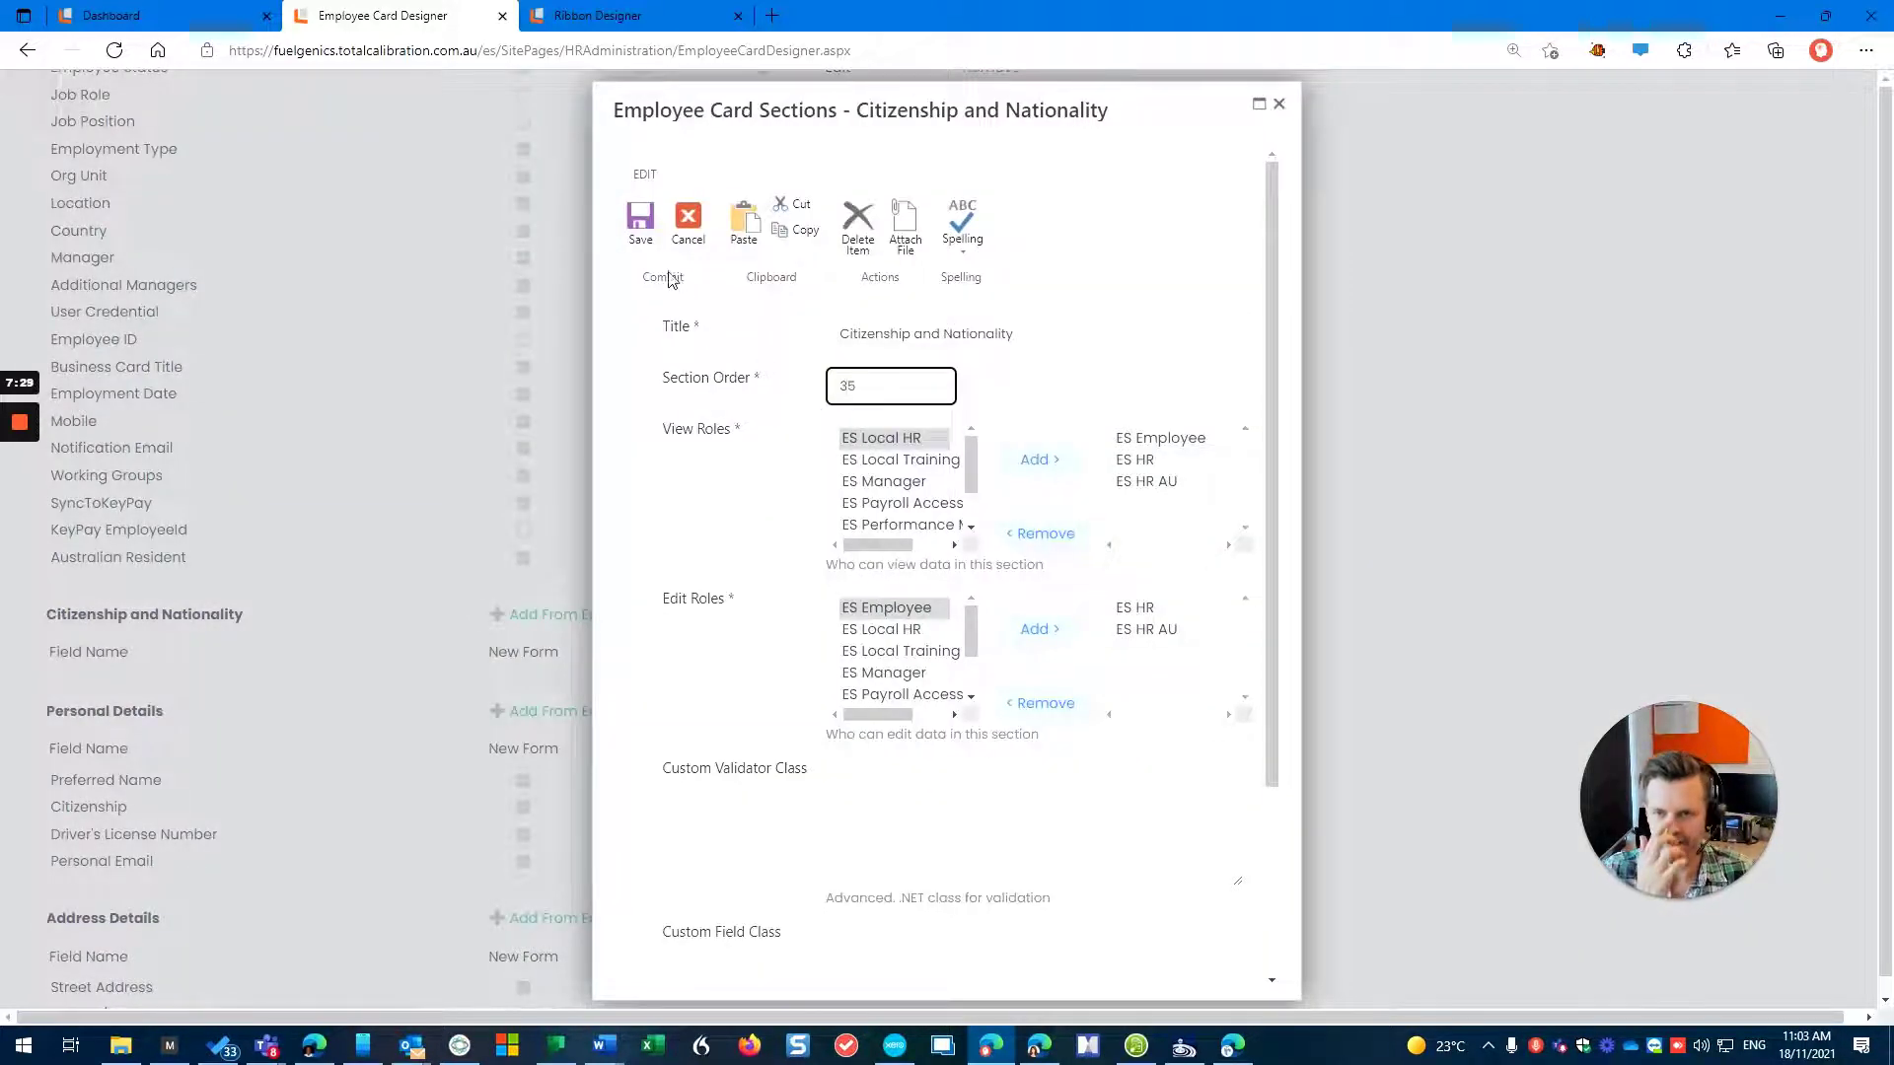
{"action": "left_click", "coordinate": [639, 225]}
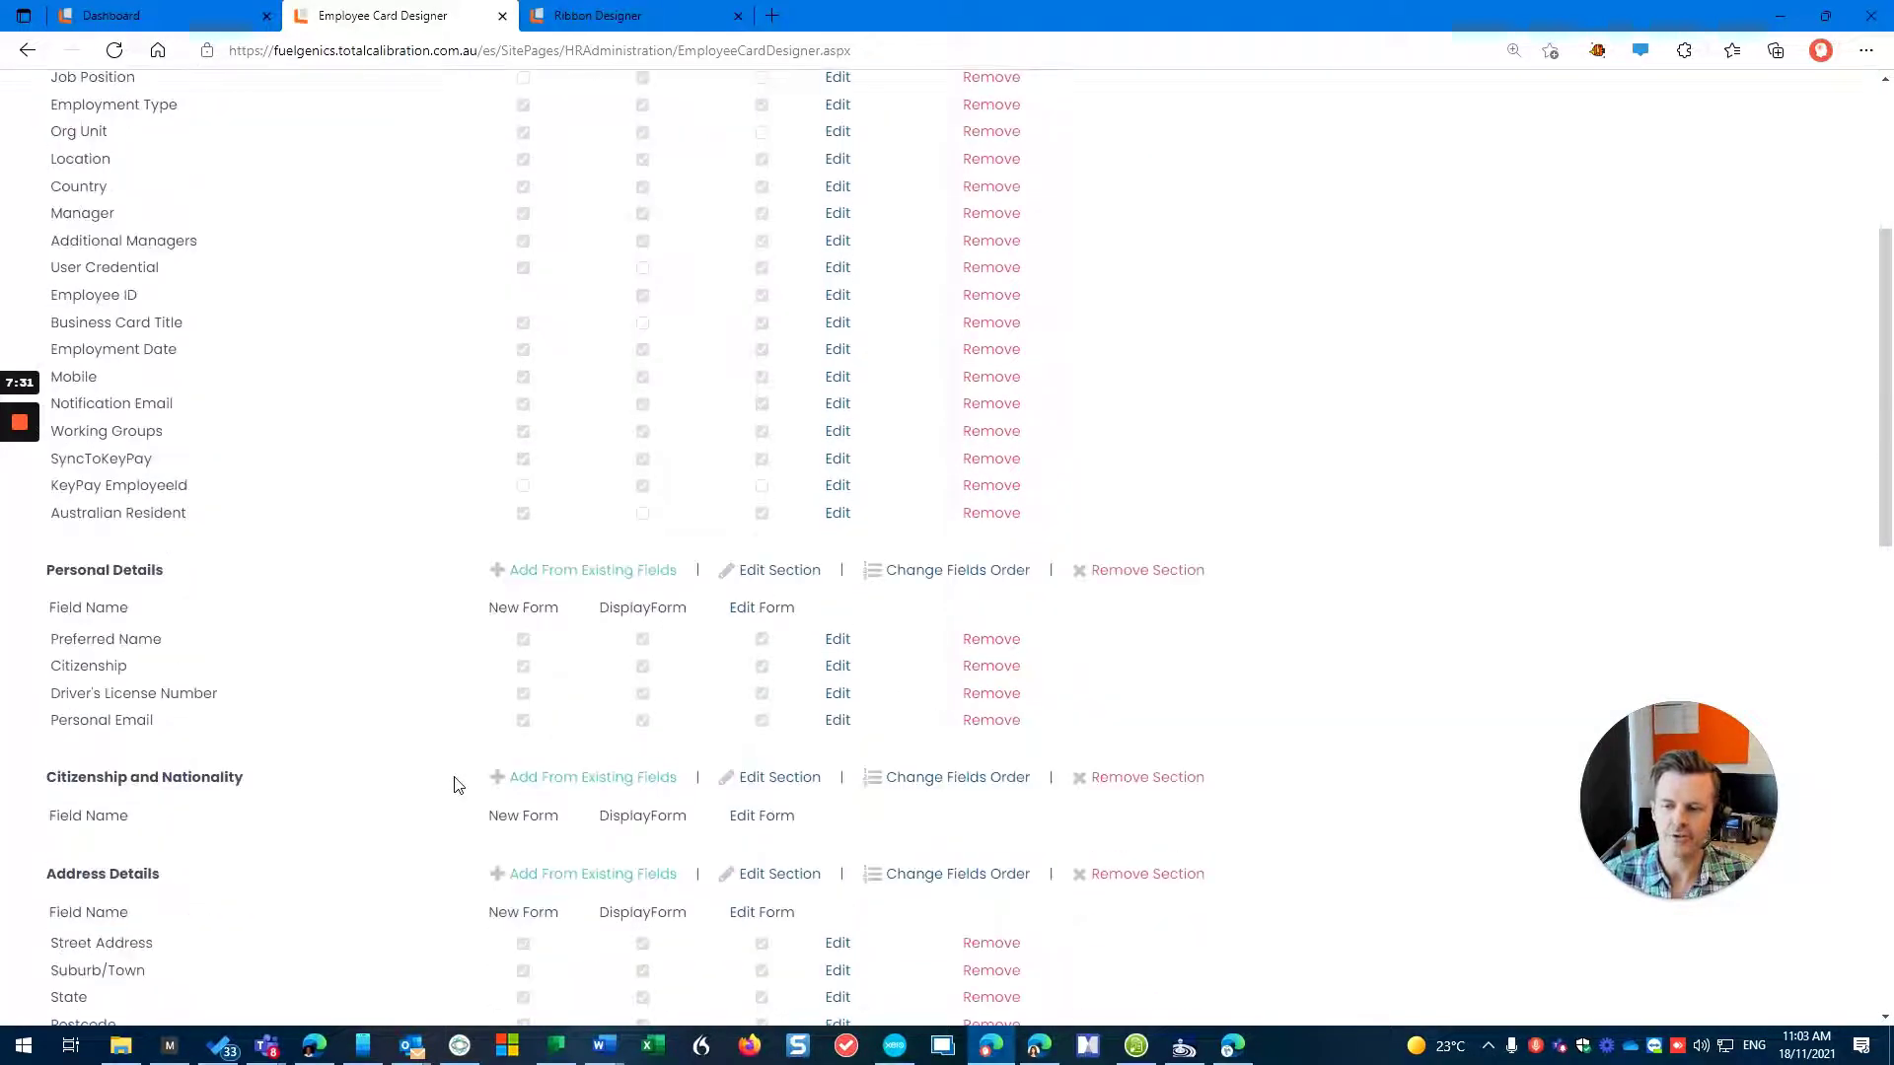
Remove the Citizenship field from the Personal Details section and confirm the removal
{"action": "scroll", "coordinate": [455, 784], "scroll_direction": "down", "scroll_amount": 2}
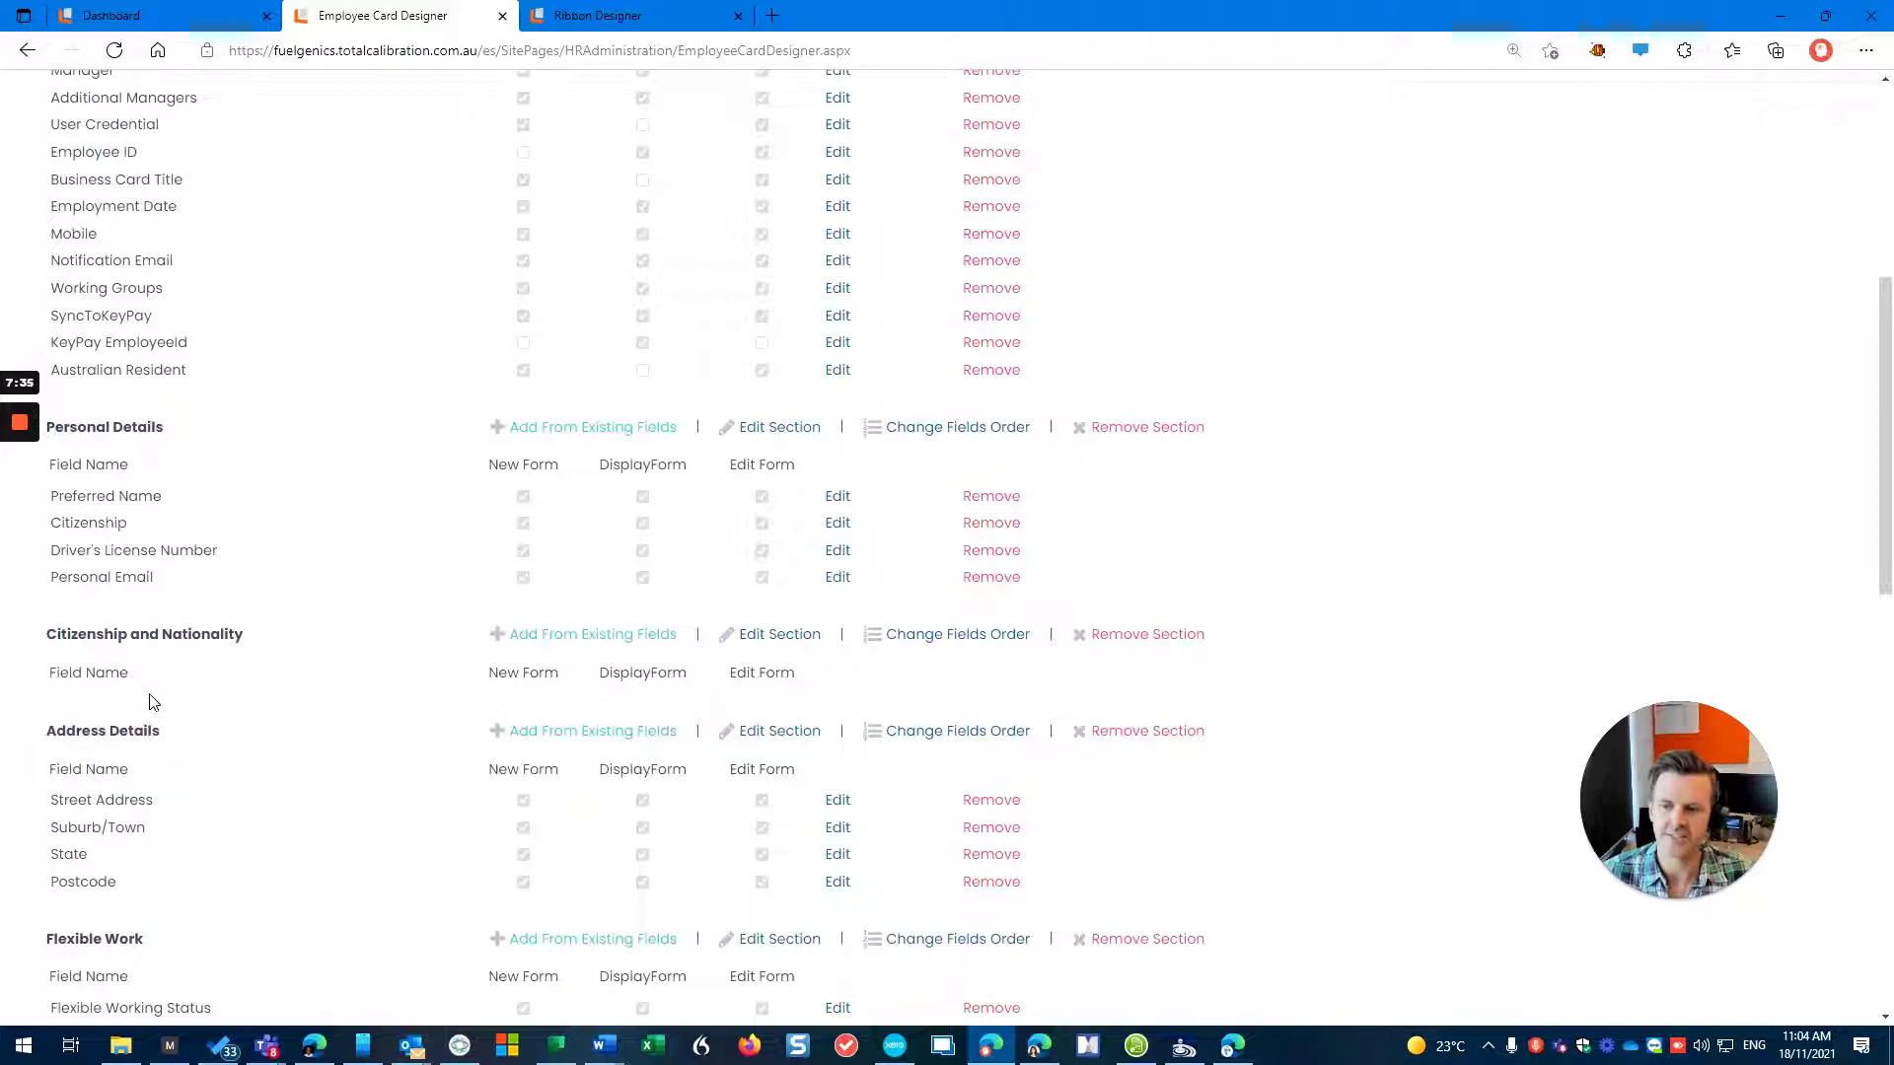
{"action": "left_click_drag", "start_coordinate": [139, 525], "coordinate": [61, 524]}
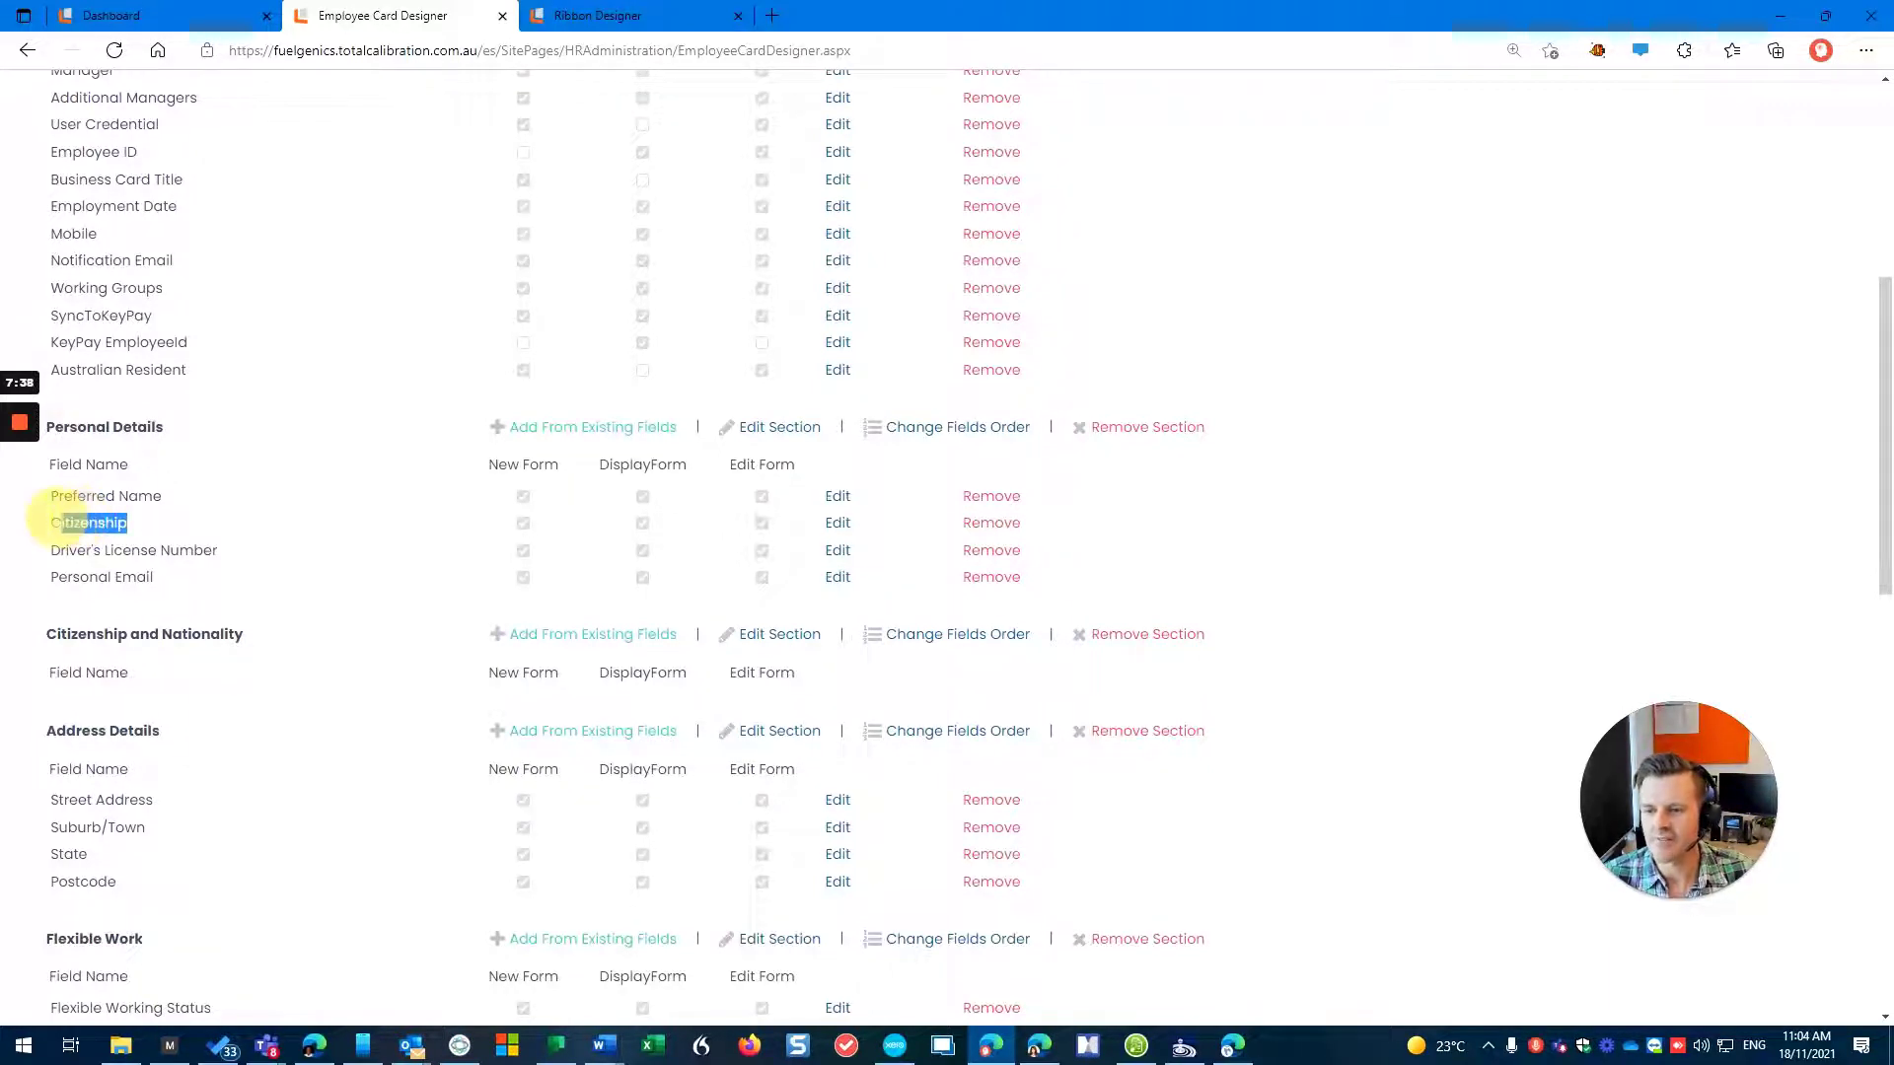
{"action": "left_click", "coordinate": [995, 525]}
{"action": "left_click", "coordinate": [1044, 159]}
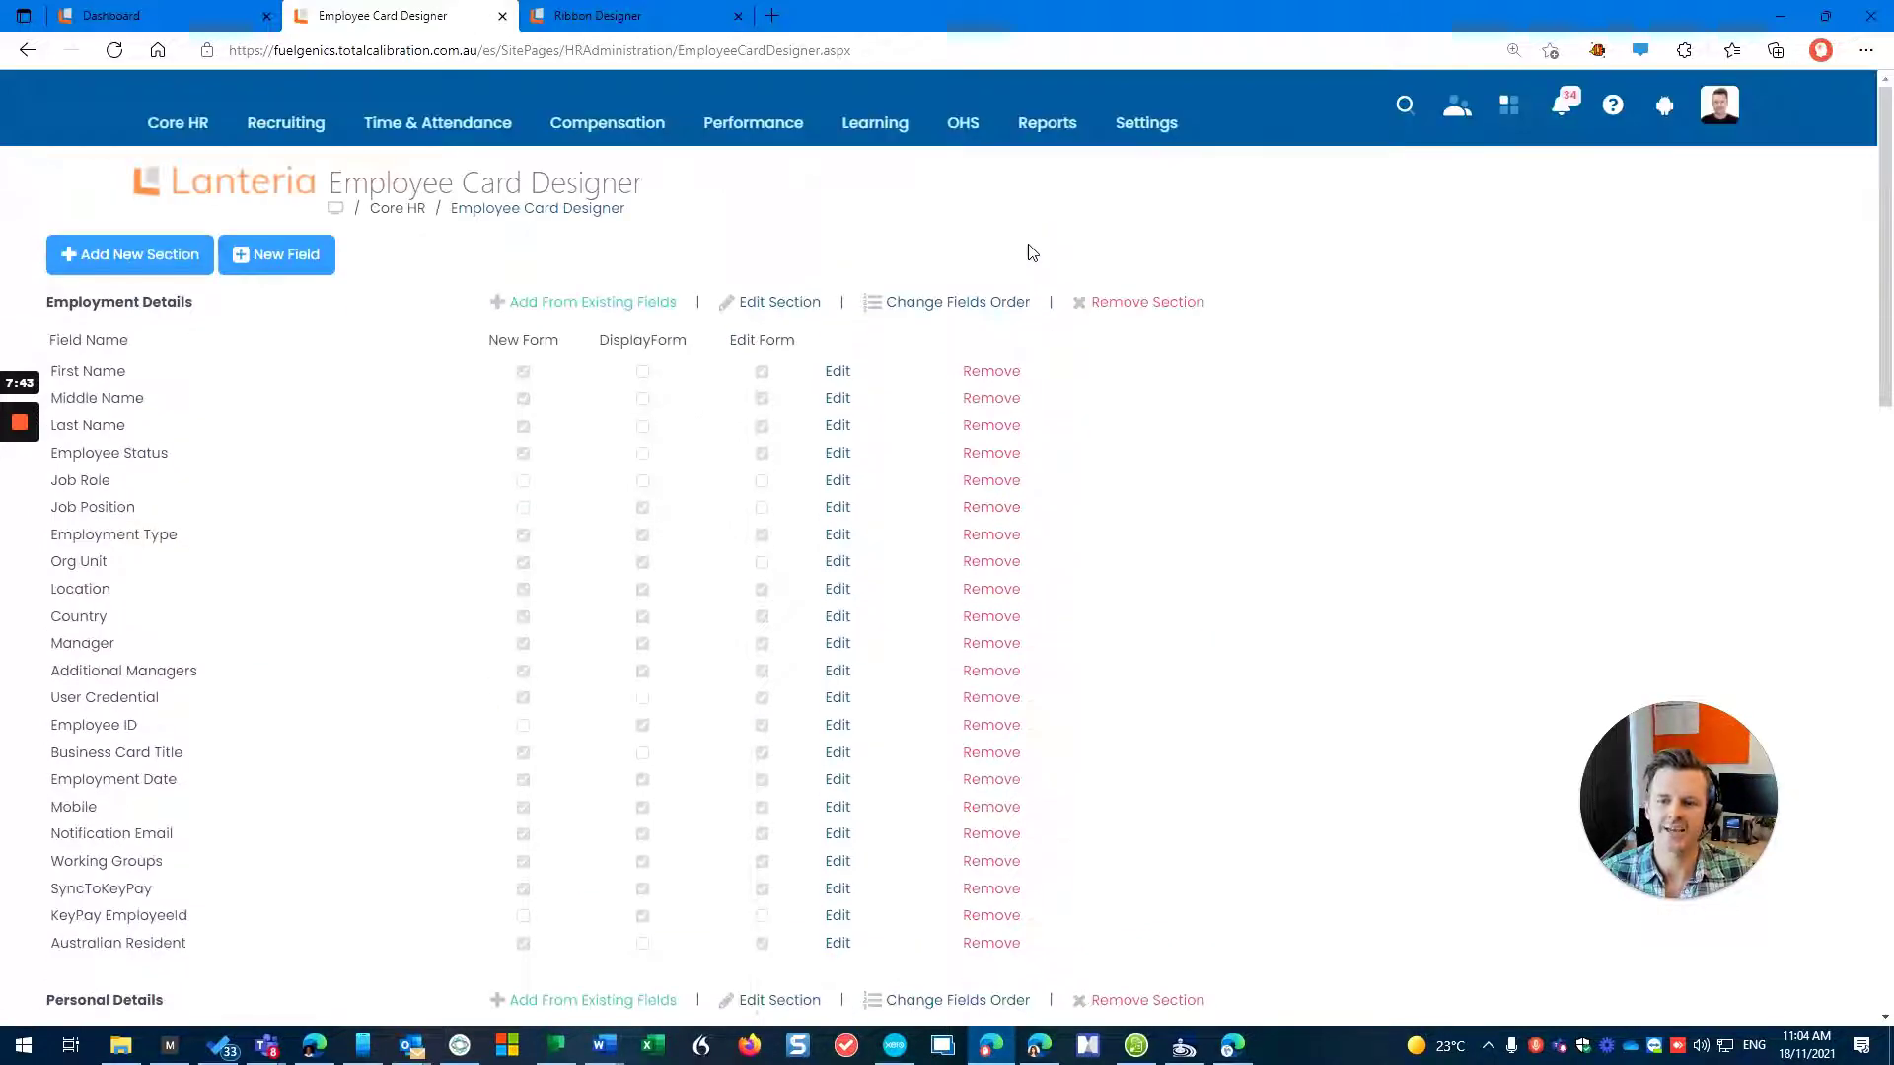
Add the existing Citizenship field to the Citizenship and Nationality section, enabled for the New, Display and Edit forms
{"action": "scroll", "coordinate": [972, 414], "scroll_direction": "down", "scroll_amount": 7}
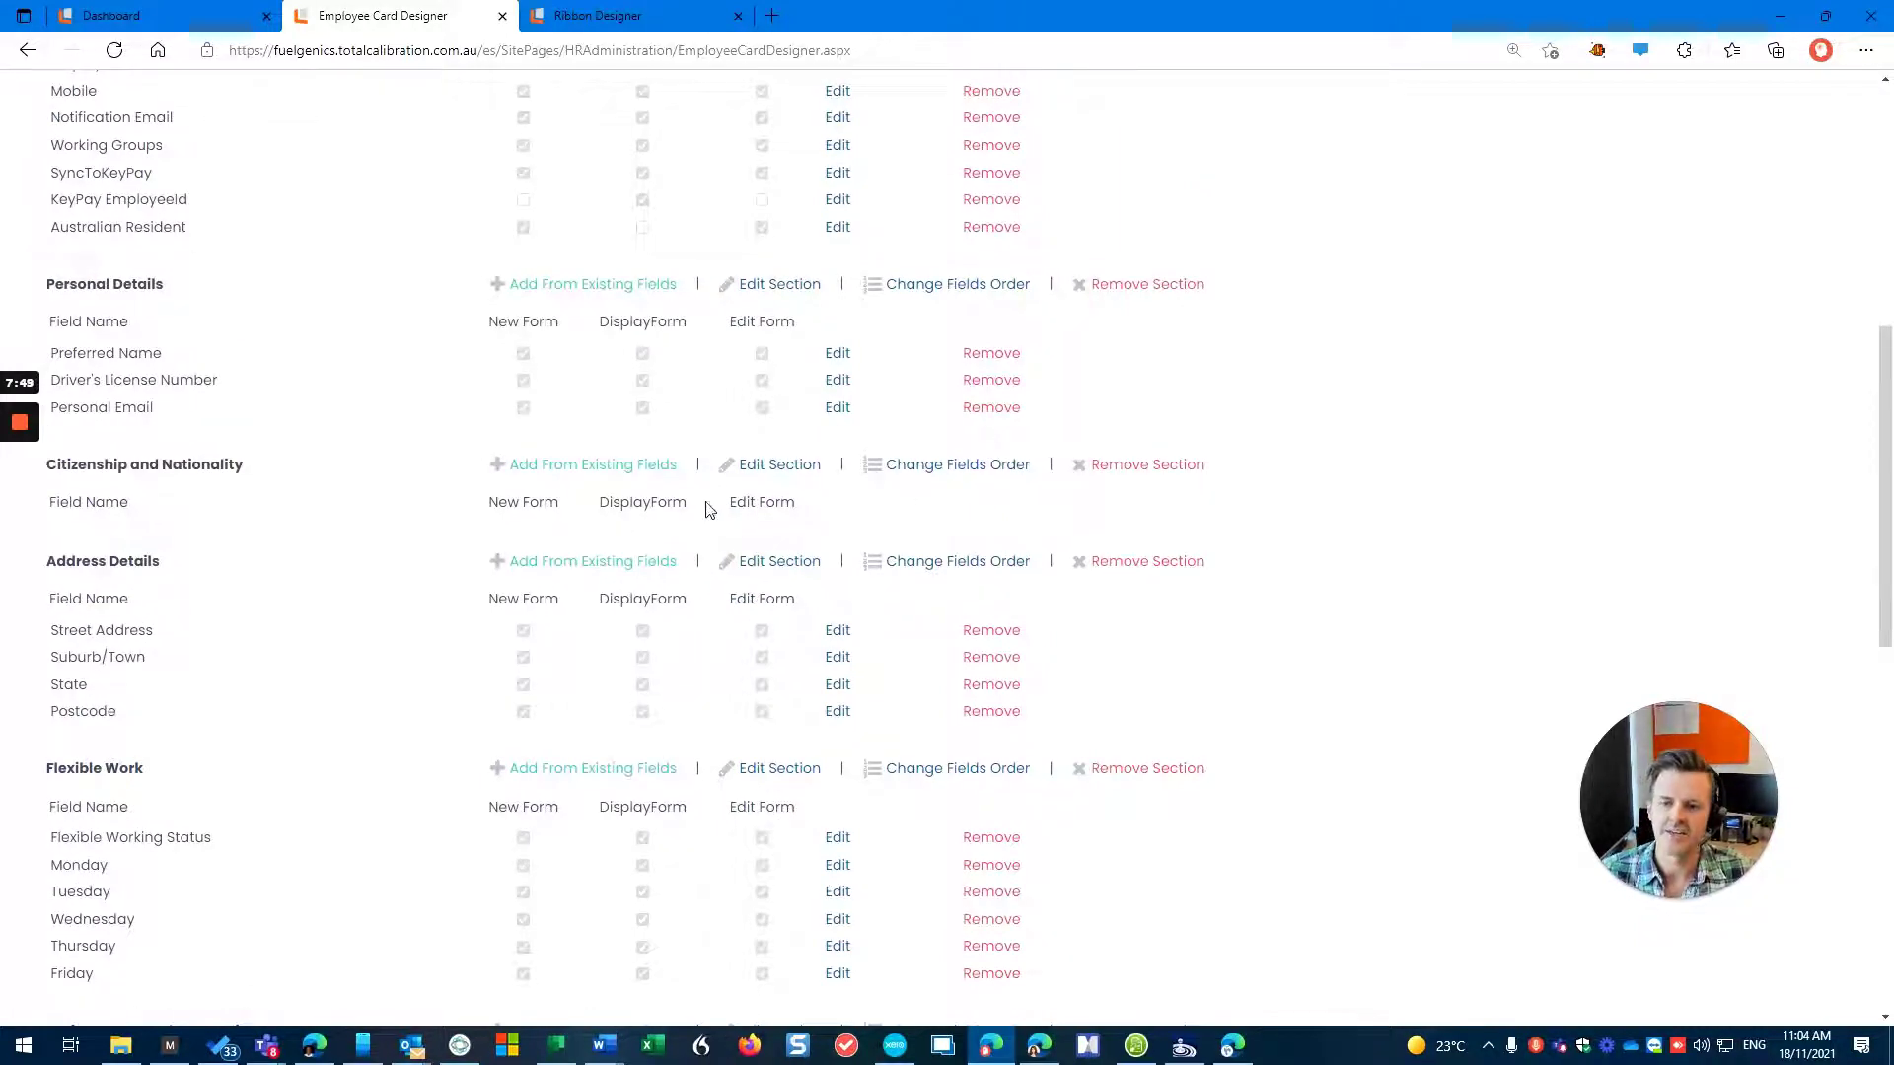
{"action": "left_click", "coordinate": [634, 481]}
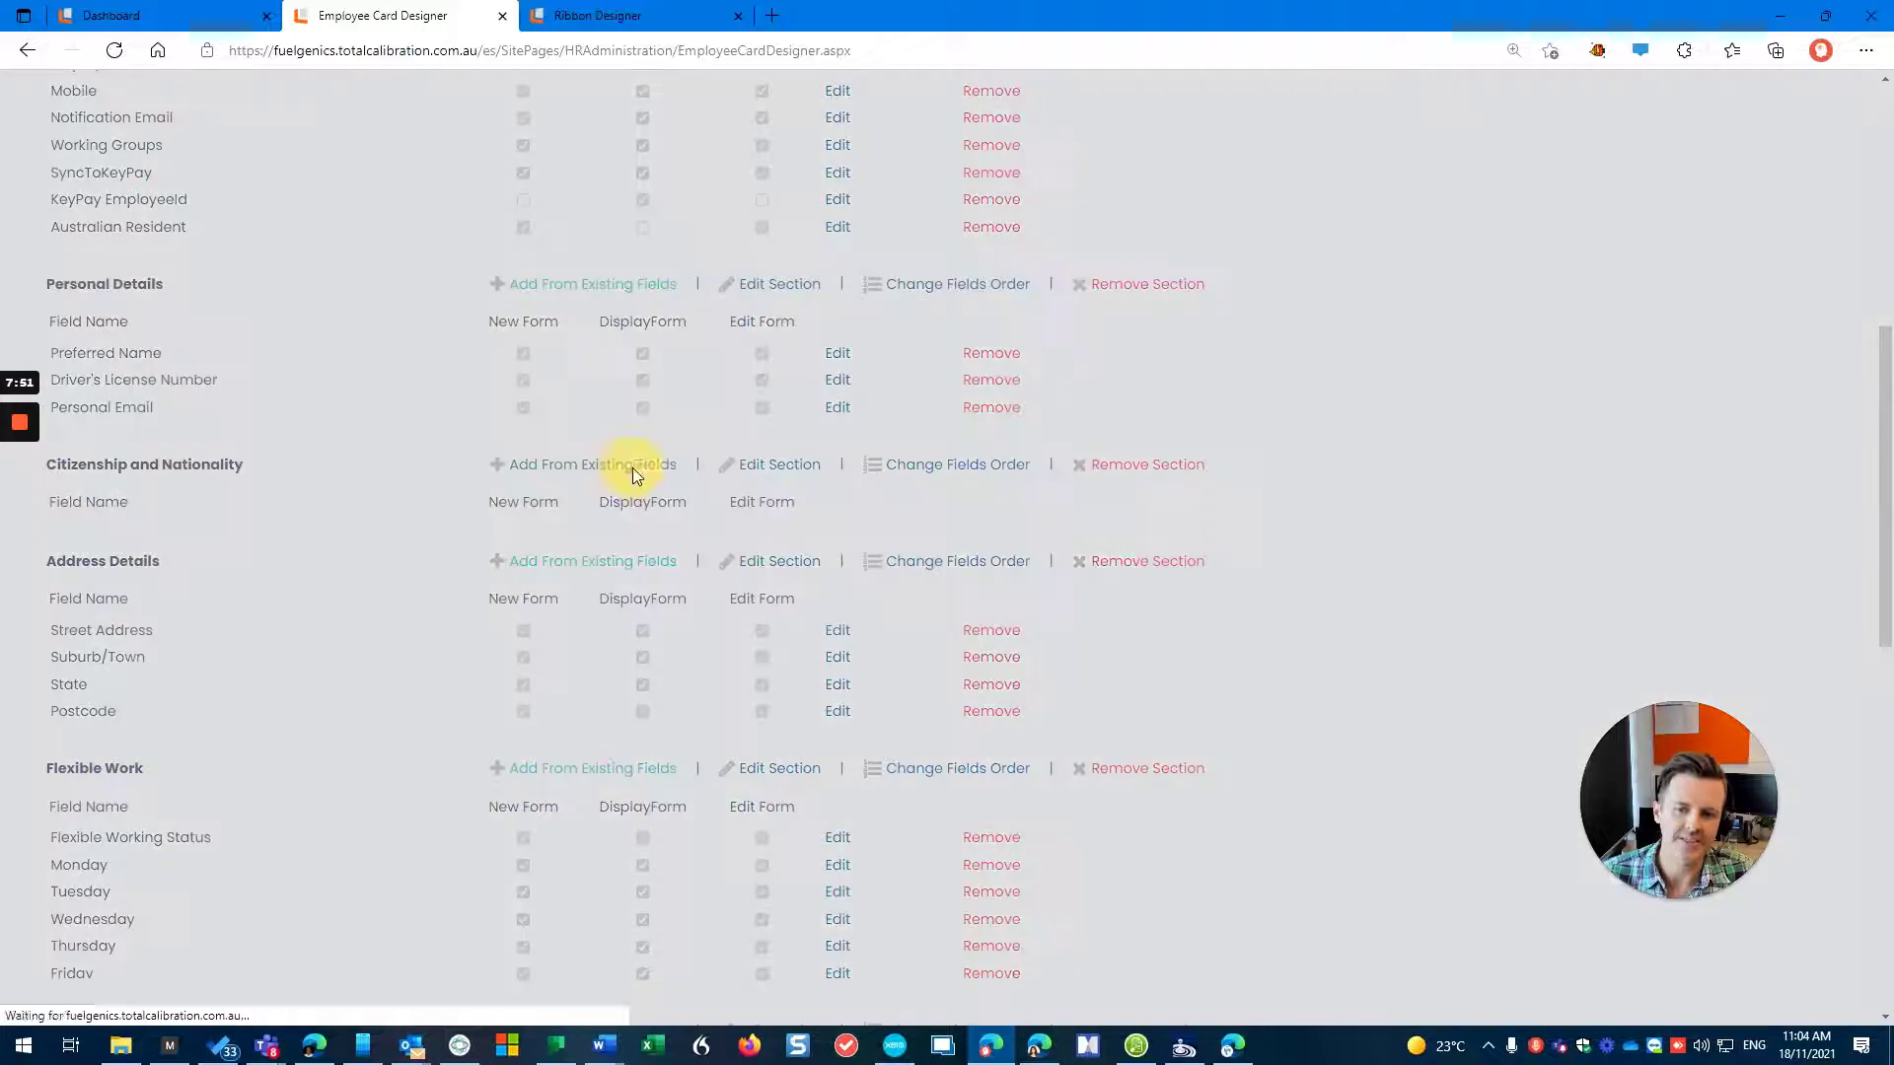
{"action": "left_click", "coordinate": [649, 550]}
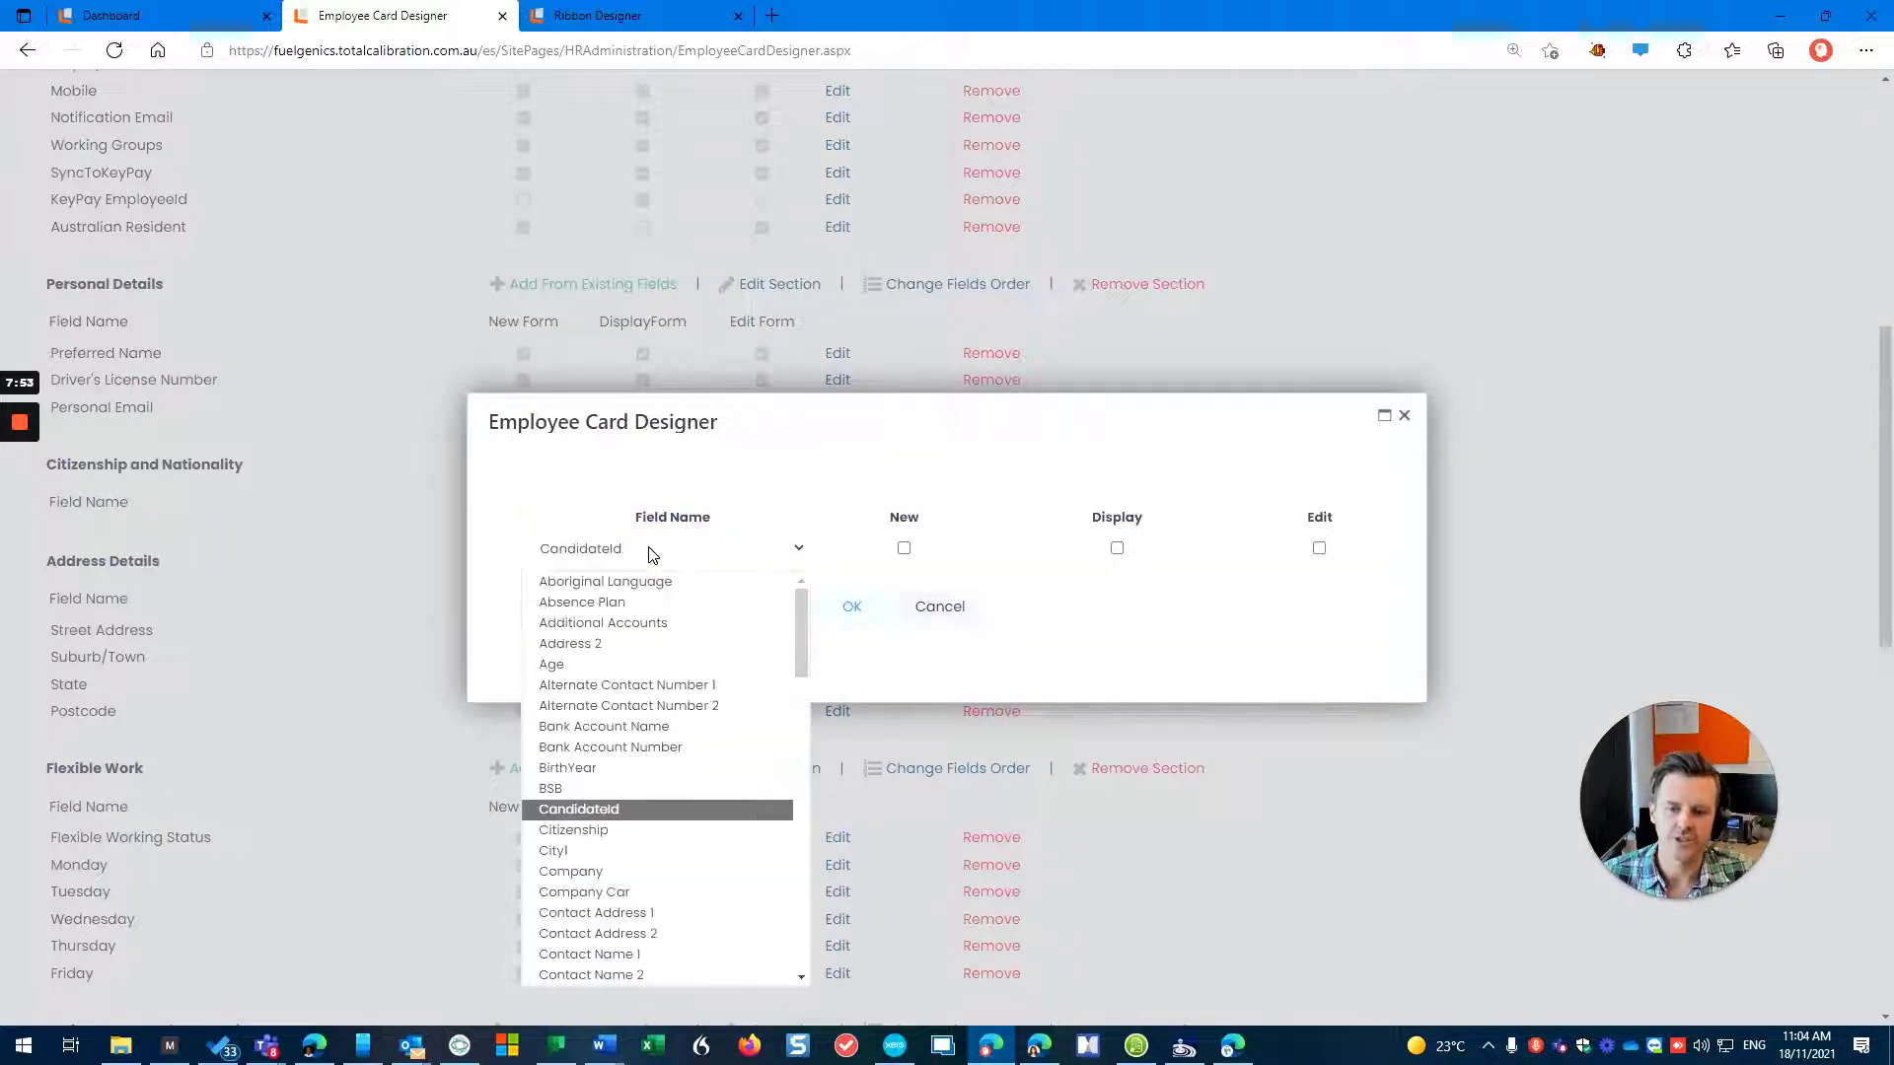
{"action": "left_click", "coordinate": [625, 829]}
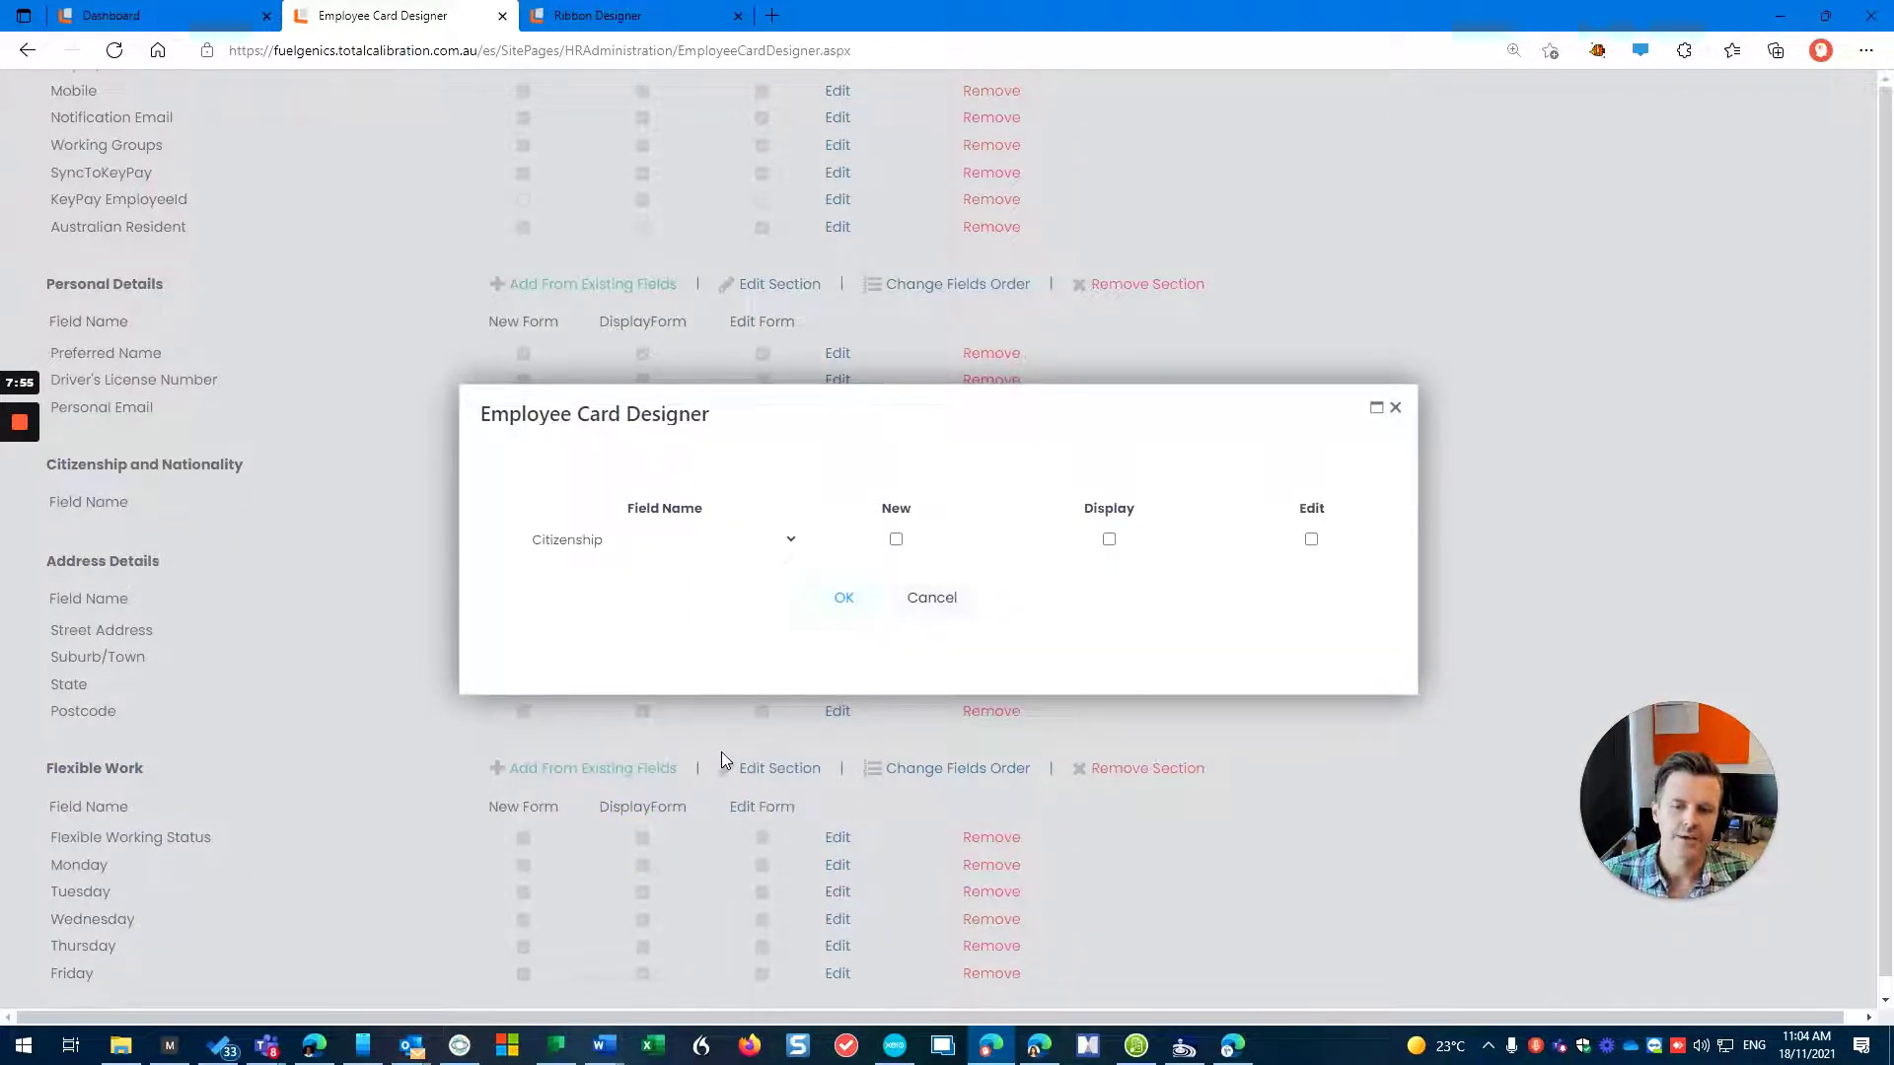
{"action": "left_click", "coordinate": [896, 540]}
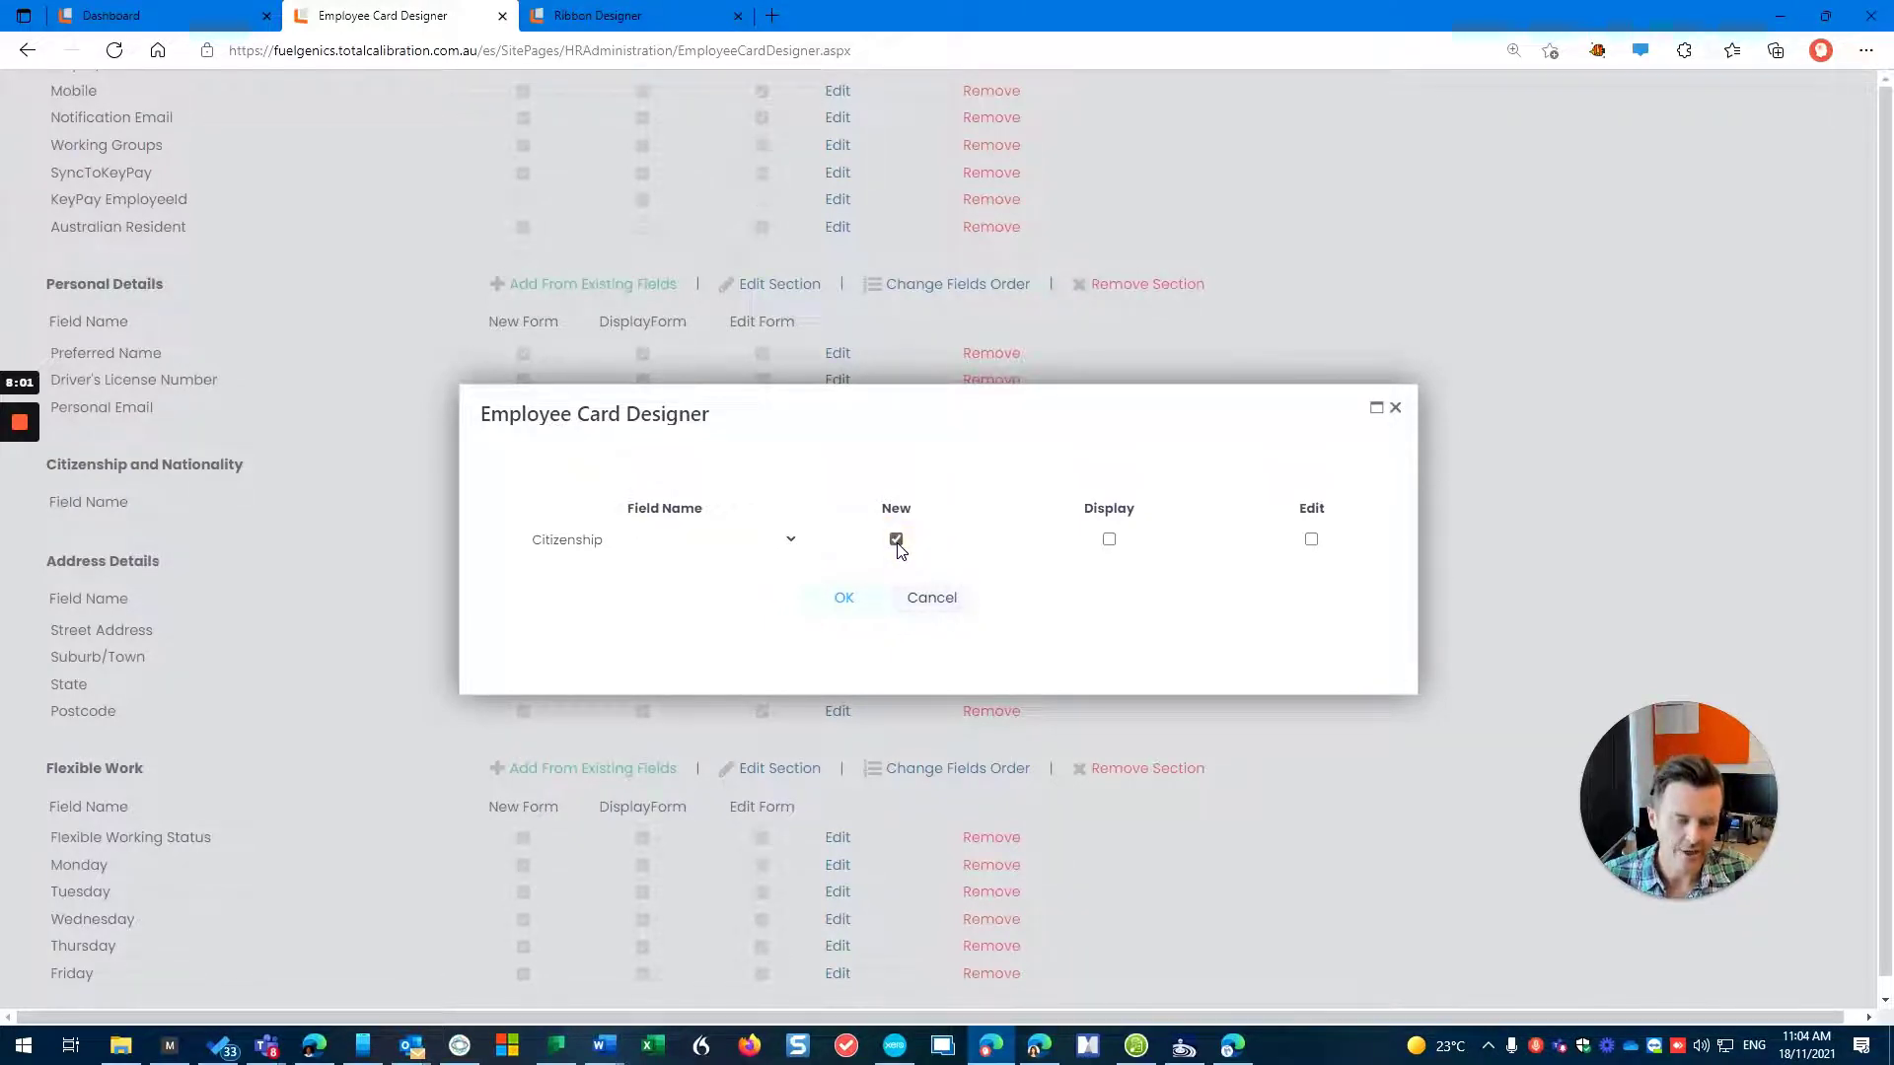
{"action": "left_click", "coordinate": [1108, 541]}
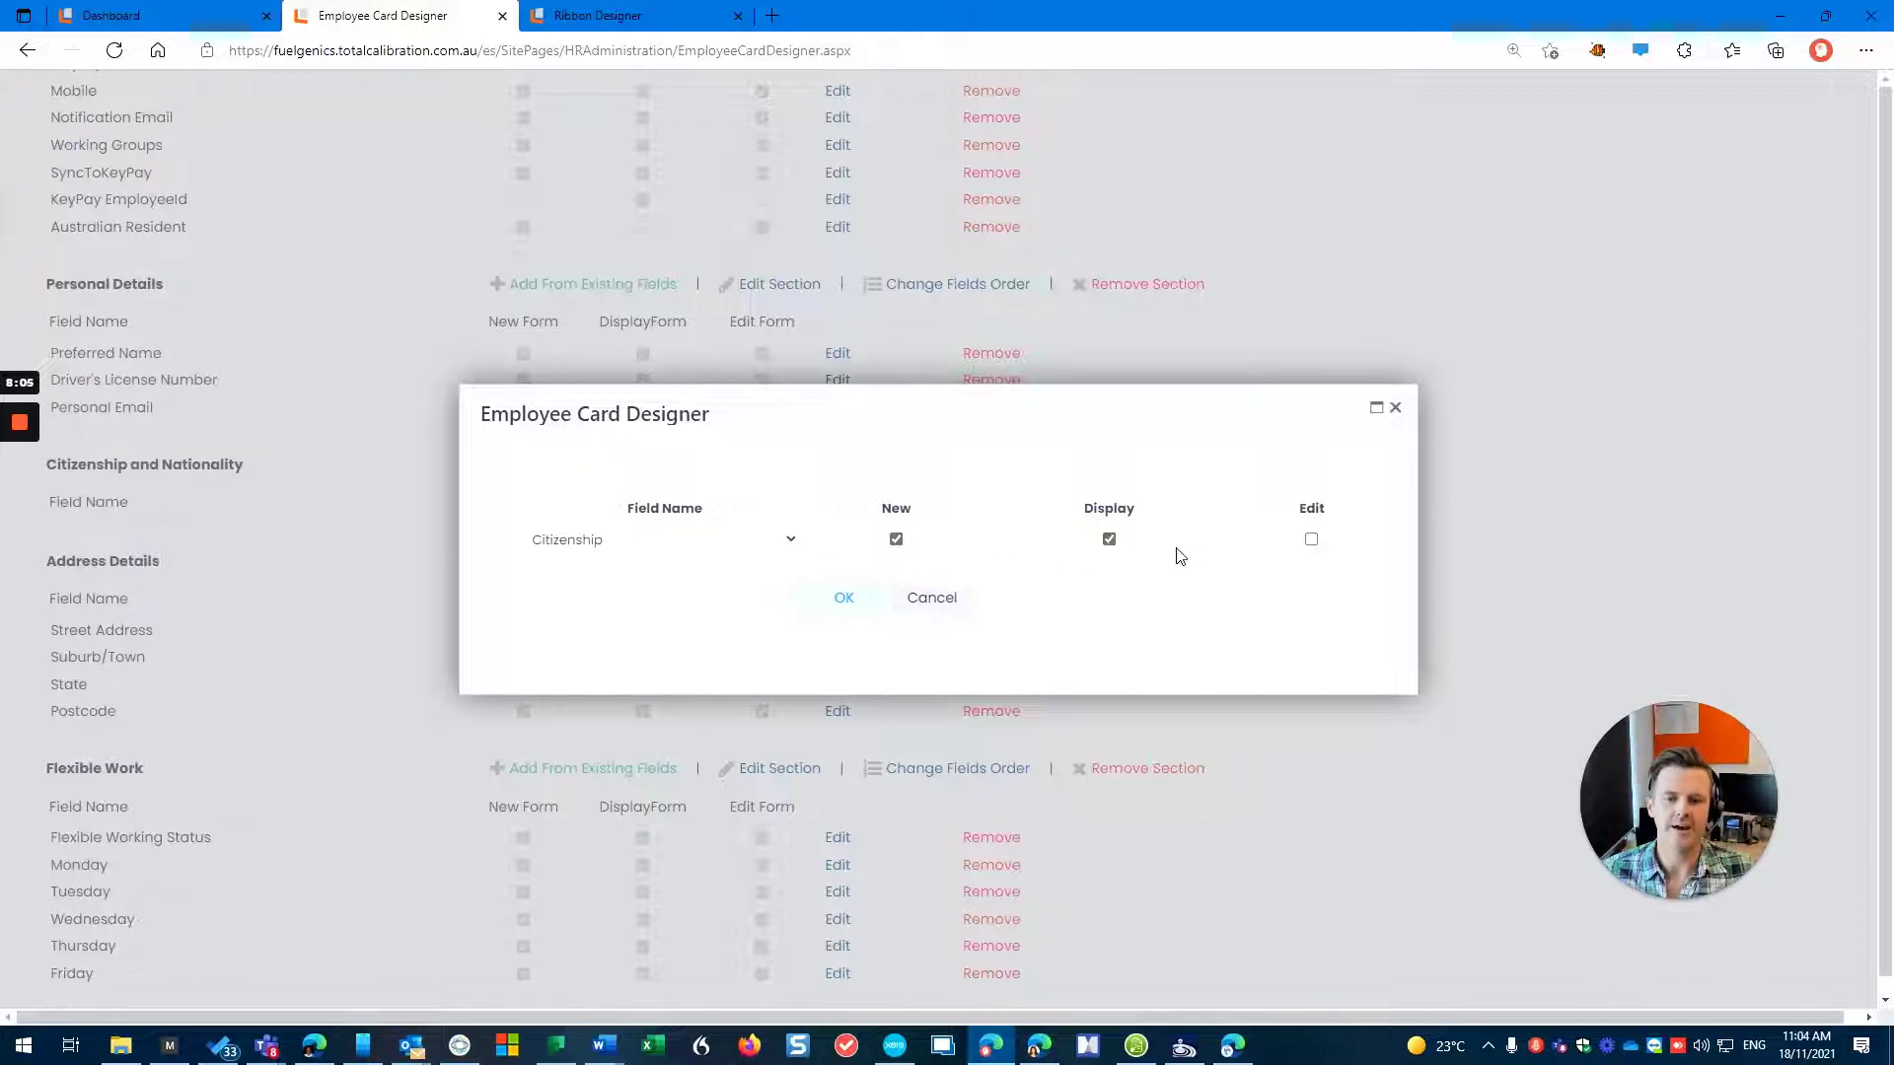
{"action": "left_click", "coordinate": [1311, 541]}
{"action": "left_click", "coordinate": [844, 598]}
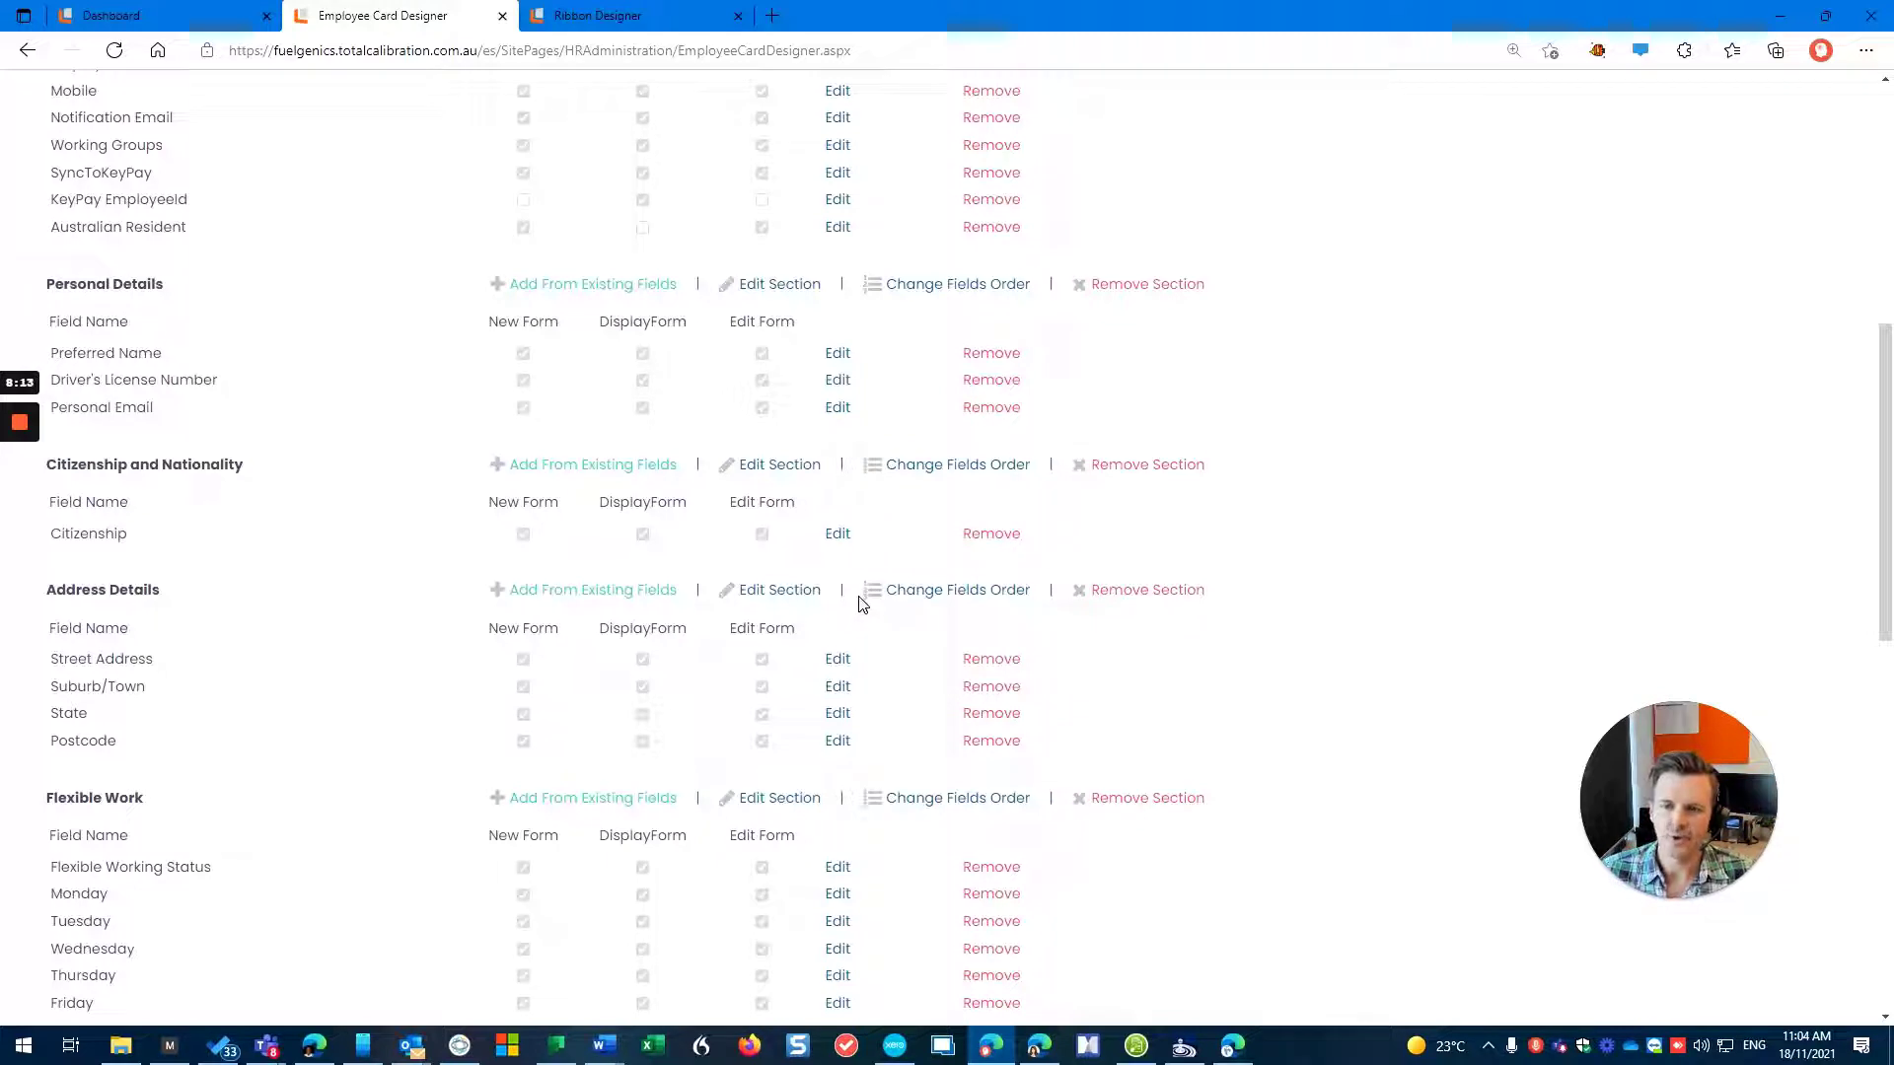
Remove the Australian Resident field from the Employment Details section and confirm the removal
{"action": "left_click", "coordinate": [991, 227]}
{"action": "left_click", "coordinate": [1046, 158]}
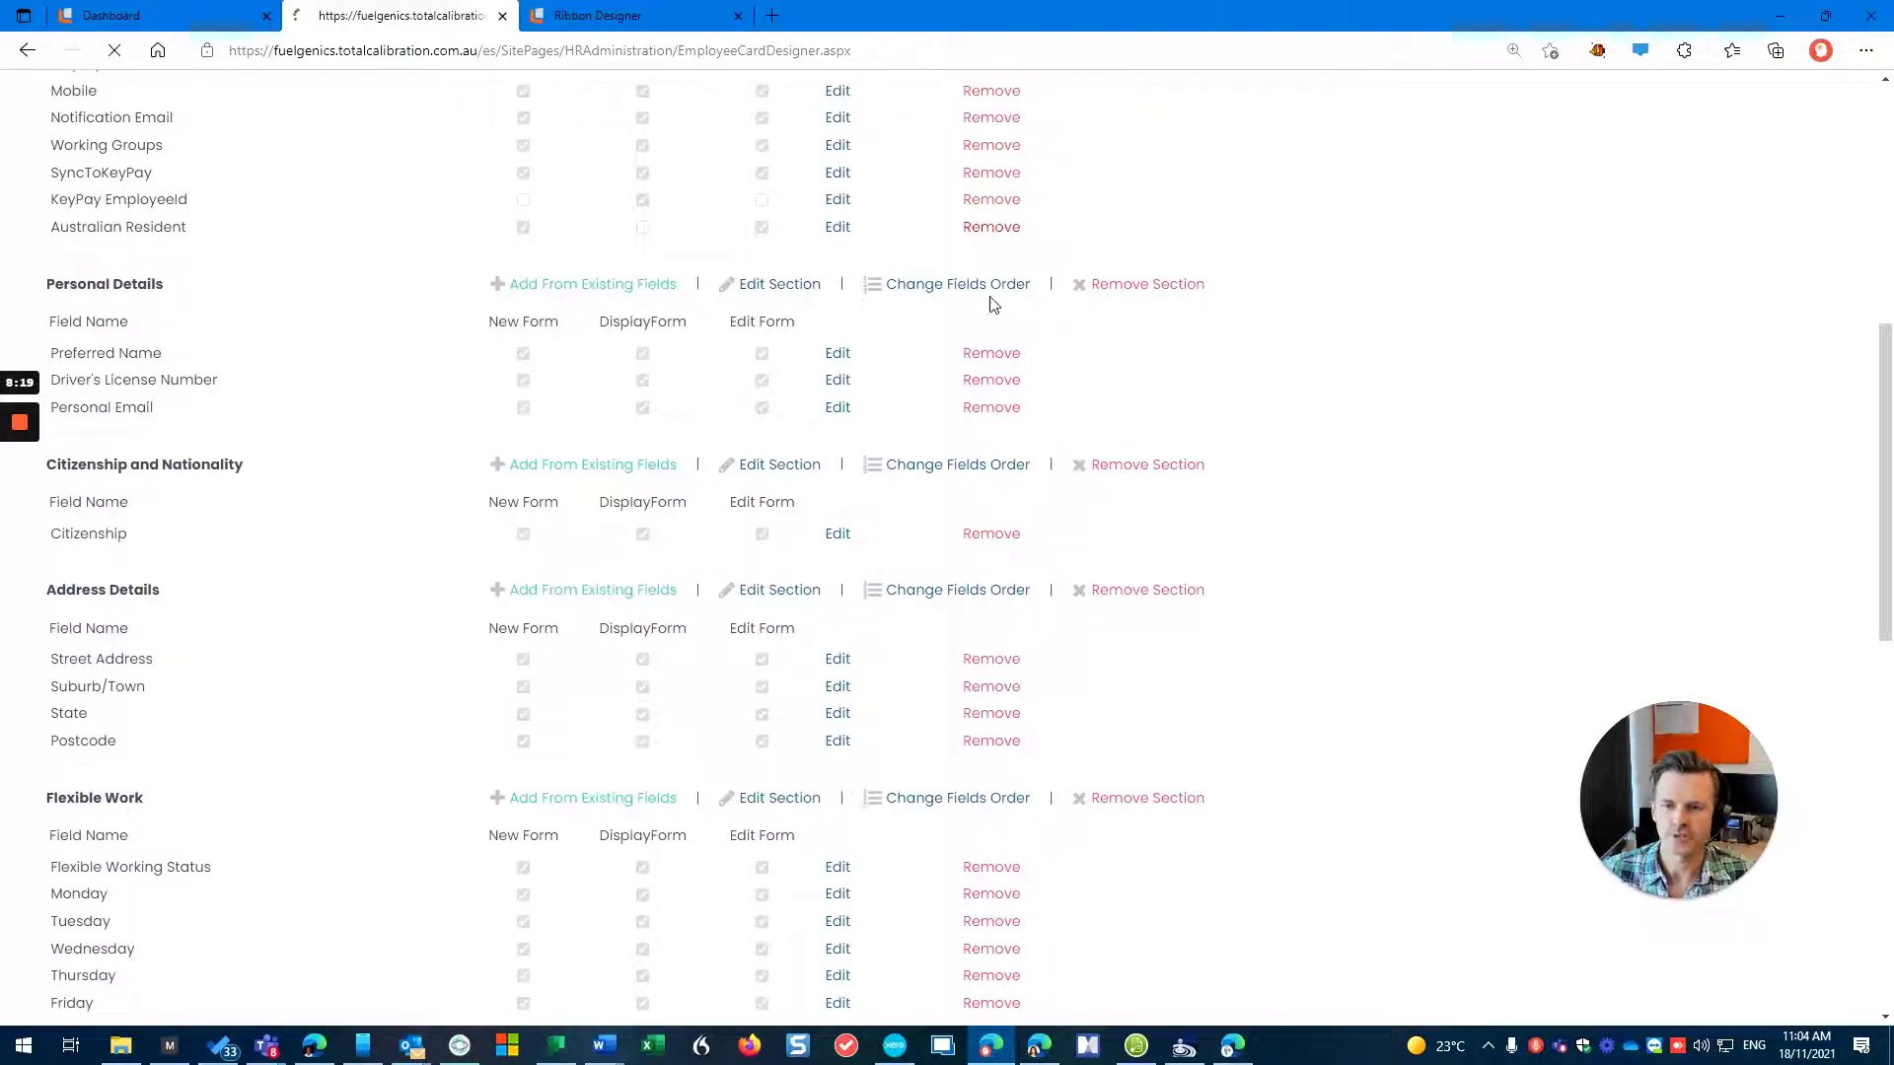
Add the existing Aboriginal Language field to the Citizenship and Nationality section, enabled for the New, Display and Edit forms
{"action": "scroll", "coordinate": [651, 710], "scroll_direction": "down", "scroll_amount": 4}
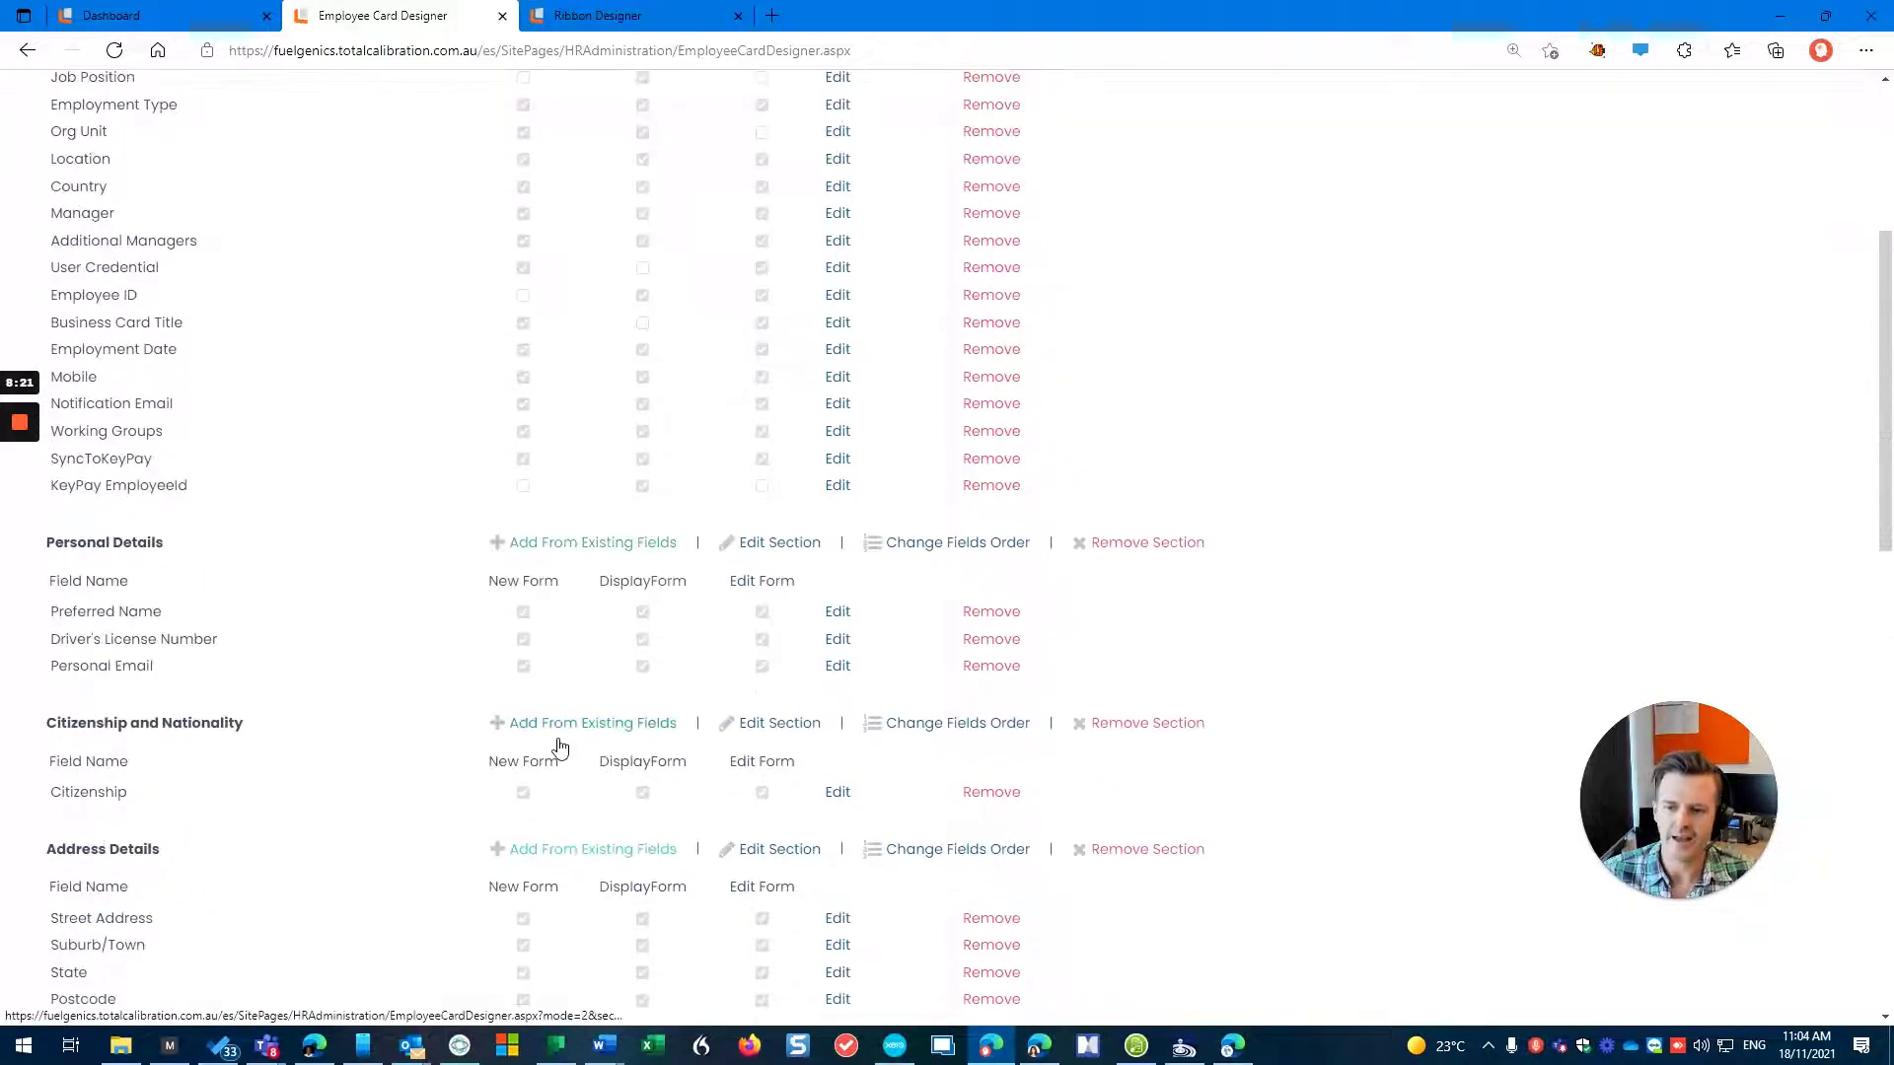
{"action": "left_click", "coordinate": [590, 724]}
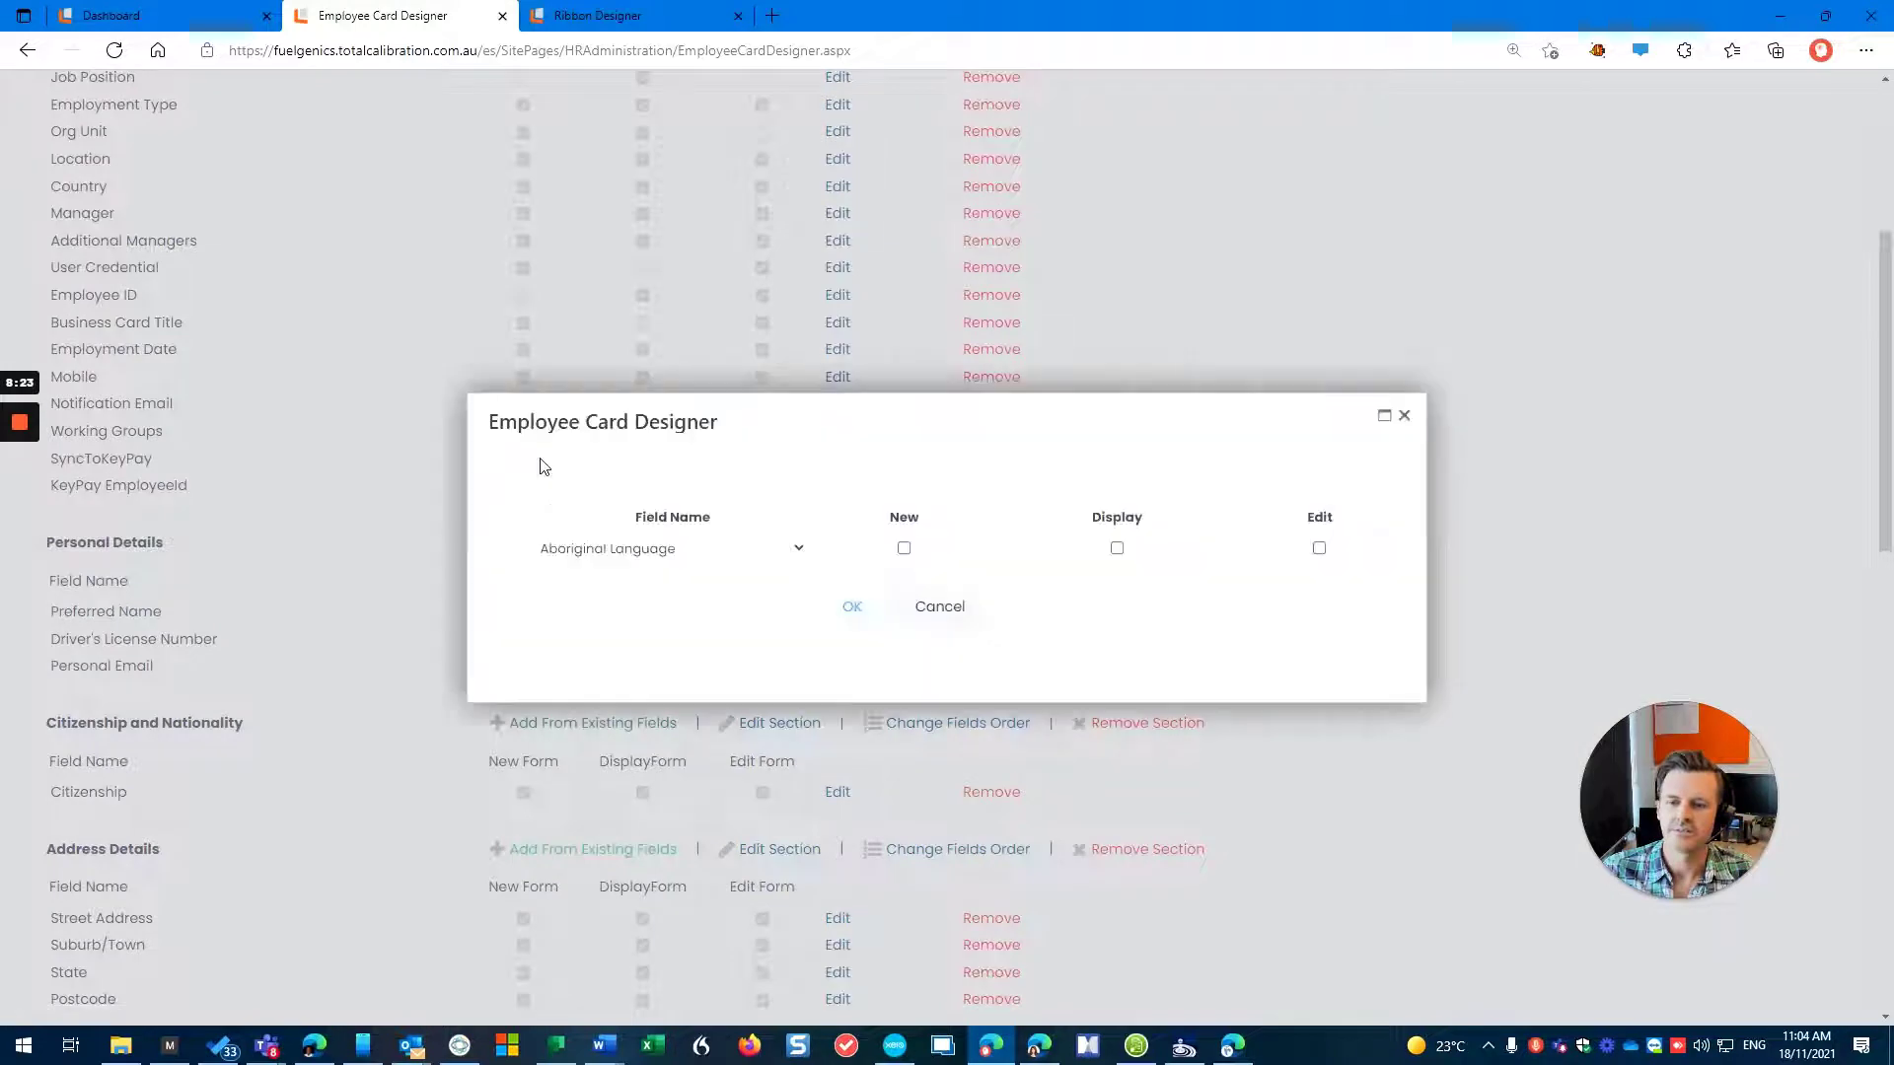
{"action": "left_click", "coordinate": [577, 553]}
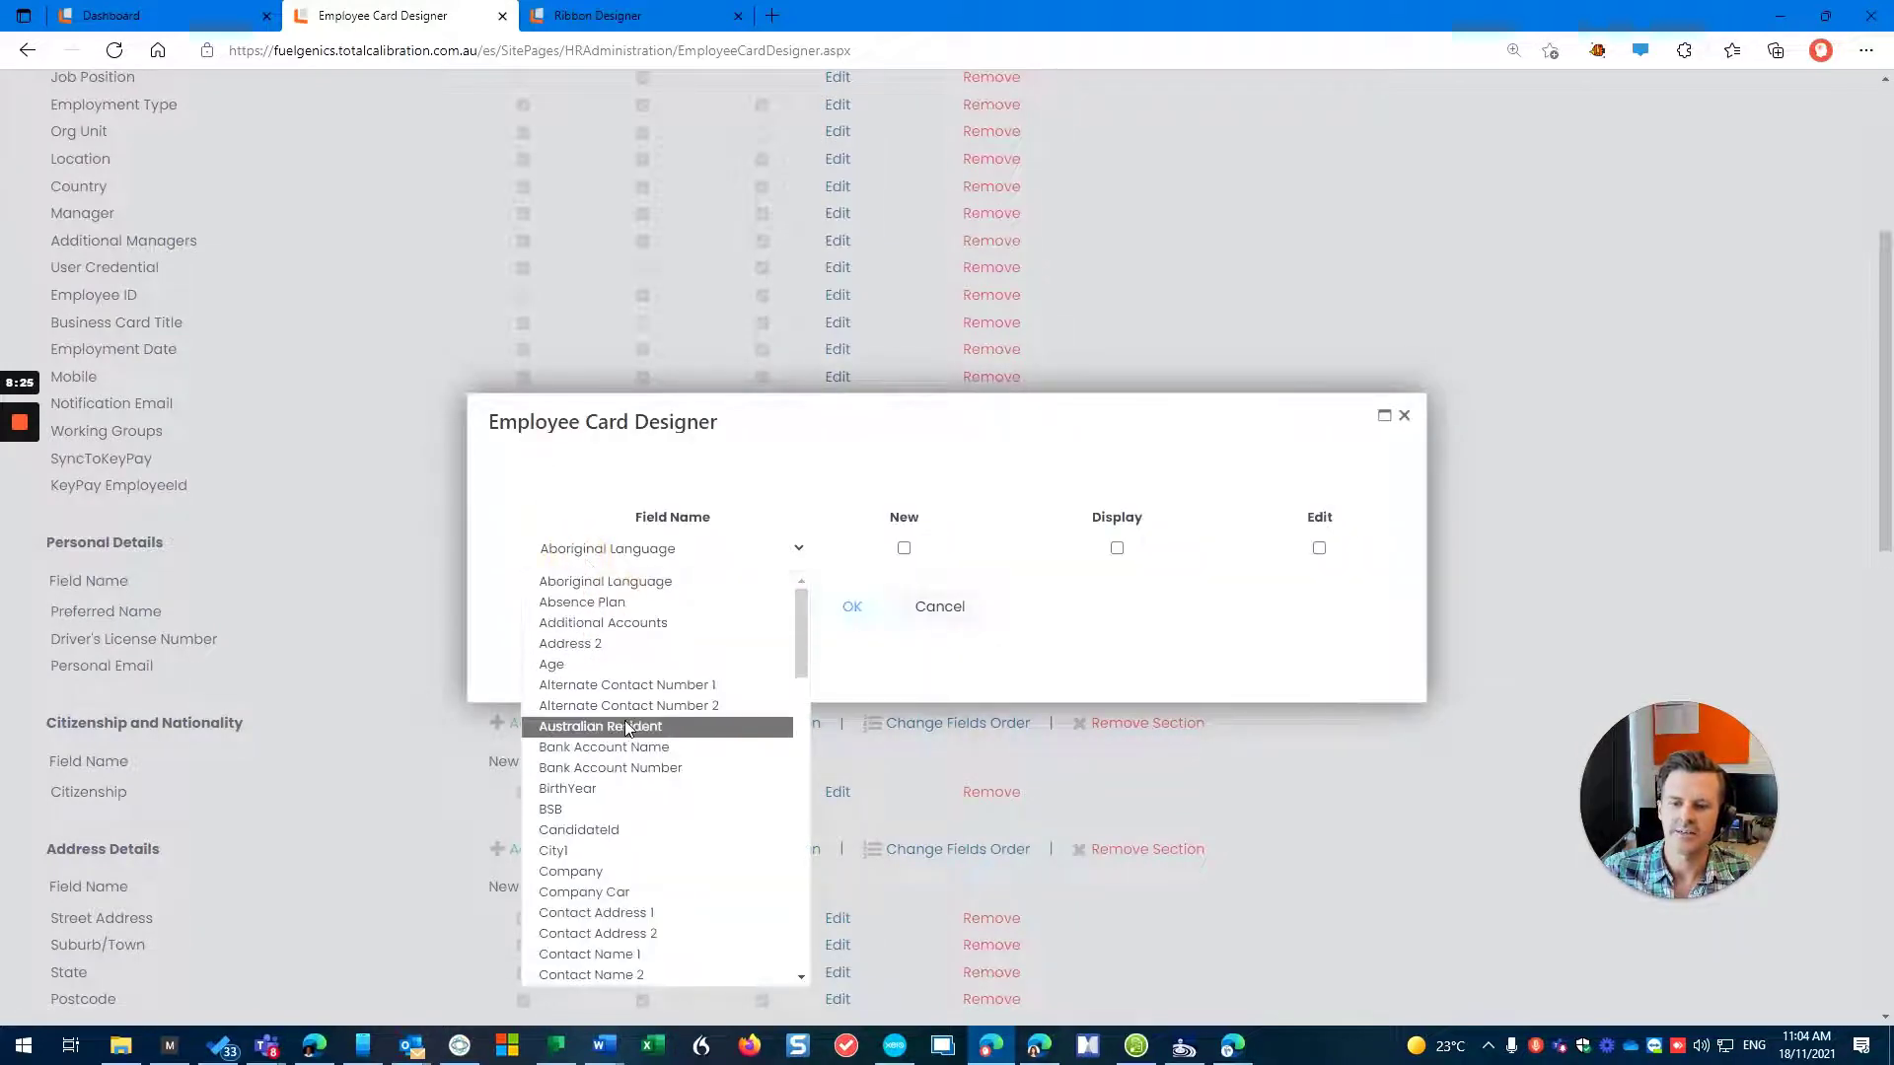
{"action": "left_click", "coordinate": [648, 728]}
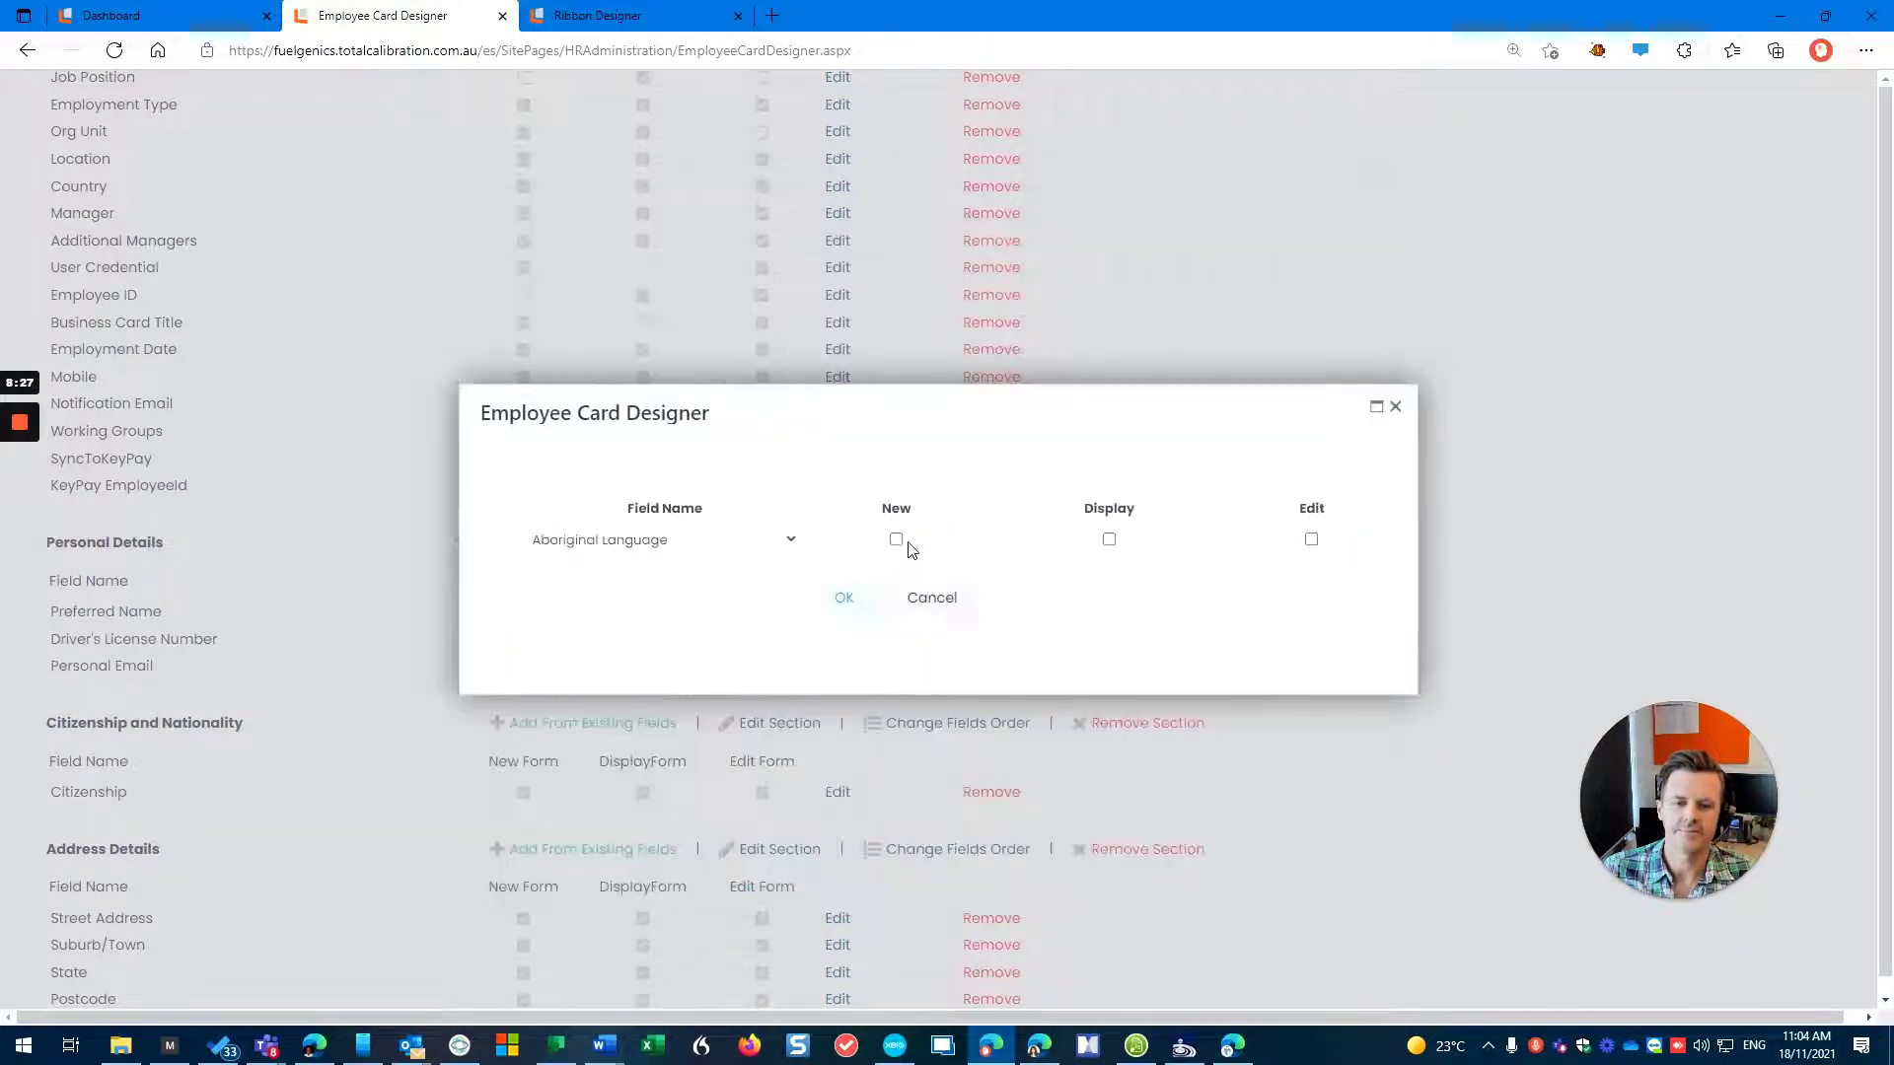
{"action": "left_click", "coordinate": [896, 540]}
{"action": "left_click", "coordinate": [1109, 539]}
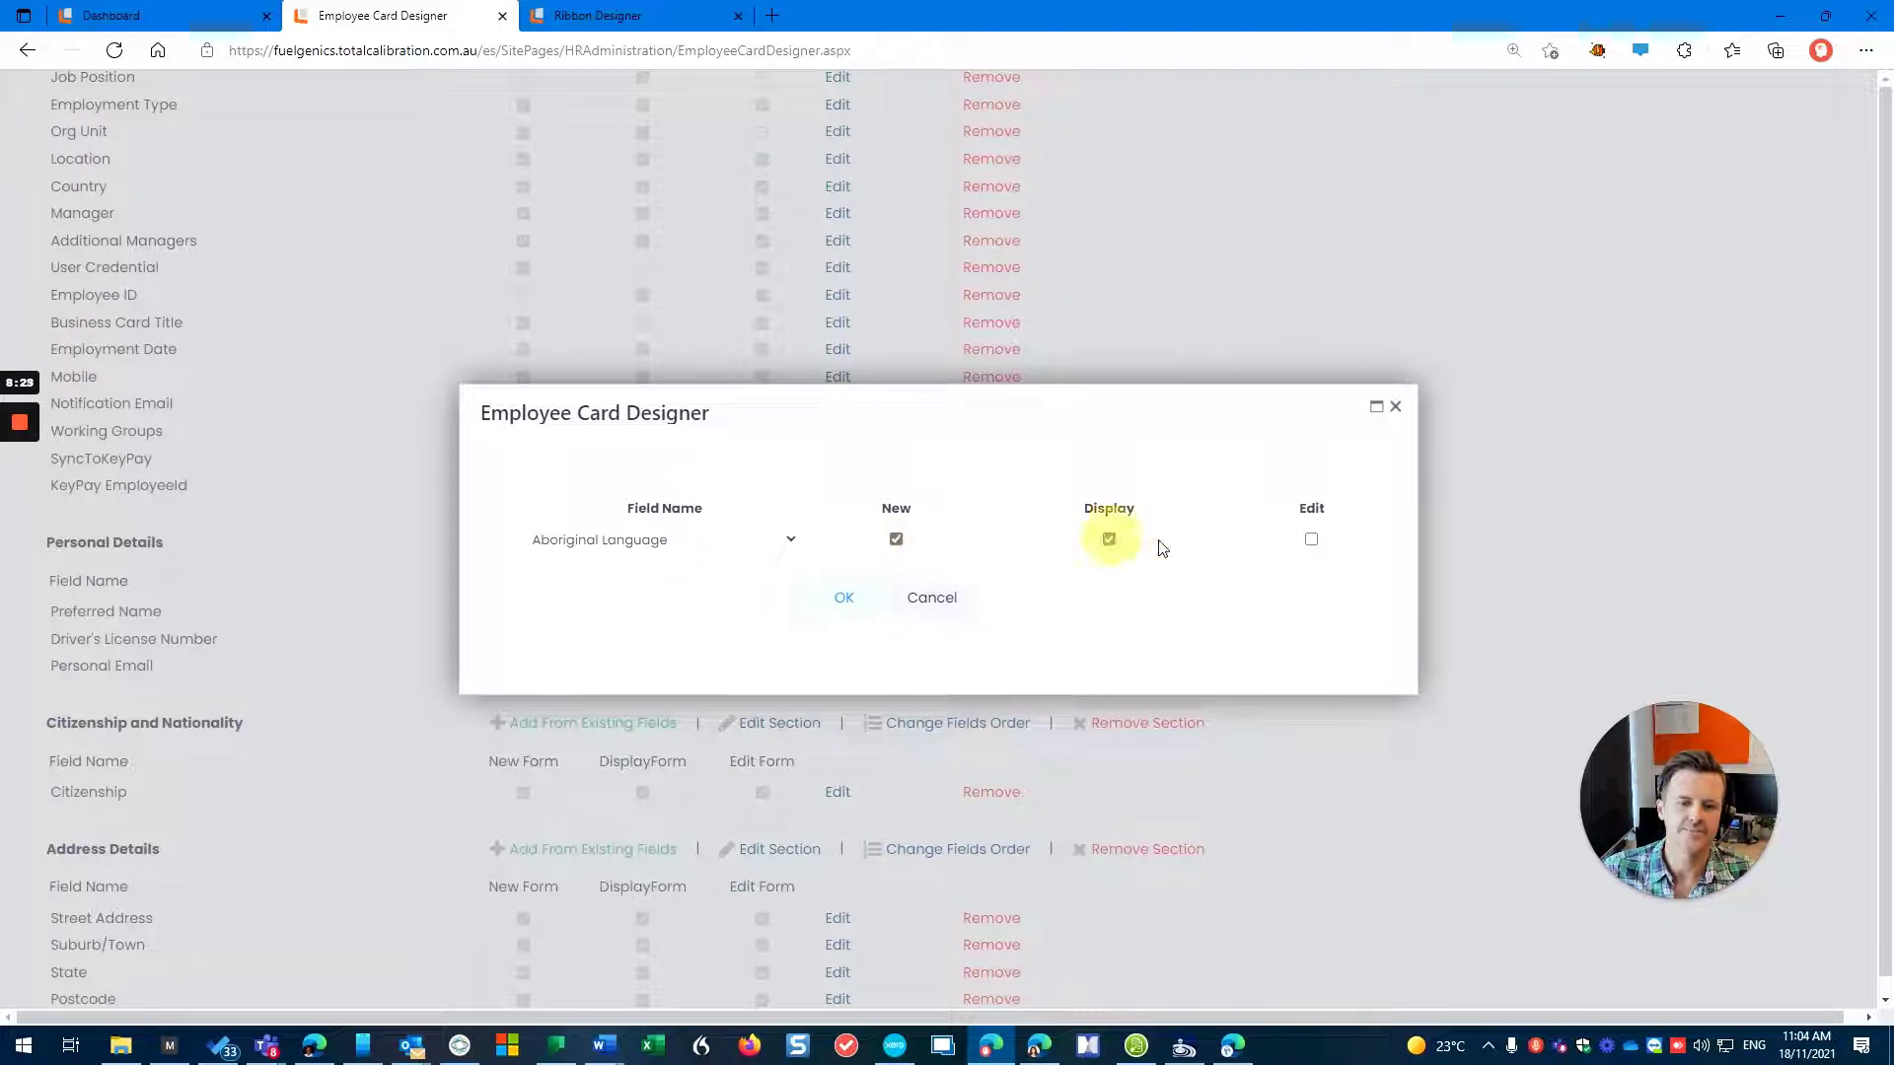
{"action": "left_click", "coordinate": [1312, 539]}
{"action": "left_click", "coordinate": [856, 602]}
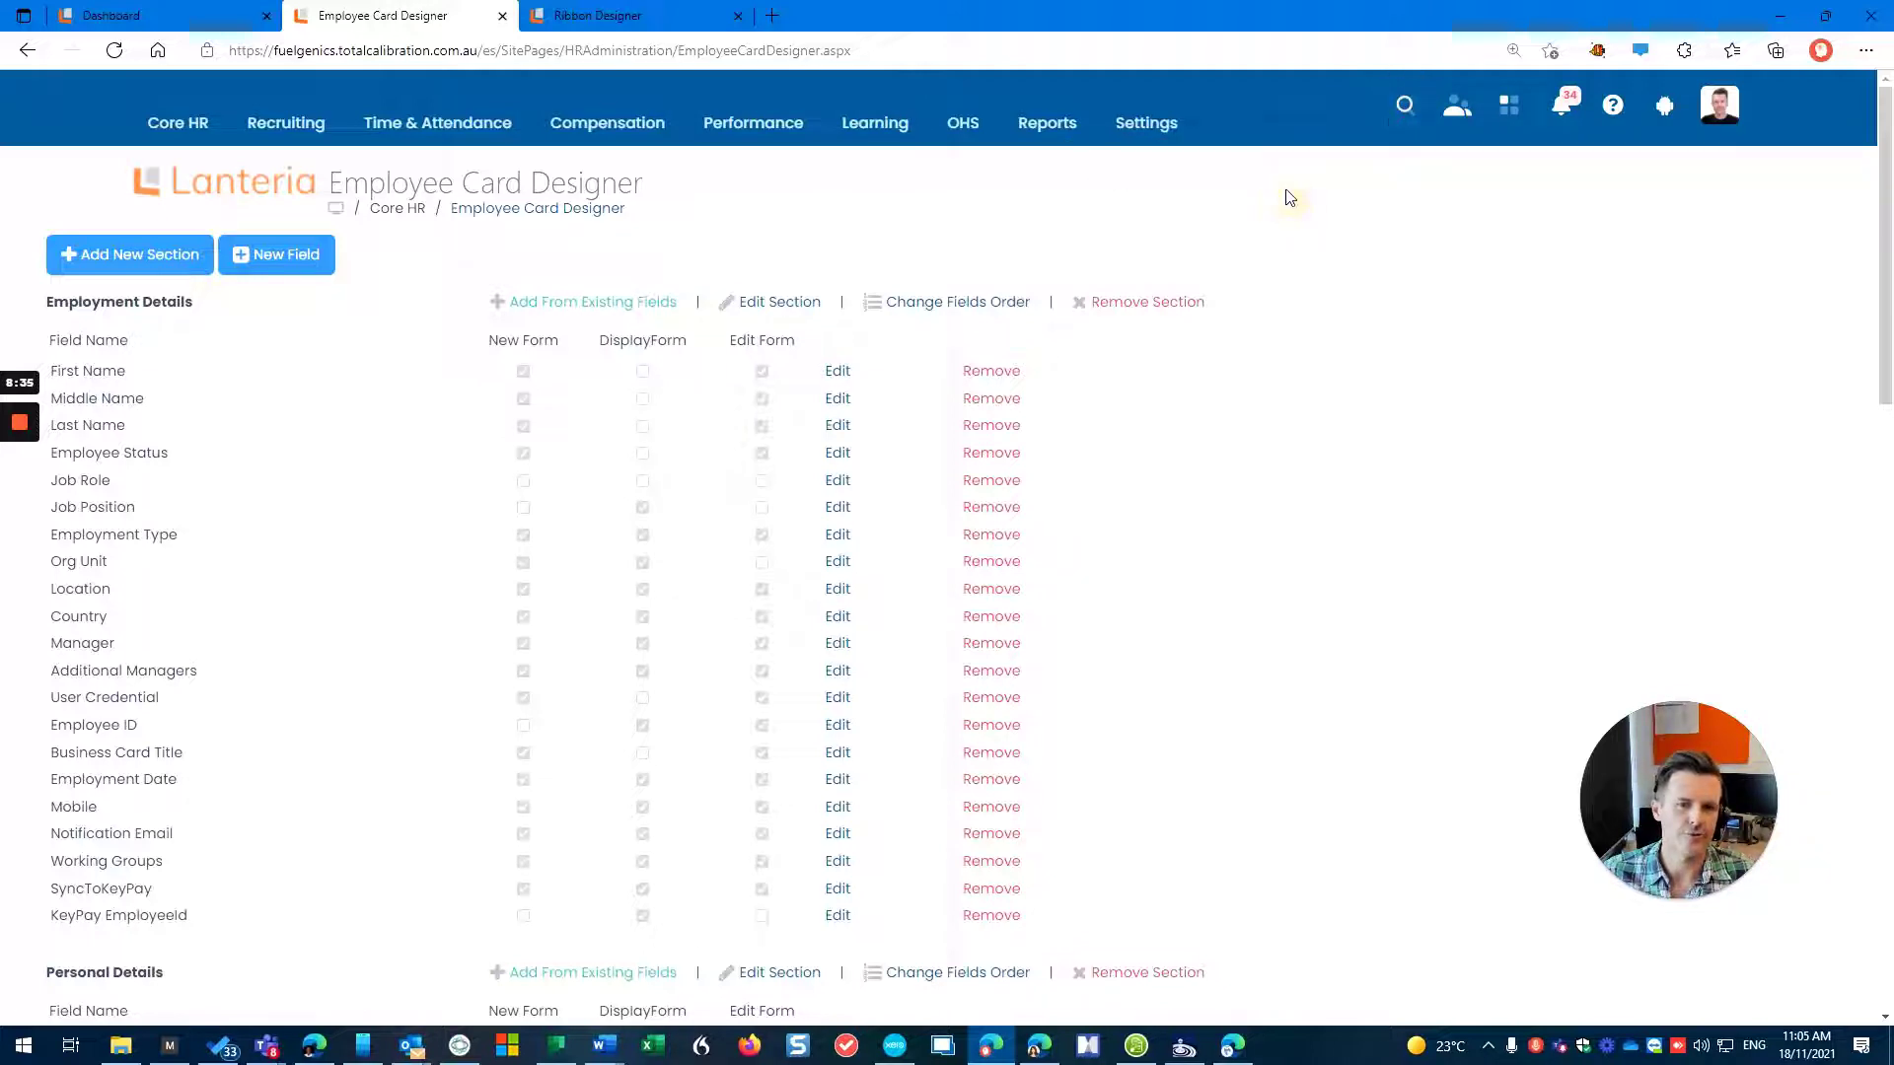
Find the Finance Accounts Payable Officer's employee record and view the Citizenship and Nationality section of the profile
{"action": "left_click", "coordinate": [1406, 105]}
{"action": "type", "text": "lisa"}
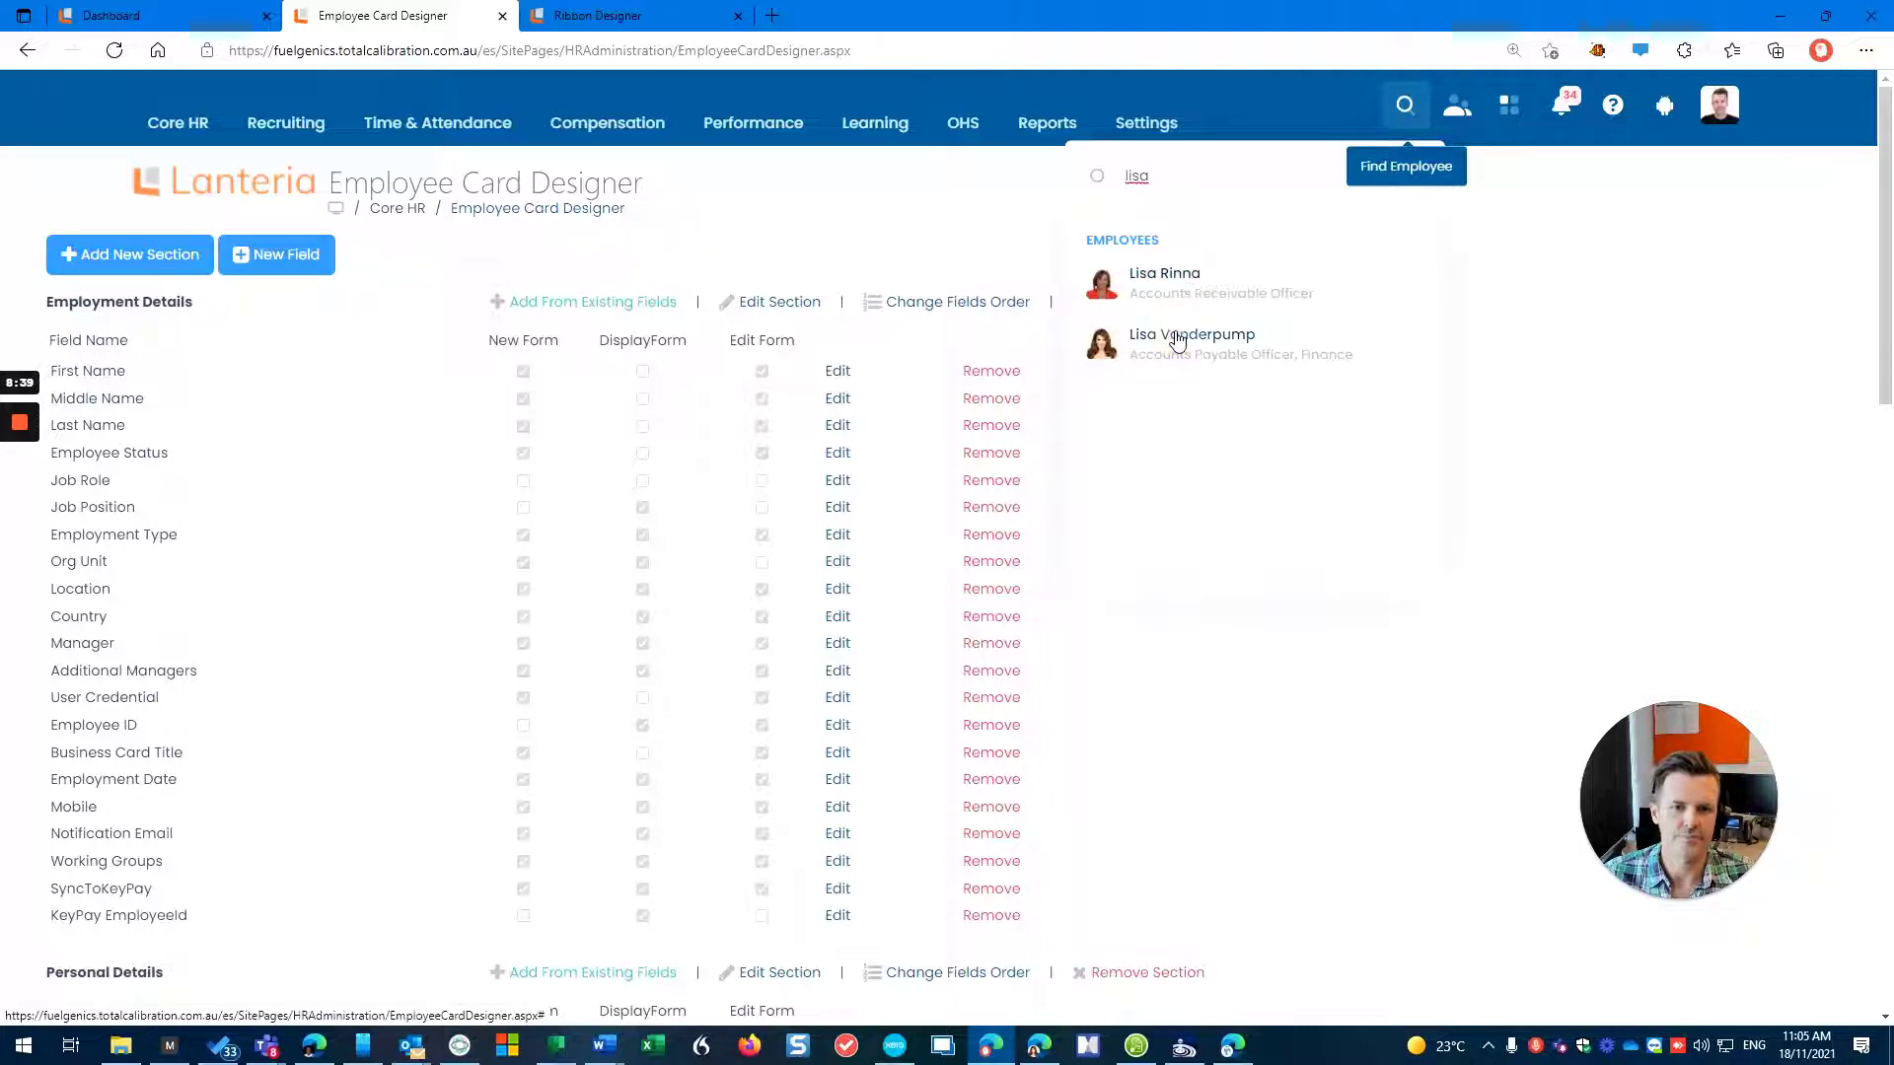
{"action": "left_click", "coordinate": [1167, 338]}
{"action": "scroll", "coordinate": [1086, 480], "scroll_direction": "down", "scroll_amount": 3}
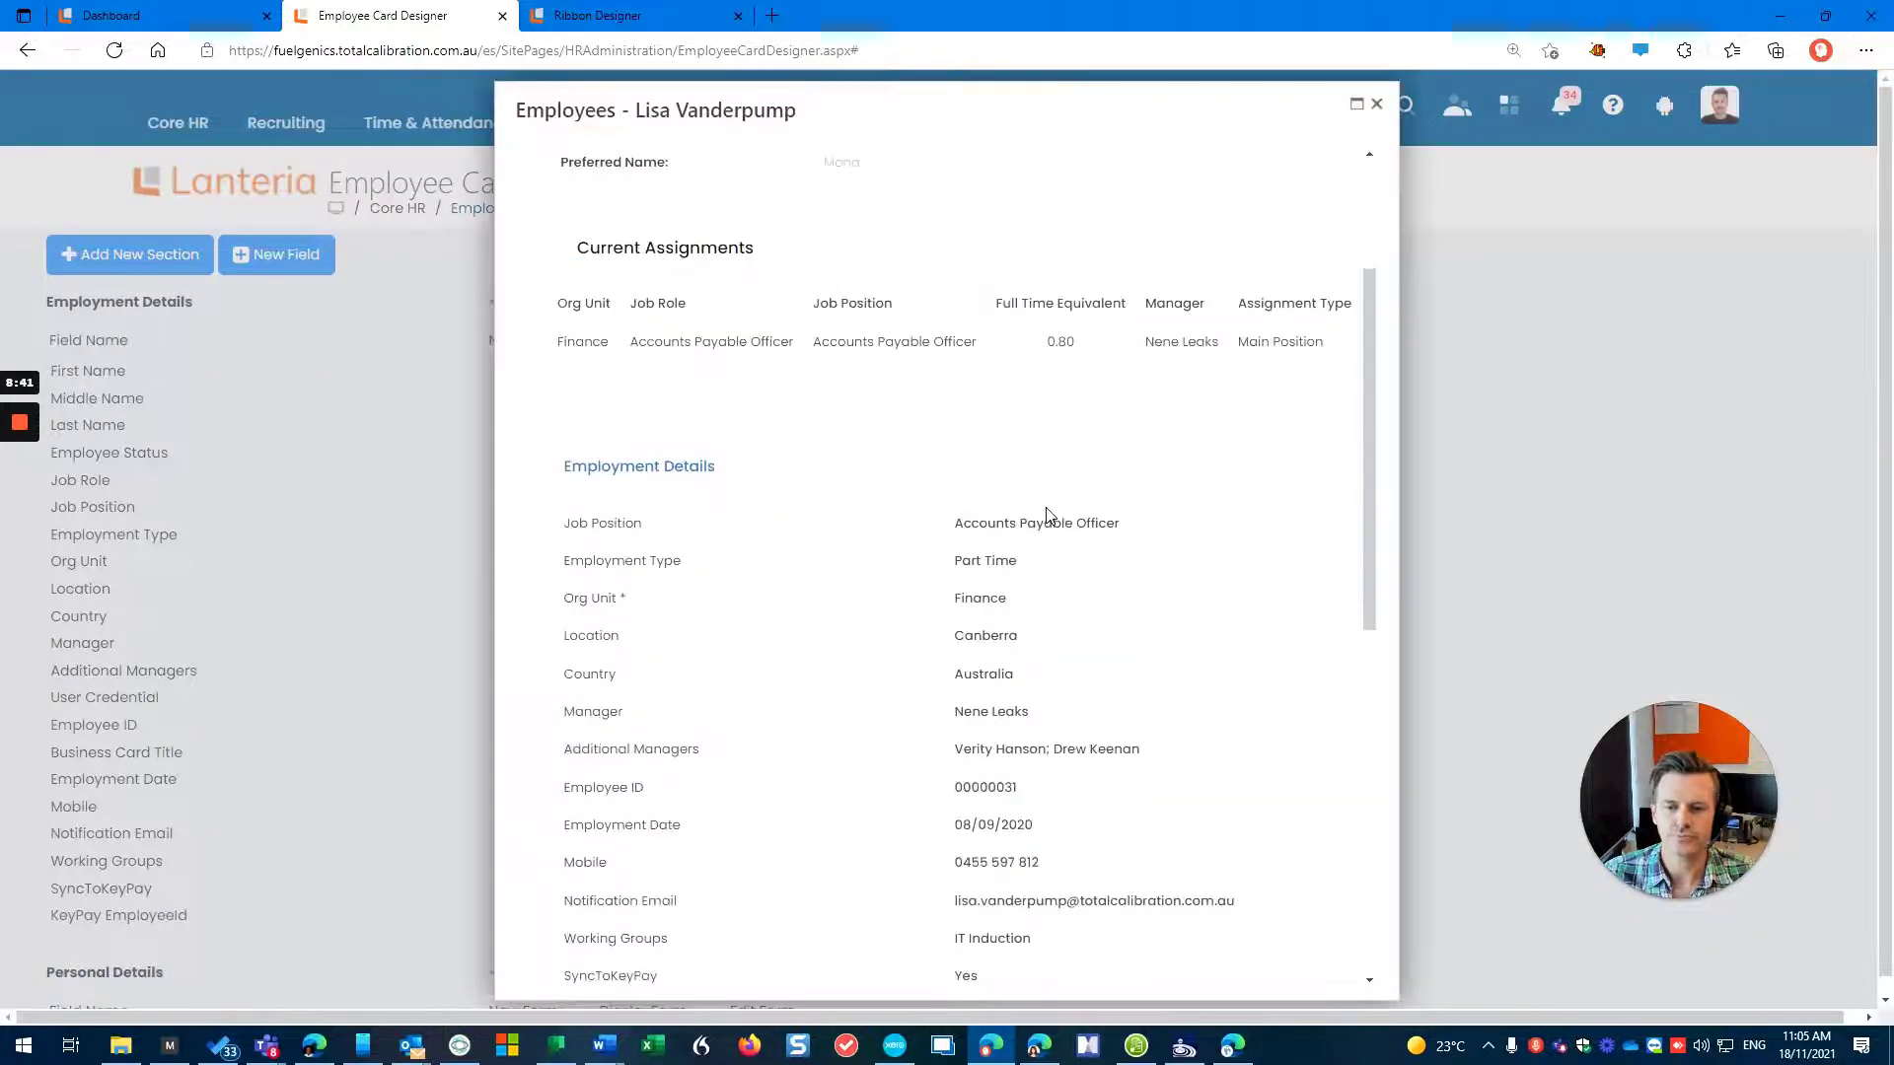
{"action": "left_click", "coordinate": [691, 472]}
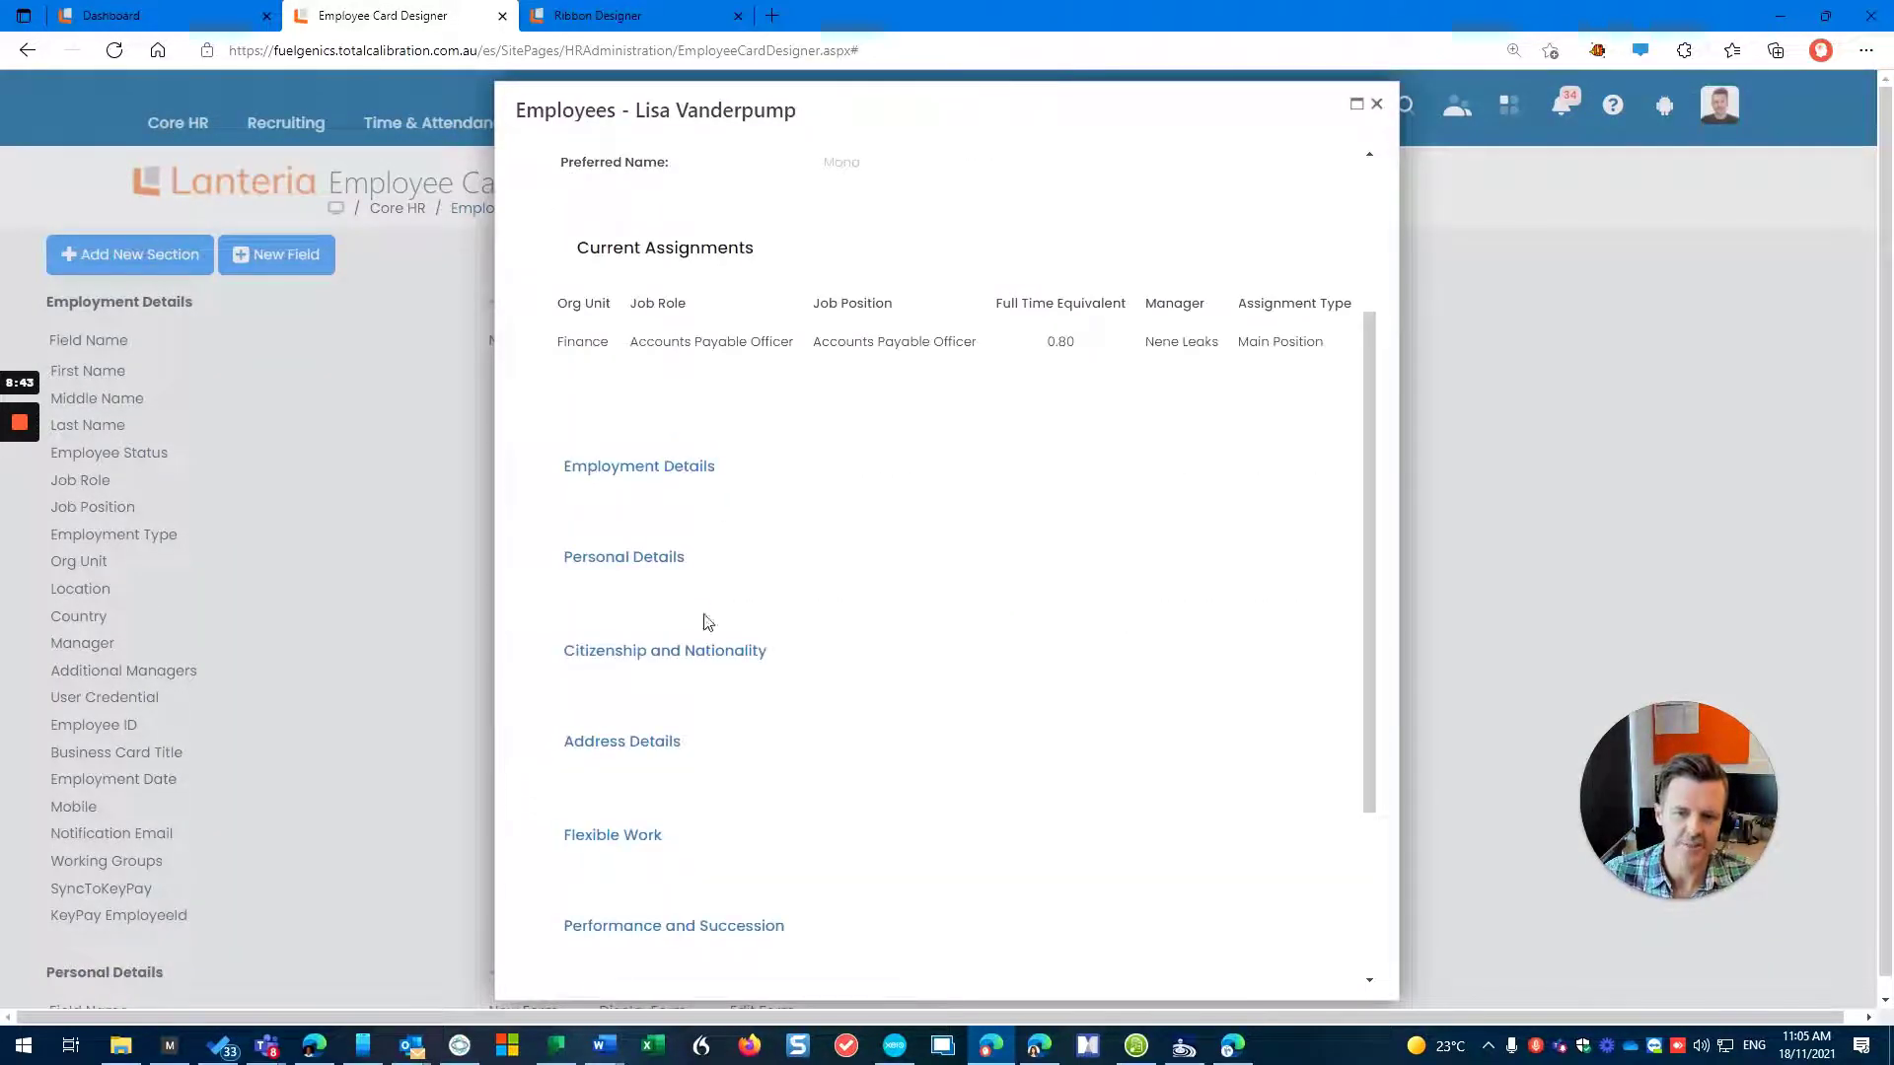
{"action": "left_click", "coordinate": [717, 653]}
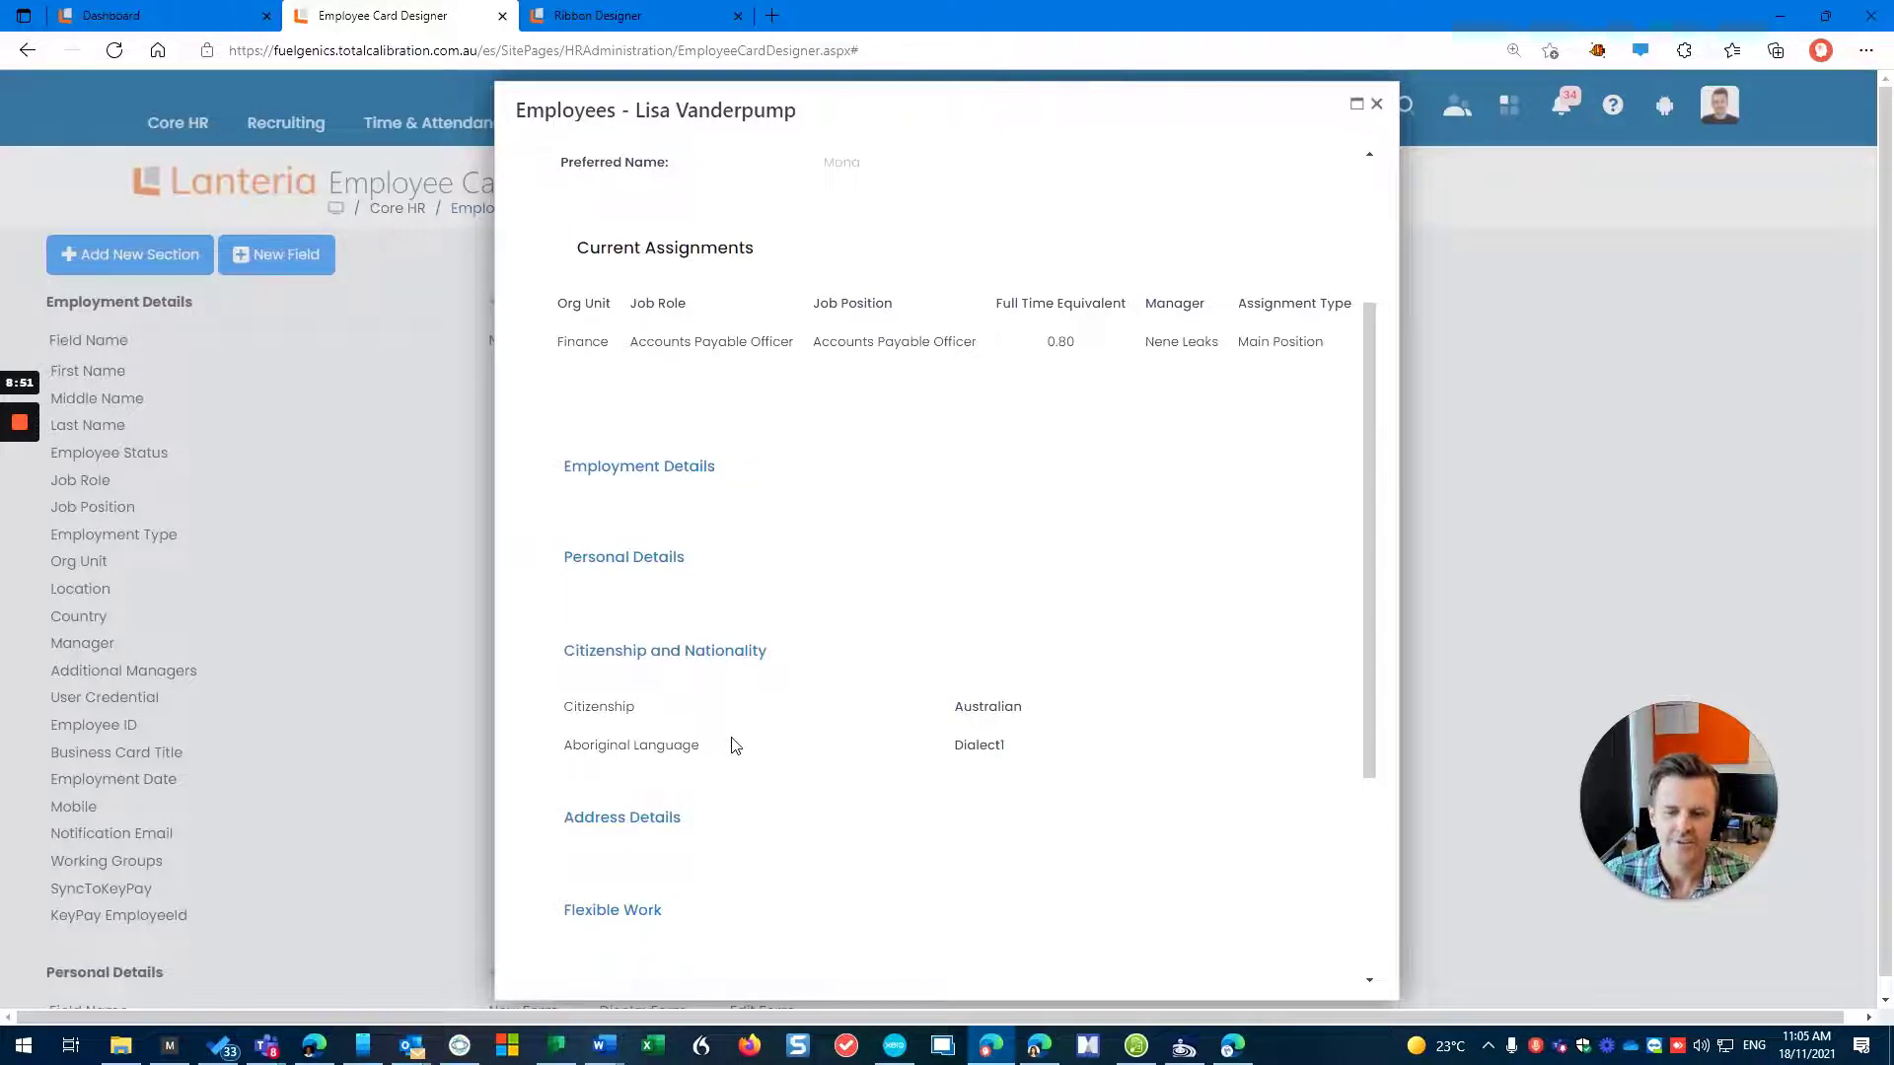
Open the employee's profile for editing as HR and check the Citizenship and Nationality fields in the form
{"action": "scroll", "coordinate": [735, 747], "scroll_direction": "up", "scroll_amount": 3}
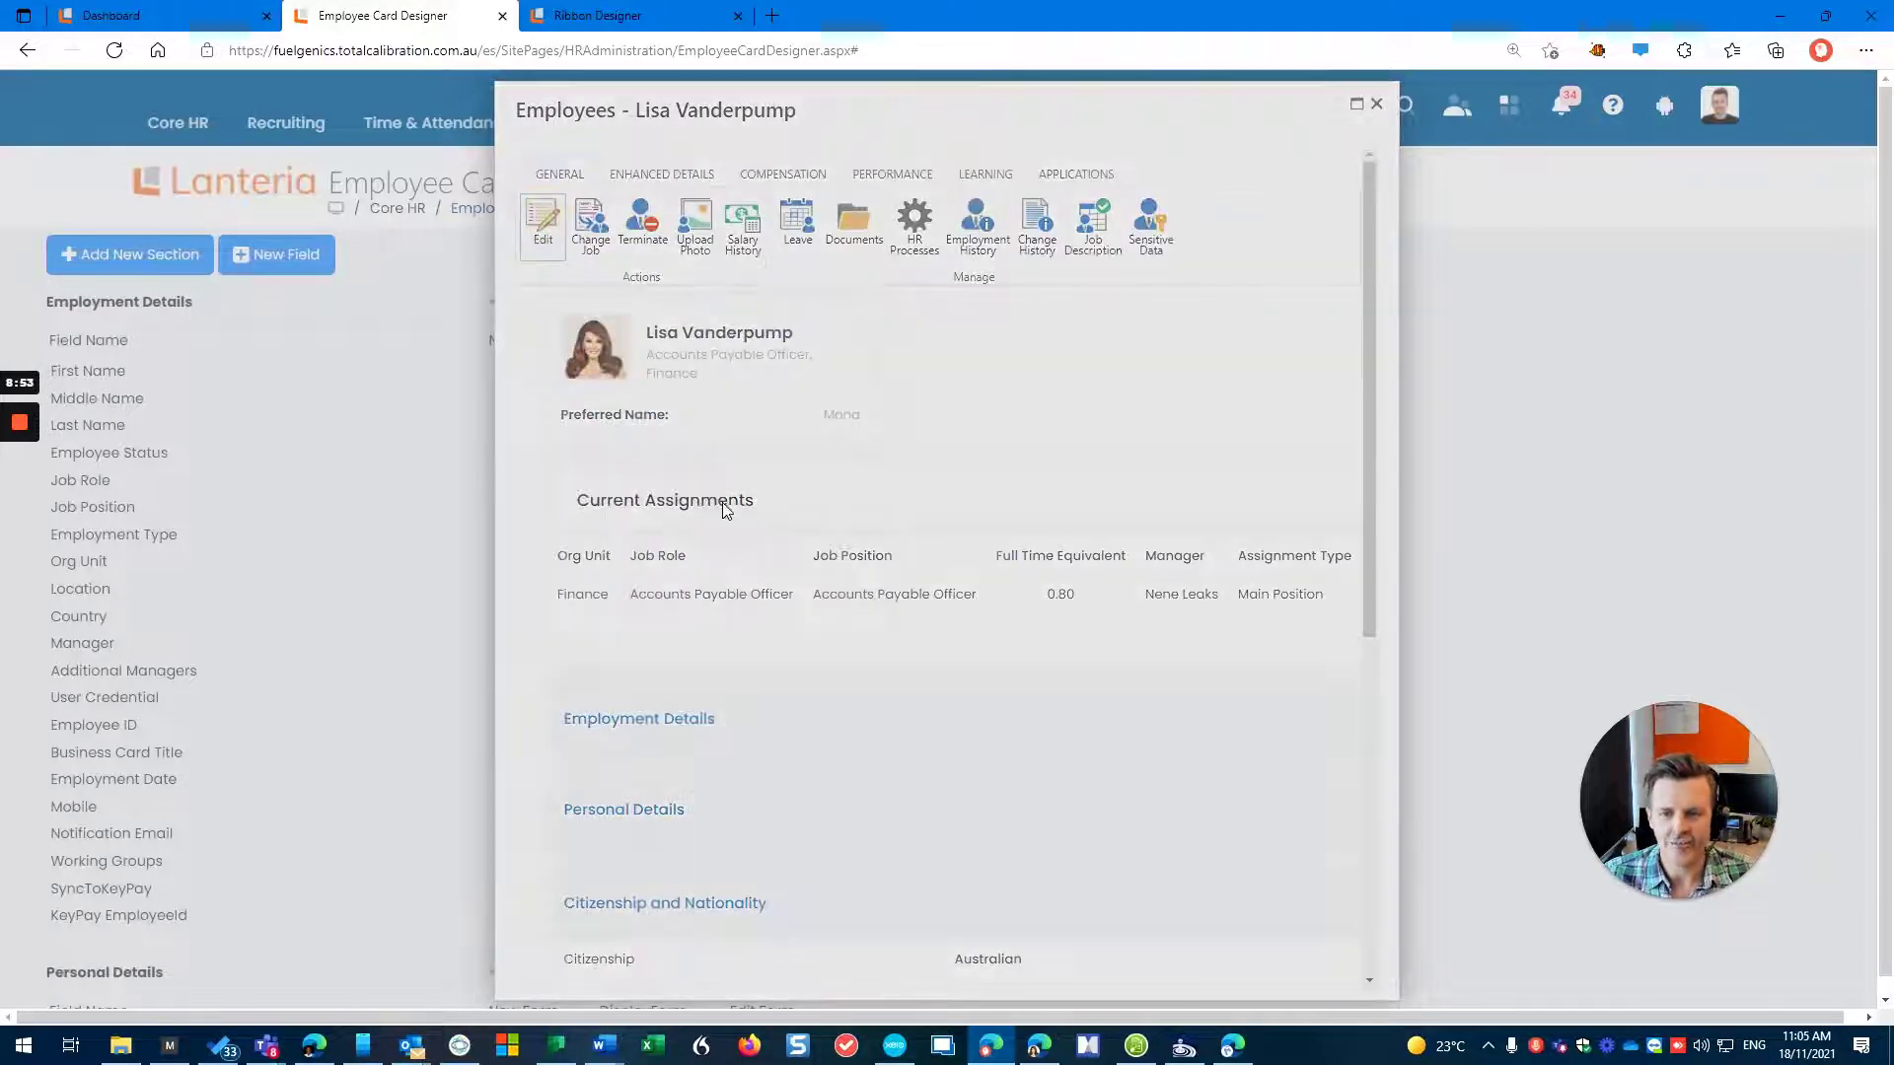
{"action": "scroll", "coordinate": [768, 518], "scroll_direction": "down", "scroll_amount": 10}
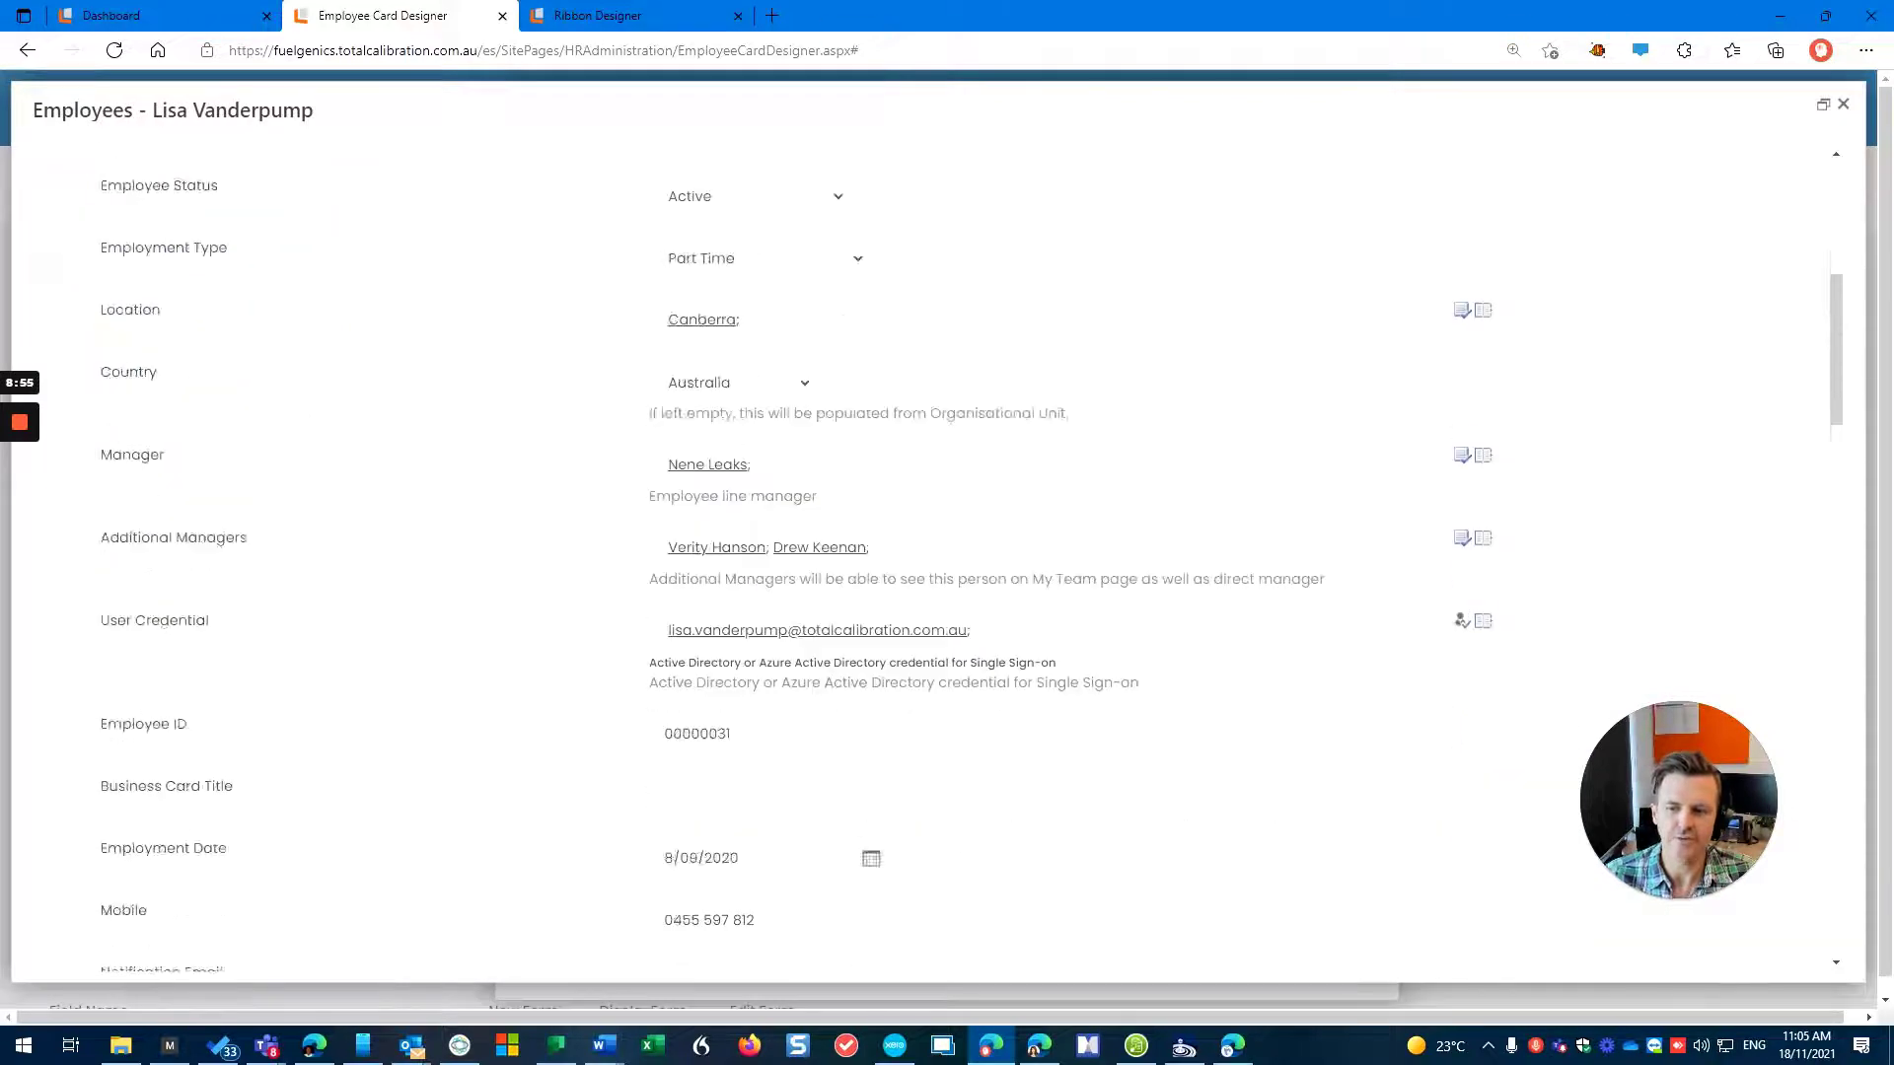
{"action": "scroll", "coordinate": [775, 558], "scroll_direction": "down", "scroll_amount": 3}
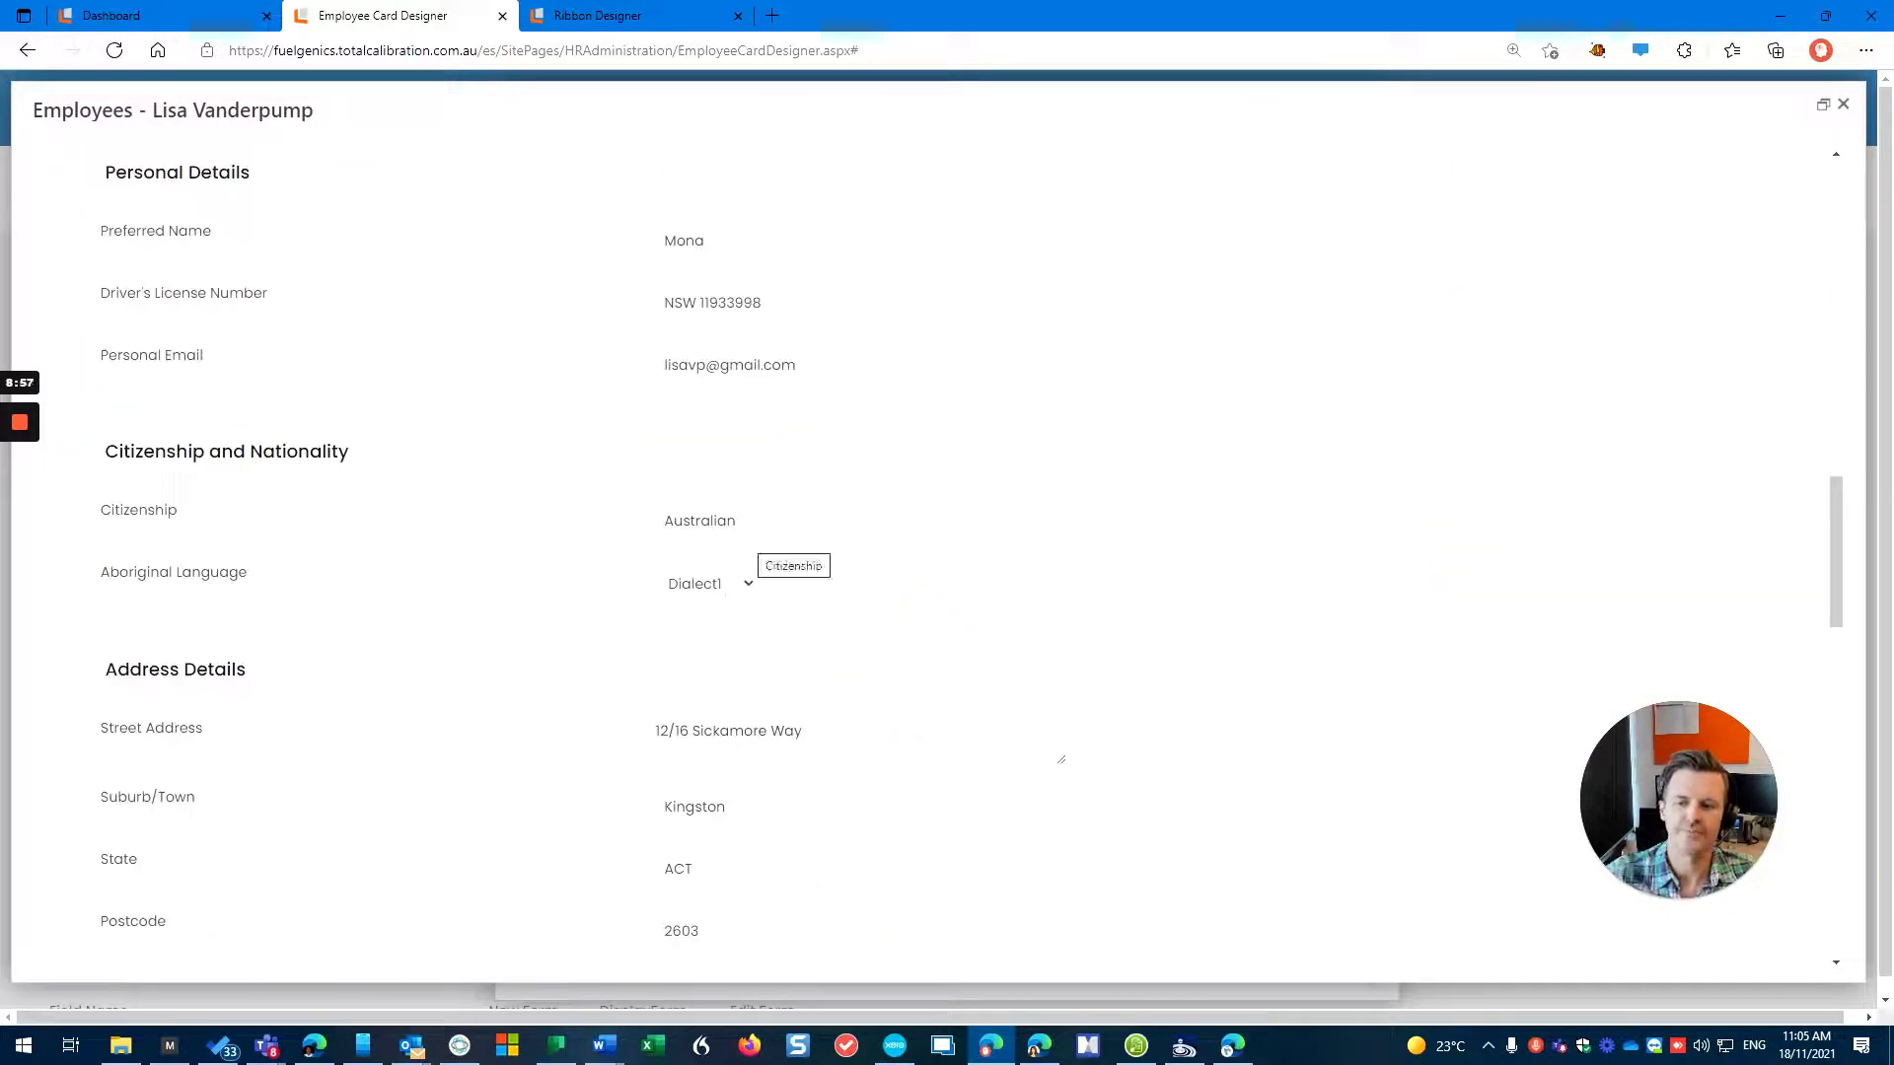
Switch to the employee's own browser session, reopen the profile and view its Citizenship and Nationality section
{"action": "left_click", "coordinate": [1047, 1044]}
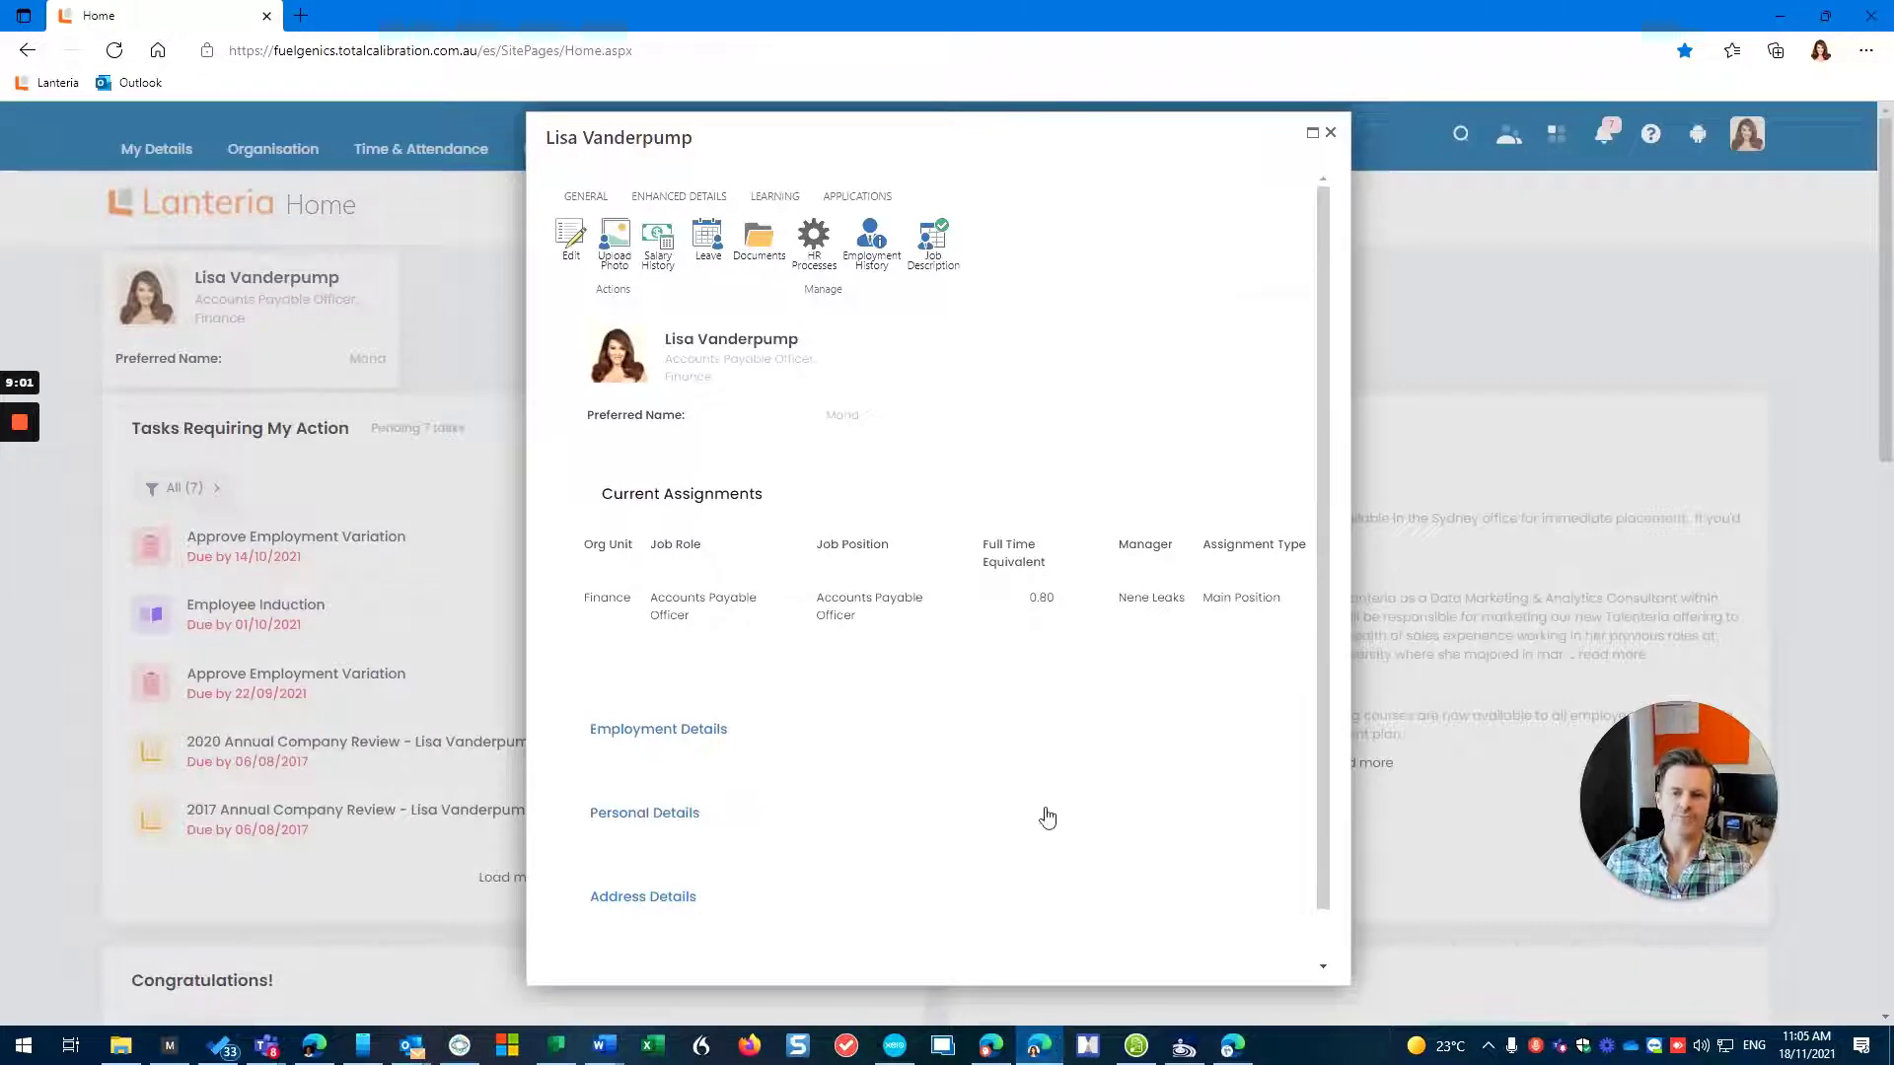
{"action": "right_click", "coordinate": [927, 466]}
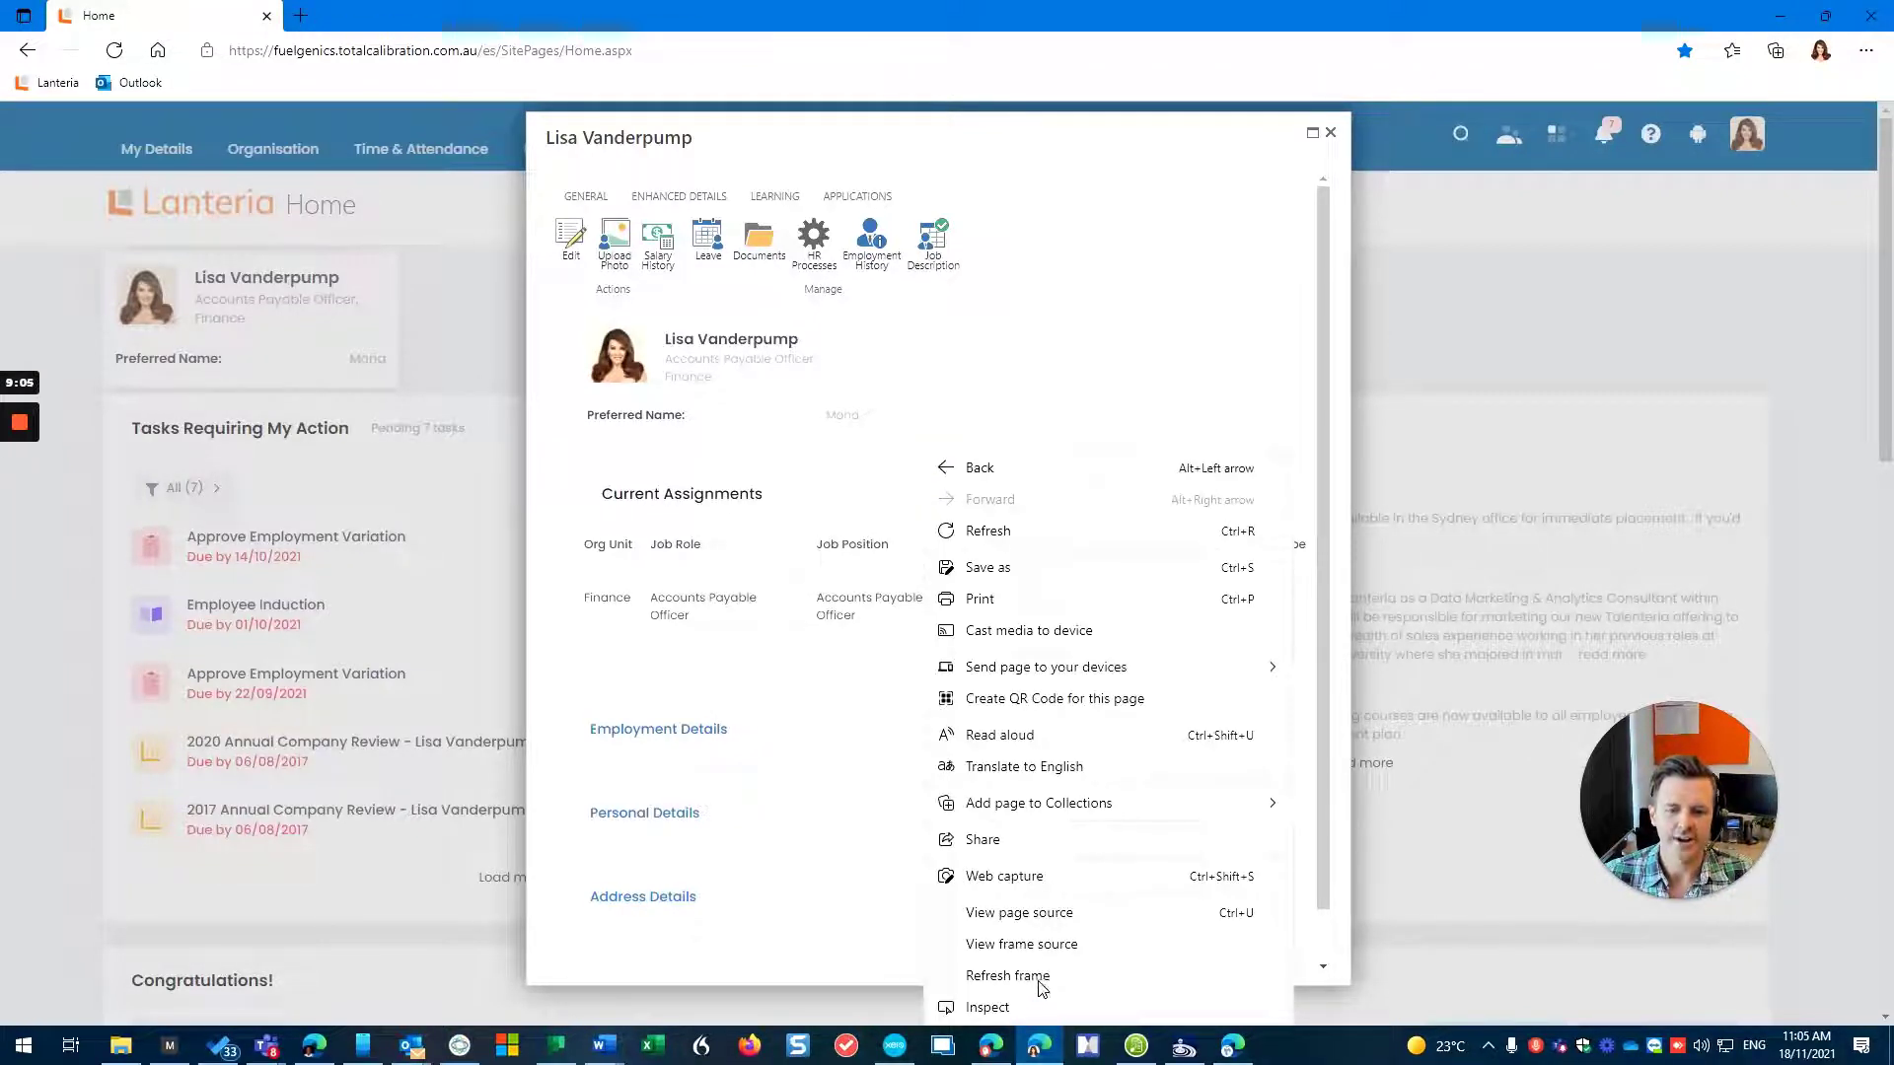
{"action": "left_click", "coordinate": [1331, 133]}
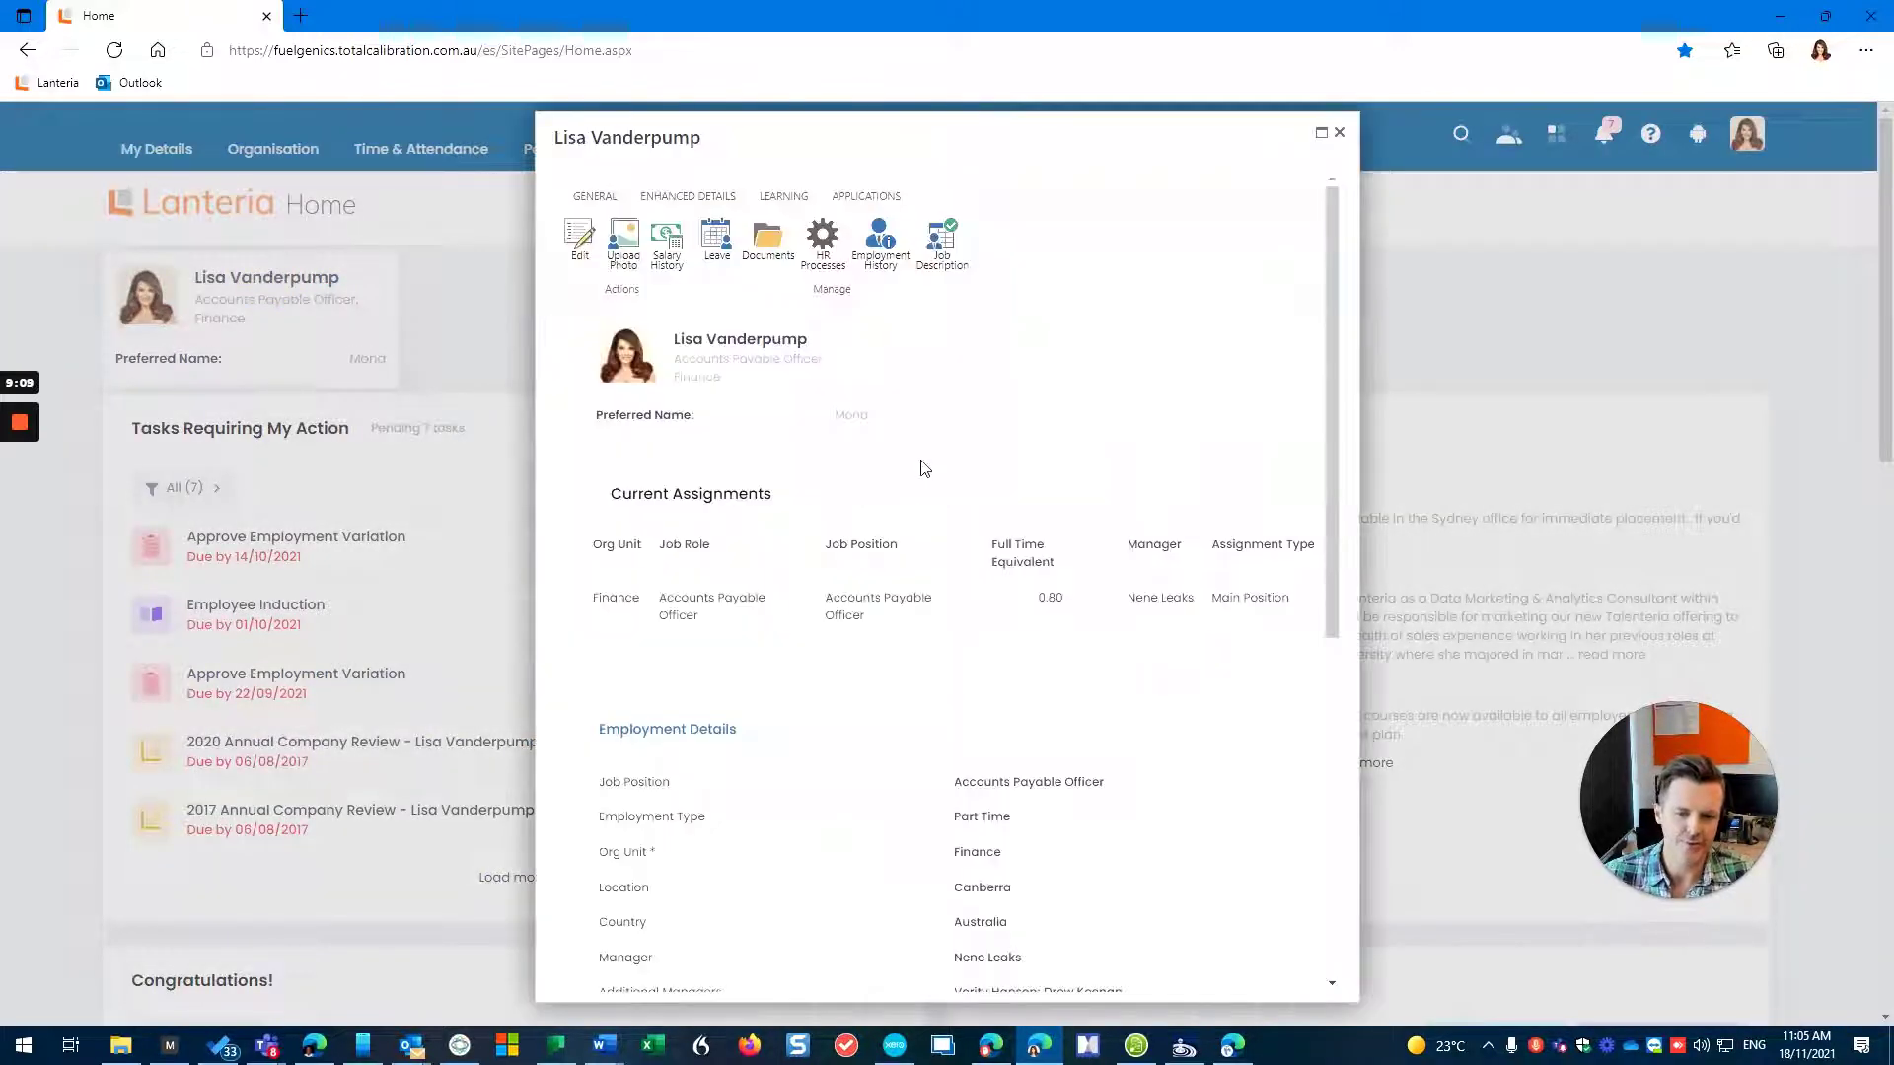
{"action": "scroll", "coordinate": [915, 505], "scroll_direction": "down", "scroll_amount": 3}
{"action": "scroll", "coordinate": [915, 505], "scroll_direction": "down", "scroll_amount": 4}
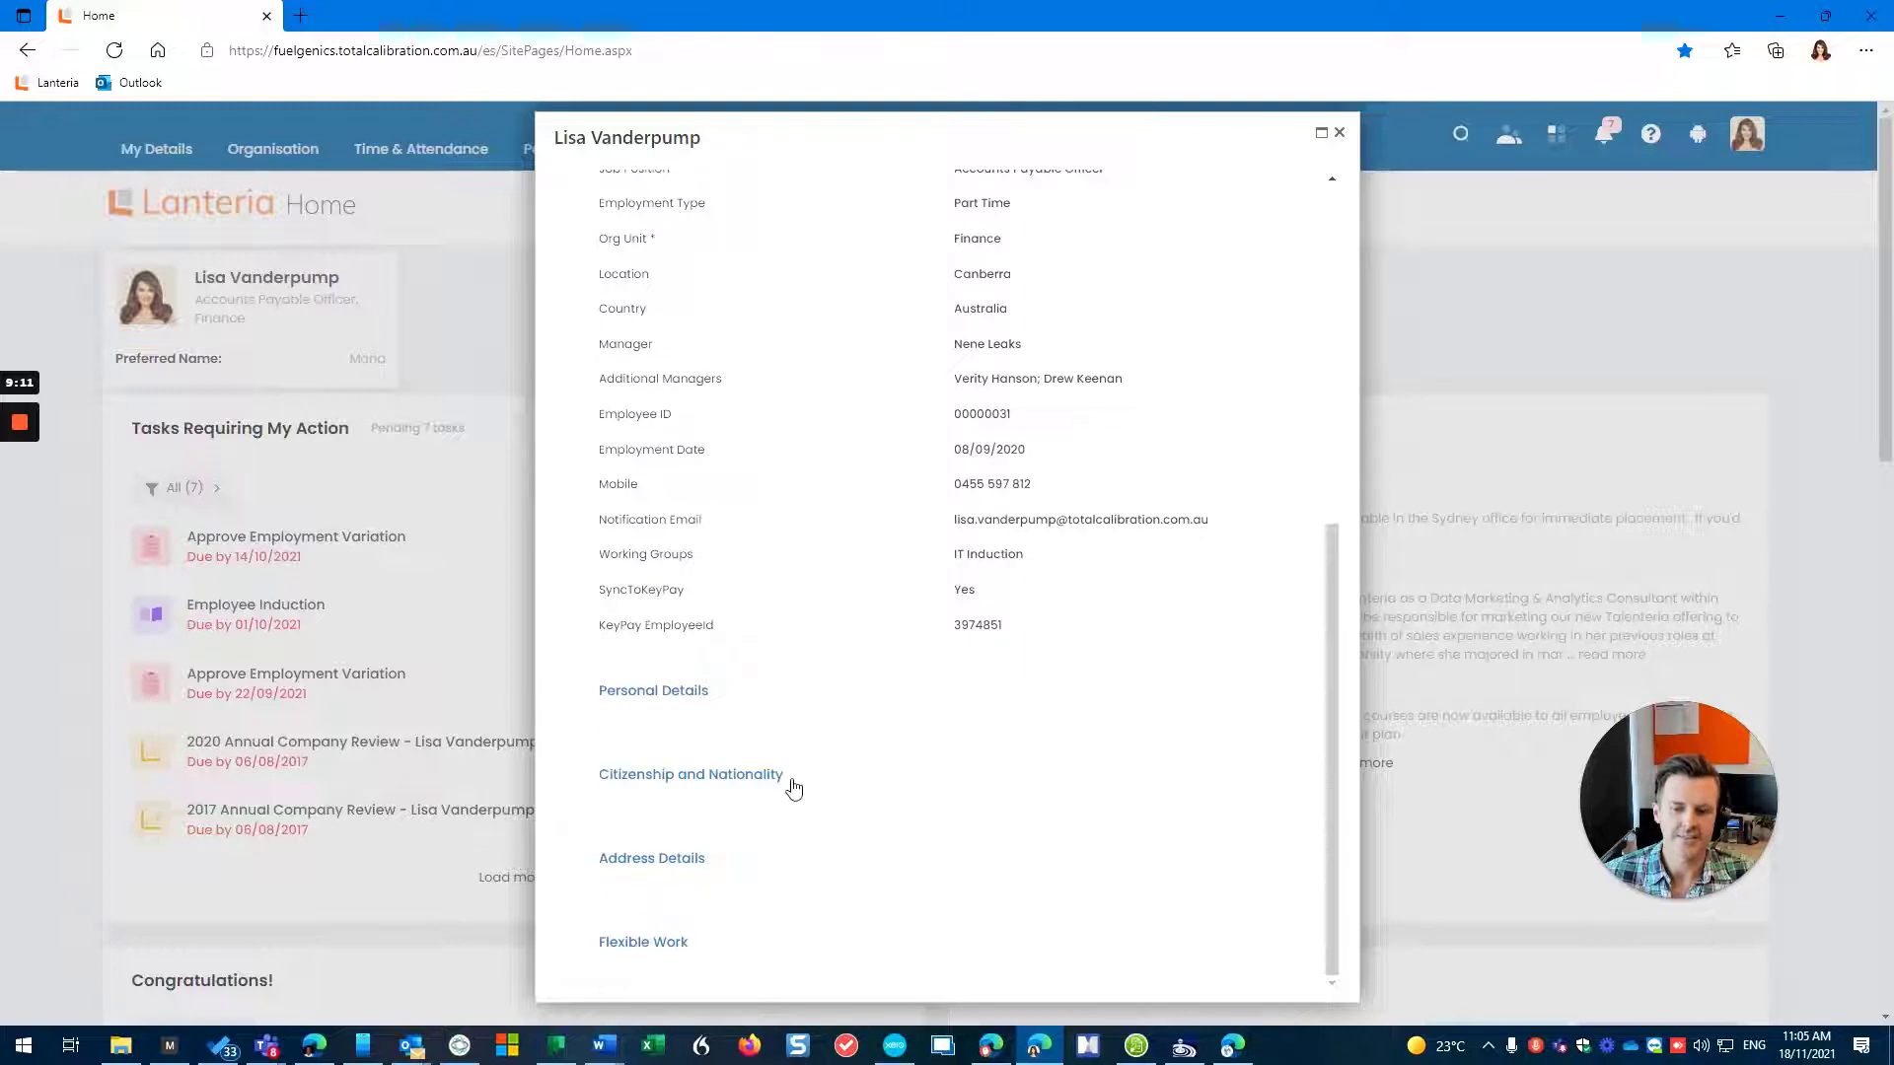
{"action": "left_click", "coordinate": [785, 776]}
{"action": "scroll", "coordinate": [848, 775], "scroll_direction": "down", "scroll_amount": 1}
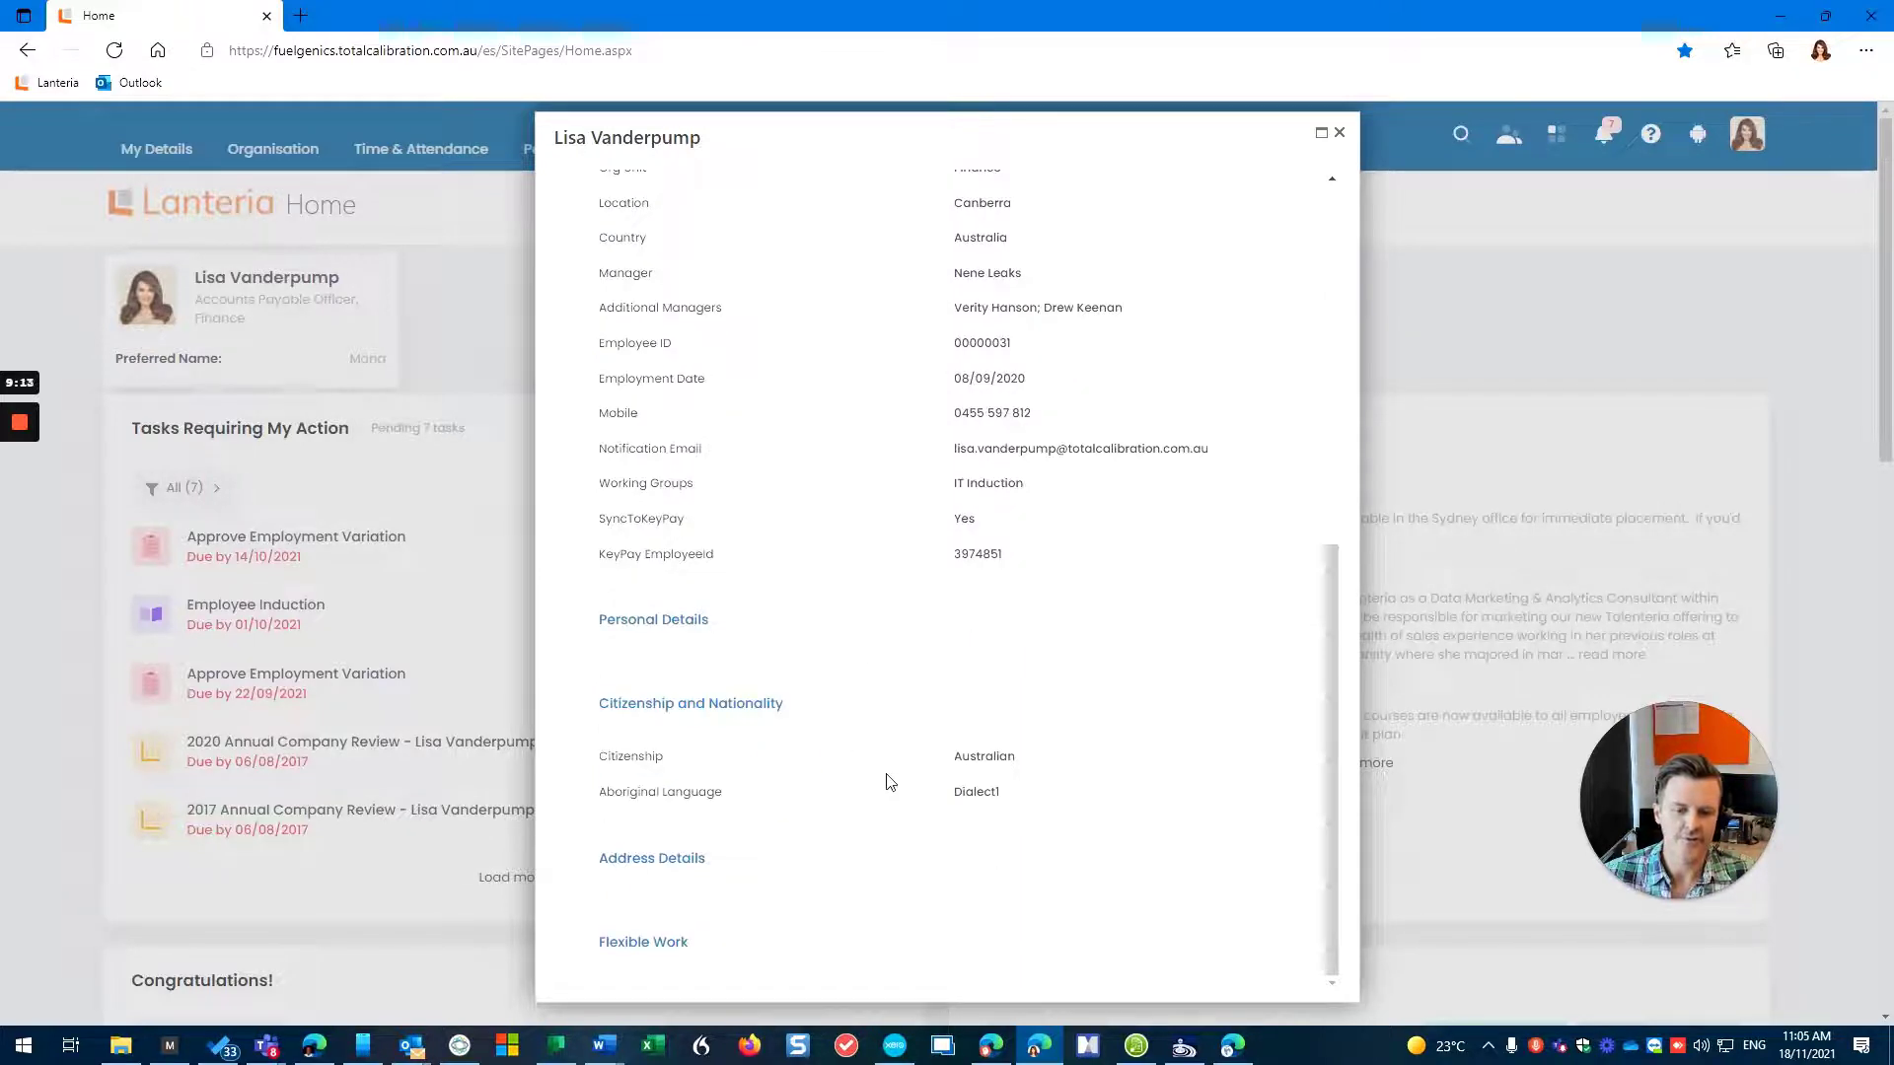
Open the profile for editing as the employee and check which sections the form offers
{"action": "scroll", "coordinate": [886, 769], "scroll_direction": "up", "scroll_amount": 7}
{"action": "left_click", "coordinate": [580, 181]}
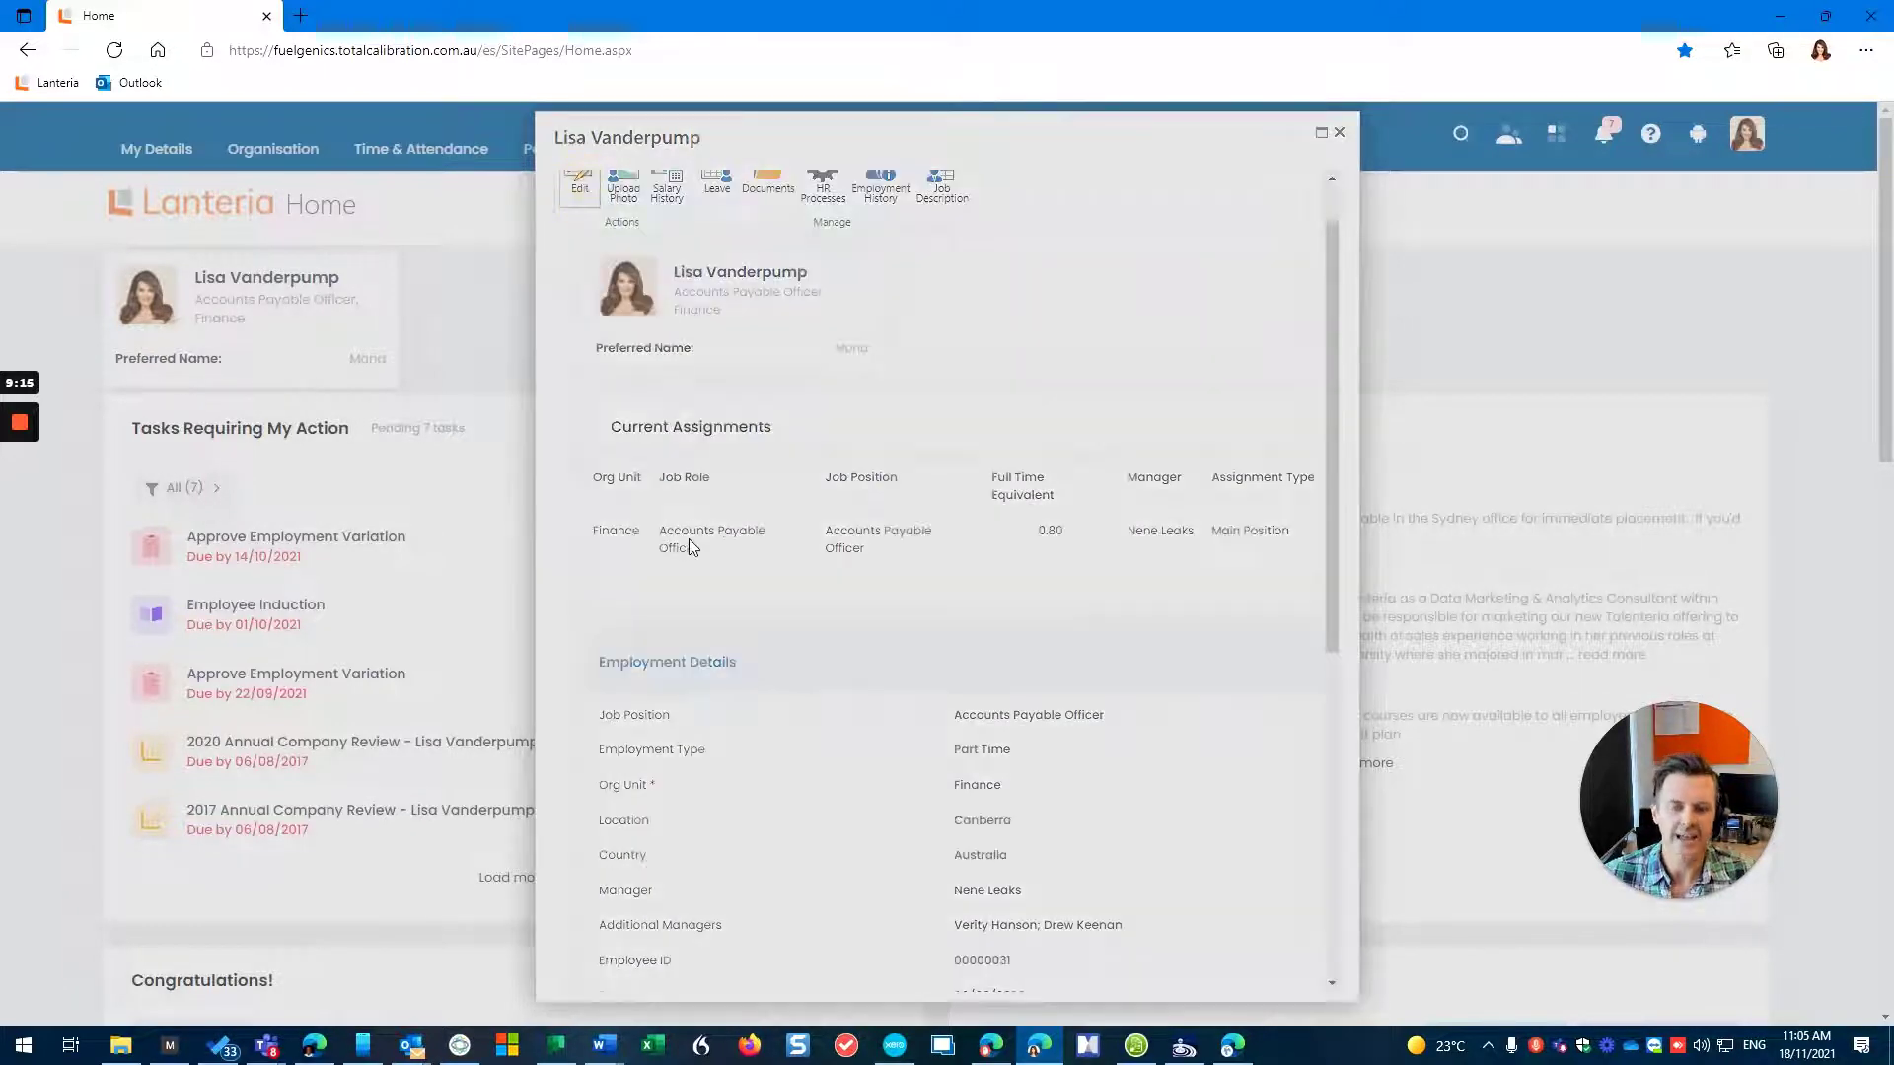
{"action": "scroll", "coordinate": [760, 553], "scroll_direction": "down", "scroll_amount": 3}
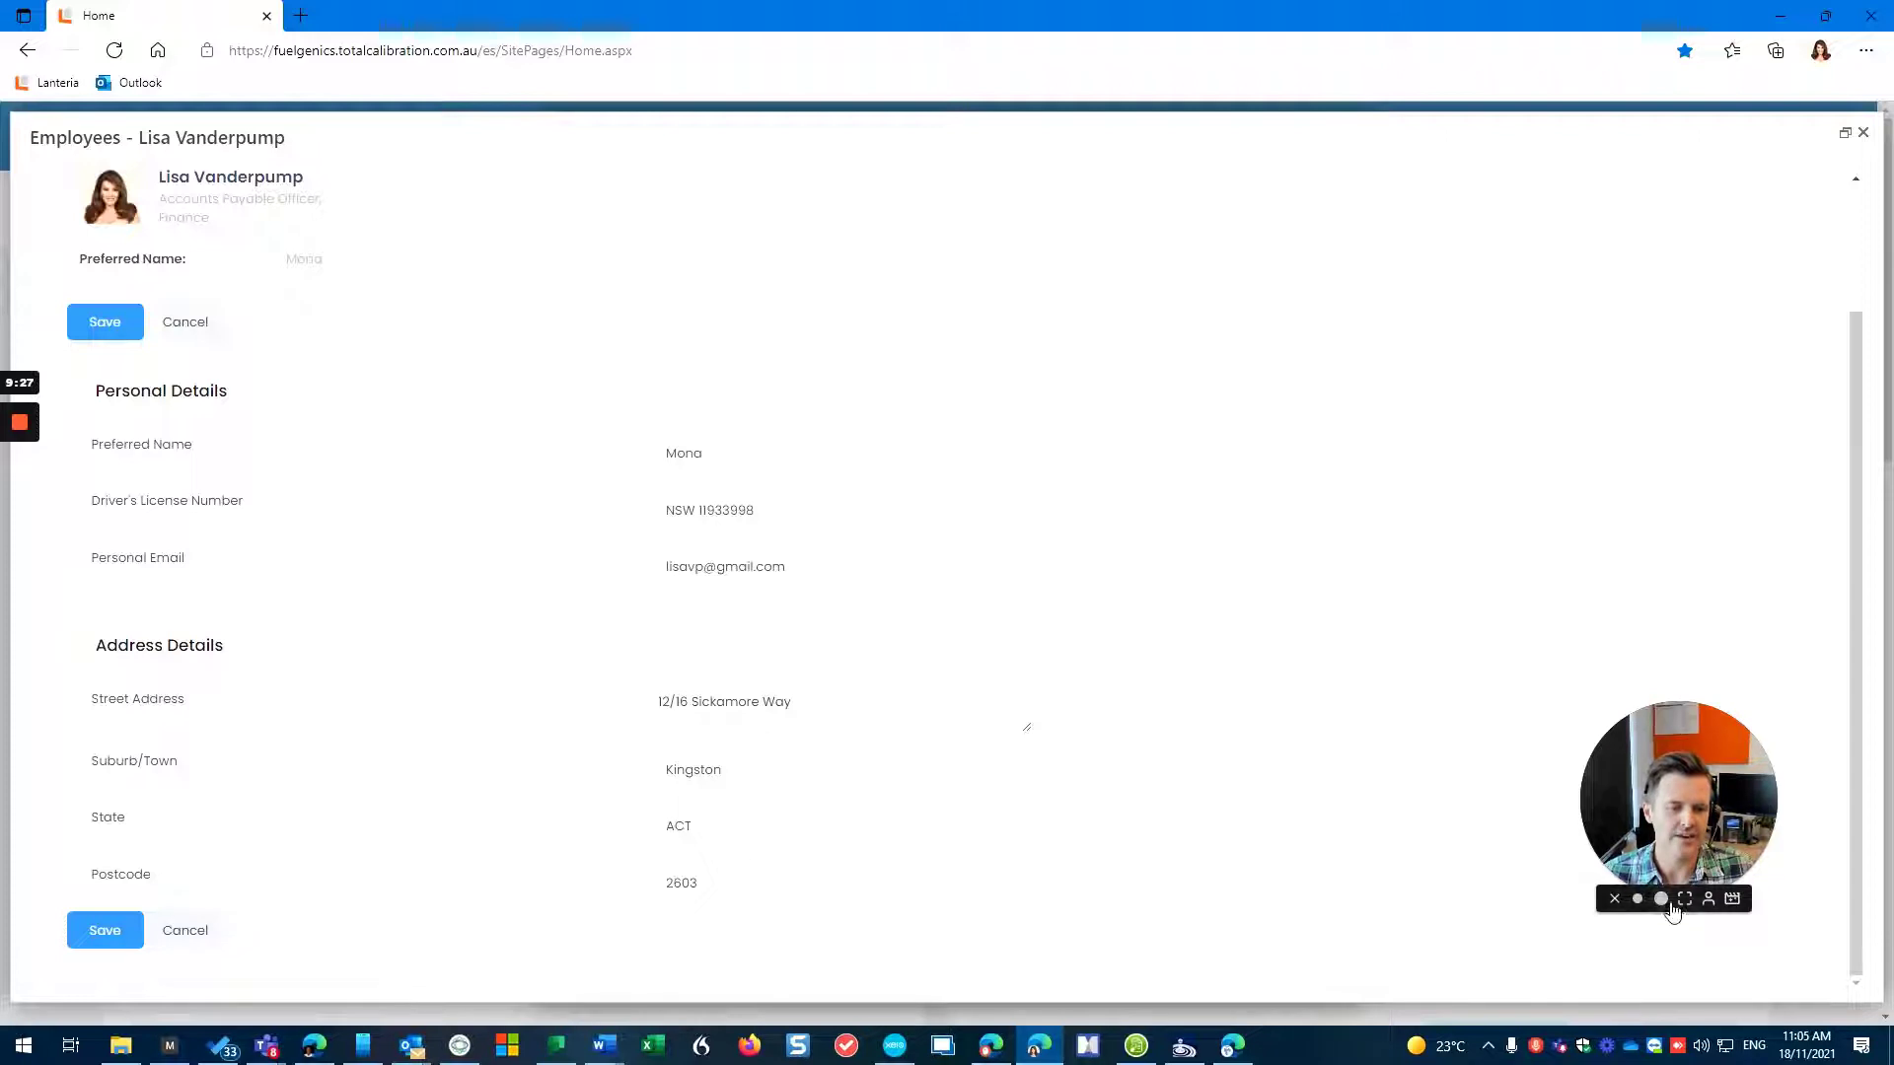
{"action": "left_click", "coordinate": [1657, 898]}
{"action": "left_click_drag", "start_coordinate": [1701, 764], "coordinate": [899, 362]}
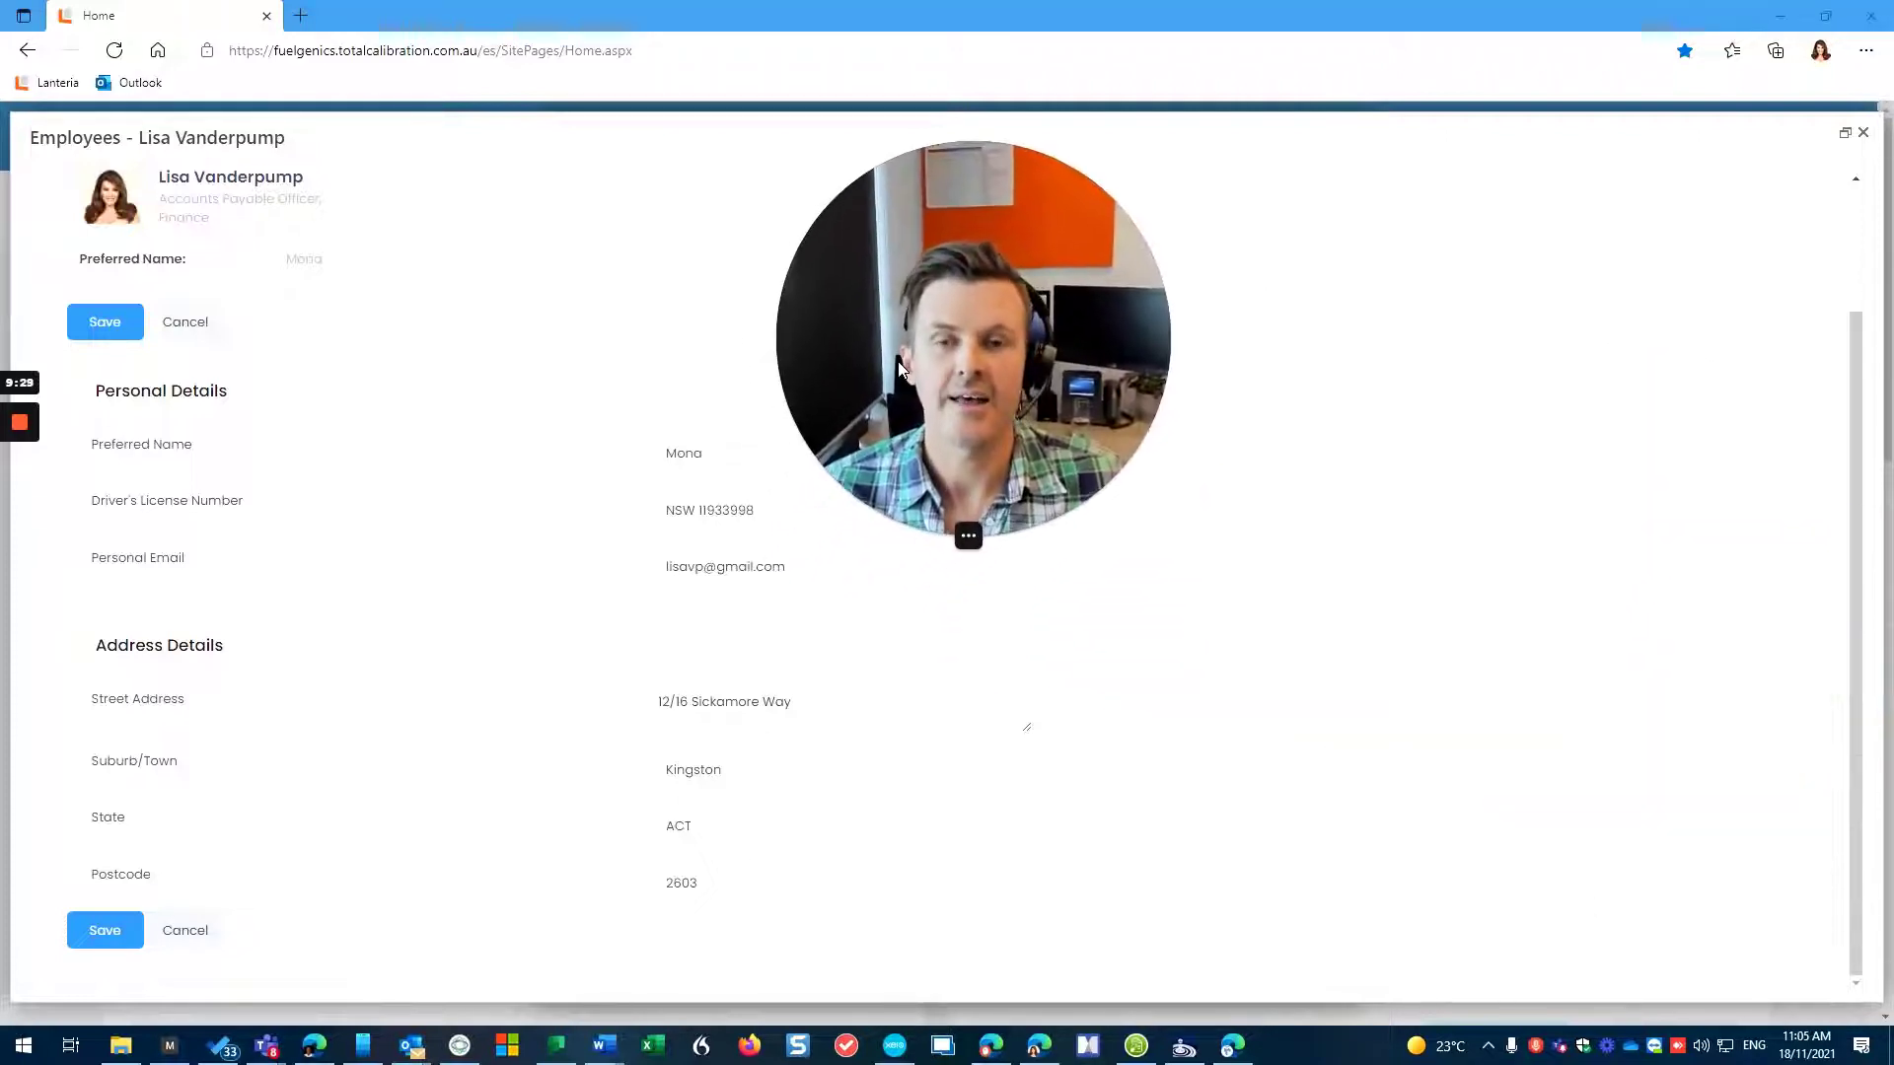